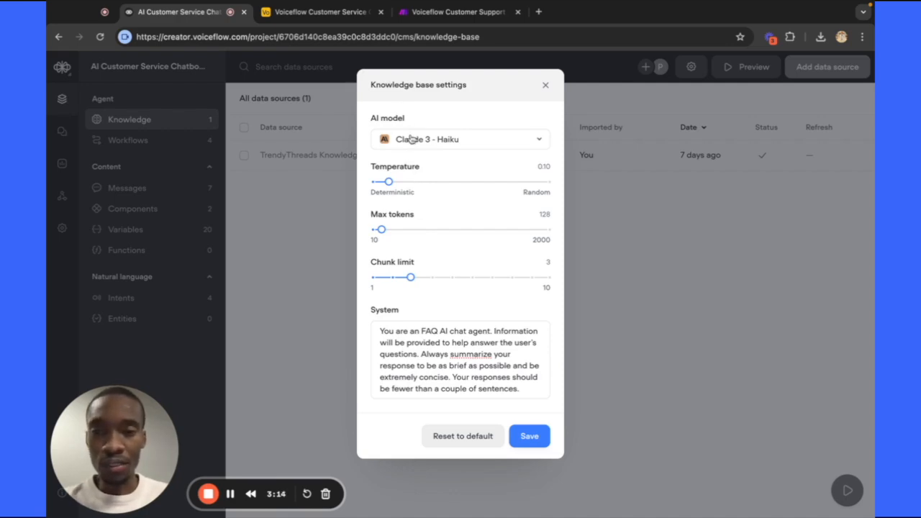
Browse the AI model list and keep Claude 3 - Haiku selected.
{"action": "left_click", "coordinate": [414, 141]}
{"action": "scroll", "coordinate": [436, 177], "scroll_direction": "down", "scroll_amount": 4}
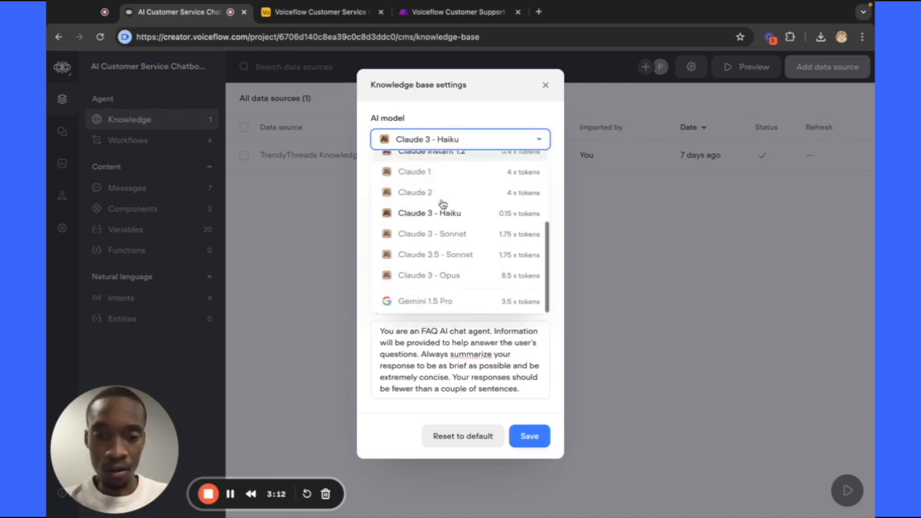
{"action": "scroll", "coordinate": [443, 205], "scroll_direction": "up", "scroll_amount": 3}
{"action": "scroll", "coordinate": [442, 168], "scroll_direction": "up", "scroll_amount": 2}
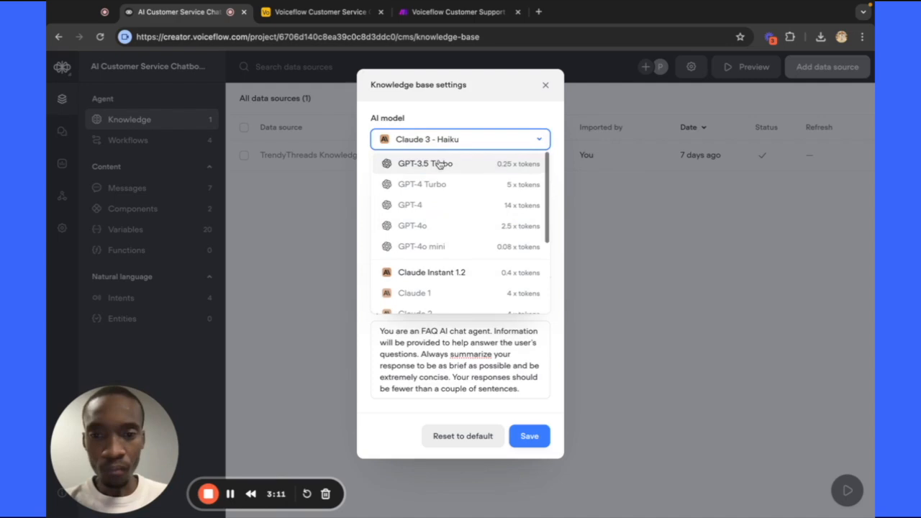
{"action": "left_click", "coordinate": [452, 138]}
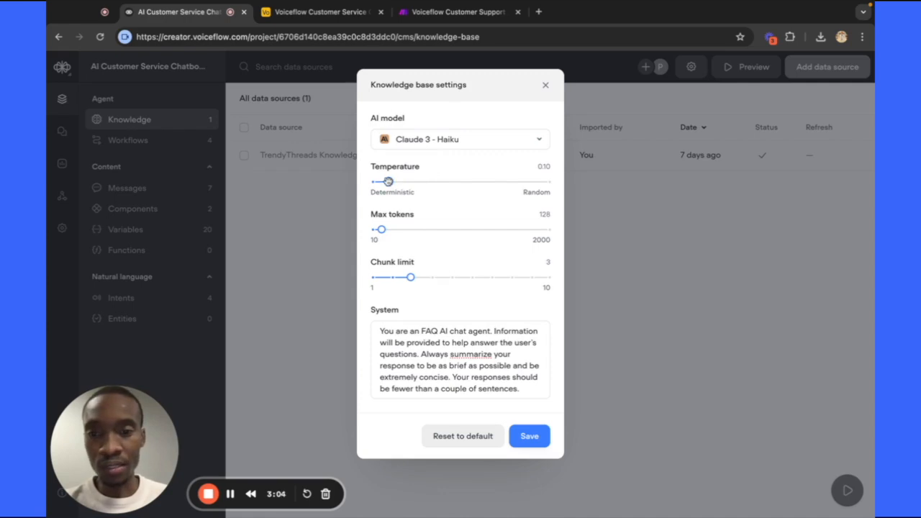
Save the knowledge base settings and go to the Workflows list to open the canvas.
{"action": "mouse_move", "coordinate": [388, 168]}
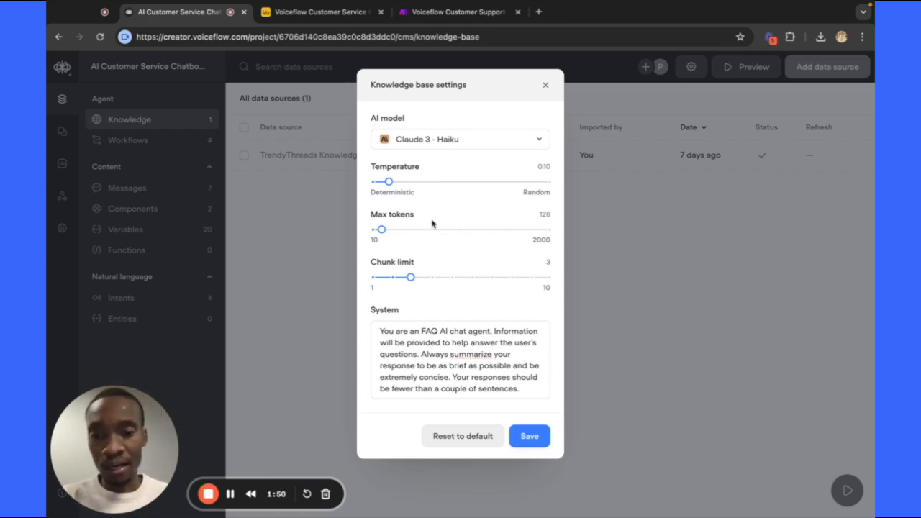
{"action": "mouse_move", "coordinate": [400, 217]}
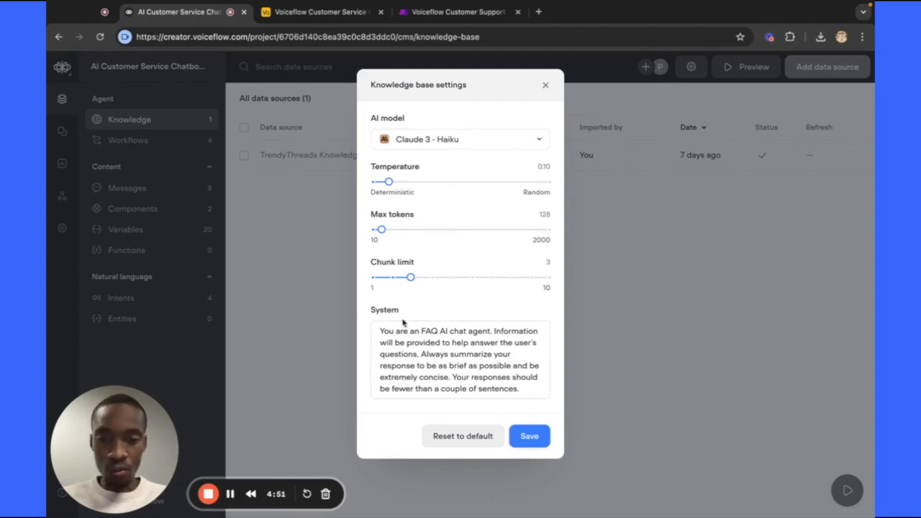
{"action": "mouse_move", "coordinate": [392, 315]}
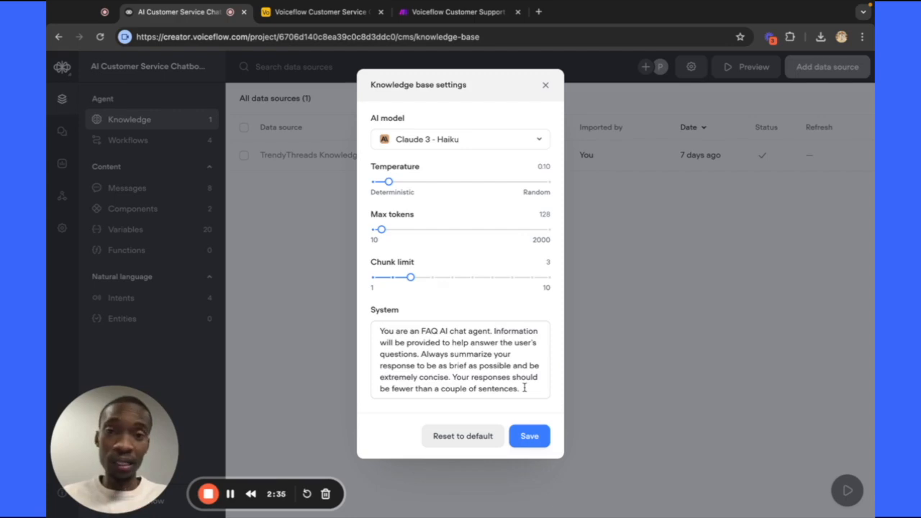
{"action": "left_click", "coordinate": [536, 438]}
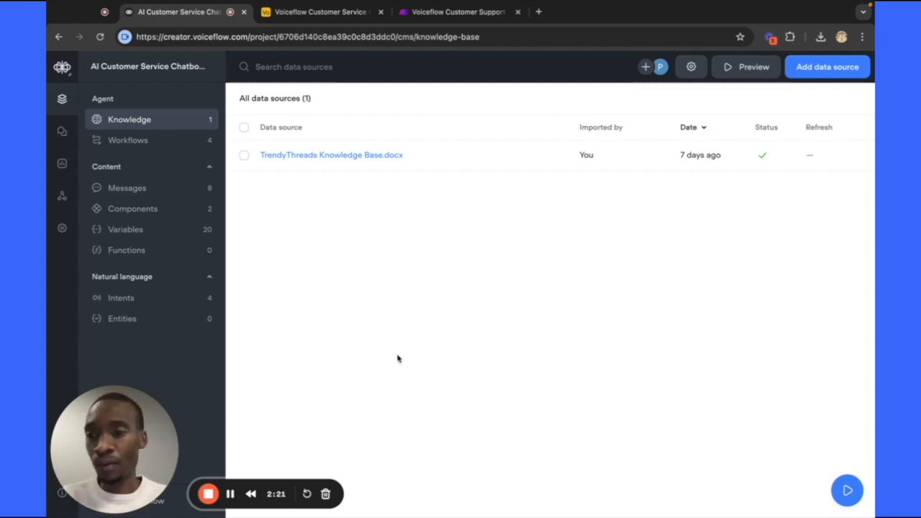
{"action": "left_click", "coordinate": [175, 138]}
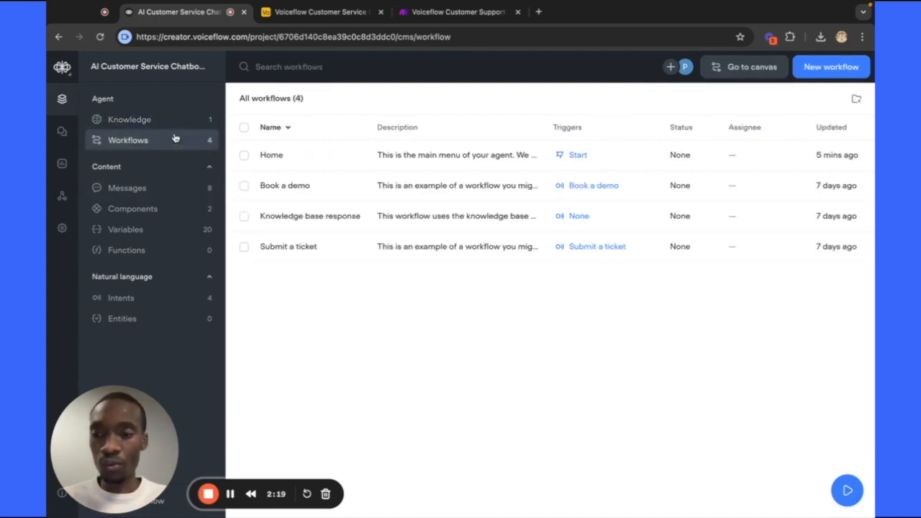
{"action": "left_click", "coordinate": [746, 67]}
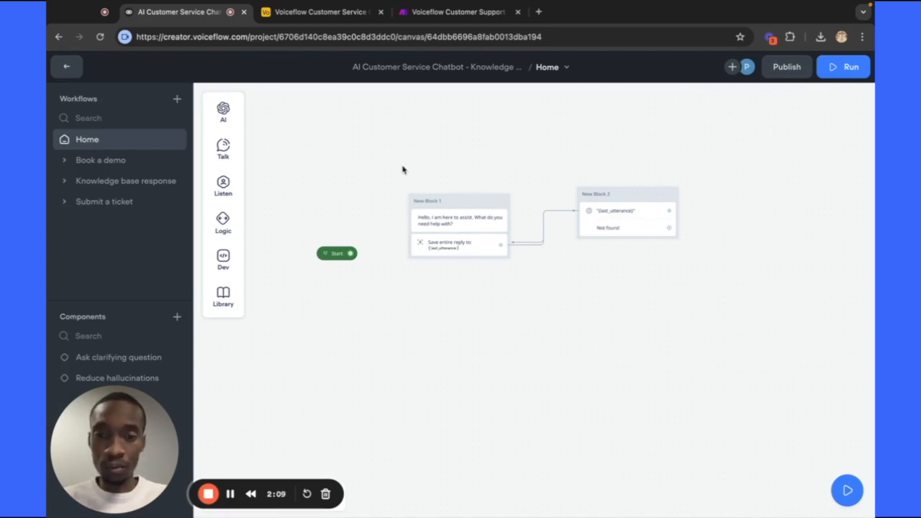
Marquee-select the greeting and knowledge base blocks on the Home canvas.
{"action": "left_click_drag", "start_coordinate": [381, 168], "coordinate": [654, 298]}
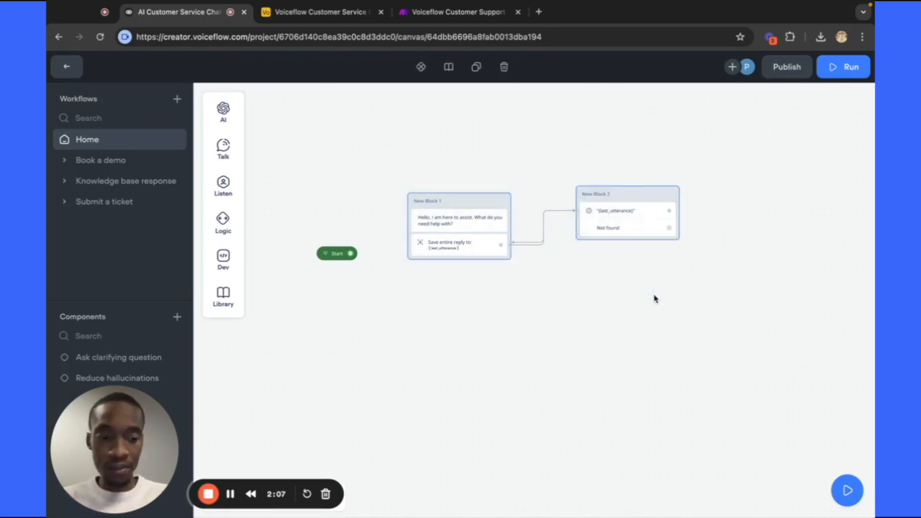
Delete the two selected blocks and pan the canvas to center the Start node.
{"action": "key", "text": "Delete"}
{"action": "scroll", "coordinate": [382, 275], "scroll_direction": "up", "scroll_amount": 3}
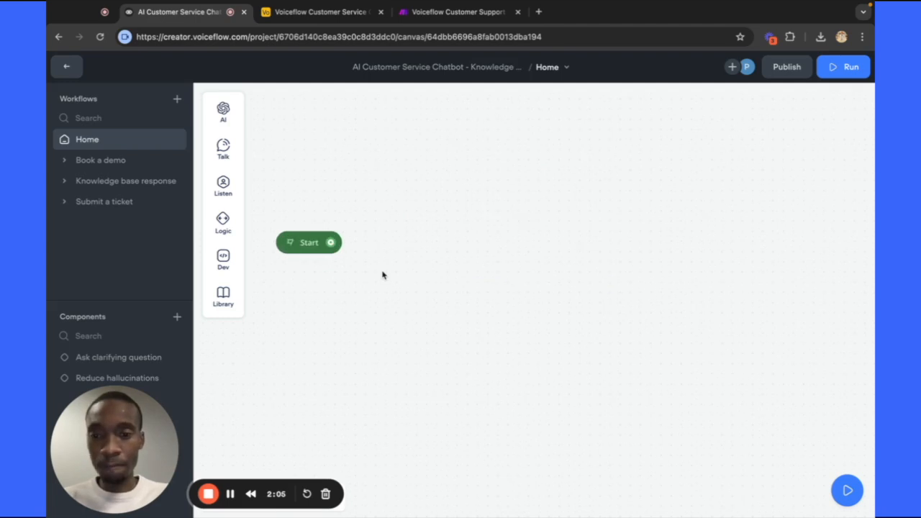
{"action": "scroll", "coordinate": [382, 275], "scroll_direction": "down", "scroll_amount": 1}
{"action": "scroll", "coordinate": [382, 274], "scroll_direction": "left", "scroll_amount": 1}
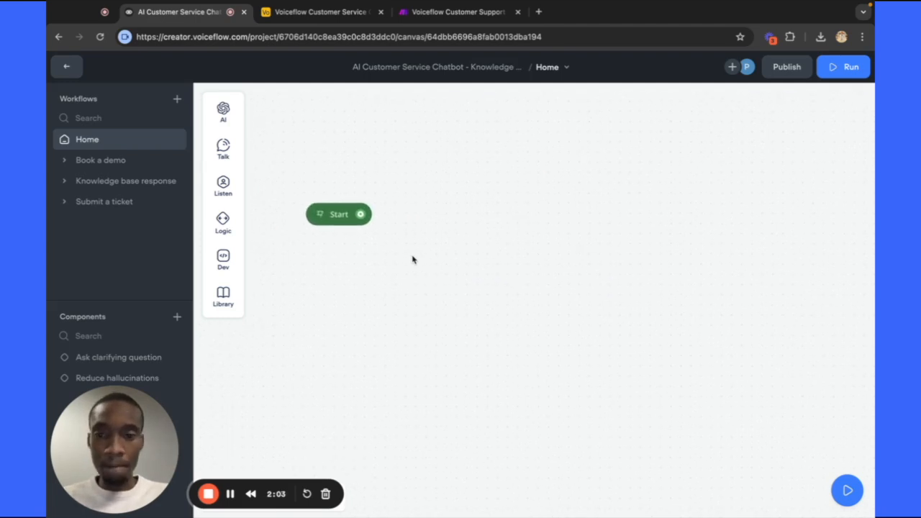
{"action": "scroll", "coordinate": [413, 259], "scroll_direction": "left", "scroll_amount": 1}
{"action": "scroll", "coordinate": [412, 259], "scroll_direction": "up", "scroll_amount": 1}
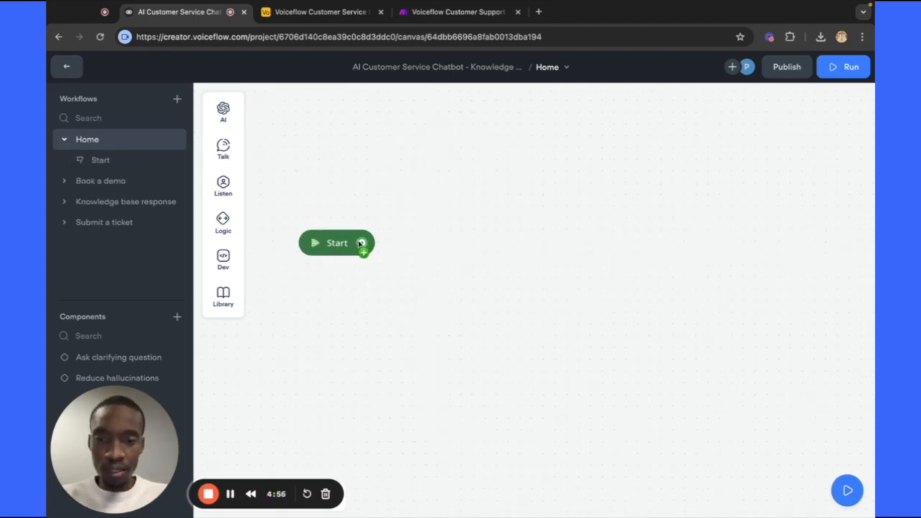
Add a Message step connected after the Start block.
{"action": "left_click_drag", "start_coordinate": [362, 243], "coordinate": [454, 176]}
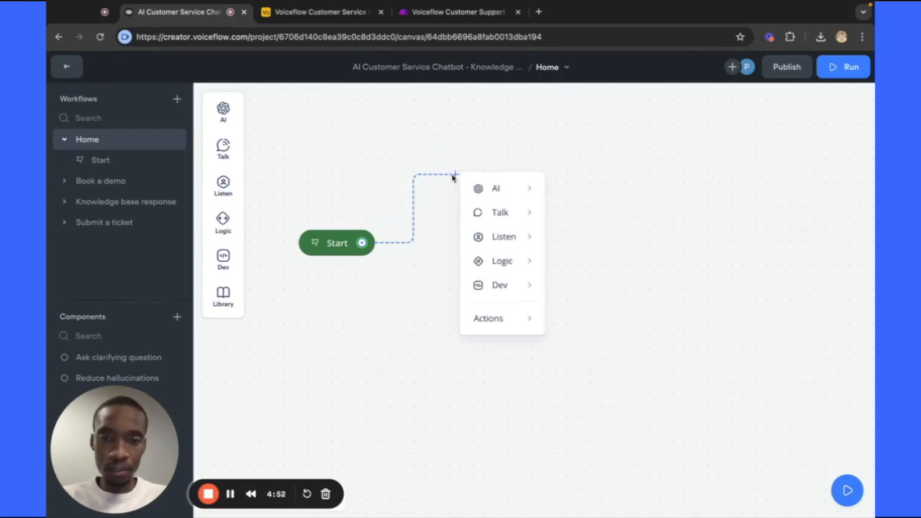
{"action": "mouse_move", "coordinate": [510, 214]}
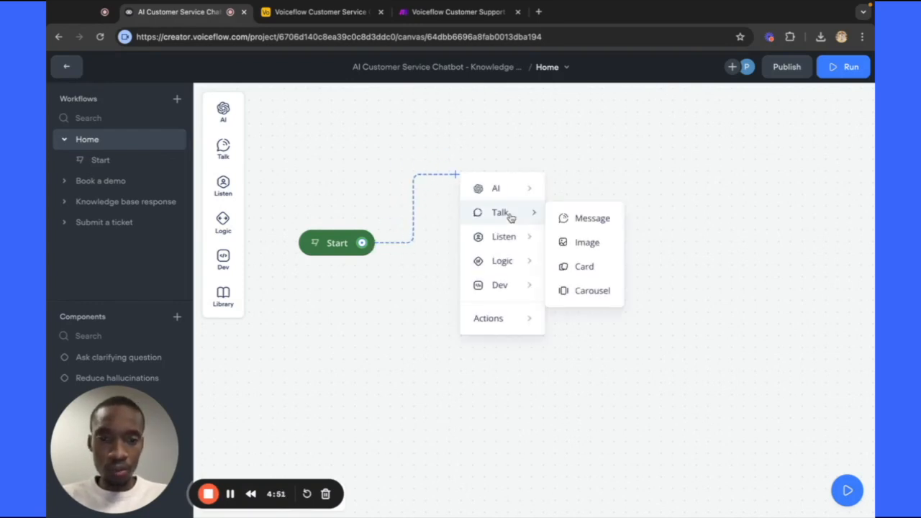
{"action": "left_click", "coordinate": [579, 219]}
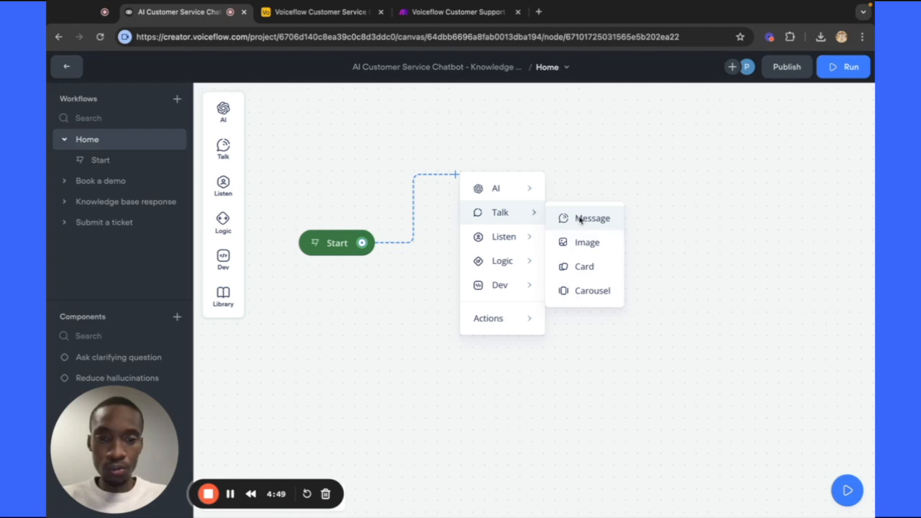
Write the greeting 'Weclome to Trendy Threads. How can I help you?' in the message.
{"action": "left_click", "coordinate": [674, 147]}
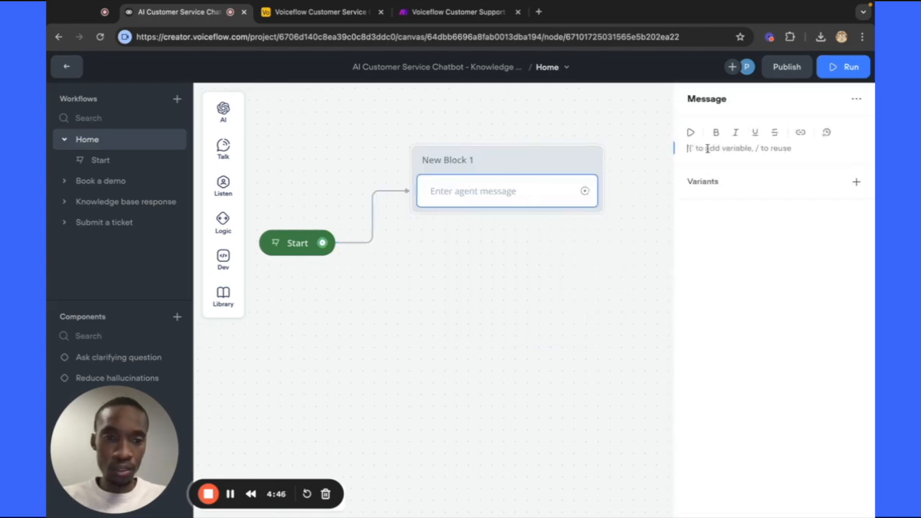
{"action": "type", "text": "Weclomee"}
{"action": "key", "text": "BackSpace"}
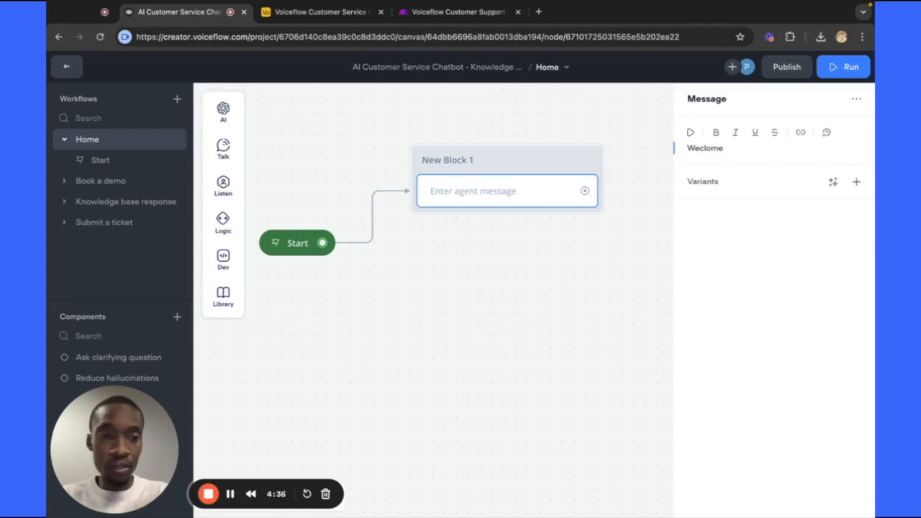
{"action": "type", "text": "to "}
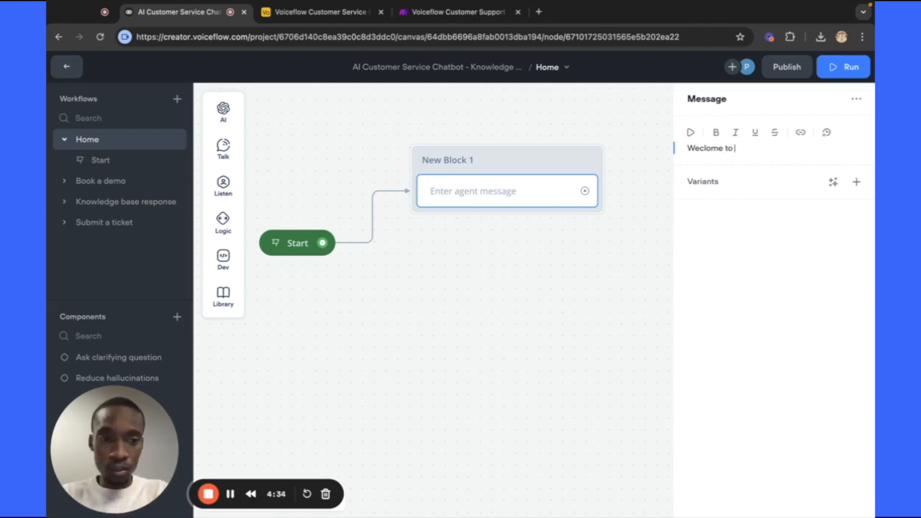
{"action": "type", "text": "Trendy Thre"}
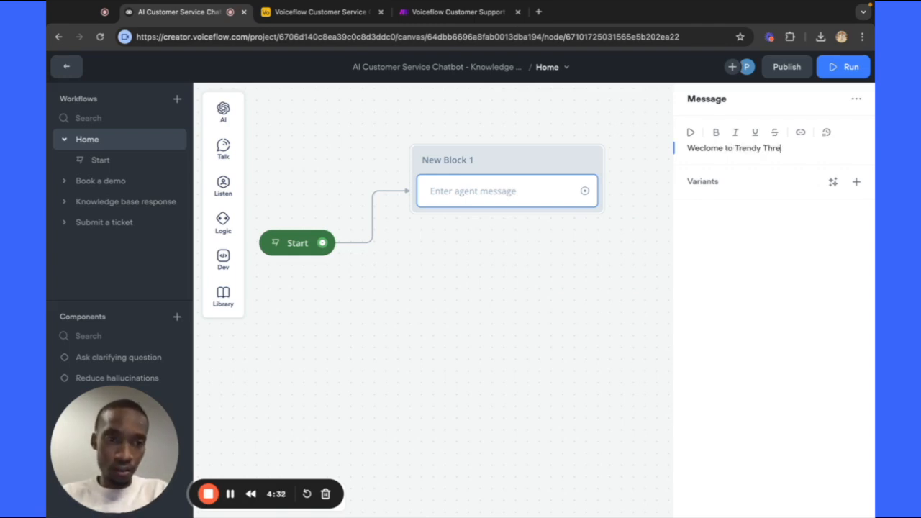
{"action": "type", "text": "ads"}
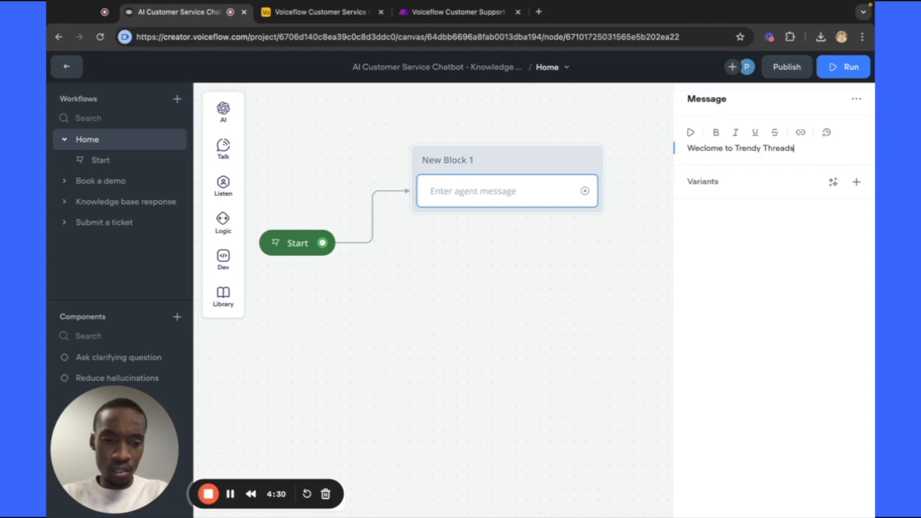
{"action": "key", "text": "Return"}
{"action": "key", "text": "Return"}
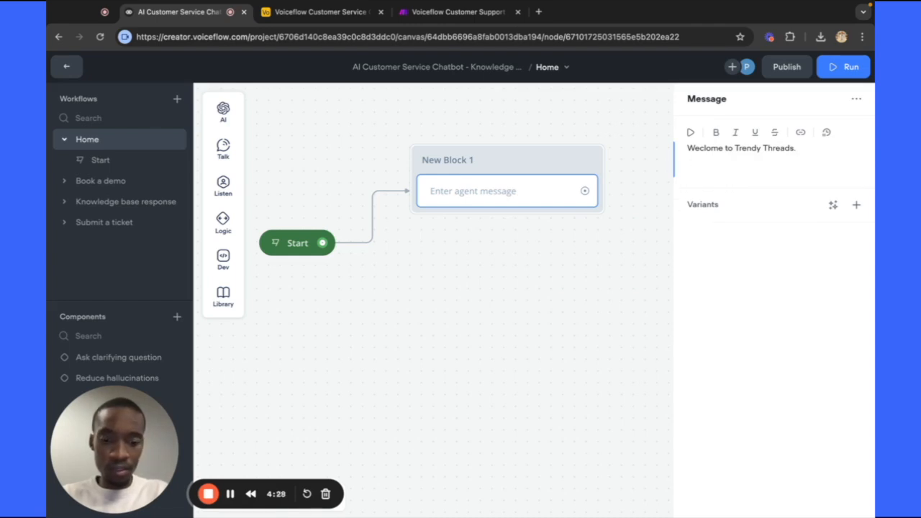
{"action": "type", "text": "How d"}
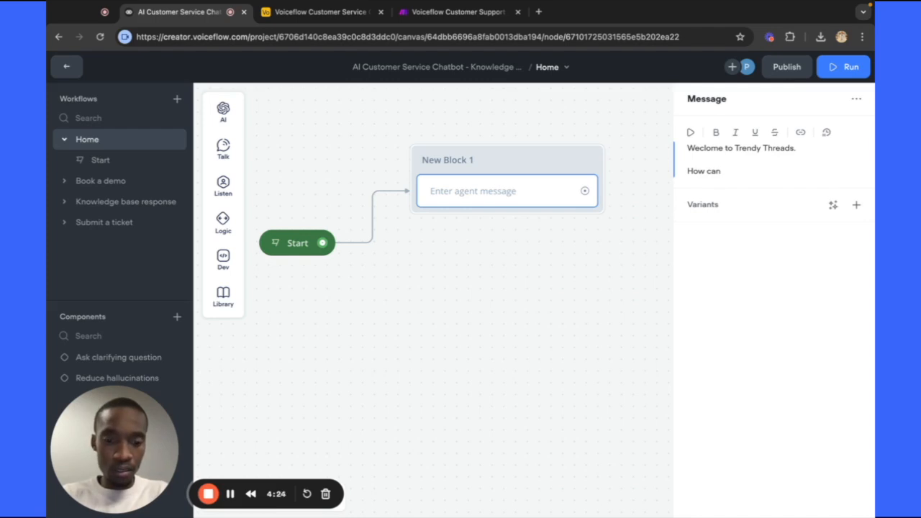
{"action": "type", "text": "an I hel"}
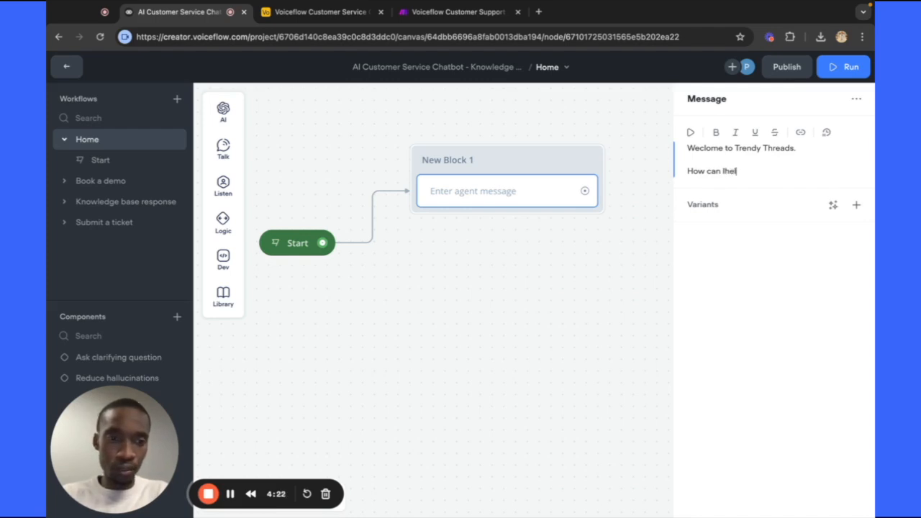
{"action": "key", "text": "BackSpace"}
{"action": "key", "text": "BackSpace"}
{"action": "type", "text": "help "}
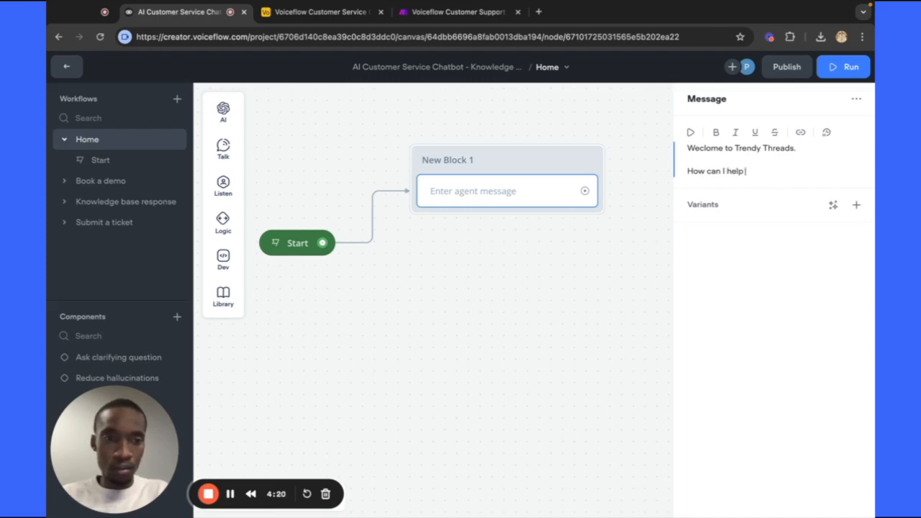
{"action": "type", "text": "you?"}
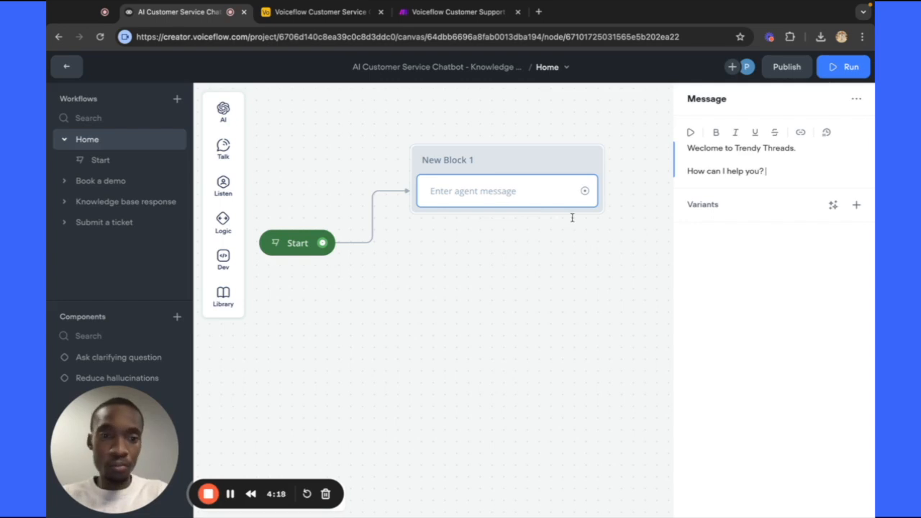
{"action": "left_click", "coordinate": [504, 269]}
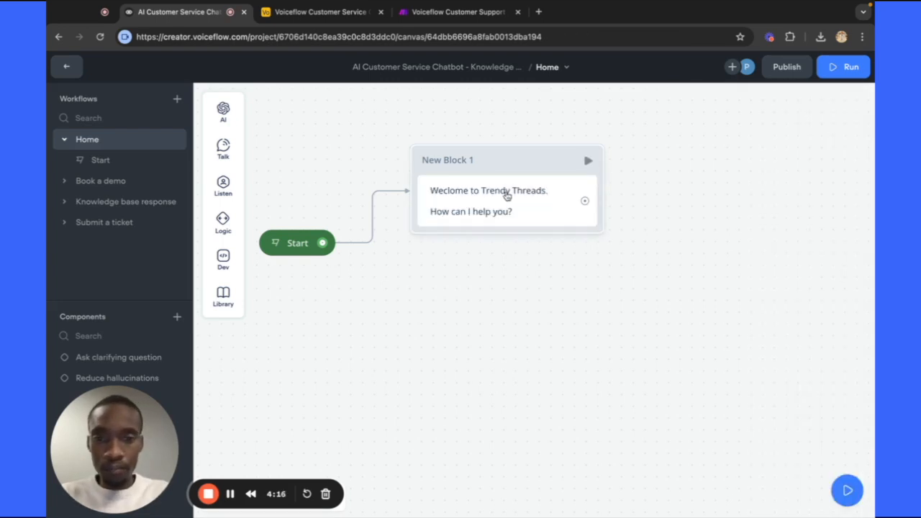
Nudge the Start block upward and draw a new connection out of the welcome message block.
{"action": "left_click", "coordinate": [502, 200]}
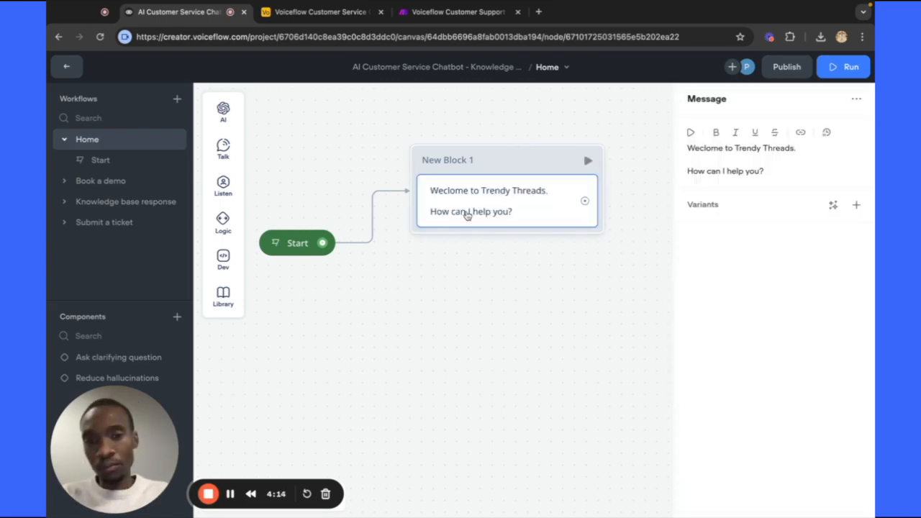
{"action": "left_click_drag", "start_coordinate": [298, 243], "coordinate": [295, 225]}
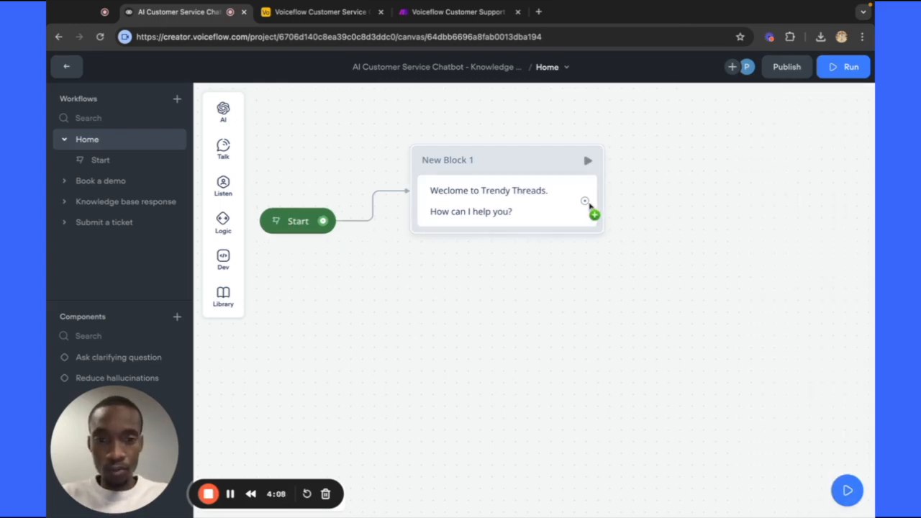
{"action": "left_click_drag", "start_coordinate": [587, 206], "coordinate": [394, 390]}
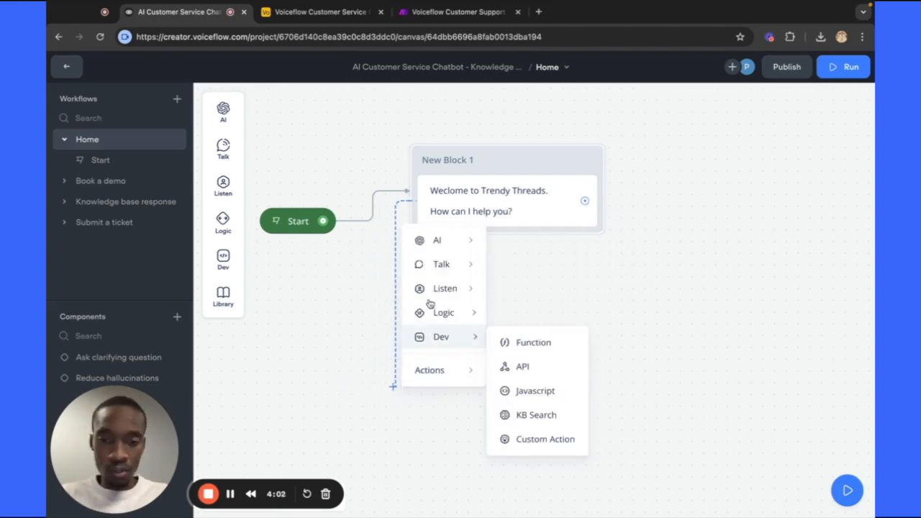
{"action": "mouse_move", "coordinate": [446, 299]}
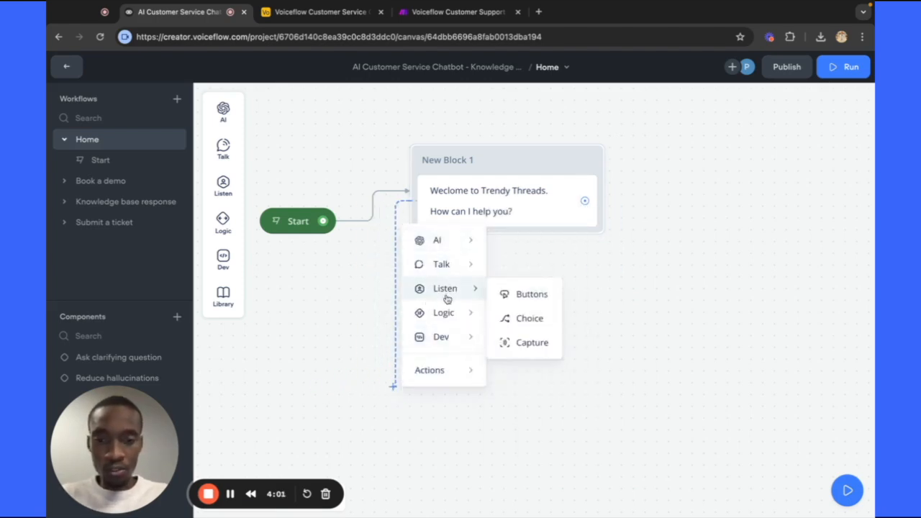
Place a Choice step as New Block 2 and begin creating a new intent for it.
{"action": "left_click", "coordinate": [516, 322]}
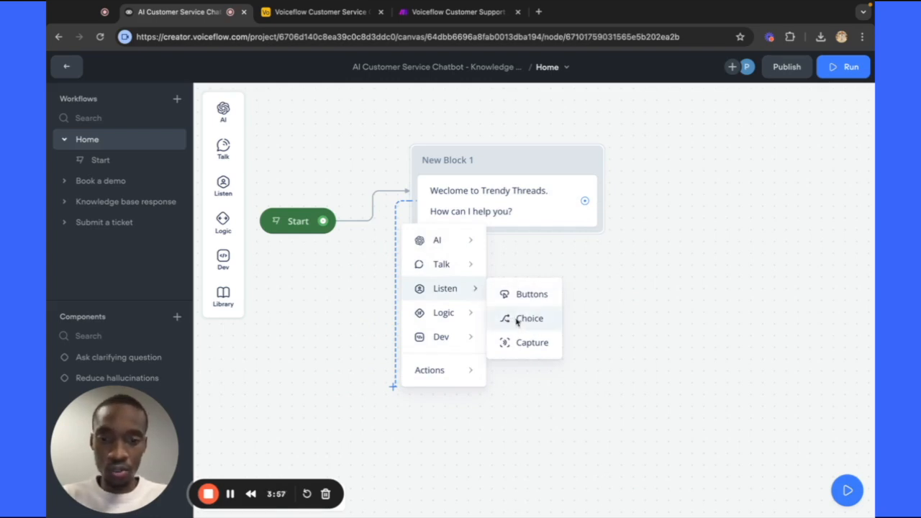
{"action": "left_click", "coordinate": [516, 322]}
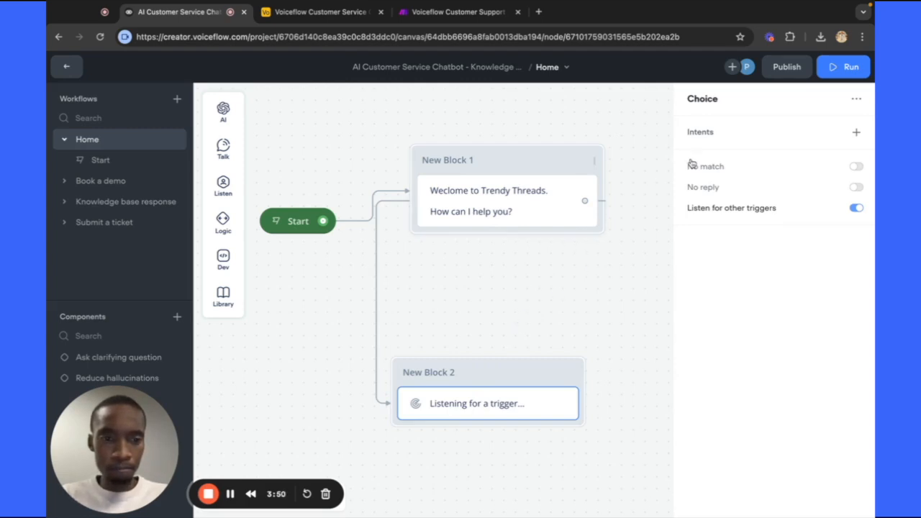
{"action": "left_click", "coordinate": [856, 134]}
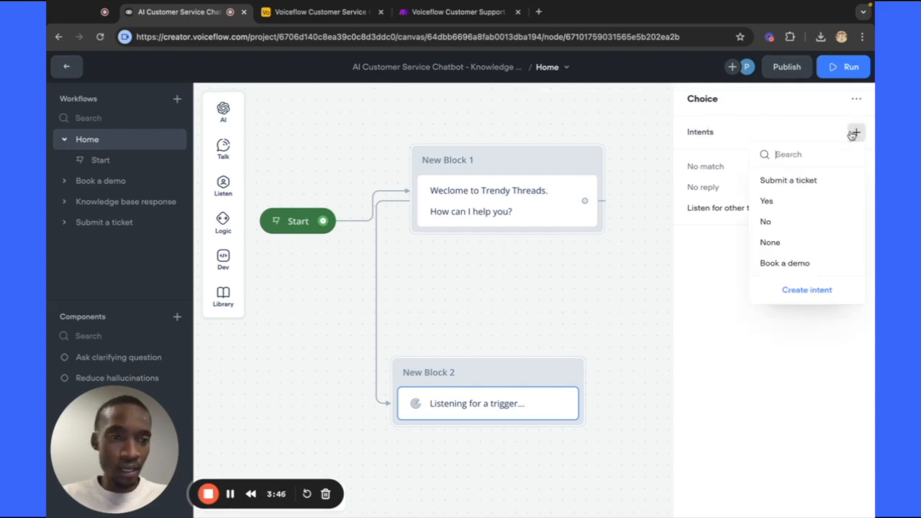
{"action": "left_click", "coordinate": [807, 291]}
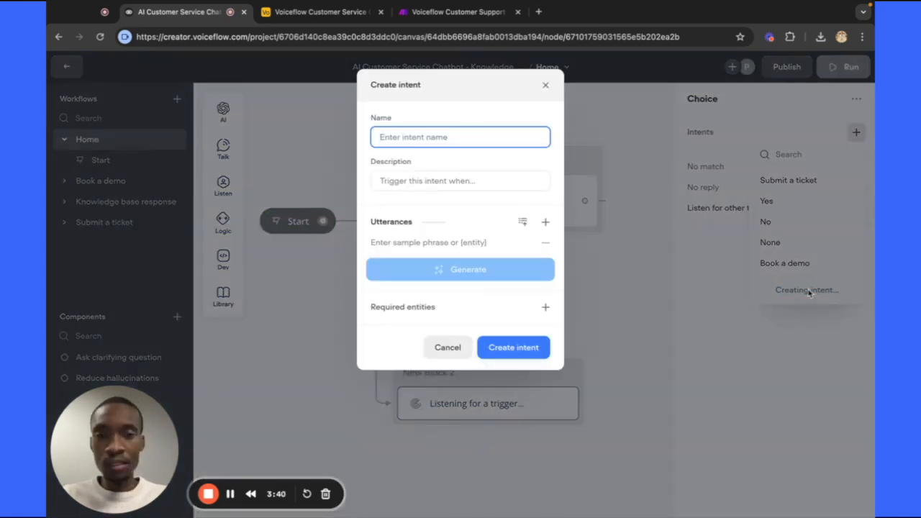
Name the intent 'Order Tracking' and clear the trial description 'where is my order'.
{"action": "type", "text": "Ordre"}
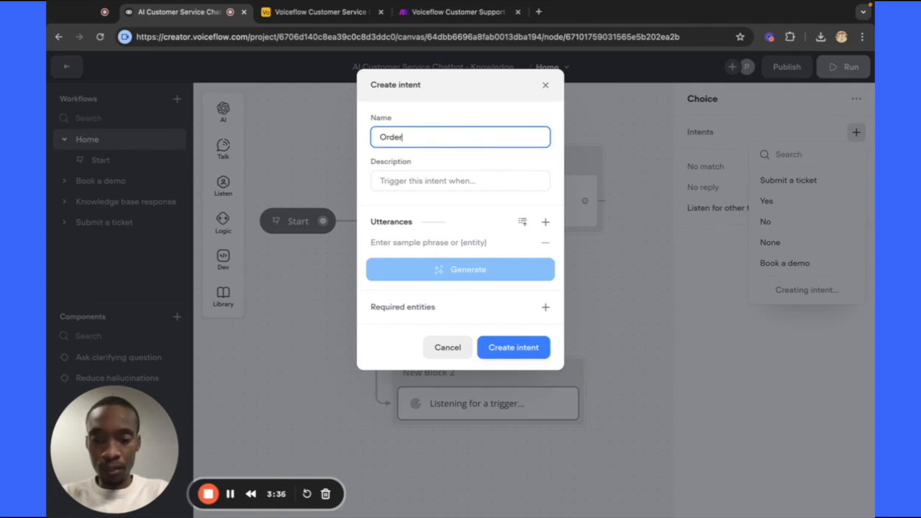
{"action": "type", "text": "Trackn"}
{"action": "key", "text": "BackSpace"}
{"action": "key", "text": "BackSpace"}
{"action": "key", "text": "BackSpace"}
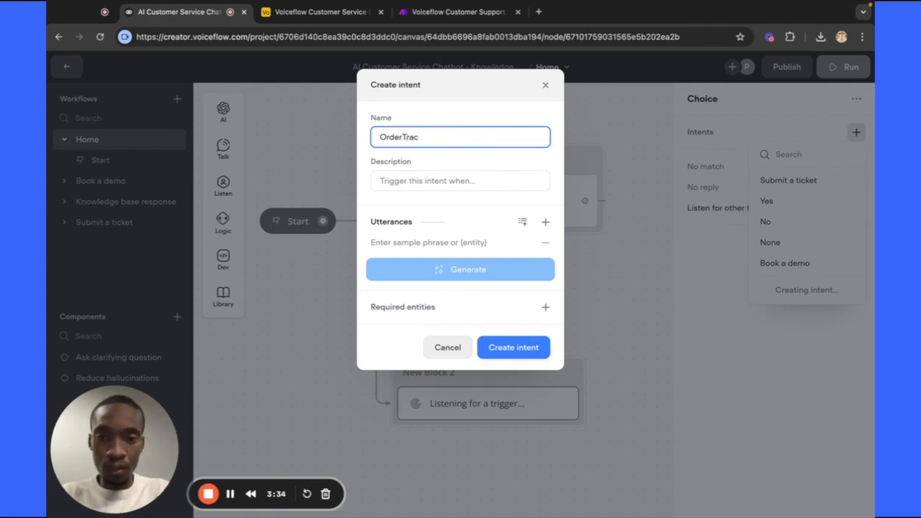
{"action": "key", "text": "BackSpace"}
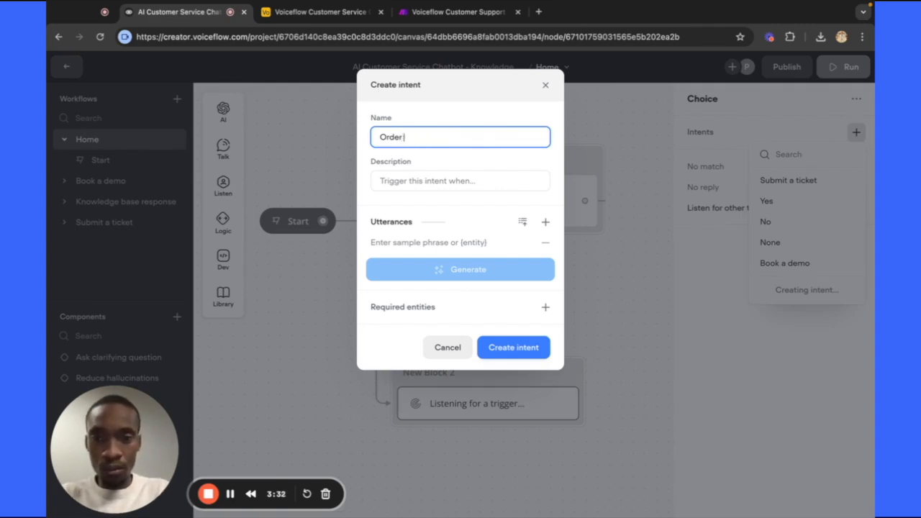
{"action": "type", "text": "Tracking"}
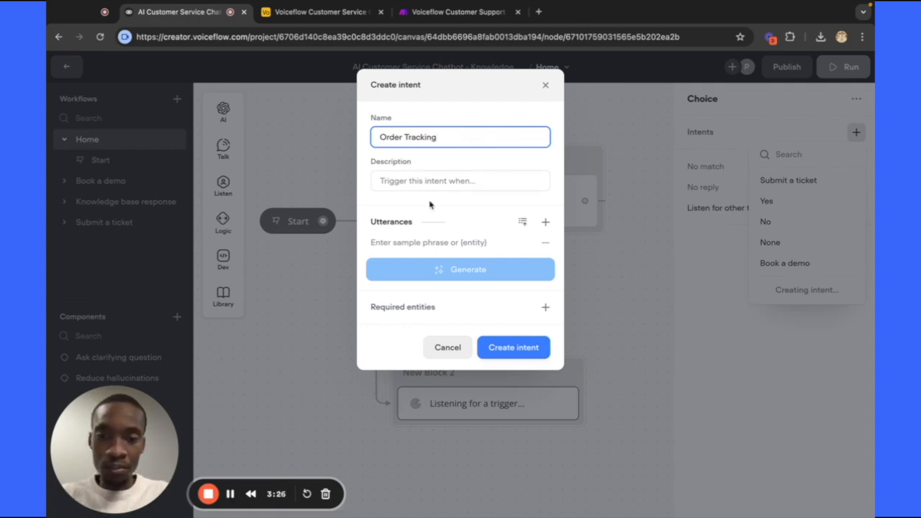
{"action": "left_click", "coordinate": [469, 182]}
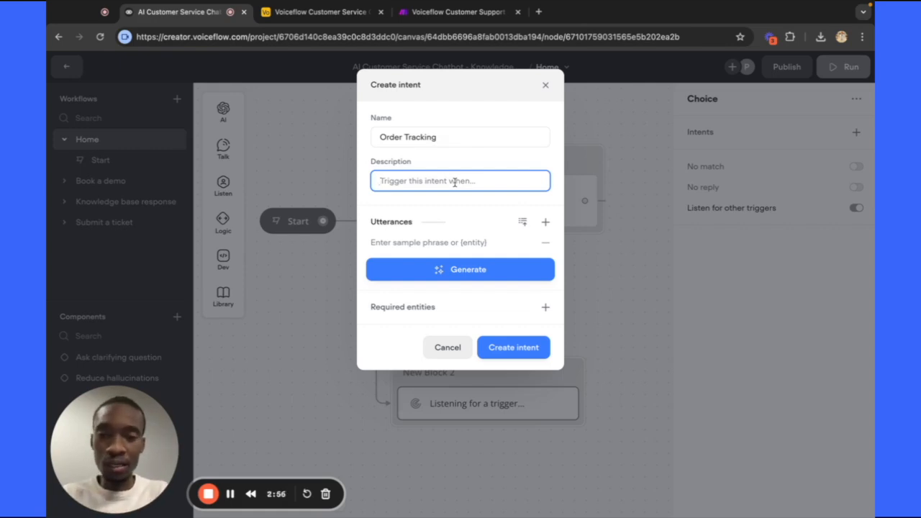
{"action": "type", "text": "where is my or"}
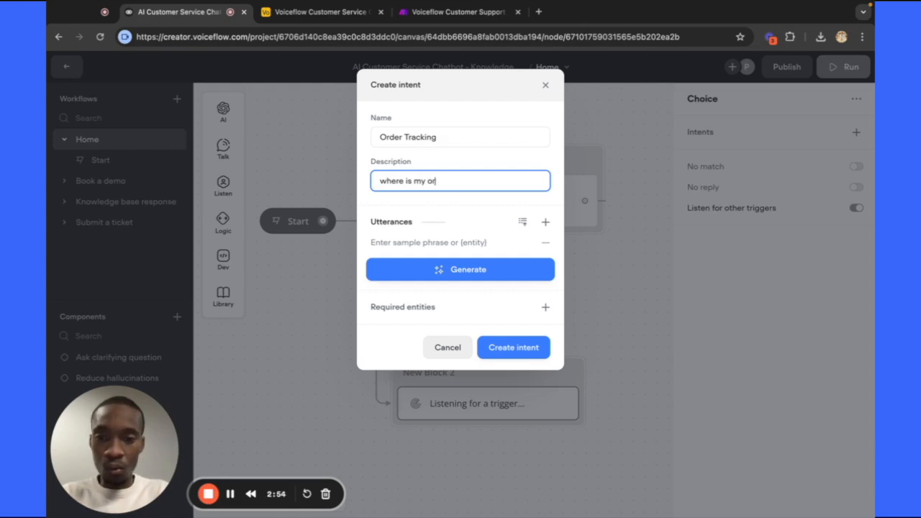
{"action": "type", "text": "der"}
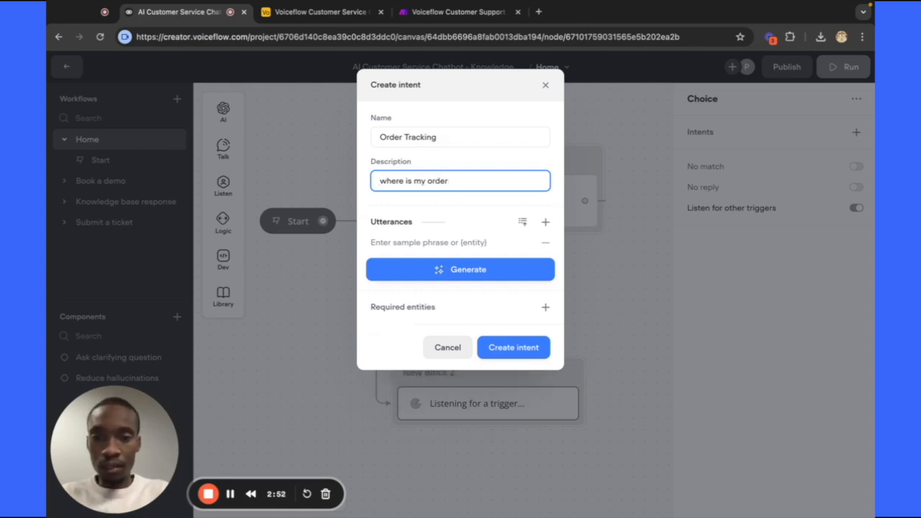
{"action": "triple_click", "coordinate": [457, 181]}
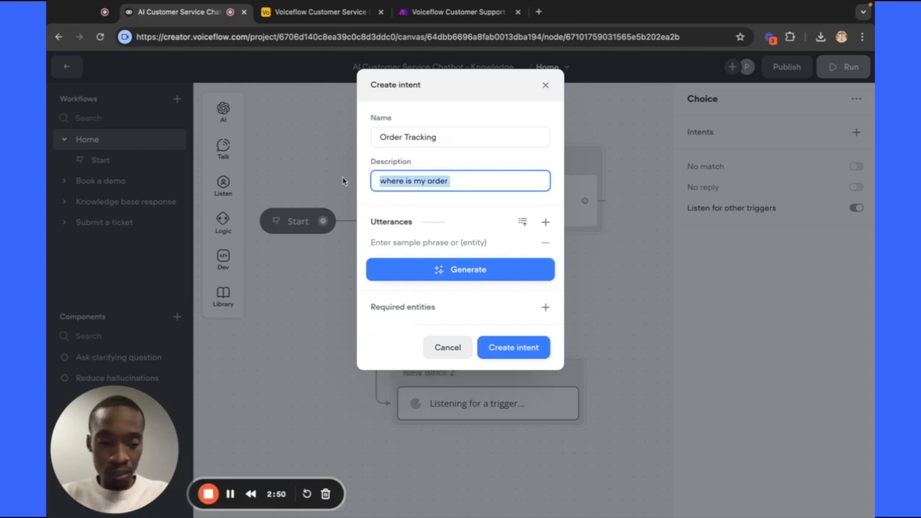
{"action": "key", "text": "BackSpace"}
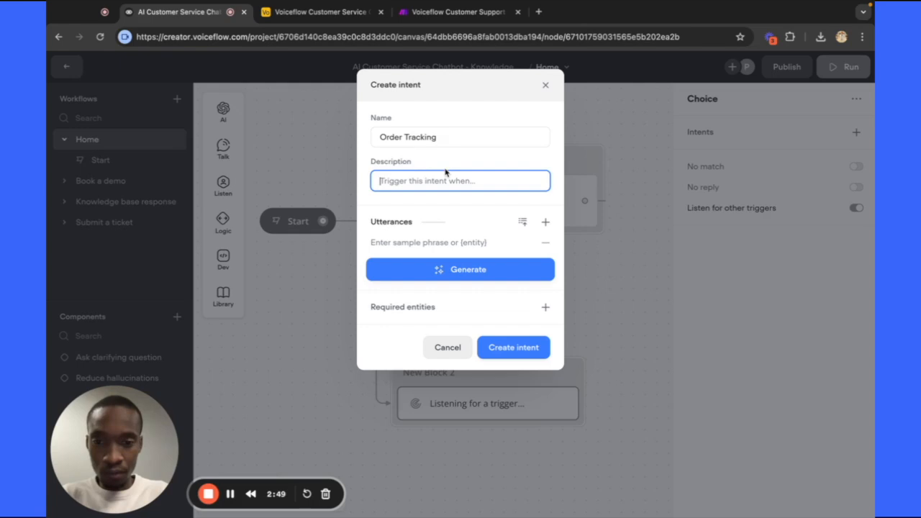
Generate 20 AI sample phrases for the Order Tracking intent.
{"action": "left_click", "coordinate": [440, 269]}
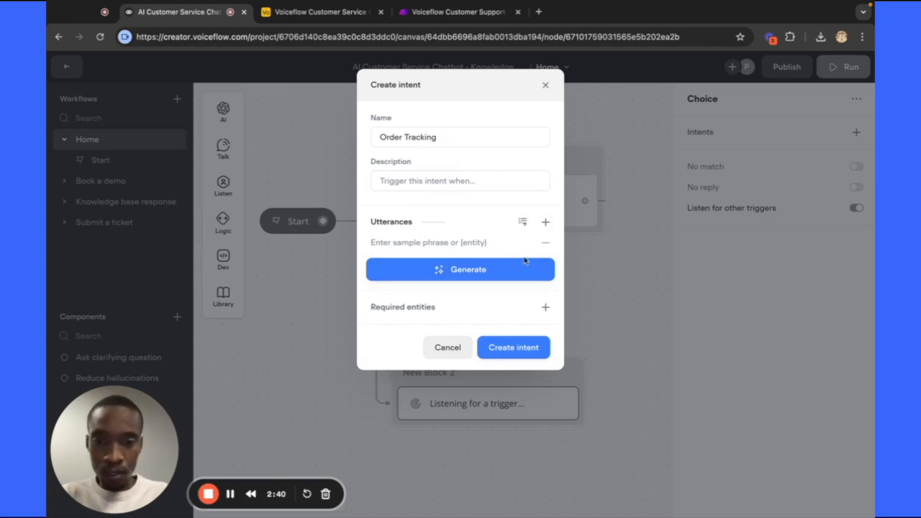
{"action": "mouse_move", "coordinate": [497, 268]}
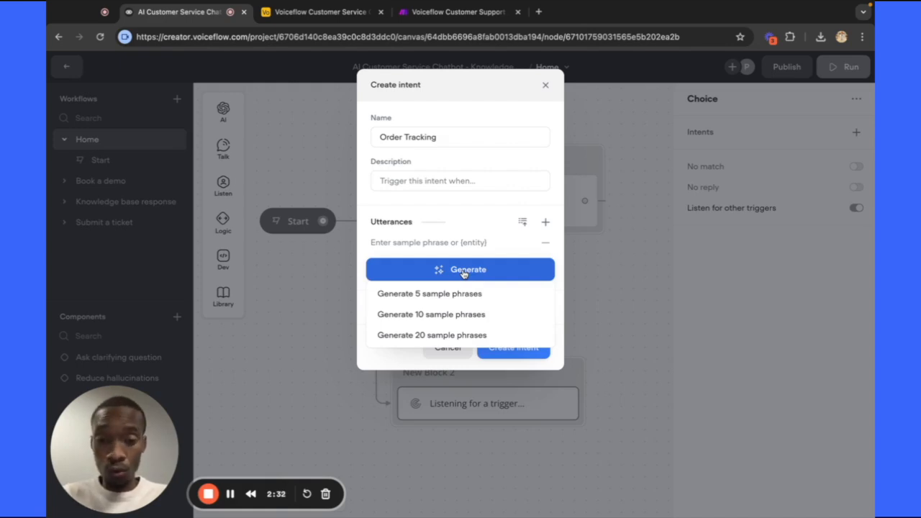
{"action": "left_click", "coordinate": [448, 334]}
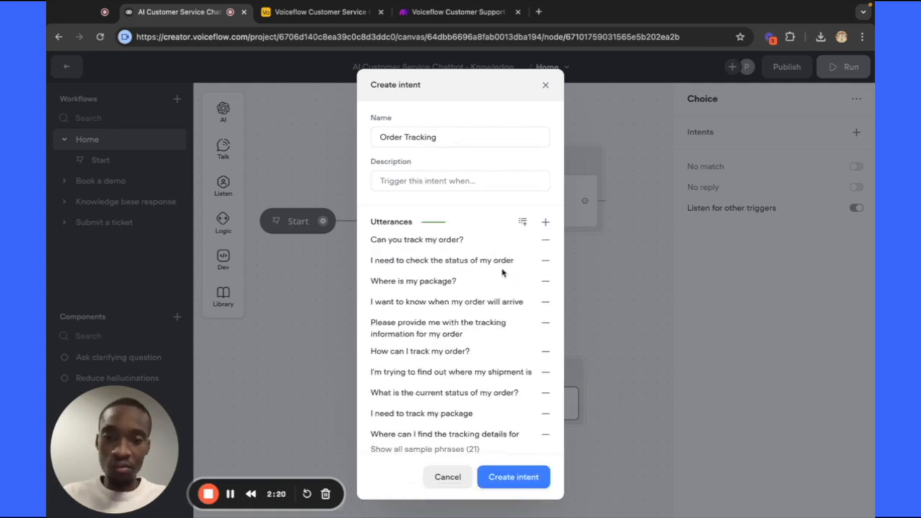
Review the generated sample phrases and attempt to save the Order Tracking intent.
{"action": "scroll", "coordinate": [426, 268], "scroll_direction": "down", "scroll_amount": 3}
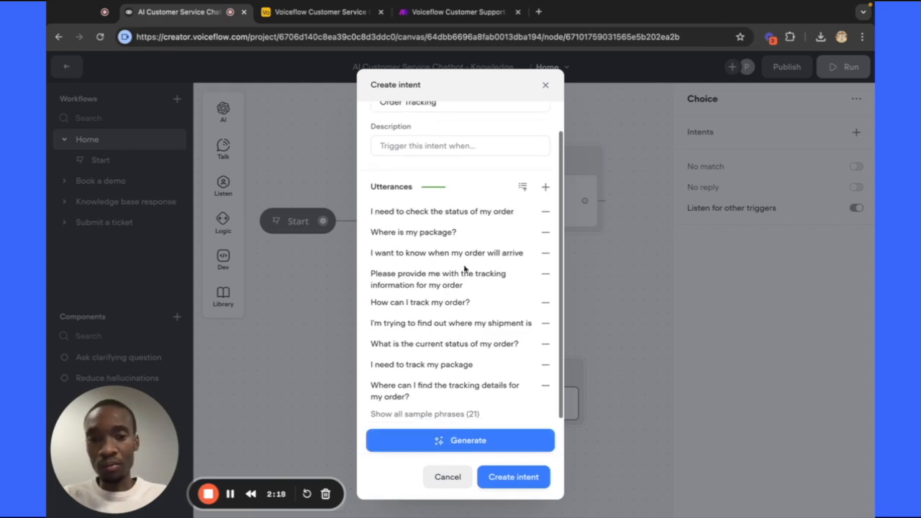
{"action": "scroll", "coordinate": [474, 269], "scroll_direction": "down", "scroll_amount": 2}
{"action": "scroll", "coordinate": [433, 295], "scroll_direction": "up", "scroll_amount": 1}
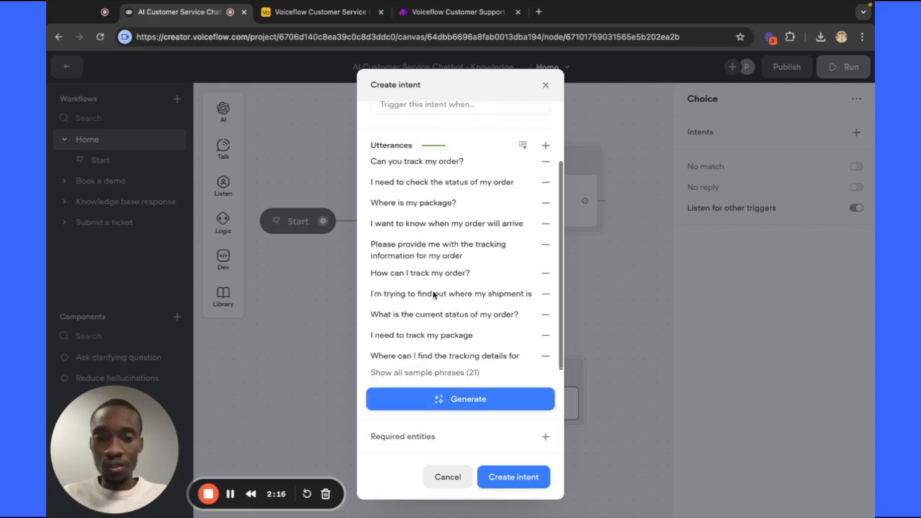
{"action": "scroll", "coordinate": [410, 280], "scroll_direction": "up", "scroll_amount": 1}
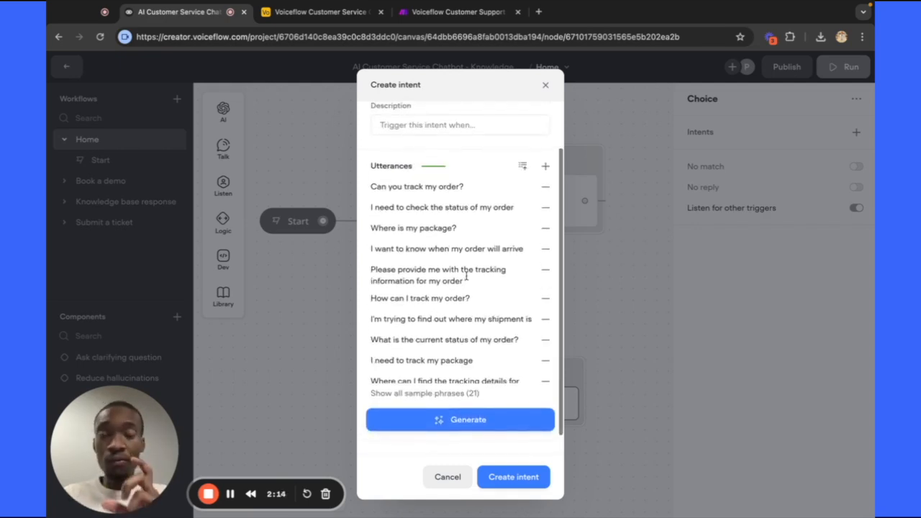
{"action": "scroll", "coordinate": [467, 277], "scroll_direction": "up", "scroll_amount": 1}
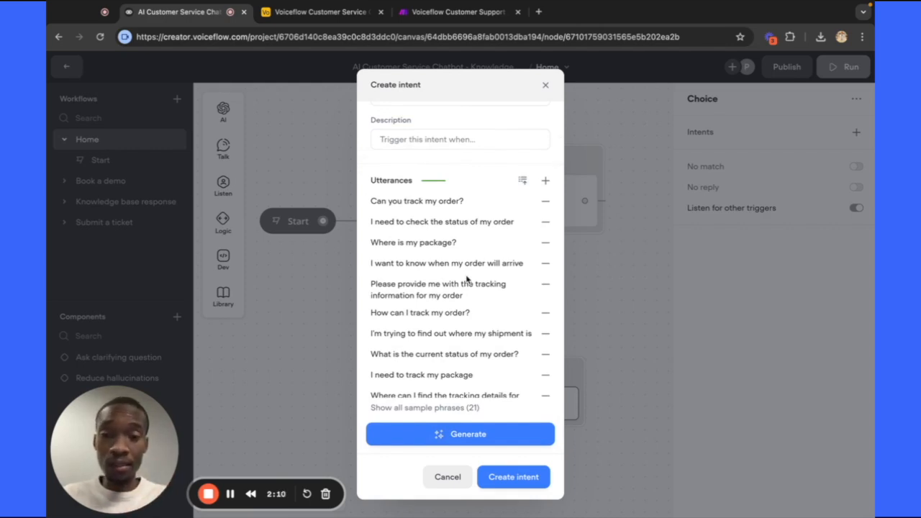
{"action": "scroll", "coordinate": [469, 280], "scroll_direction": "down", "scroll_amount": 1}
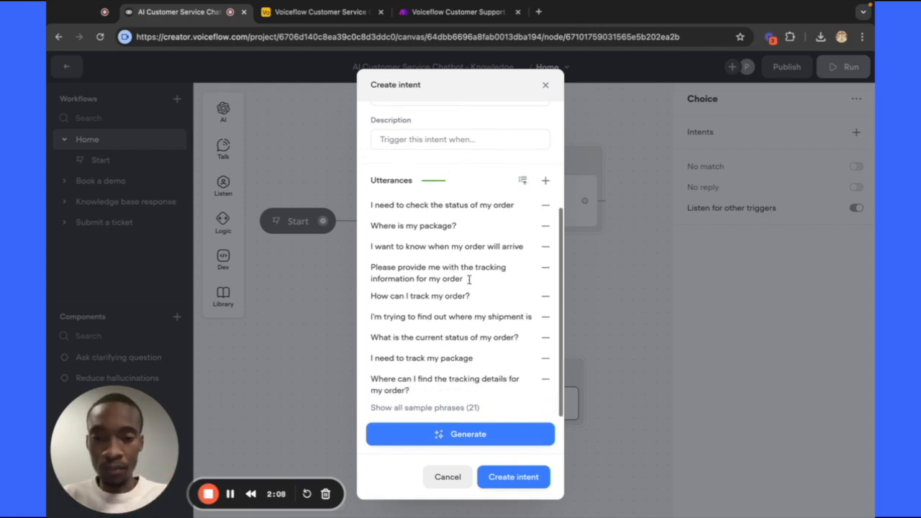
{"action": "scroll", "coordinate": [470, 281], "scroll_direction": "up", "scroll_amount": 2}
{"action": "scroll", "coordinate": [469, 280], "scroll_direction": "down", "scroll_amount": 1}
{"action": "scroll", "coordinate": [469, 280], "scroll_direction": "down", "scroll_amount": 3}
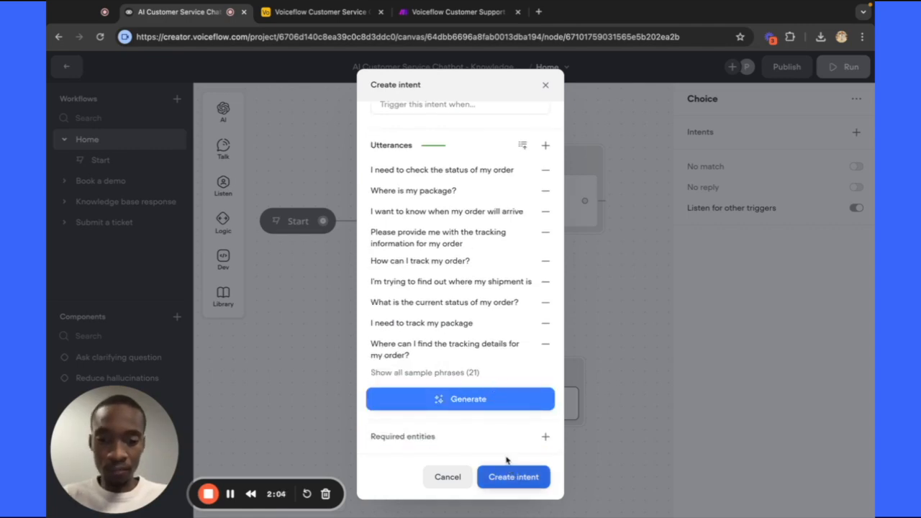
{"action": "left_click", "coordinate": [512, 478]}
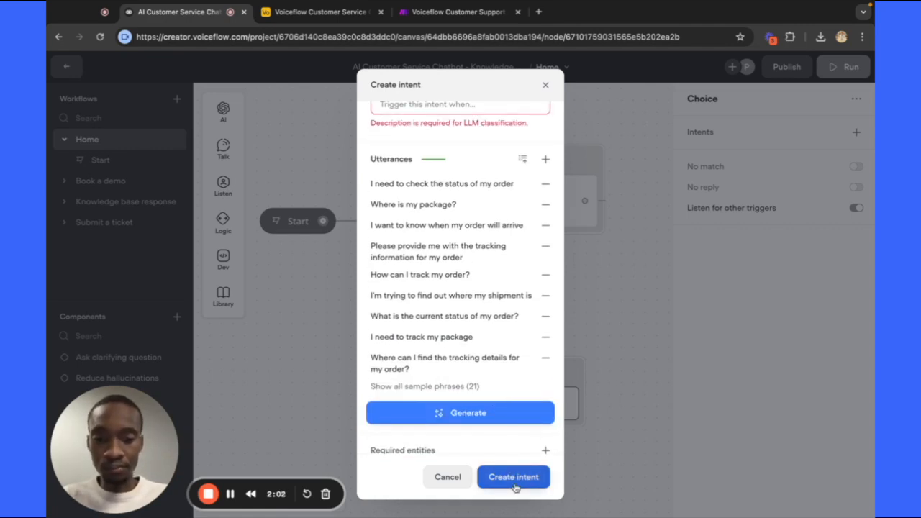
Enter 'Order tracking' as the description and create the intent.
{"action": "scroll", "coordinate": [479, 226], "scroll_direction": "up", "scroll_amount": 3}
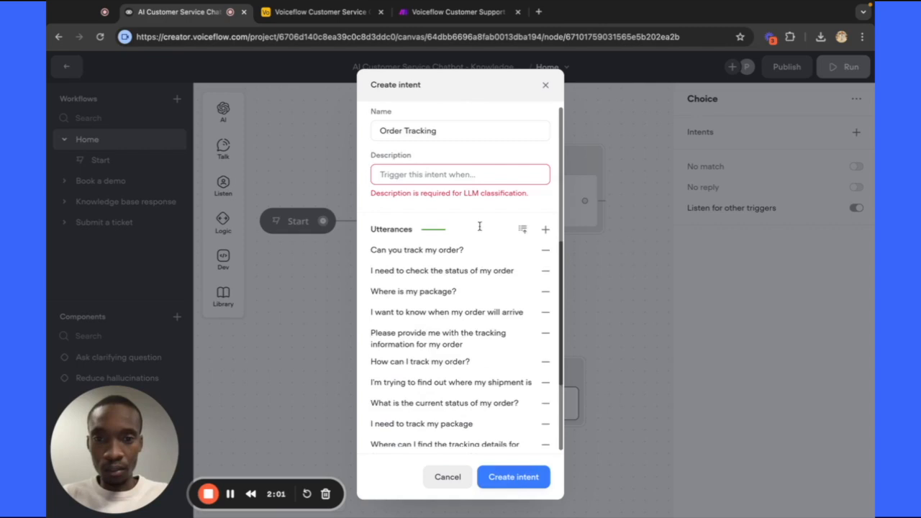
{"action": "left_click", "coordinate": [423, 181]}
{"action": "type", "text": "Ord"}
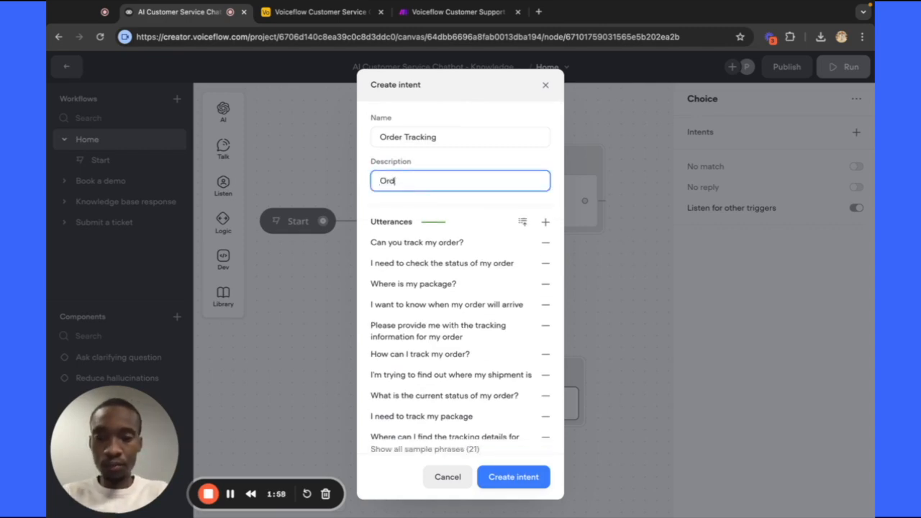
{"action": "type", "text": "er tracking"}
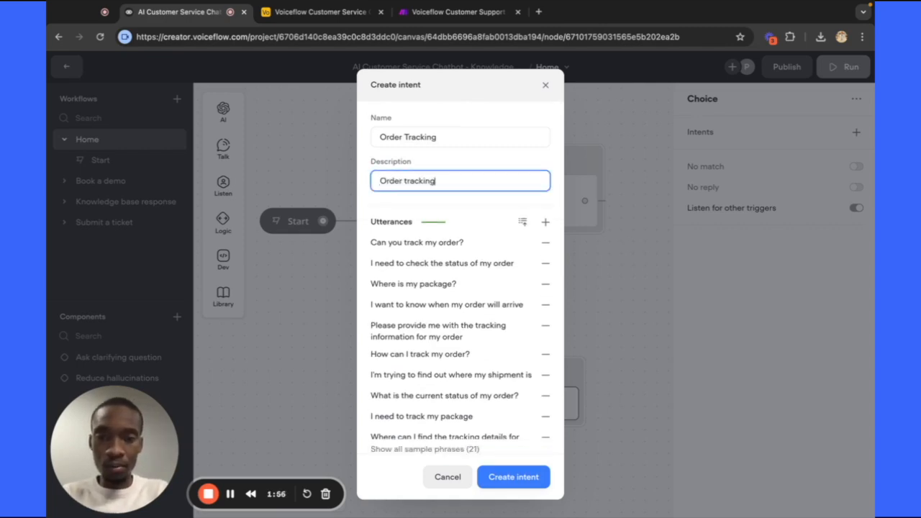
{"action": "left_click", "coordinate": [502, 475]}
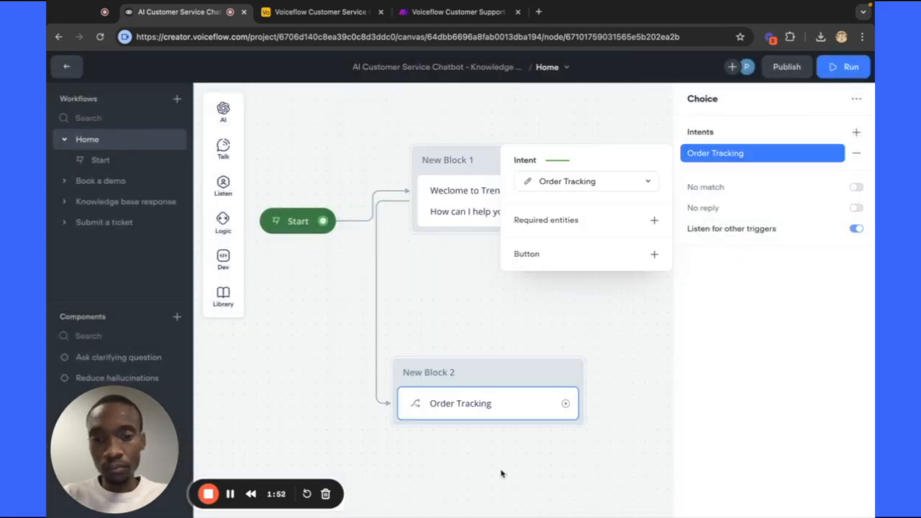
{"action": "scroll", "coordinate": [492, 320], "scroll_direction": "down", "scroll_amount": 2}
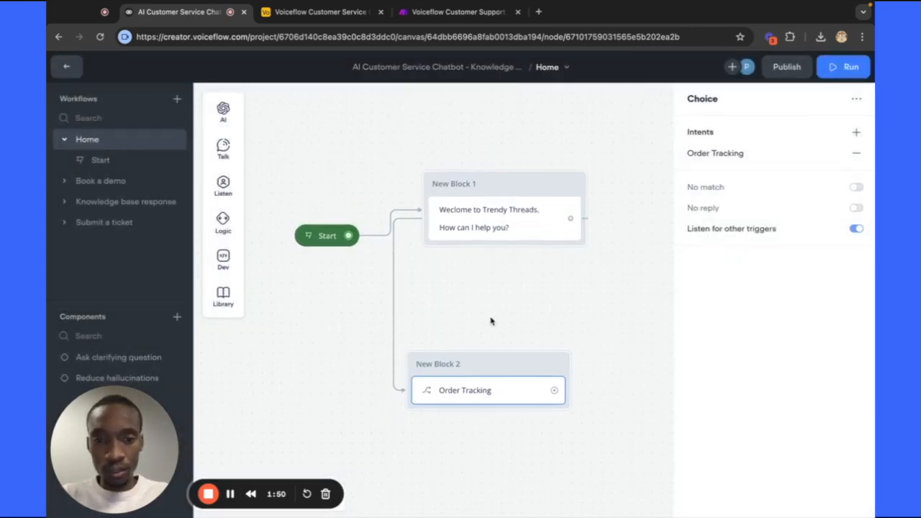
{"action": "left_click_drag", "start_coordinate": [466, 382], "coordinate": [507, 365]}
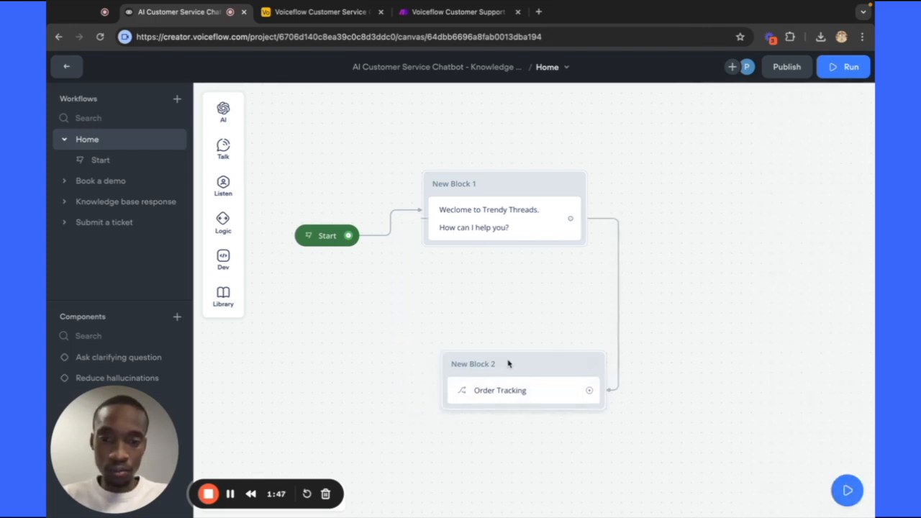
{"action": "left_click", "coordinate": [489, 364]}
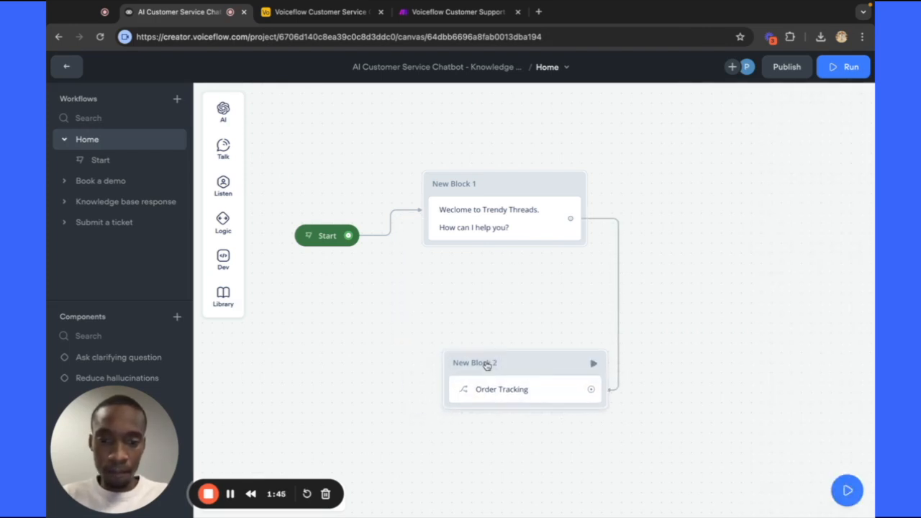
{"action": "left_click", "coordinate": [513, 388]}
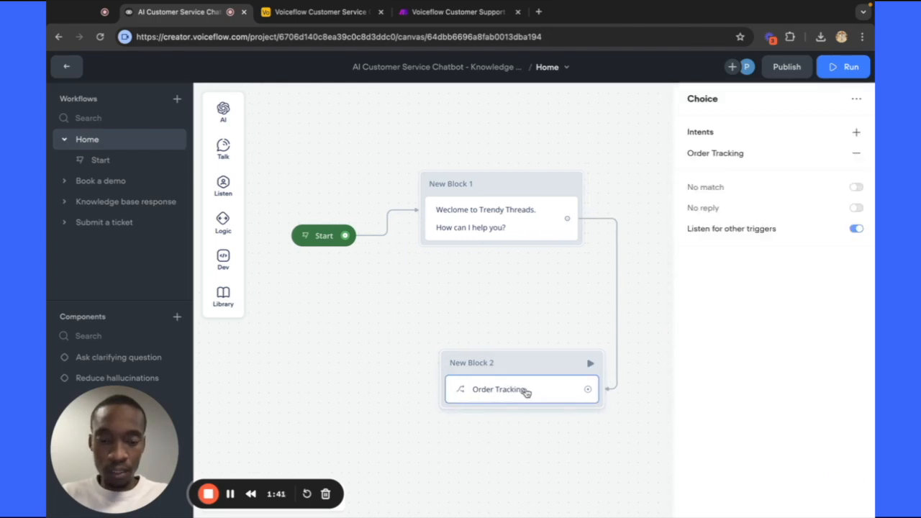
{"action": "left_click", "coordinate": [527, 393]}
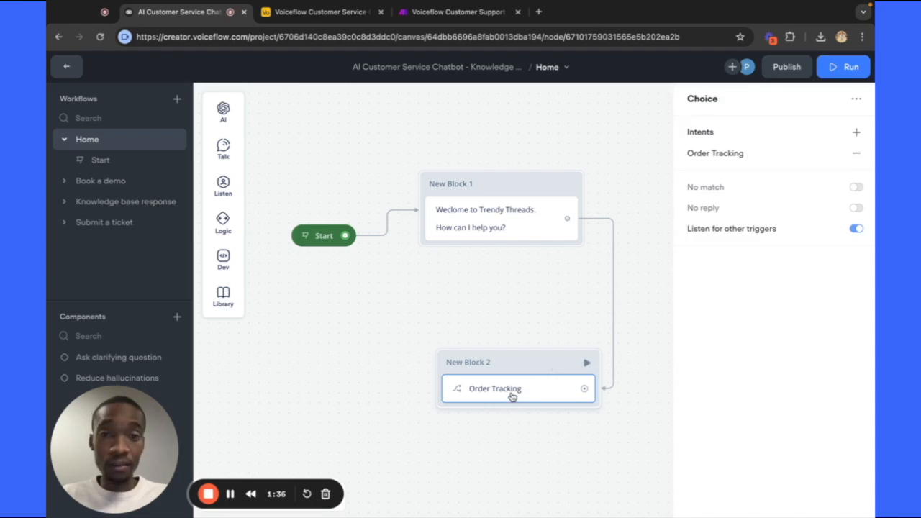
Start another intent from the choice step and name it 'Looking for products'.
{"action": "left_click", "coordinate": [856, 133]}
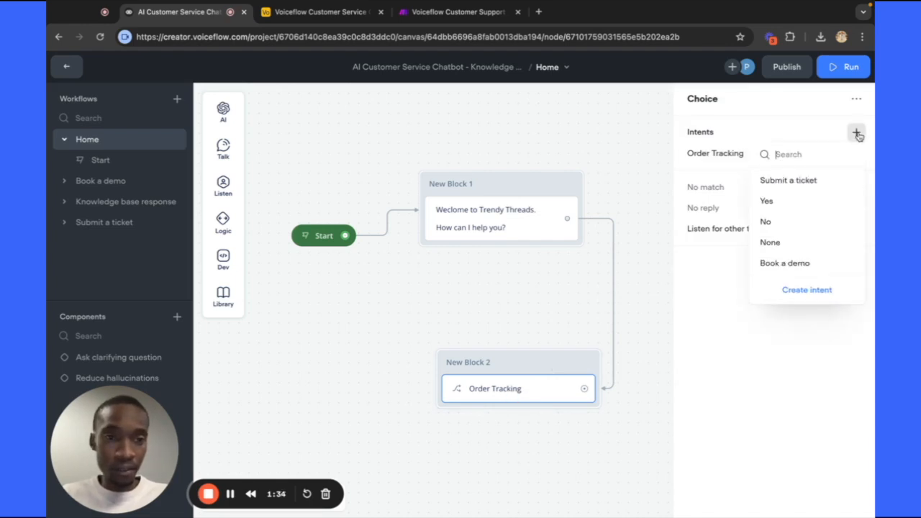
{"action": "left_click", "coordinate": [806, 290]}
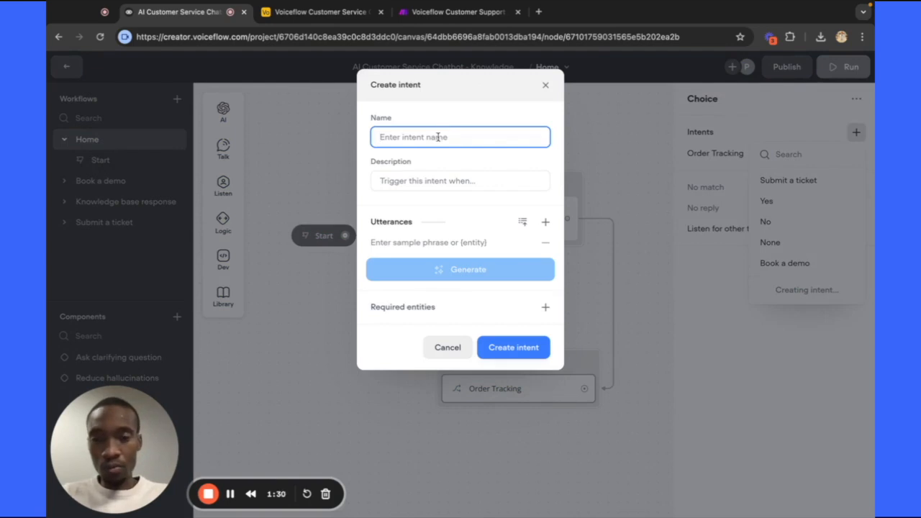
{"action": "type", "text": "Looking fo"}
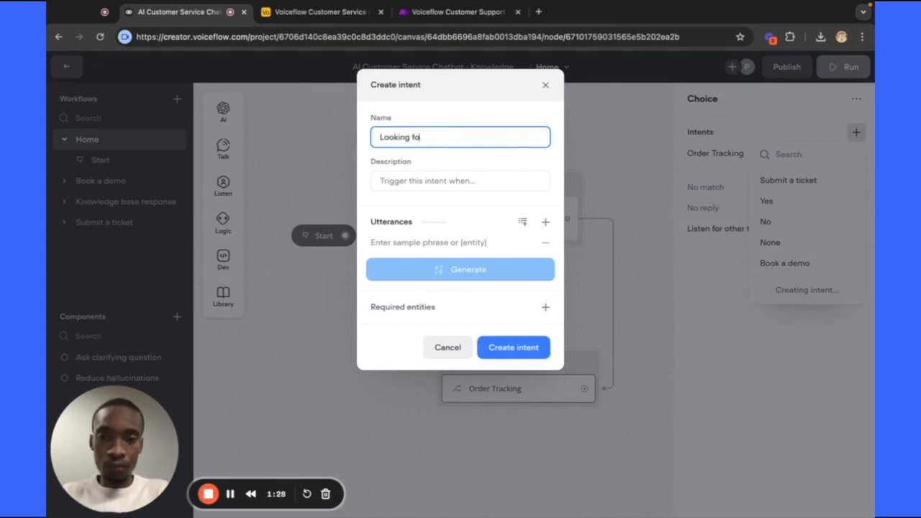
{"action": "type", "text": "r products"}
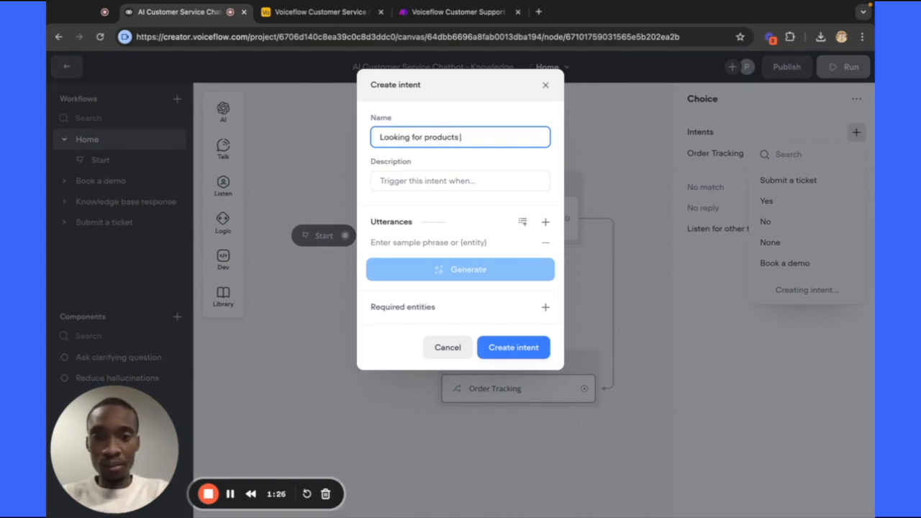
Copy the 'Looking for products' name into the Description field.
{"action": "left_click", "coordinate": [434, 180]}
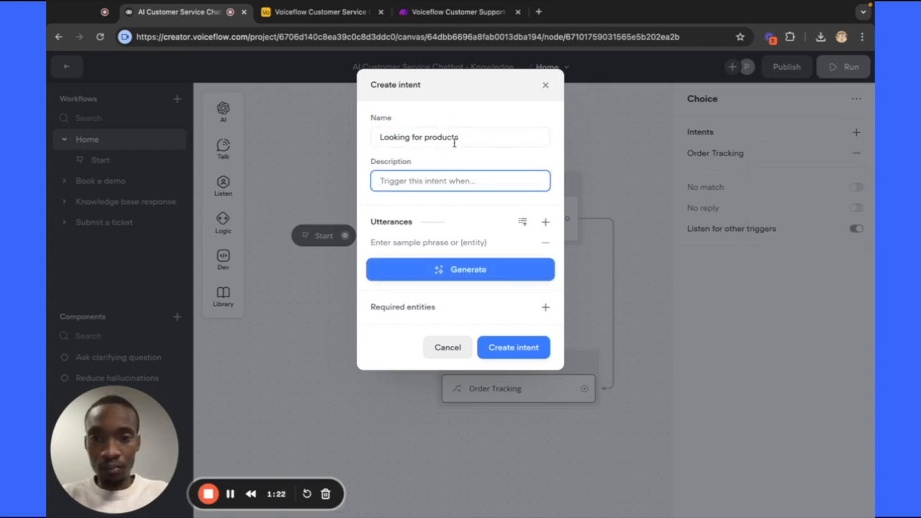
{"action": "left_click_drag", "start_coordinate": [454, 143], "coordinate": [370, 131]}
{"action": "key", "text": "ctrl+c"}
{"action": "left_click", "coordinate": [418, 177]}
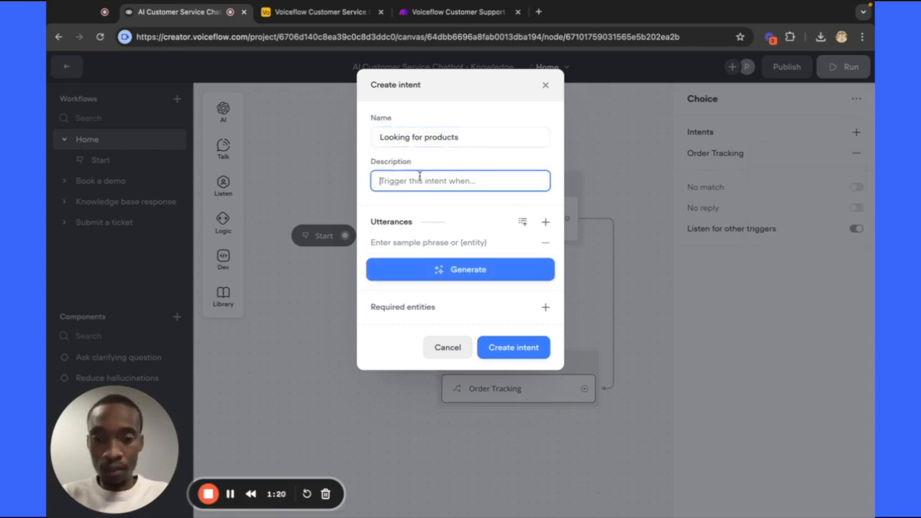
{"action": "key", "text": "ctrl+v"}
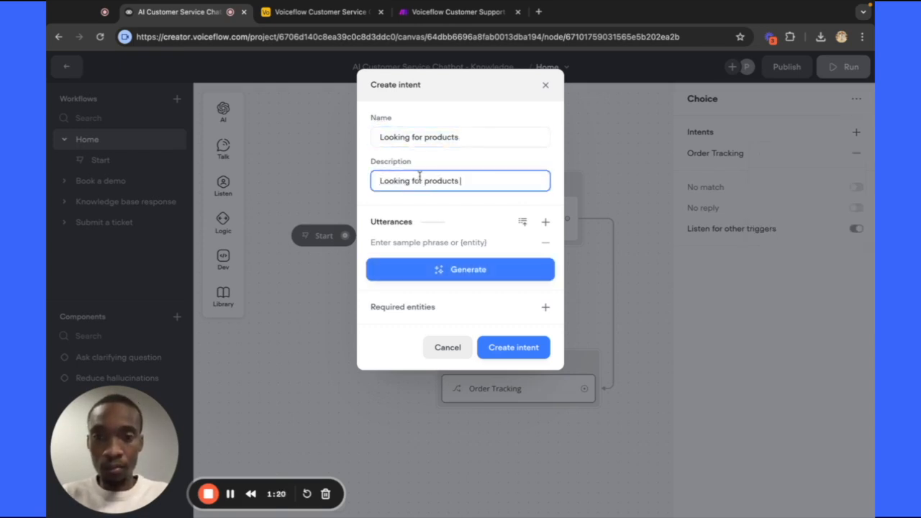
Generate 20 more sample phrases for Looking for products and create it as the second choice path.
{"action": "left_click", "coordinate": [449, 280]}
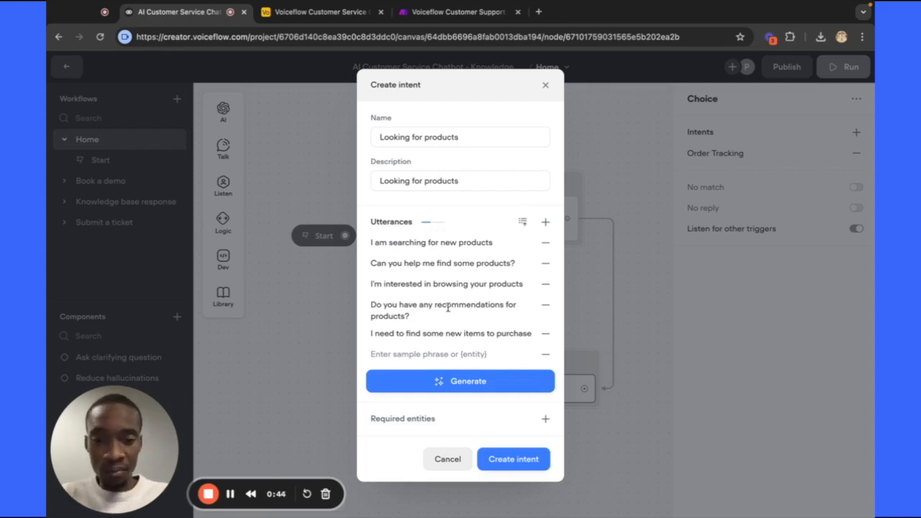
{"action": "left_click", "coordinate": [453, 381]}
{"action": "left_click", "coordinate": [462, 446]}
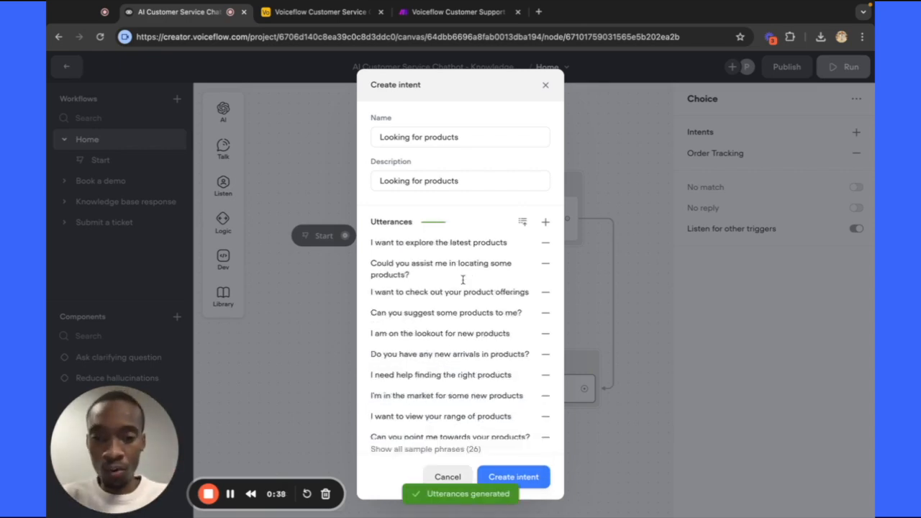
{"action": "scroll", "coordinate": [463, 280], "scroll_direction": "down", "scroll_amount": 1}
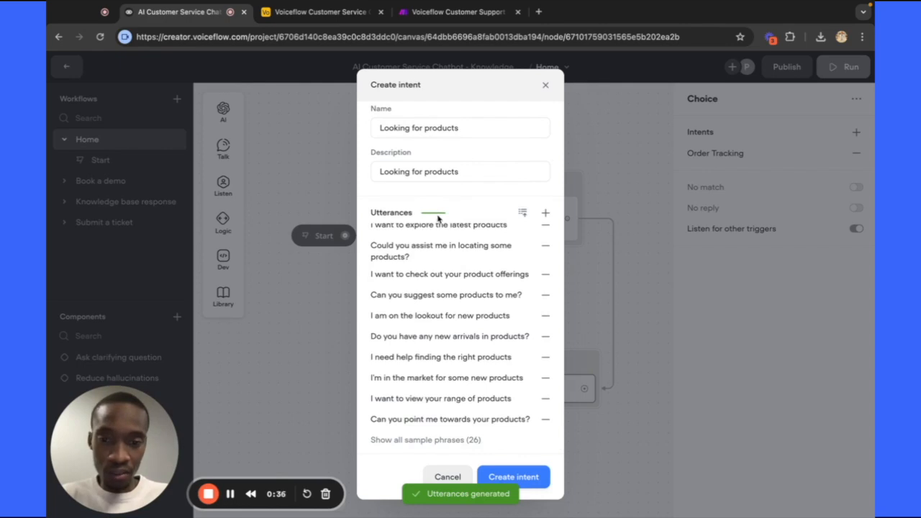
{"action": "scroll", "coordinate": [432, 257], "scroll_direction": "down", "scroll_amount": 3}
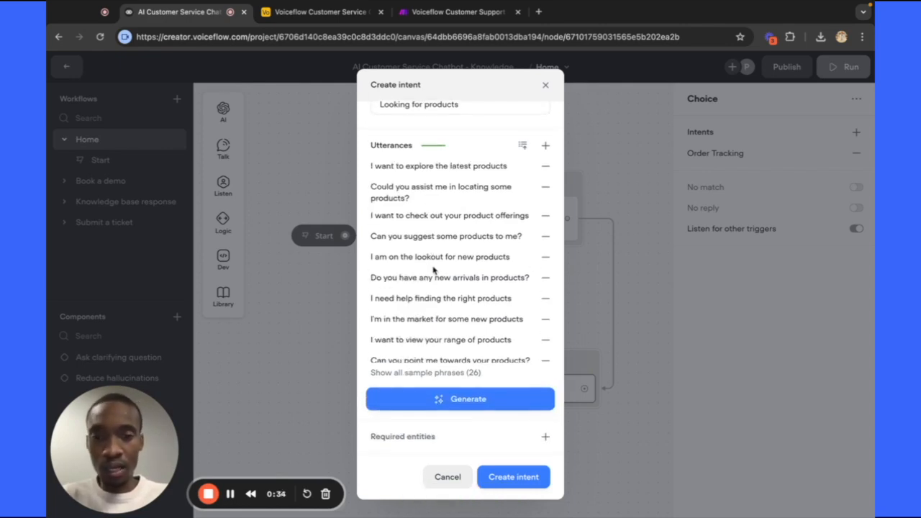
{"action": "scroll", "coordinate": [439, 308], "scroll_direction": "down", "scroll_amount": 1}
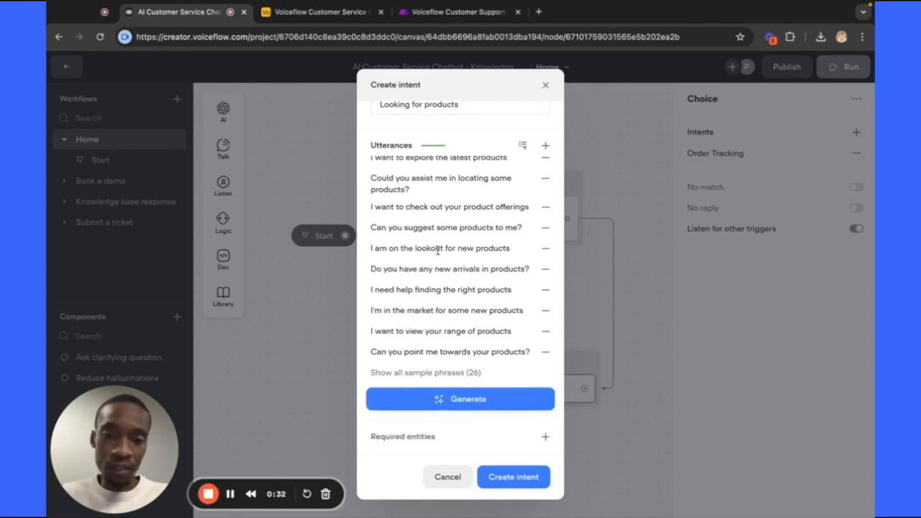
{"action": "left_click", "coordinate": [508, 478]}
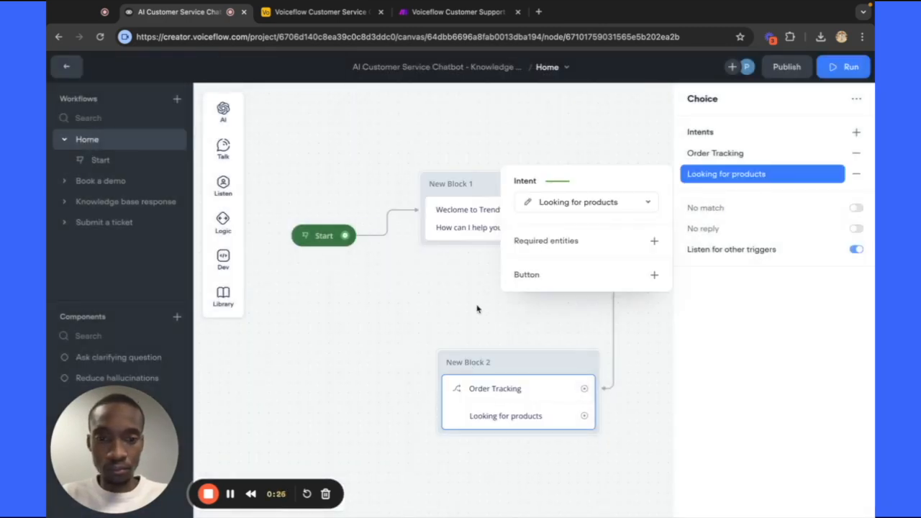
{"action": "left_click", "coordinate": [476, 311]}
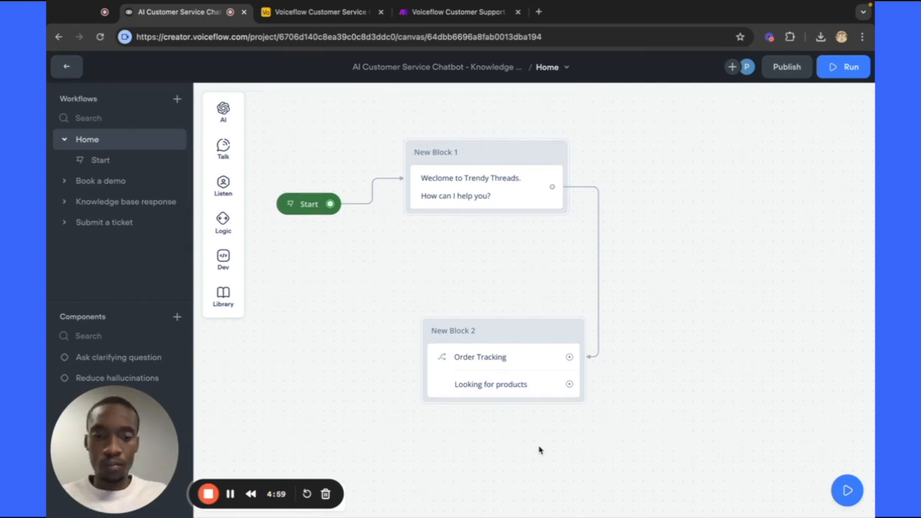
Start a new intent on New Block 2's choice step, named 'Review' with description 'Review'.
{"action": "left_click", "coordinate": [529, 384]}
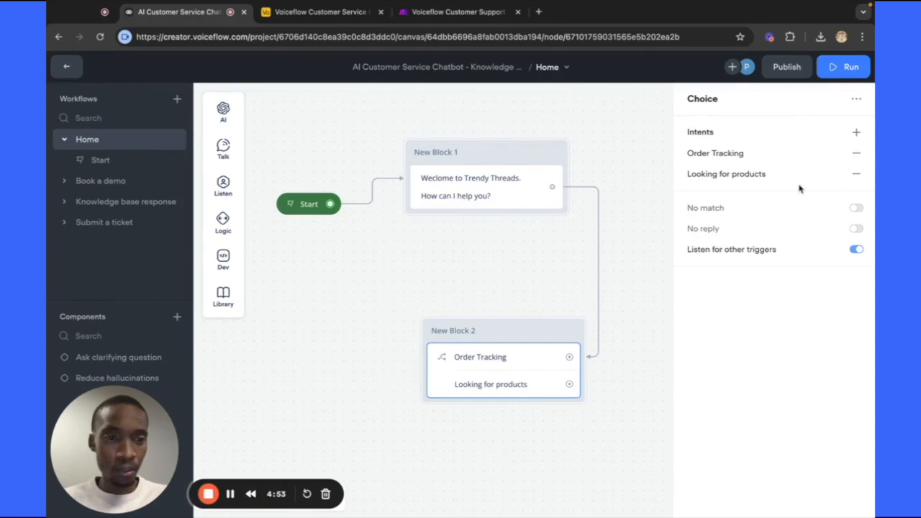
{"action": "left_click", "coordinate": [856, 132]}
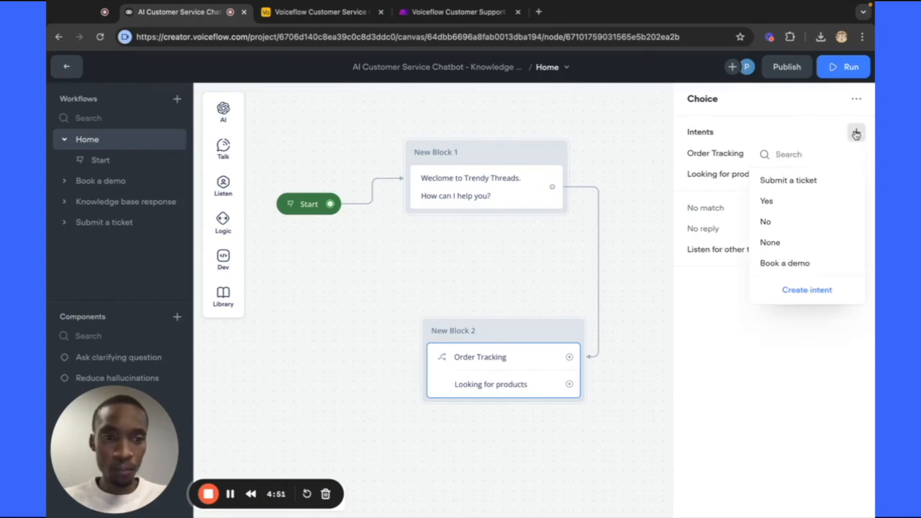
{"action": "left_click", "coordinate": [820, 290]}
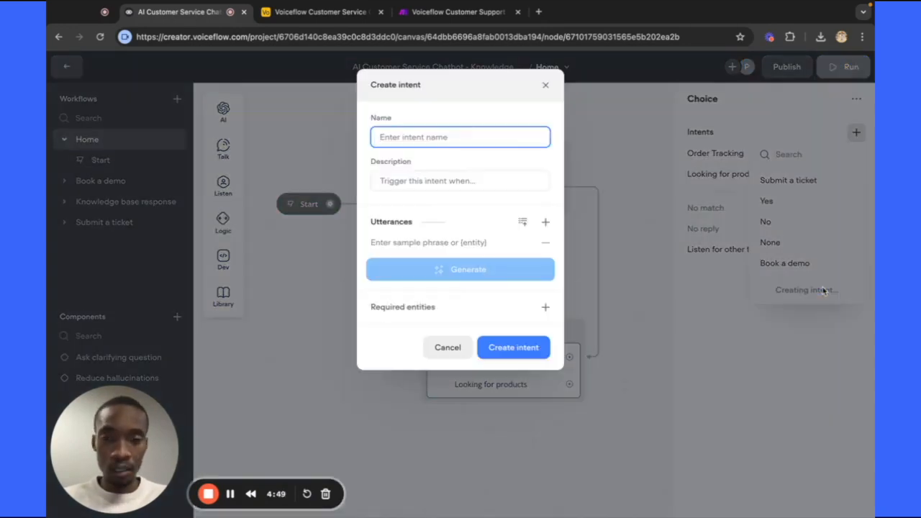
{"action": "type", "text": "Re"}
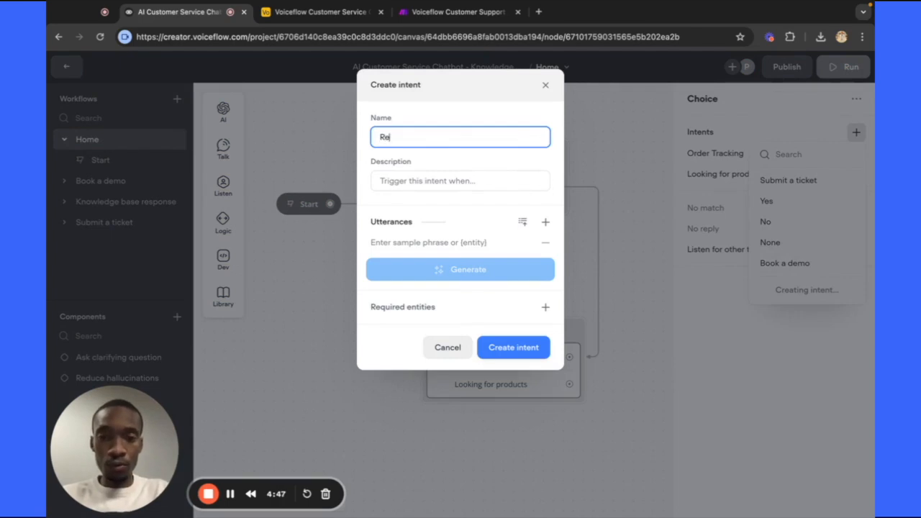
{"action": "type", "text": "view"}
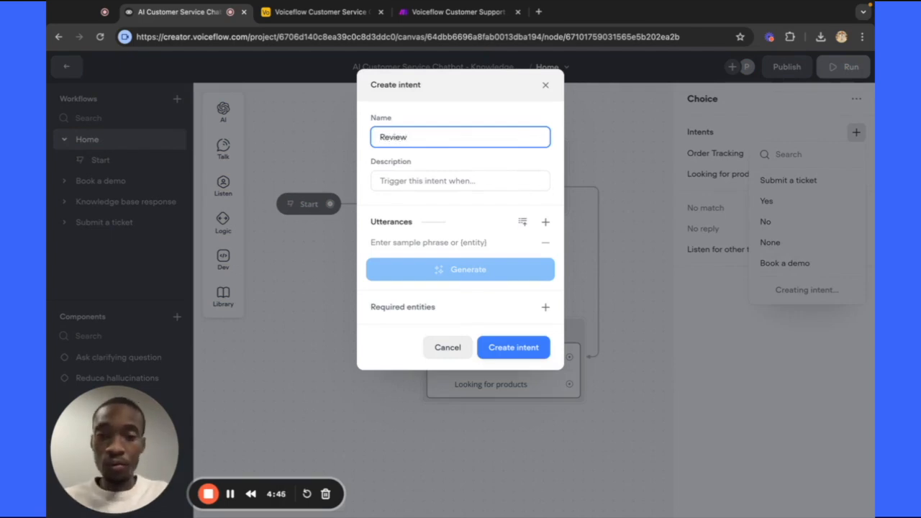
{"action": "left_click", "coordinate": [436, 180]}
{"action": "type", "text": "Revi"}
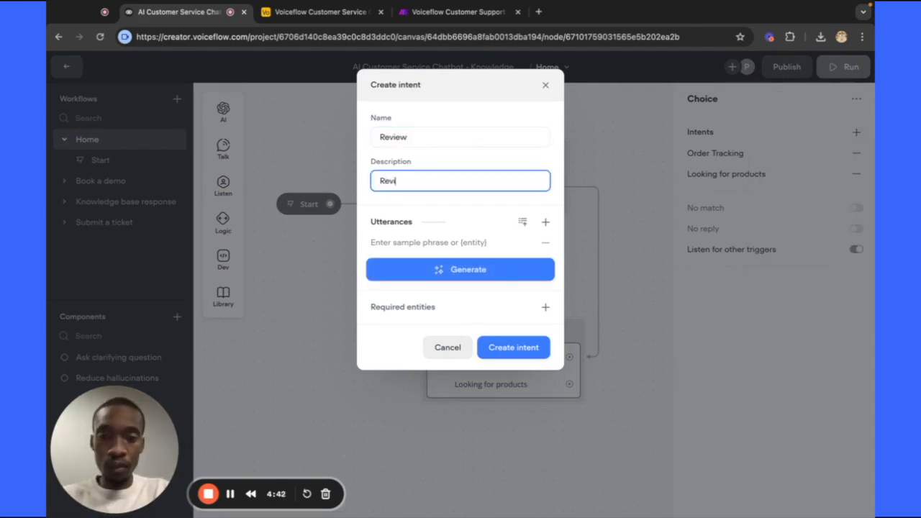
{"action": "type", "text": "ew"}
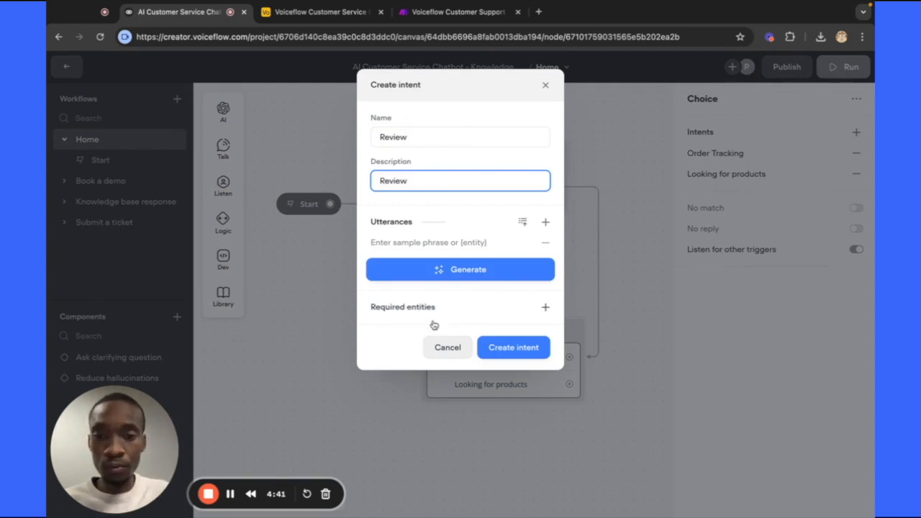
{"action": "left_click", "coordinate": [504, 275]}
{"action": "left_click", "coordinate": [479, 401]}
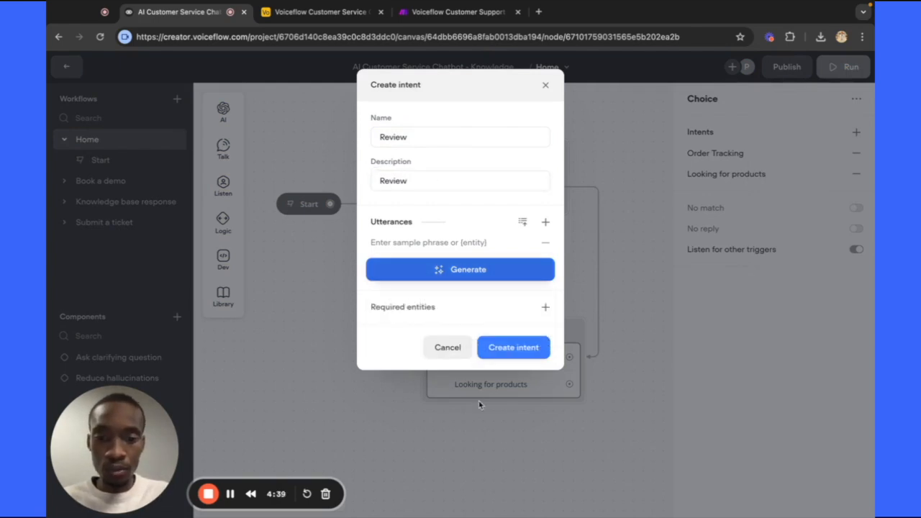
Generate 20 sample phrases for the Review intent and add one blank utterance row.
{"action": "left_click", "coordinate": [480, 280]}
{"action": "left_click", "coordinate": [455, 354]}
{"action": "left_click", "coordinate": [452, 280]}
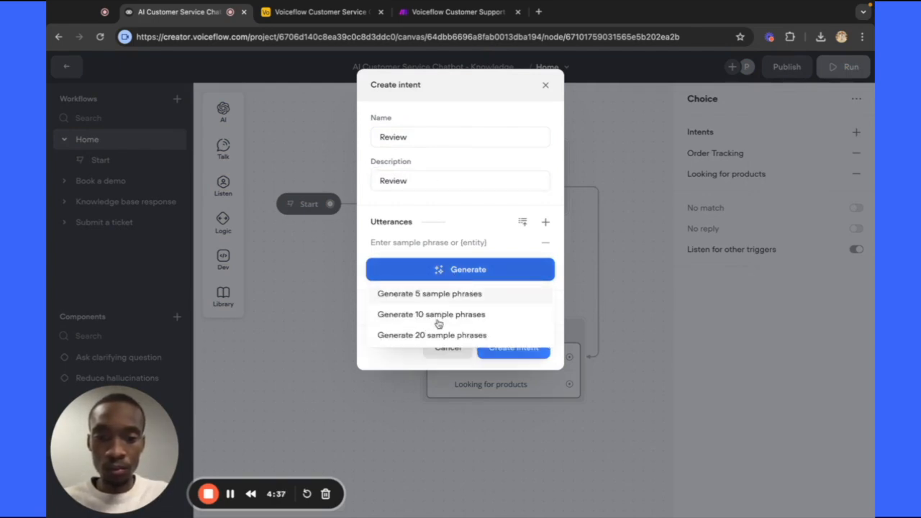
{"action": "left_click", "coordinate": [440, 333]}
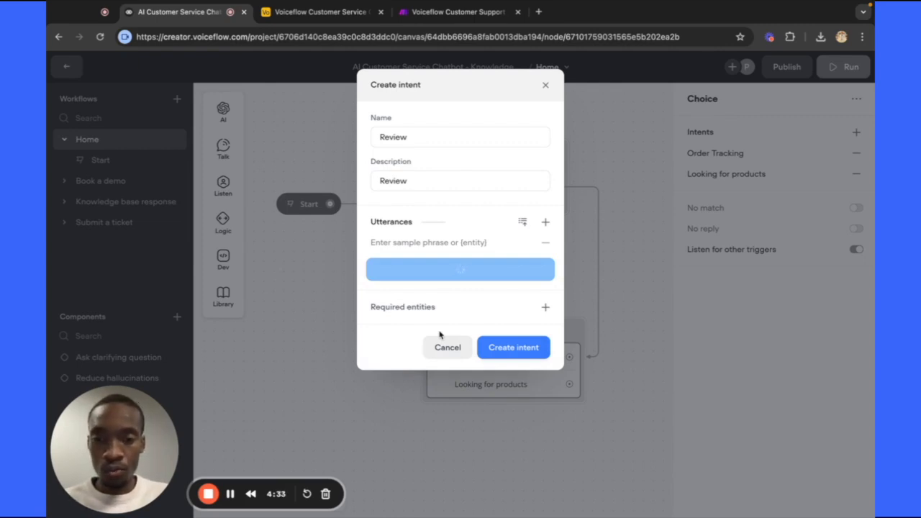
{"action": "scroll", "coordinate": [472, 283], "scroll_direction": "down", "scroll_amount": 1}
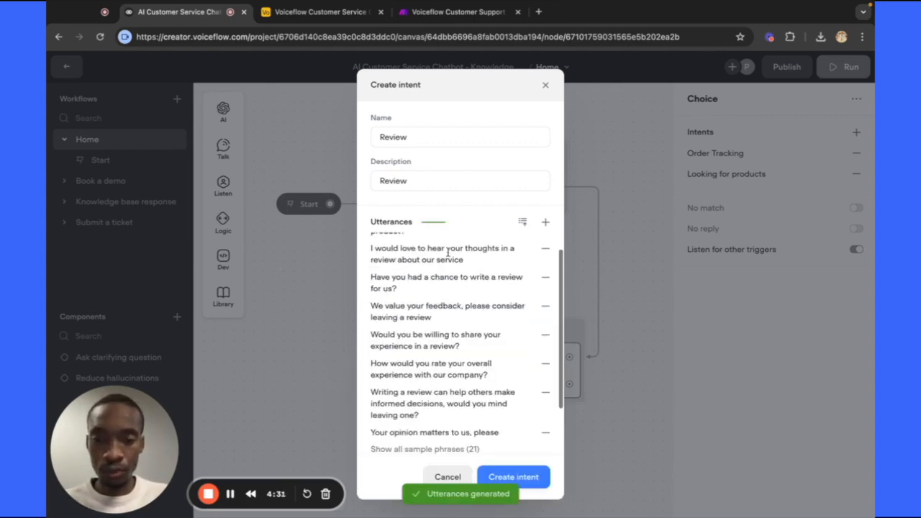
{"action": "scroll", "coordinate": [442, 263], "scroll_direction": "up", "scroll_amount": 2}
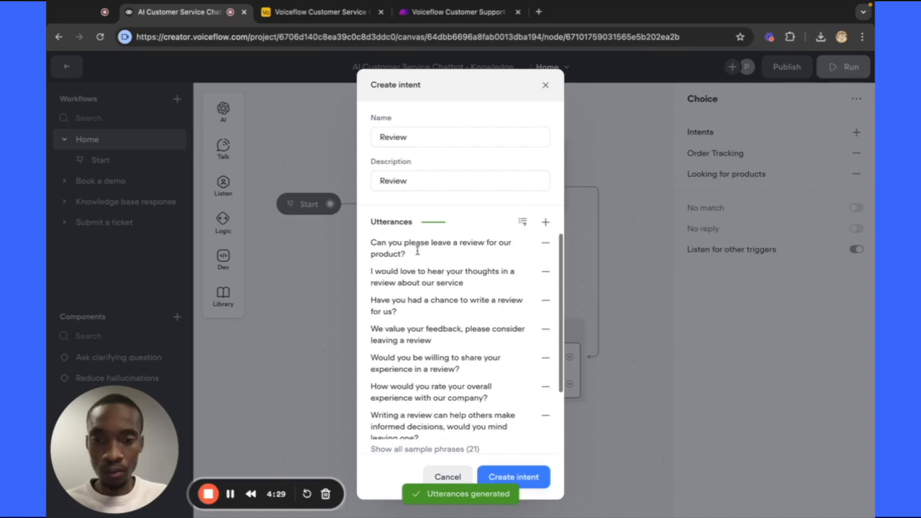
{"action": "scroll", "coordinate": [504, 258], "scroll_direction": "down", "scroll_amount": 1}
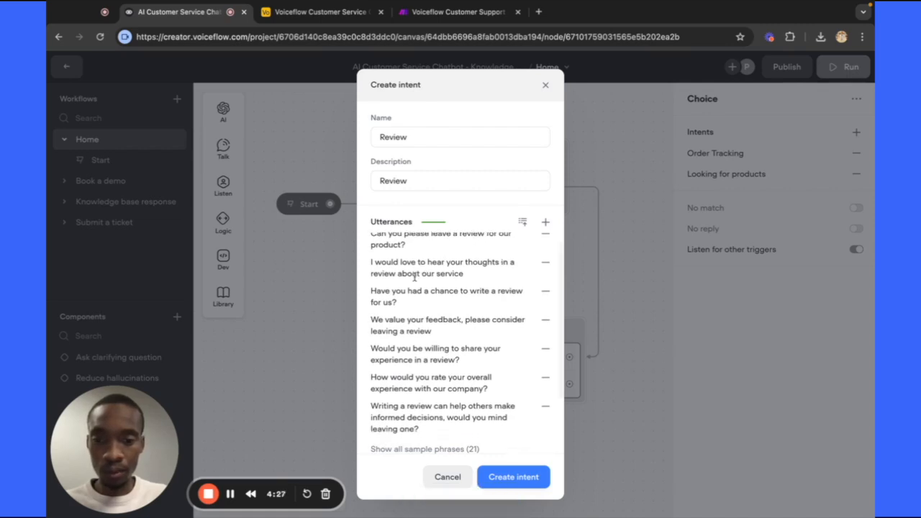
{"action": "scroll", "coordinate": [417, 303], "scroll_direction": "down", "scroll_amount": 5}
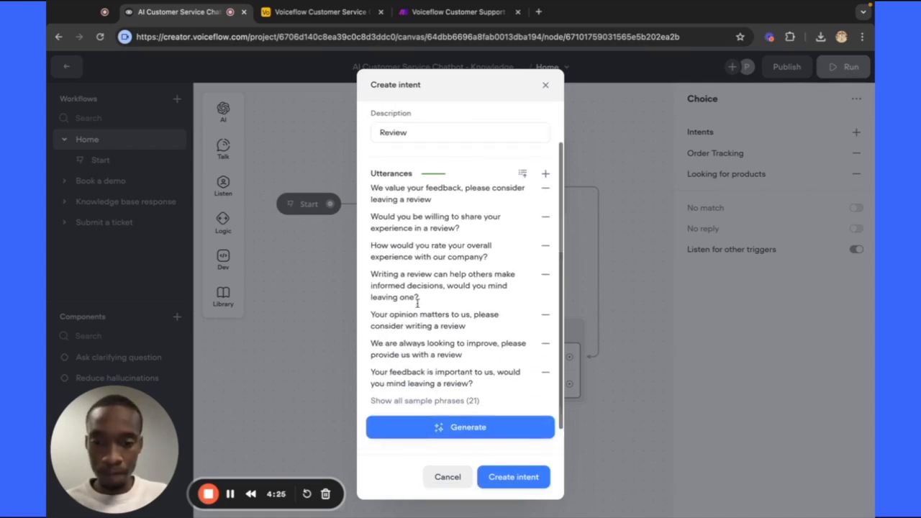
{"action": "scroll", "coordinate": [418, 308], "scroll_direction": "up", "scroll_amount": 3}
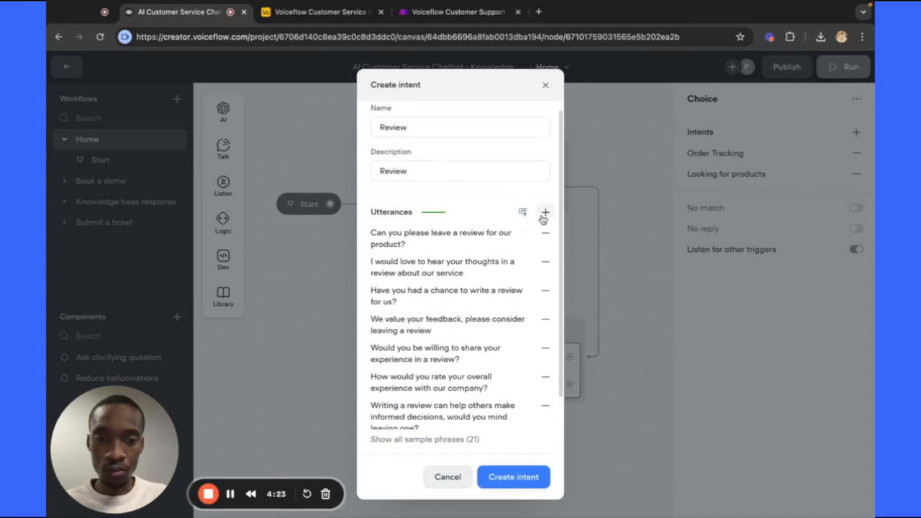
{"action": "left_click", "coordinate": [545, 213]}
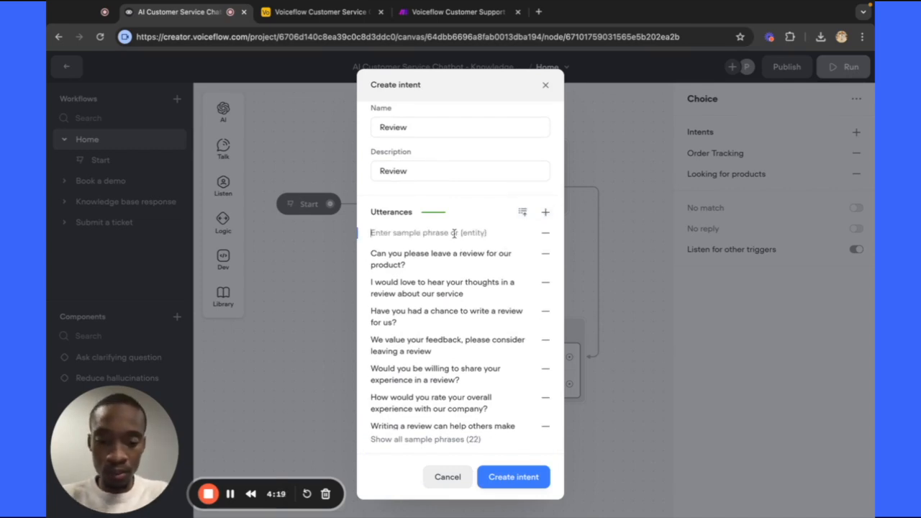
Add phrases 'I would like to review.' and 'I would like to review your store', then create Review.
{"action": "type", "text": "I would li"}
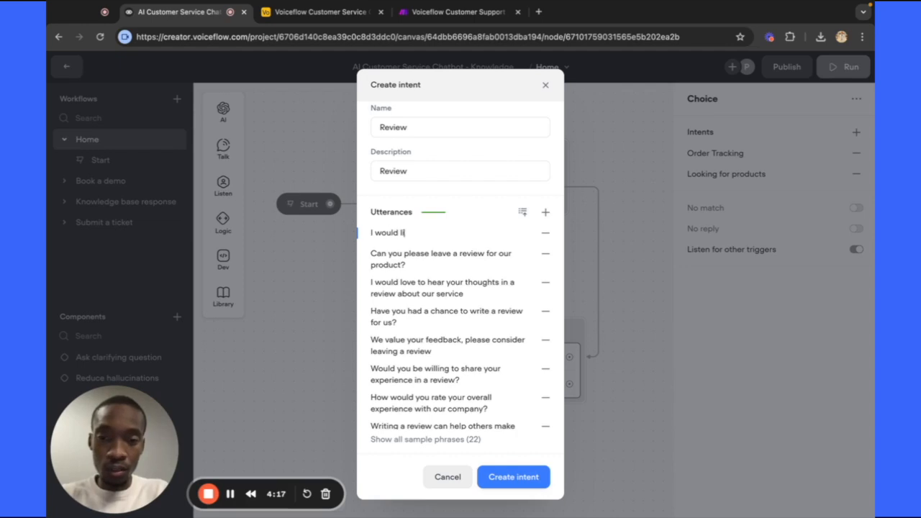
{"action": "type", "text": "ke to review."}
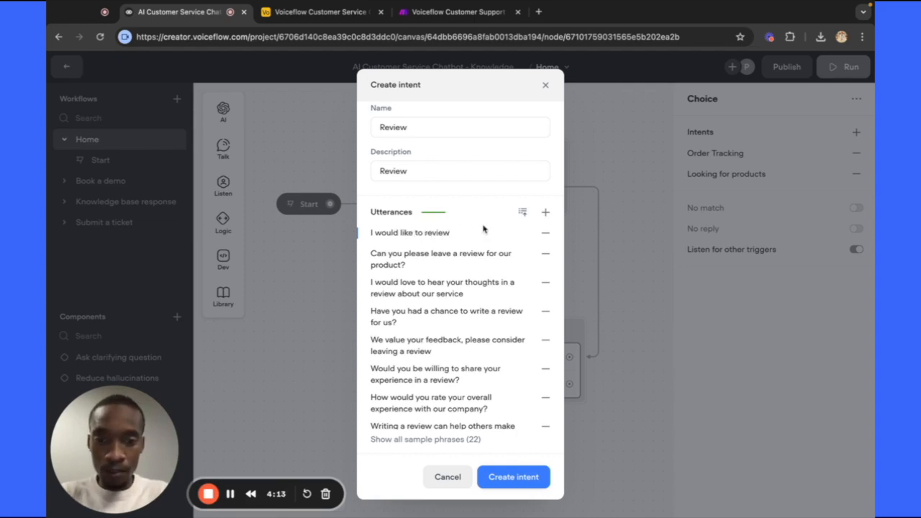
{"action": "left_click", "coordinate": [545, 211]}
{"action": "type", "text": "I wou"}
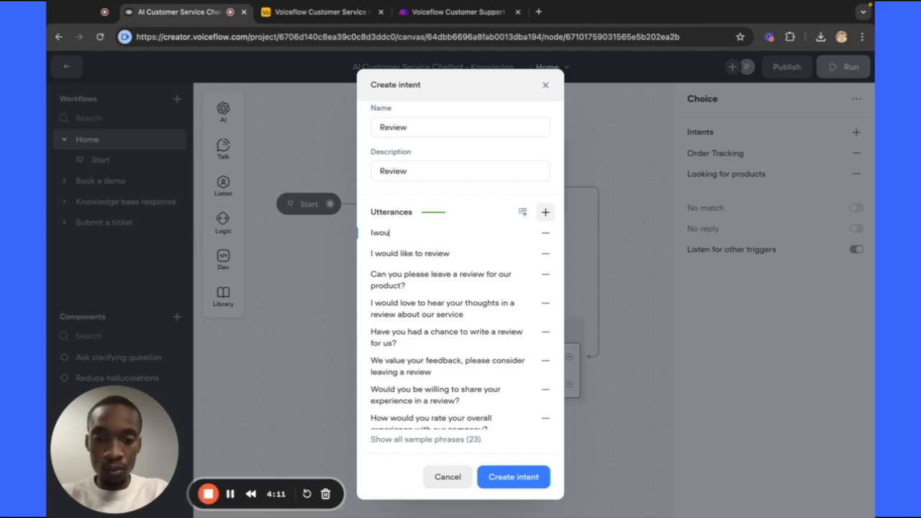
{"action": "key", "text": "BackSpace"}
{"action": "key", "text": "BackSpace"}
{"action": "key", "text": "BackSpace"}
{"action": "type", "text": "would like"}
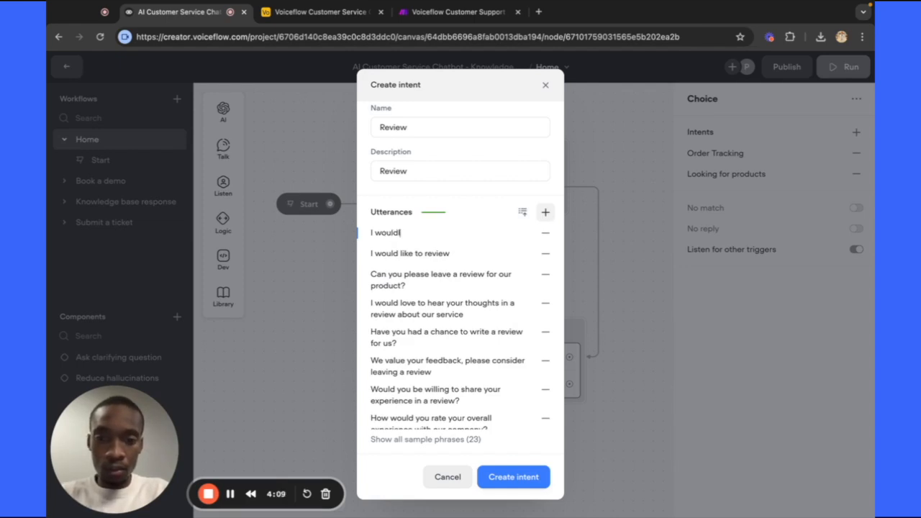
{"action": "key", "text": "BackSpace"}
{"action": "key", "text": "BackSpace"}
{"action": "key", "text": "BackSpace"}
{"action": "key", "text": "BackSpace"}
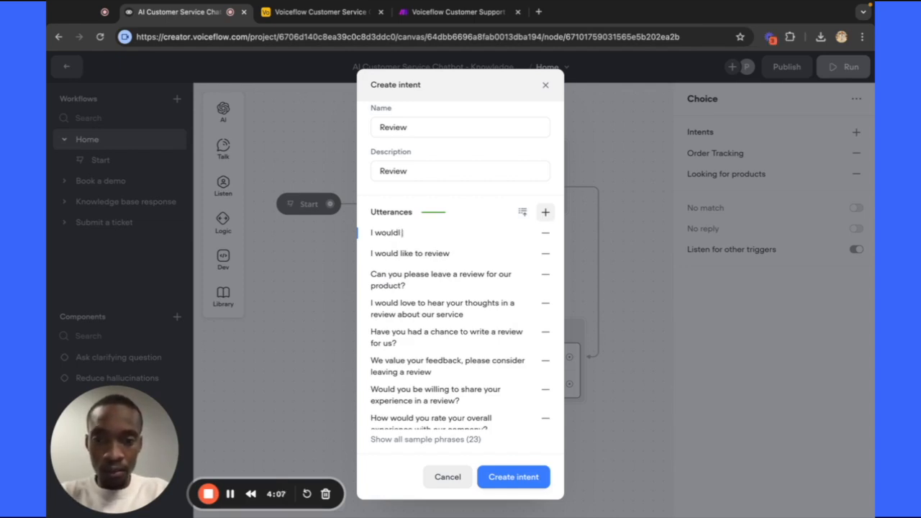
{"action": "type", "text": "liketo"}
{"action": "key", "text": "BackSpace"}
{"action": "key", "text": "BackSpace"}
{"action": "key", "text": "BackSpace"}
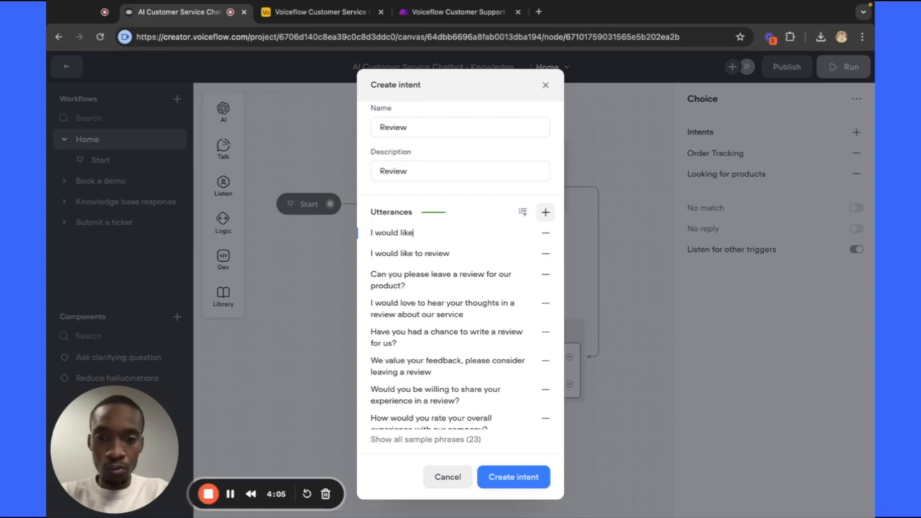
{"action": "type", "text": "to review y"}
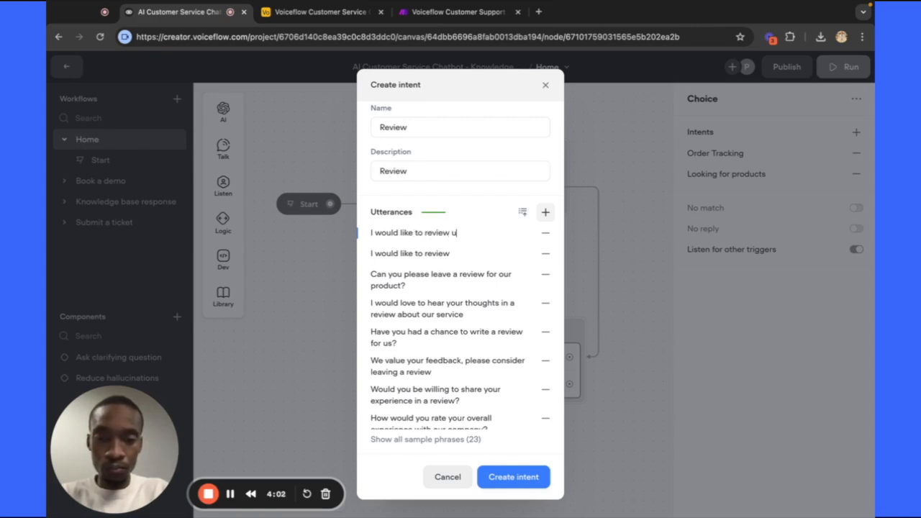
{"action": "key", "text": "BackSpace"}
{"action": "type", "text": "your store"}
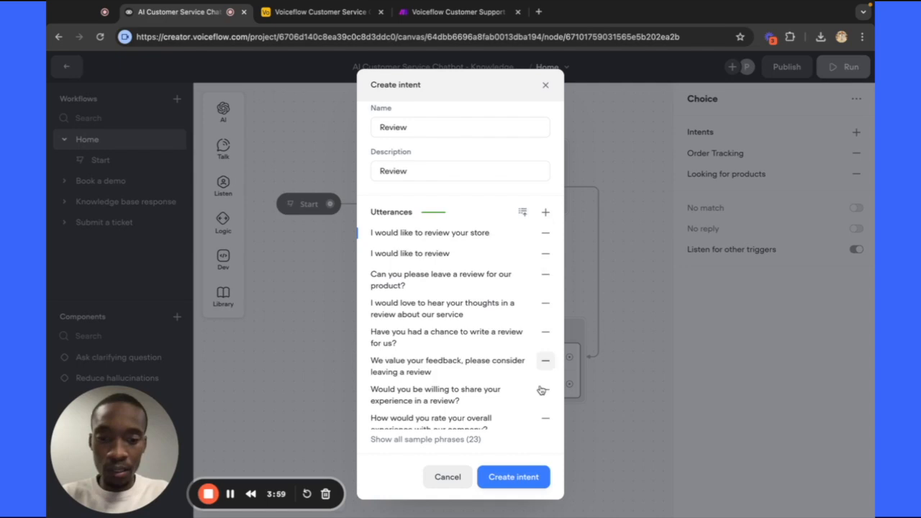
{"action": "scroll", "coordinate": [541, 390], "scroll_direction": "down", "scroll_amount": 2}
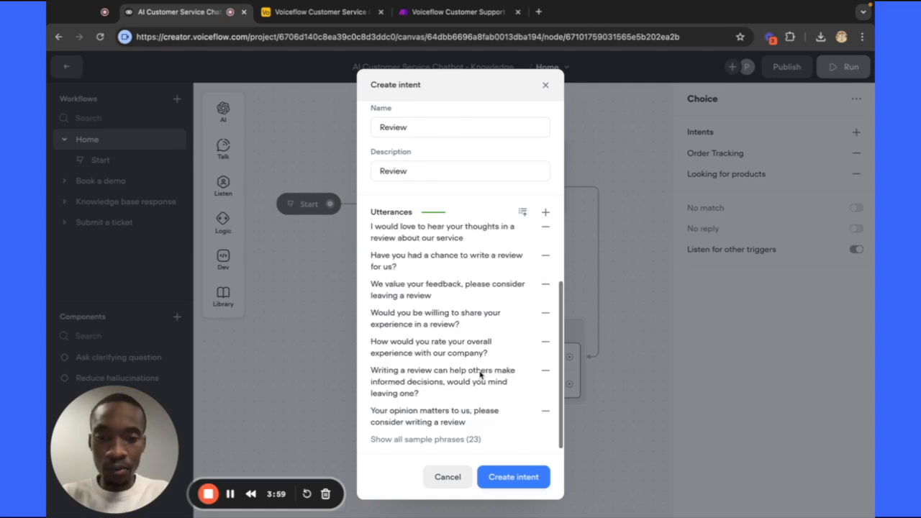
{"action": "left_click", "coordinate": [524, 479]}
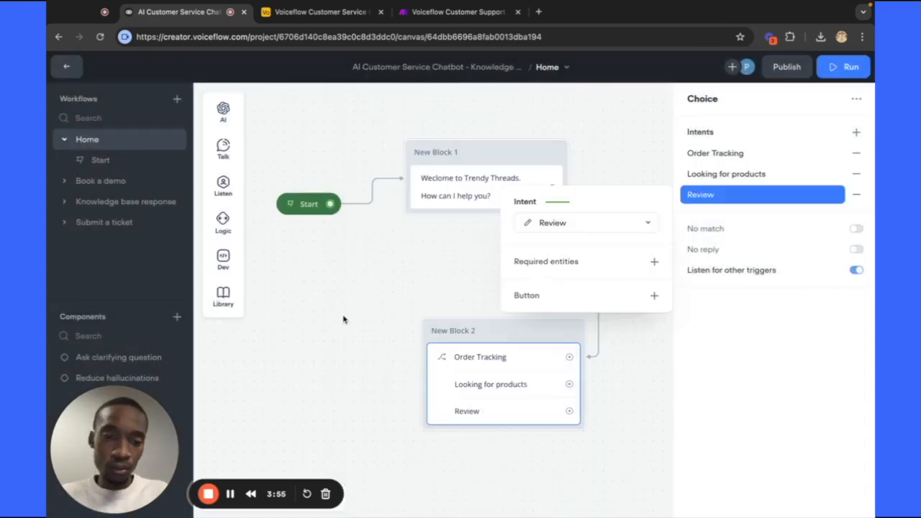
Drag New Block 2 left in three moves and reselect it to show its three choice paths.
{"action": "left_click", "coordinate": [344, 320]}
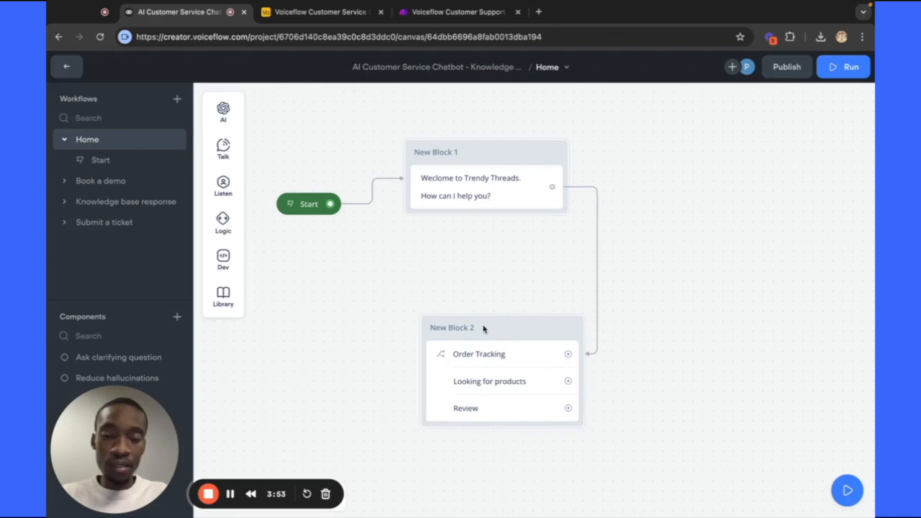
{"action": "left_click_drag", "start_coordinate": [484, 329], "coordinate": [474, 326]}
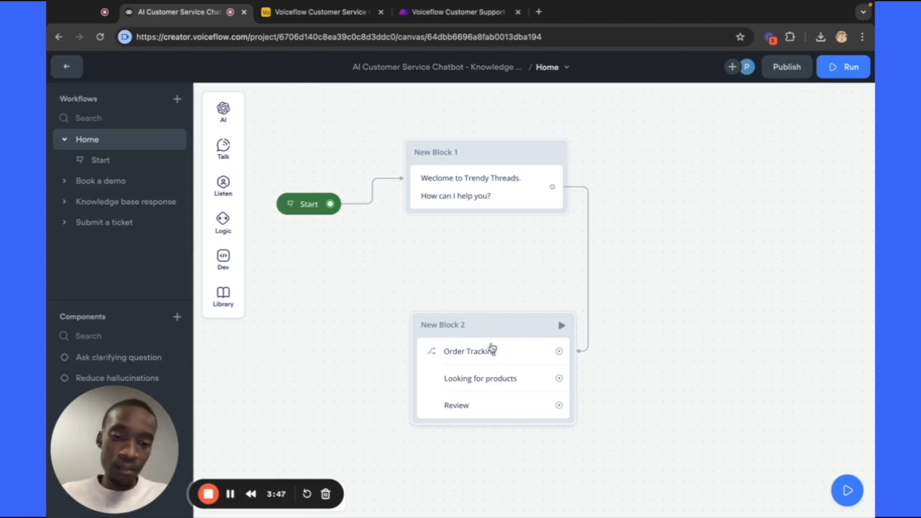
{"action": "mouse_move", "coordinate": [489, 326]}
{"action": "left_mouse_down"}
{"action": "mouse_move", "coordinate": [462, 324]}
{"action": "mouse_move", "coordinate": [489, 327]}
{"action": "mouse_move", "coordinate": [491, 338]}
{"action": "mouse_move", "coordinate": [478, 335]}
{"action": "mouse_move", "coordinate": [497, 341]}
{"action": "left_mouse_up"}
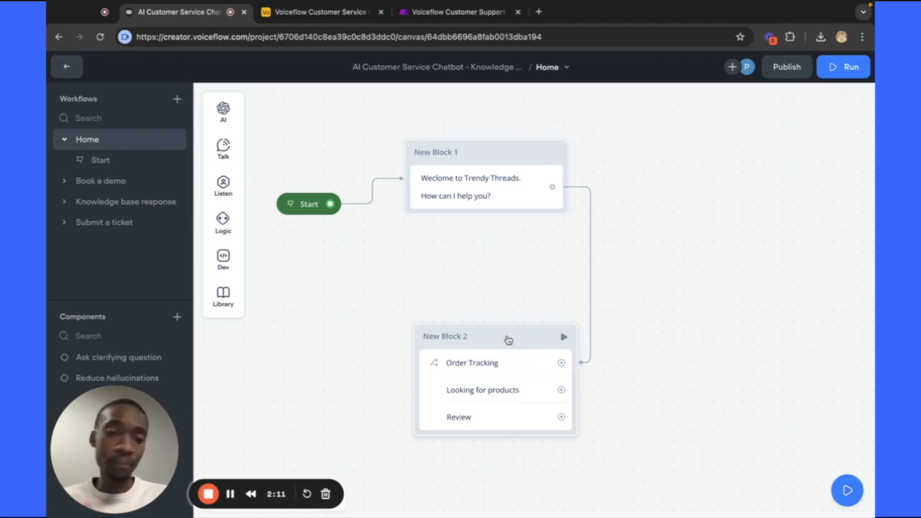
{"action": "left_click_drag", "start_coordinate": [503, 341], "coordinate": [467, 339]}
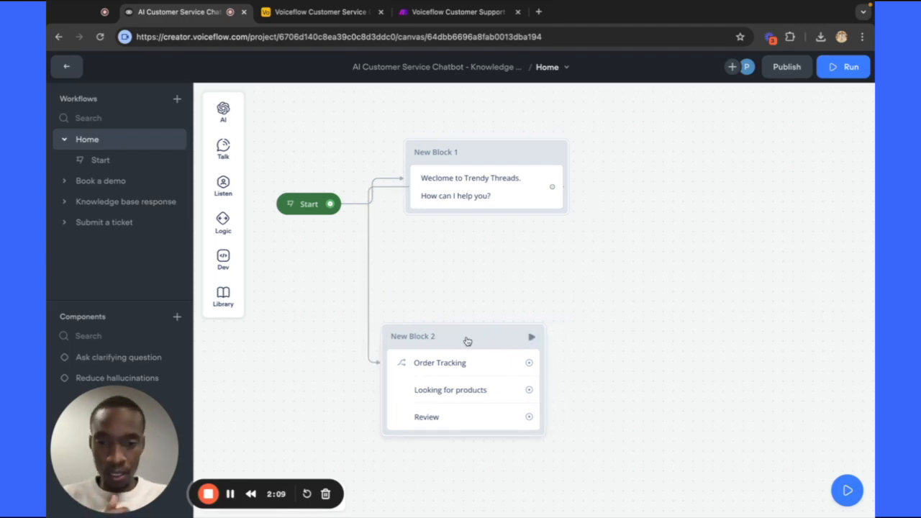
{"action": "left_click", "coordinate": [487, 346]}
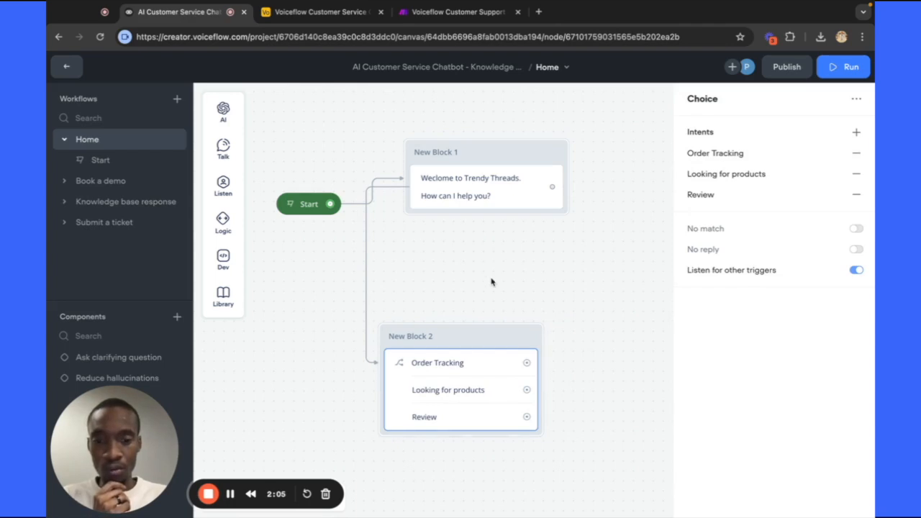
Link a new message step, New Block 3, off the Order Tracking path.
{"action": "left_click_drag", "start_coordinate": [528, 365], "coordinate": [588, 276]}
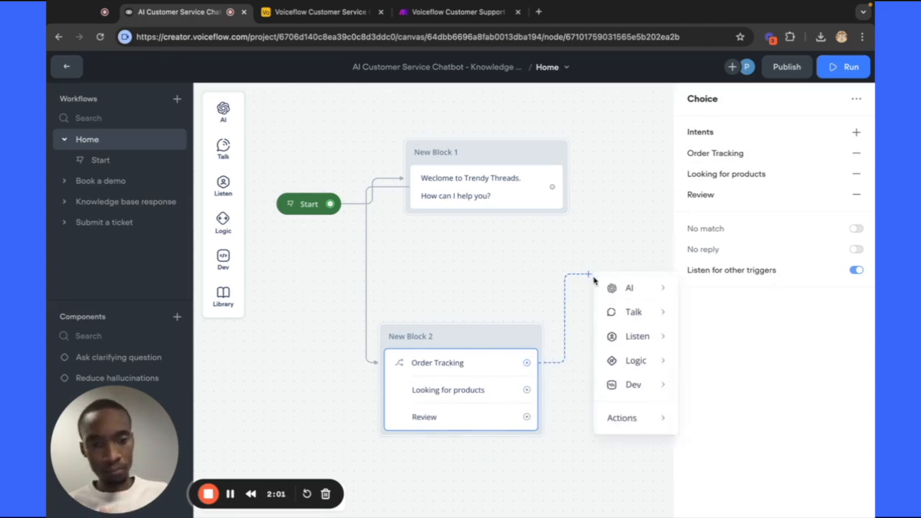
{"action": "mouse_move", "coordinate": [630, 297]}
{"action": "mouse_move", "coordinate": [633, 312]}
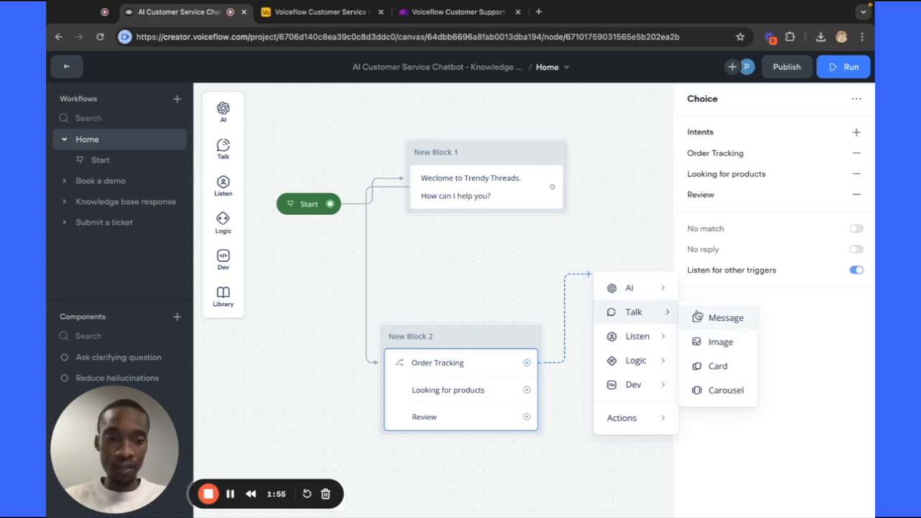
{"action": "left_click", "coordinate": [719, 318]}
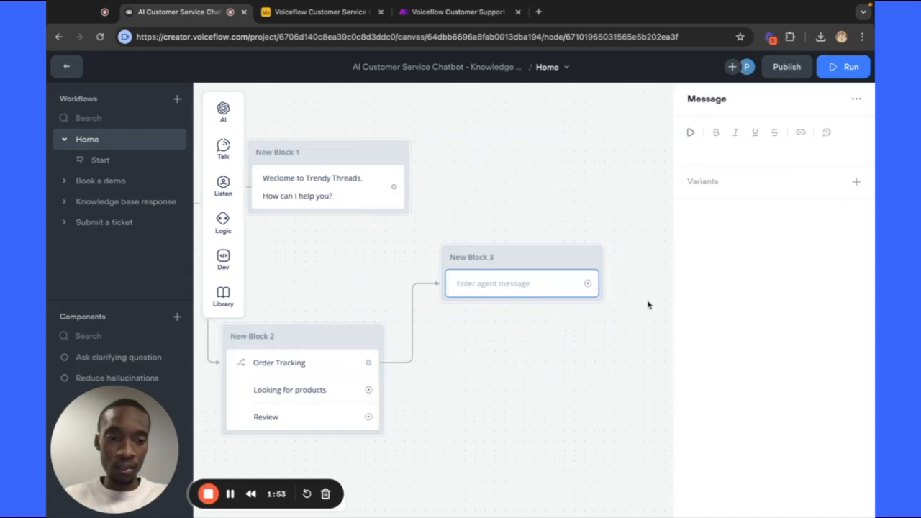
Write 'We definitely help you with checking your order status. What is your order number?'.
{"action": "left_click", "coordinate": [712, 148]}
{"action": "type", "text": "What"}
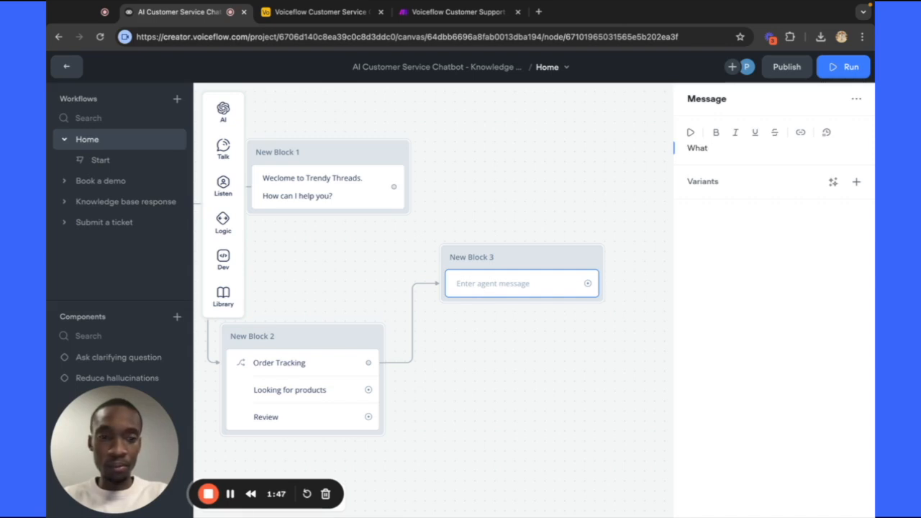
{"action": "key", "text": "BackSpace"}
{"action": "key", "text": "BackSpace"}
{"action": "key", "text": "BackSpace"}
{"action": "key", "text": "BackSpace"}
{"action": "key", "text": "BackSpace"}
{"action": "type", "text": "O"}
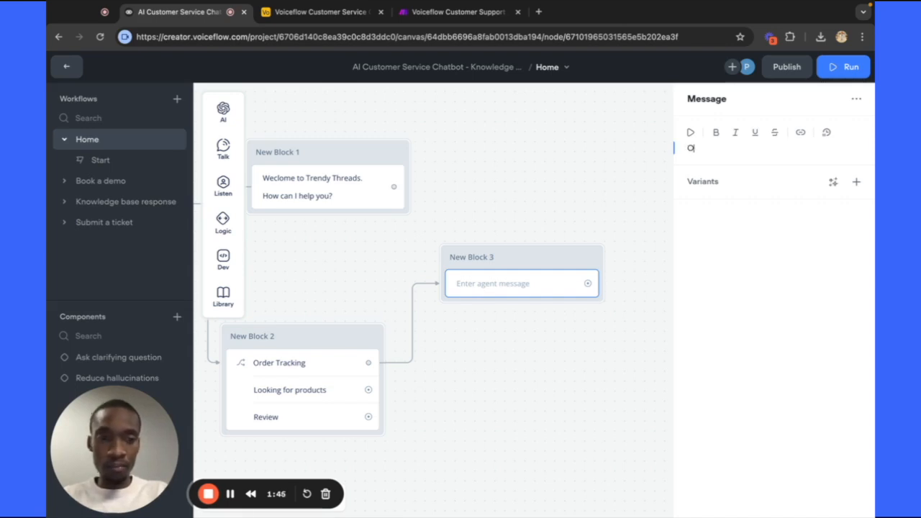
{"action": "key", "text": "BackSpace"}
{"action": "type", "text": "Weclo"}
{"action": "key", "text": "BackSpace"}
{"action": "key", "text": "BackSpace"}
{"action": "key", "text": "BackSpace"}
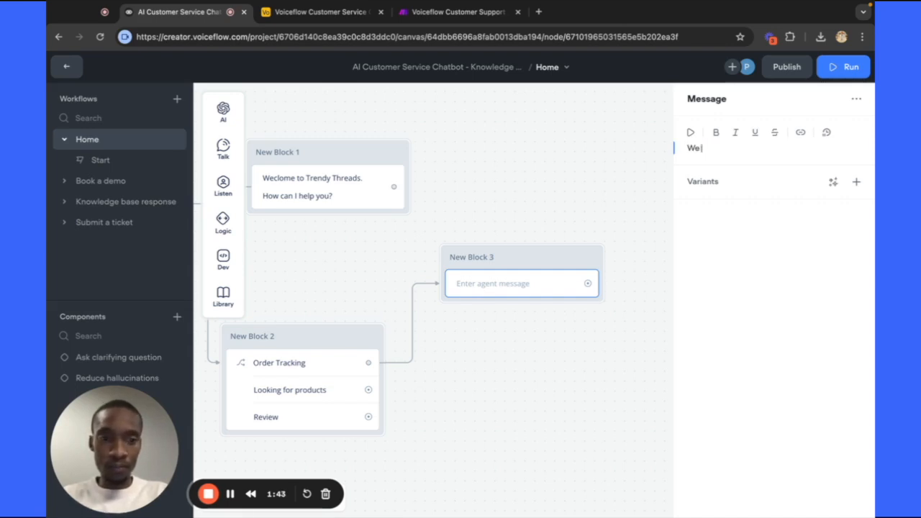
{"action": "type", "text": "defini"}
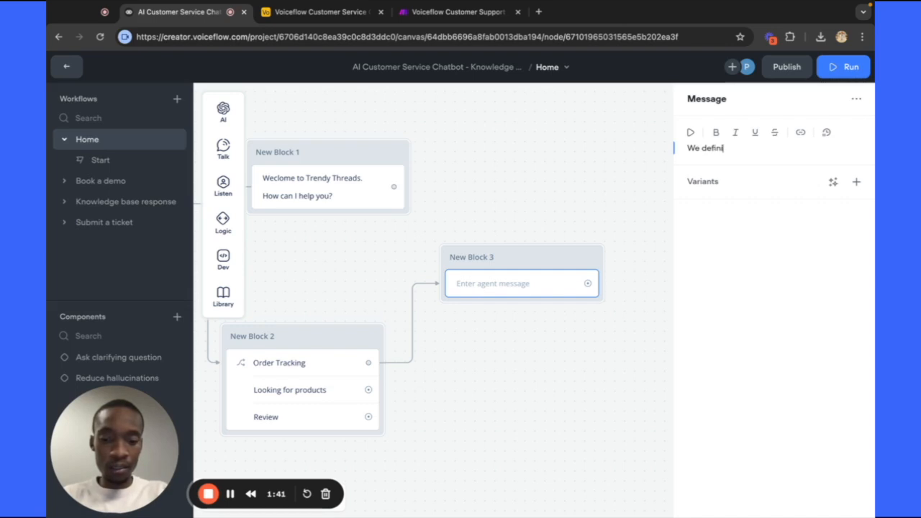
{"action": "type", "text": "tely help "}
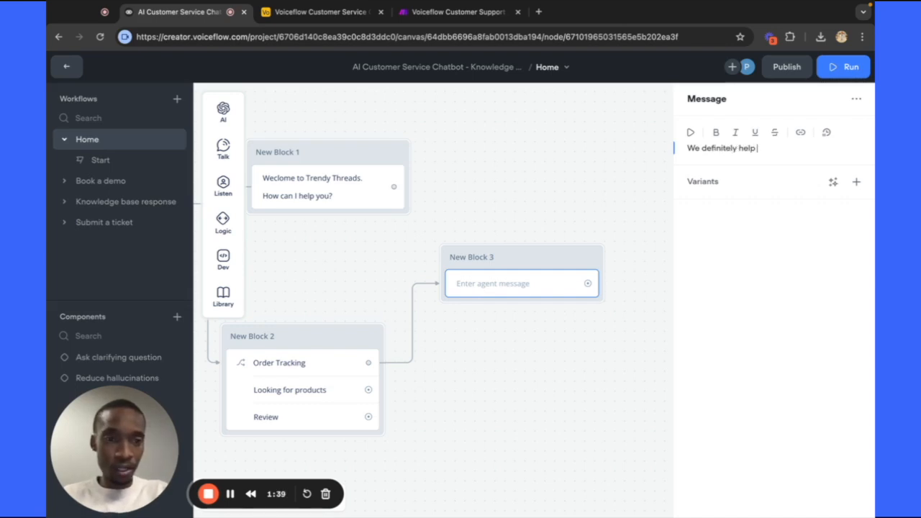
{"action": "type", "text": "you with "}
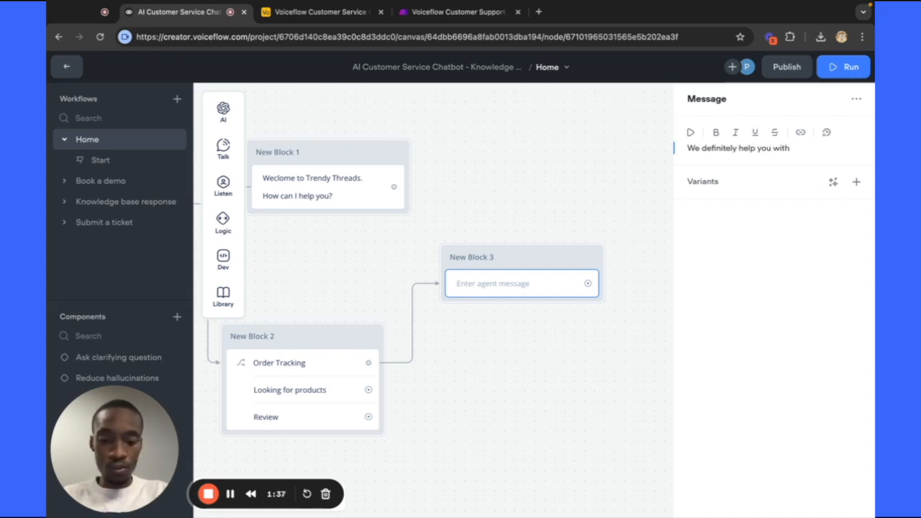
{"action": "type", "text": "checking your ord"}
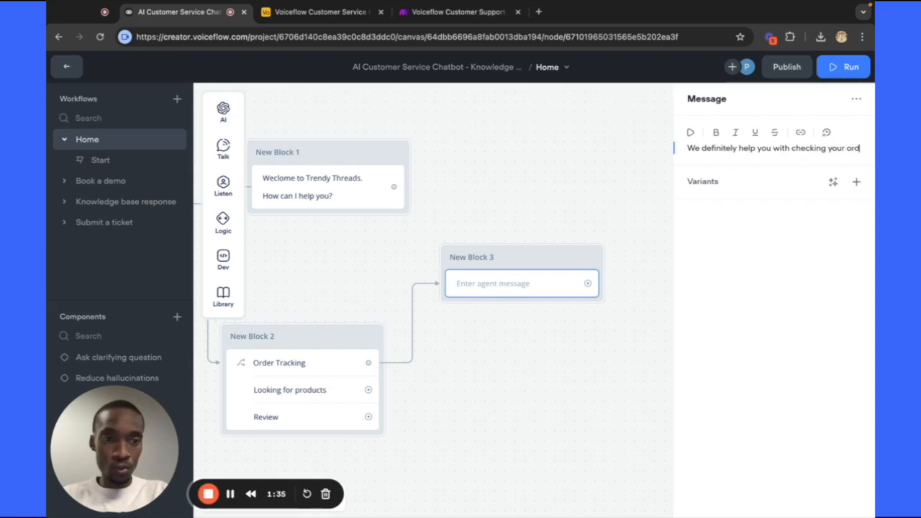
{"action": "type", "text": "er status"}
{"action": "key", "text": "BackSpace"}
{"action": "key", "text": "BackSpace"}
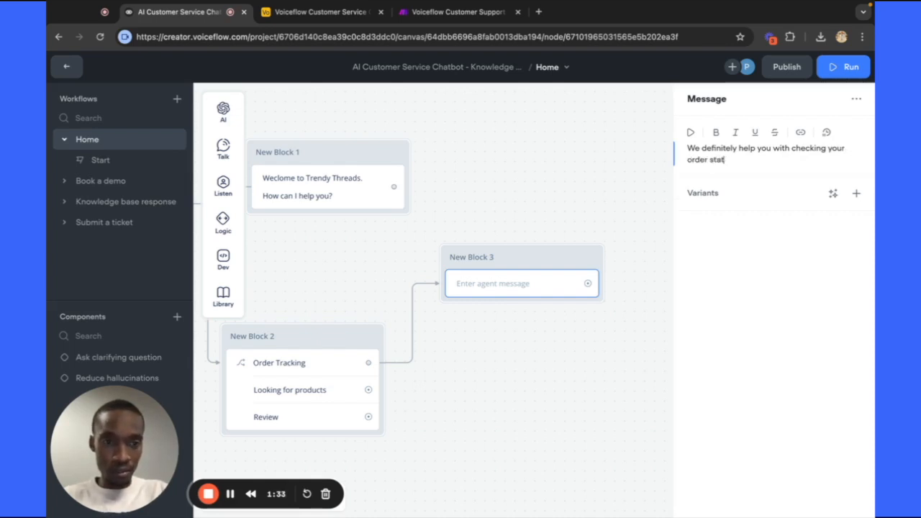
{"action": "type", "text": "us."}
{"action": "key", "text": "Return"}
{"action": "key", "text": "Return"}
{"action": "type", "text": "What is "}
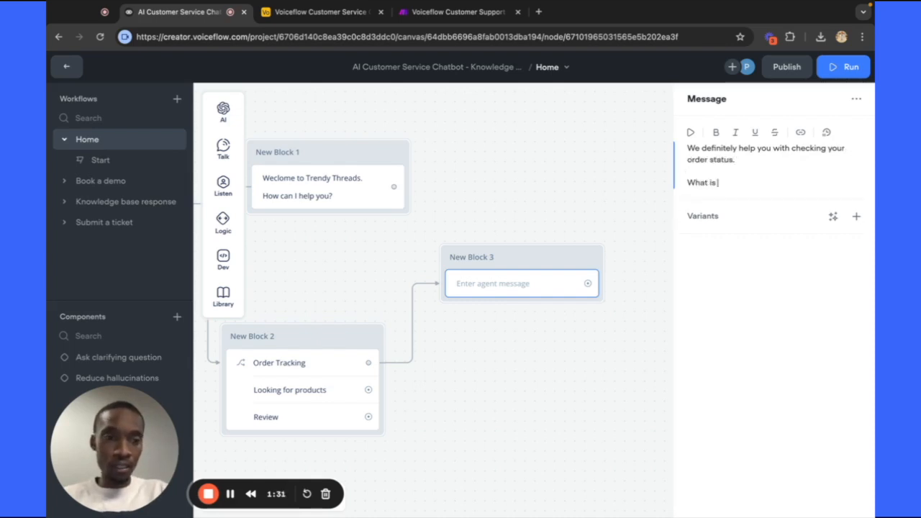
{"action": "type", "text": "yourpr"}
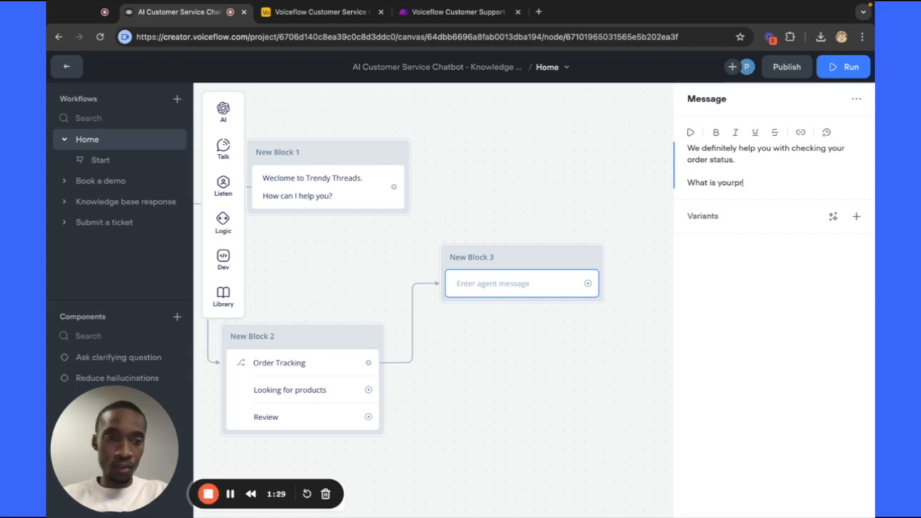
{"action": "type", "text": "o"}
{"action": "key", "text": "BackSpace"}
{"action": "key", "text": "BackSpace"}
{"action": "key", "text": "BackSpace"}
{"action": "key", "text": "BackSpace"}
{"action": "type", "text": "r order numbe"}
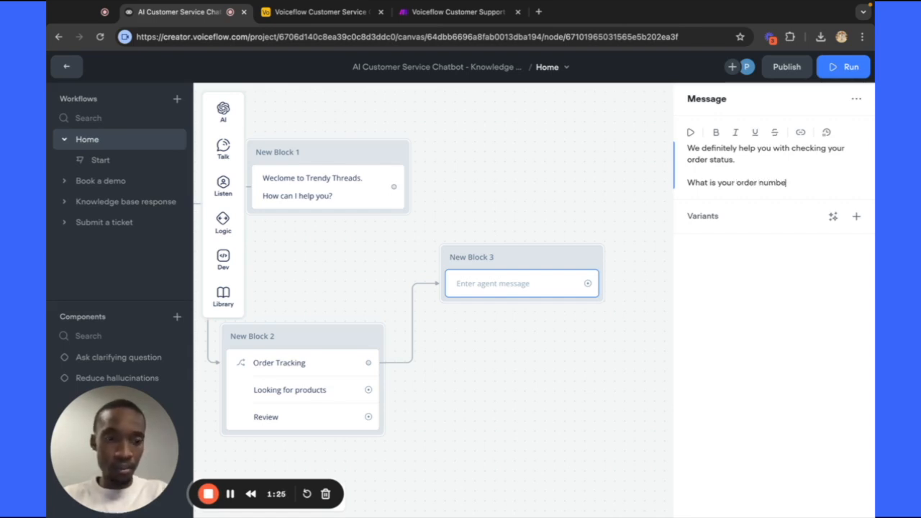
{"action": "type", "text": "r?"}
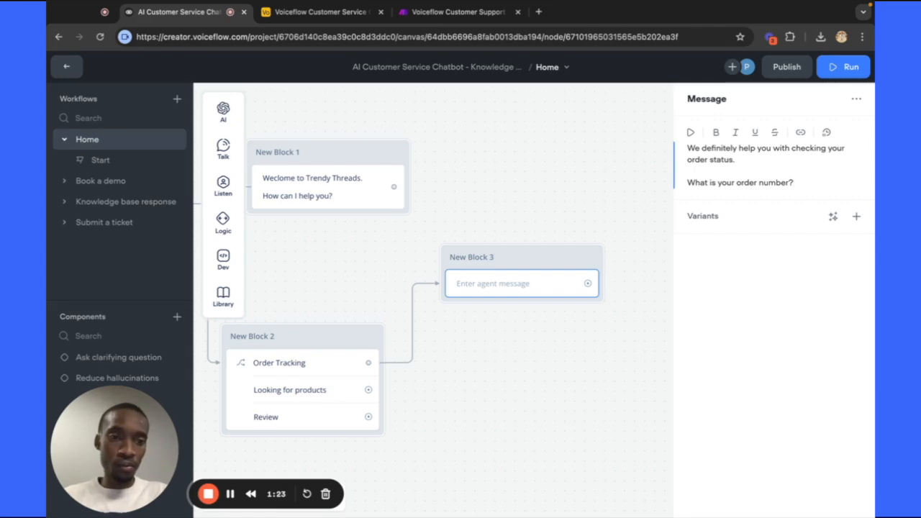
{"action": "left_click", "coordinate": [641, 234]}
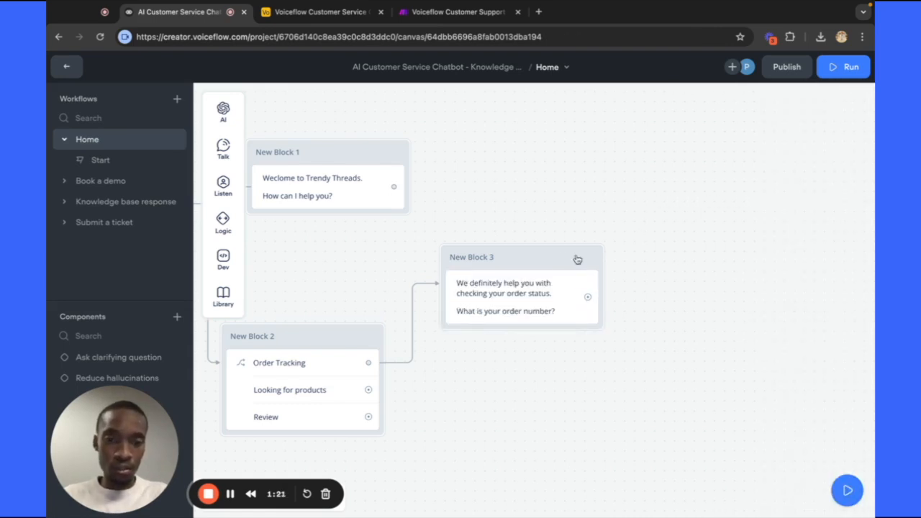
Drag a Capture step into New Block 3, delete the misplaced one, and re-add it below the question.
{"action": "mouse_move", "coordinate": [557, 261]}
{"action": "left_mouse_down"}
{"action": "mouse_move", "coordinate": [565, 246]}
{"action": "mouse_move", "coordinate": [556, 250]}
{"action": "left_mouse_up"}
{"action": "mouse_move", "coordinate": [224, 184]}
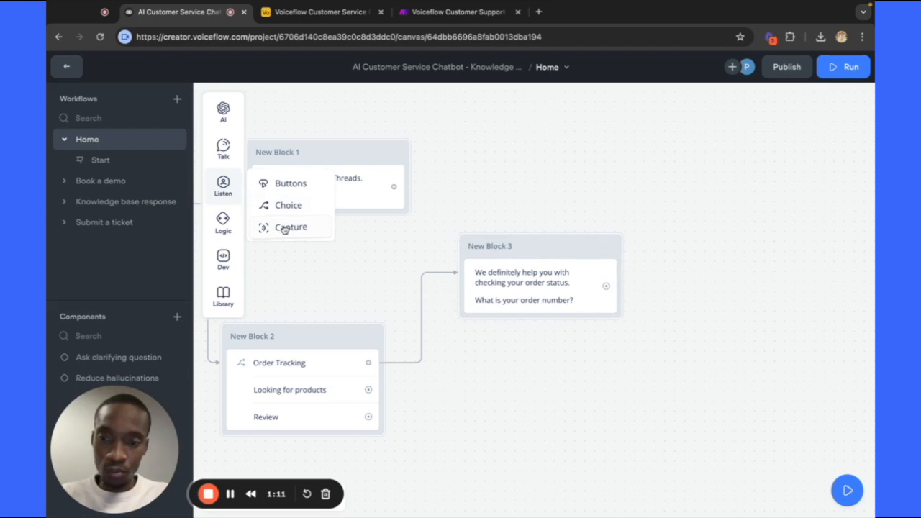
{"action": "left_click_drag", "start_coordinate": [285, 229], "coordinate": [504, 320]}
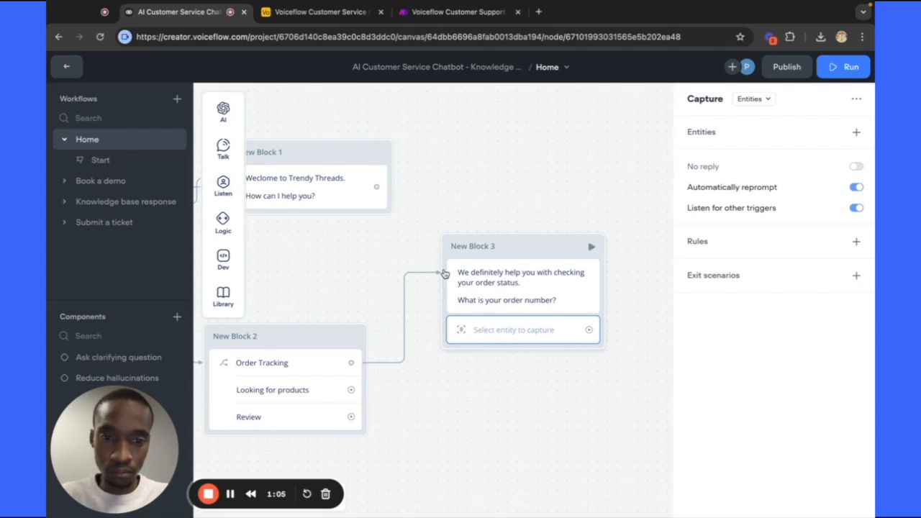
{"action": "right_click", "coordinate": [480, 330]}
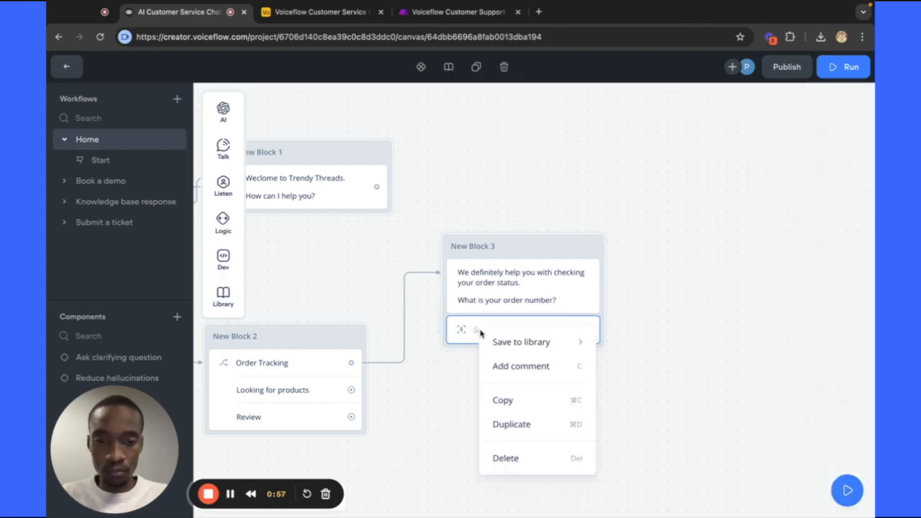
{"action": "left_click", "coordinate": [505, 457]}
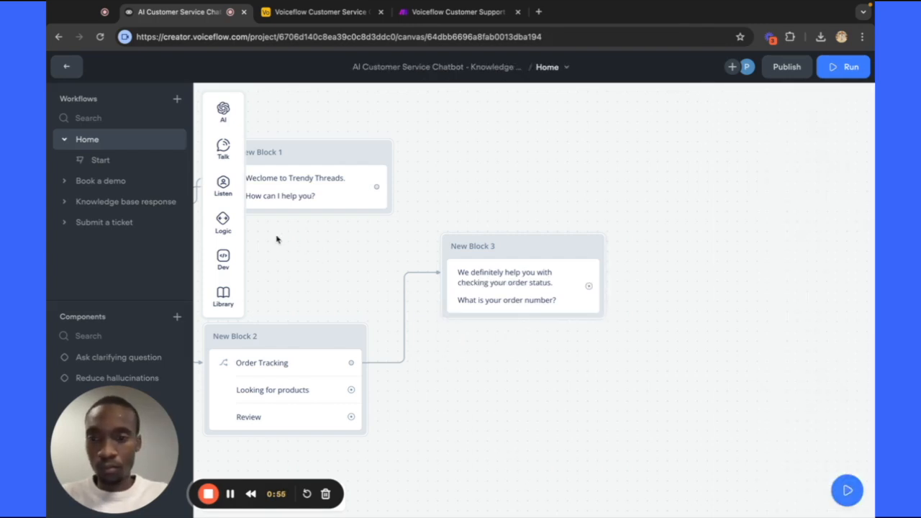
{"action": "mouse_move", "coordinate": [226, 190]}
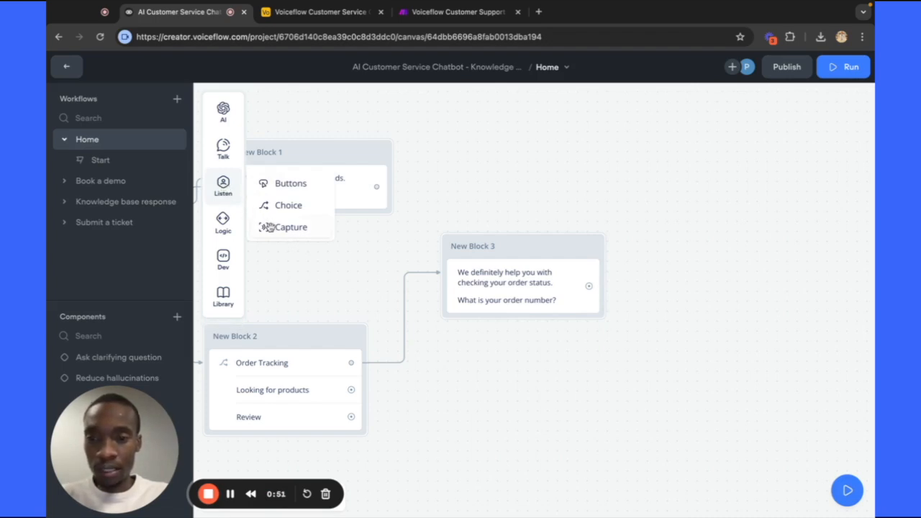
{"action": "left_click_drag", "start_coordinate": [273, 228], "coordinate": [480, 319]}
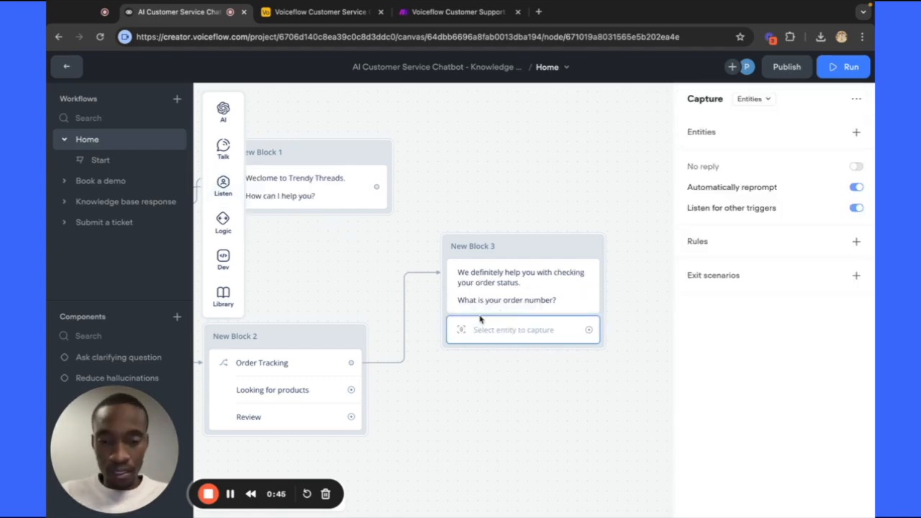
Switch the Capture step from Entities to Entire user reply and open its variable list.
{"action": "scroll", "coordinate": [481, 320], "scroll_direction": "right", "scroll_amount": 1}
{"action": "scroll", "coordinate": [480, 319], "scroll_direction": "down", "scroll_amount": 1}
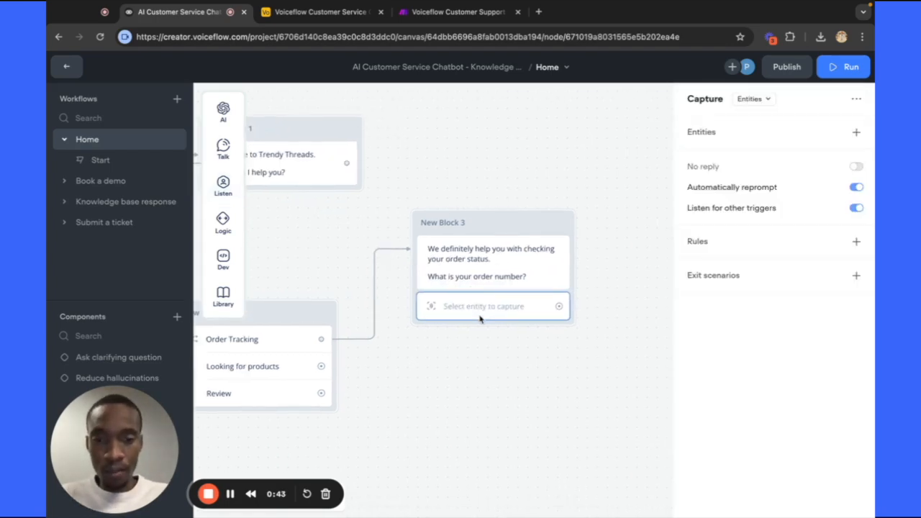
{"action": "scroll", "coordinate": [480, 319], "scroll_direction": "right", "scroll_amount": 2}
{"action": "scroll", "coordinate": [480, 320], "scroll_direction": "down", "scroll_amount": 1}
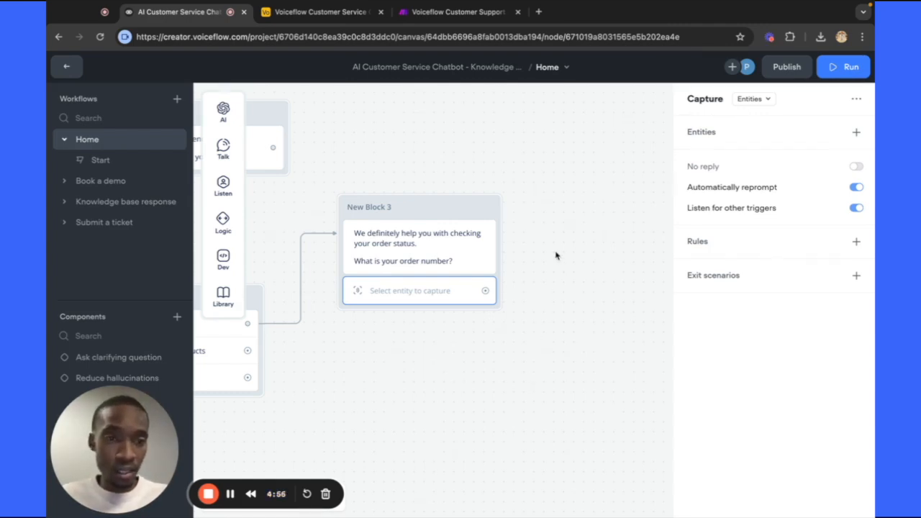
{"action": "left_click", "coordinate": [766, 99]}
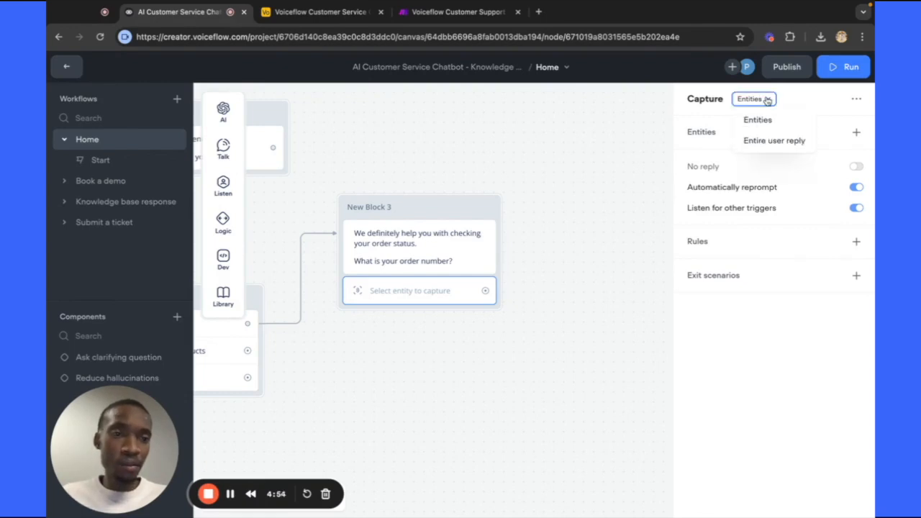
{"action": "left_click", "coordinate": [765, 140]}
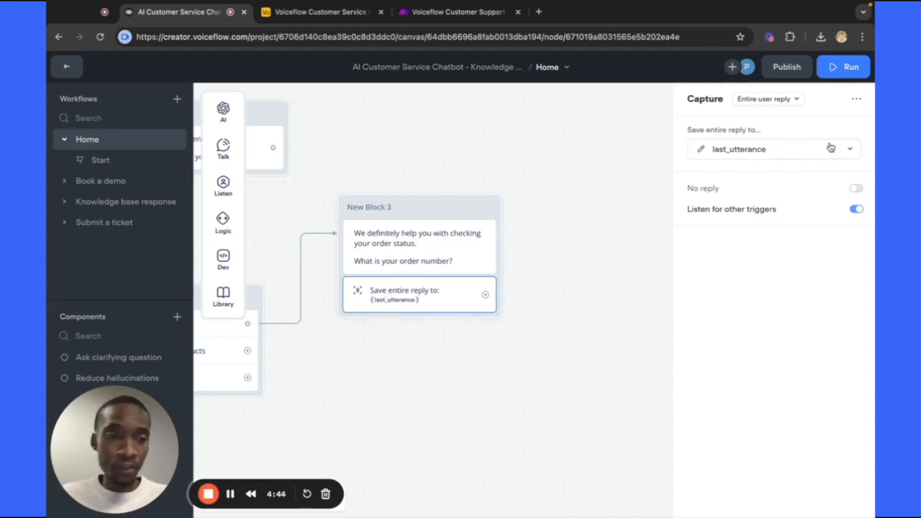
{"action": "left_click", "coordinate": [852, 150]}
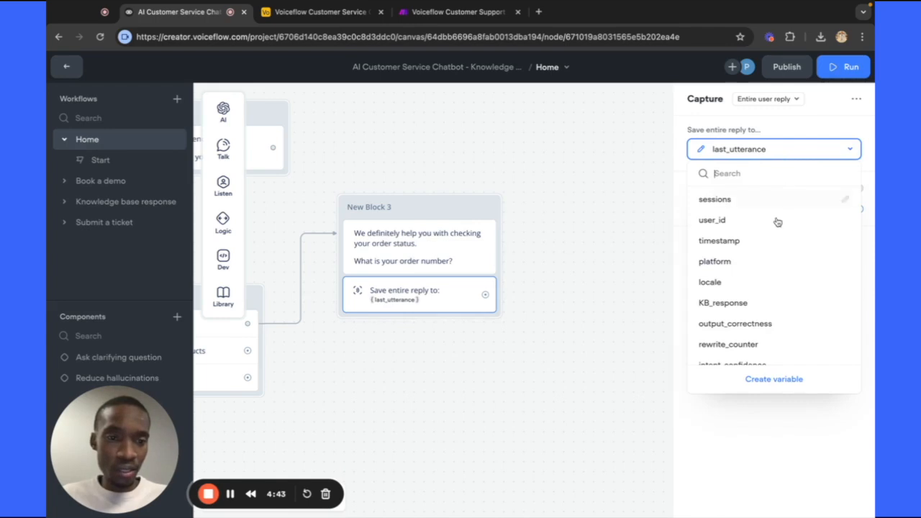
{"action": "scroll", "coordinate": [775, 226], "scroll_direction": "down", "scroll_amount": 3}
{"action": "scroll", "coordinate": [775, 233], "scroll_direction": "down", "scroll_amount": 2}
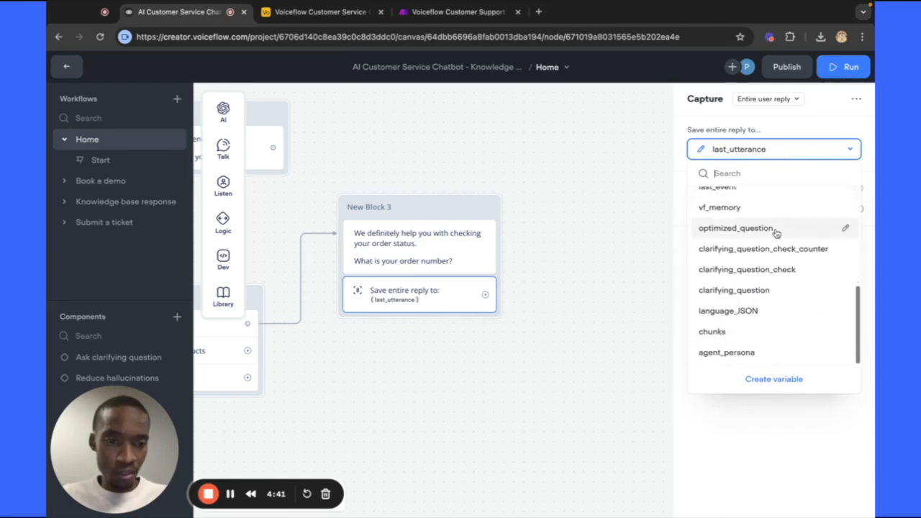
Create a variable named order_number to hold the captured reply.
{"action": "left_click", "coordinate": [775, 382]}
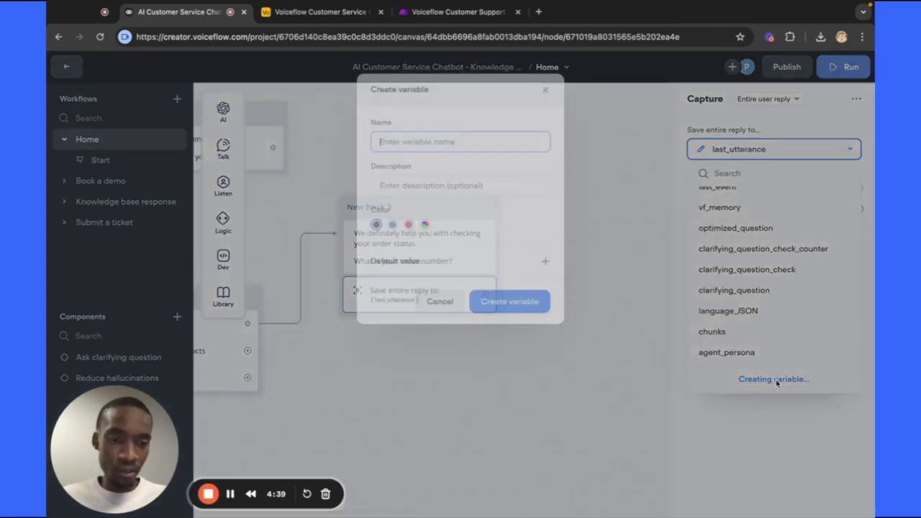
{"action": "type", "text": "Order"}
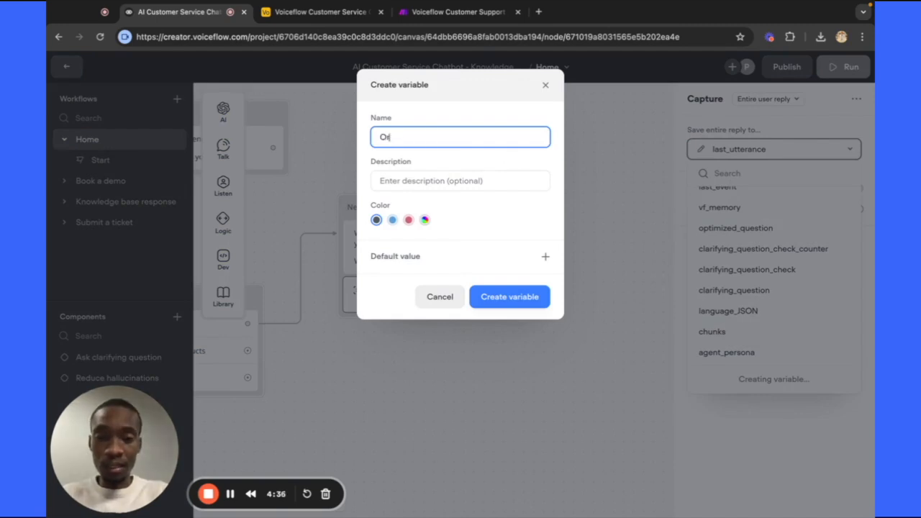
{"action": "key", "text": "BackSpace"}
{"action": "key", "text": "BackSpace"}
{"action": "key", "text": "BackSpace"}
{"action": "key", "text": "BackSpace"}
{"action": "key", "text": "BackSpace"}
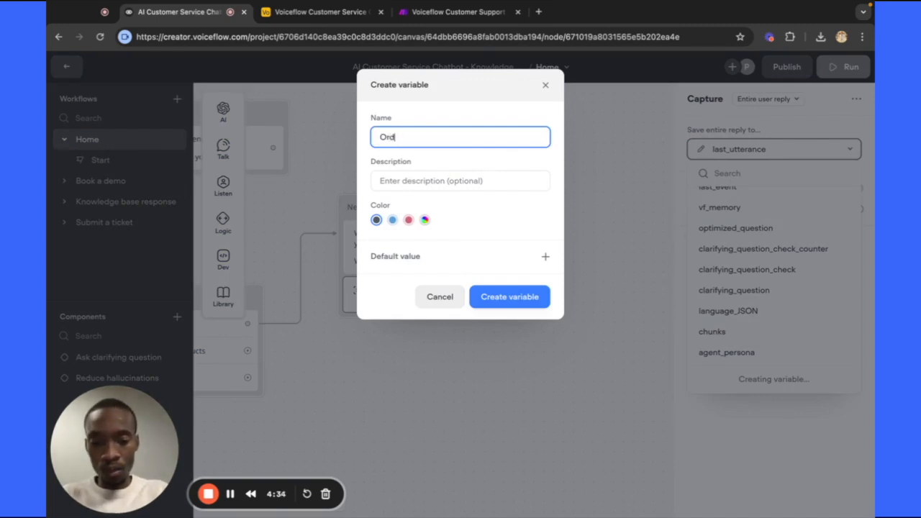
{"action": "type", "text": "order_"}
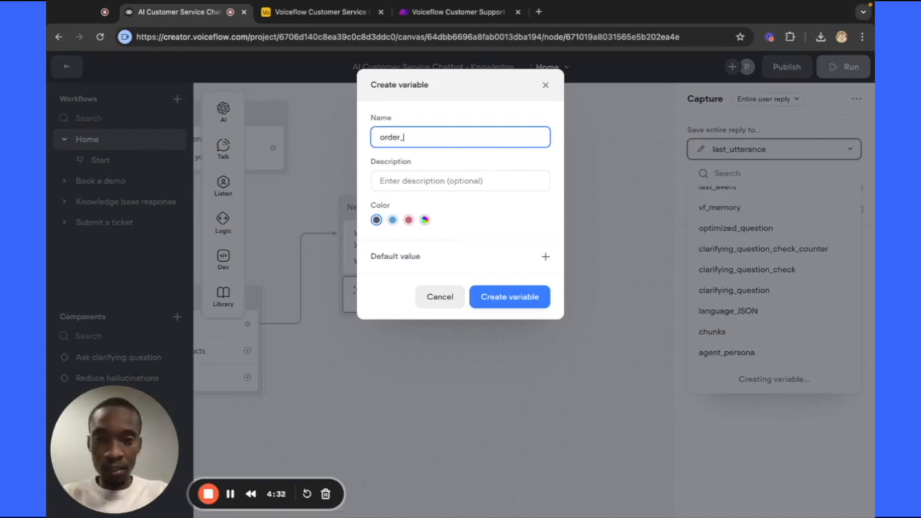
{"action": "type", "text": "number"}
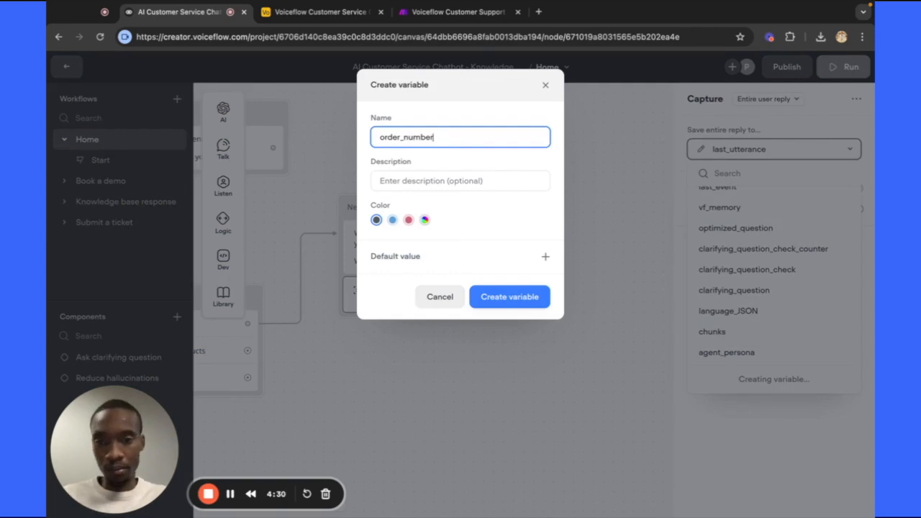
{"action": "left_click", "coordinate": [495, 297]}
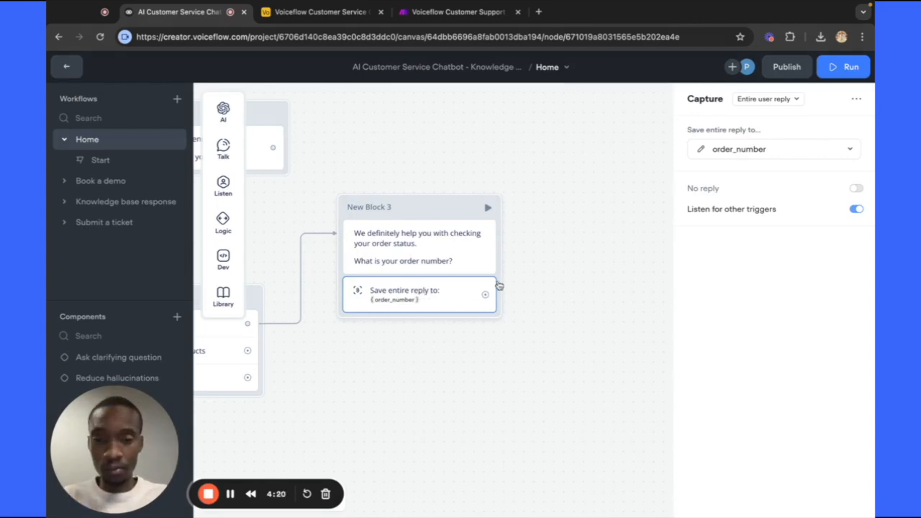
Link a new API step (Dev > API) with a GET request from the capture step's output.
{"action": "scroll", "coordinate": [513, 275], "scroll_direction": "down", "scroll_amount": 2}
{"action": "scroll", "coordinate": [540, 307], "scroll_direction": "right", "scroll_amount": 3}
{"action": "scroll", "coordinate": [540, 307], "scroll_direction": "down", "scroll_amount": 2}
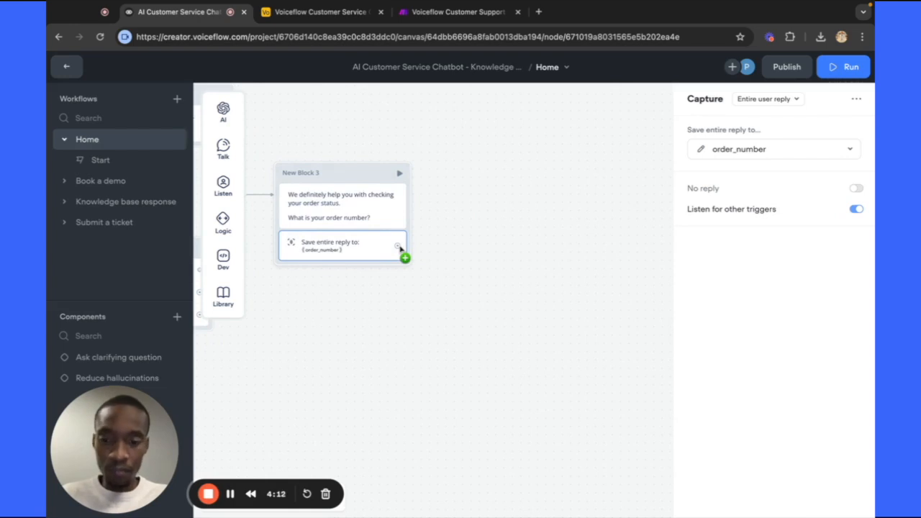
{"action": "left_click_drag", "start_coordinate": [399, 247], "coordinate": [478, 189]}
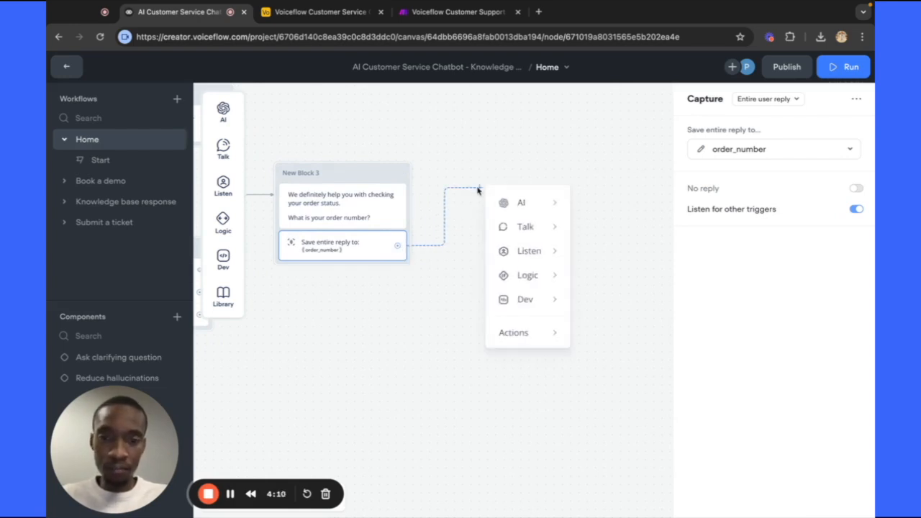
{"action": "mouse_move", "coordinate": [510, 201]}
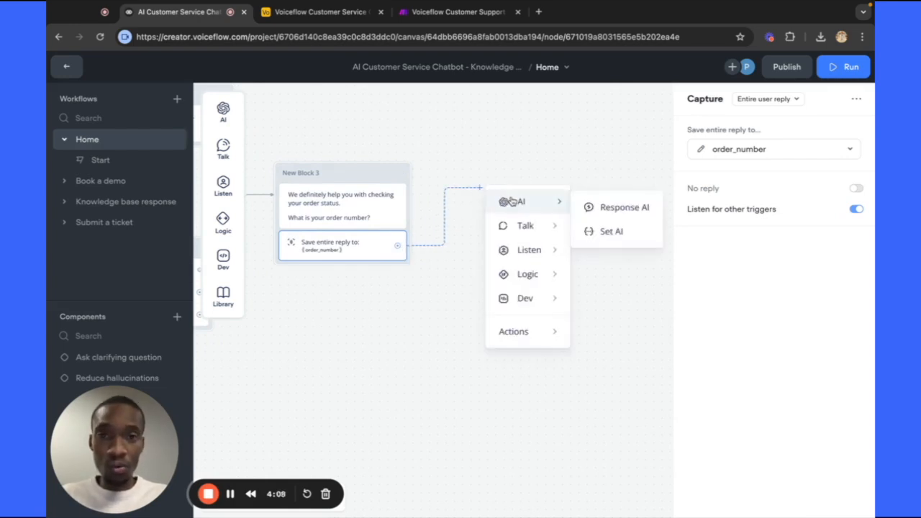
{"action": "mouse_move", "coordinate": [514, 229]}
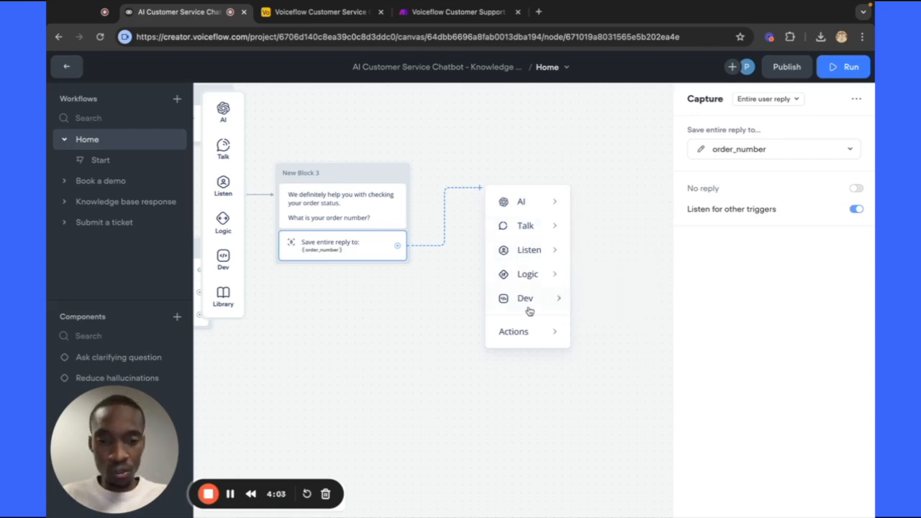
{"action": "mouse_move", "coordinate": [528, 308]}
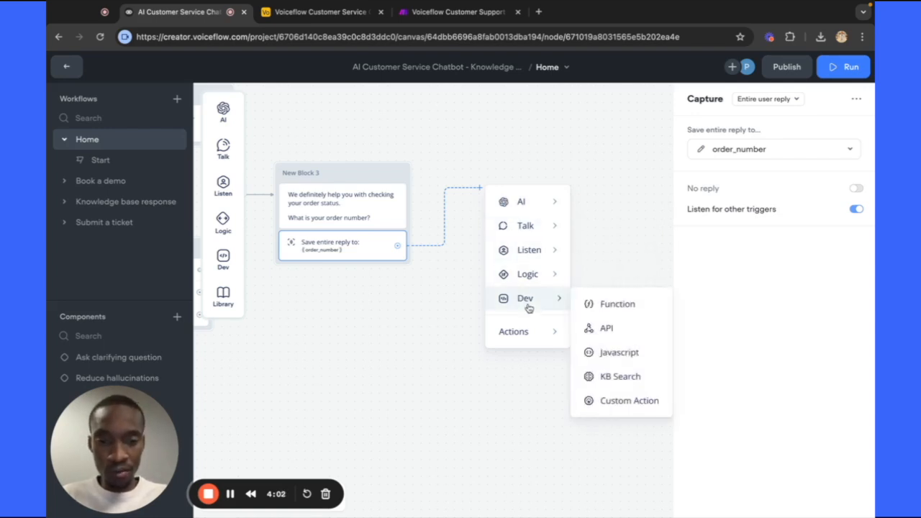
{"action": "left_click", "coordinate": [615, 326]}
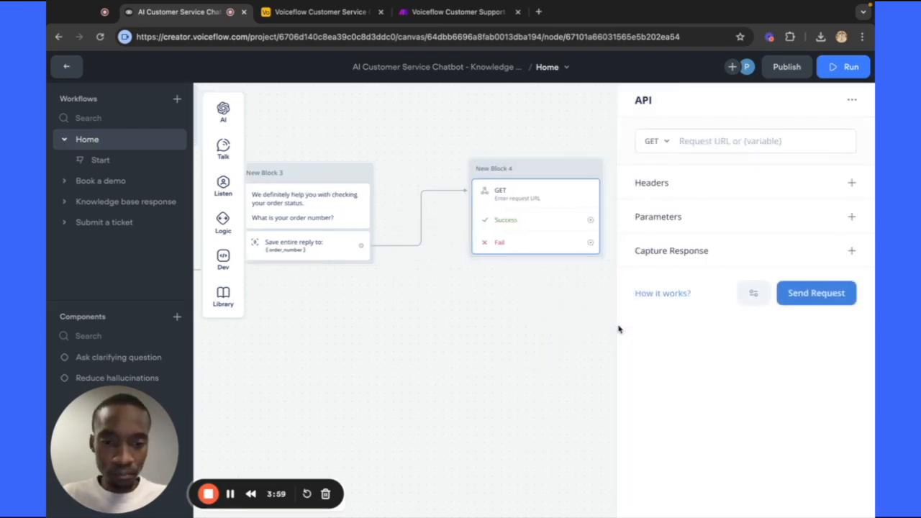
Reopen New Block 4's request settings, keep GET as the method, and bring up Airtable.
{"action": "left_click", "coordinate": [511, 171]}
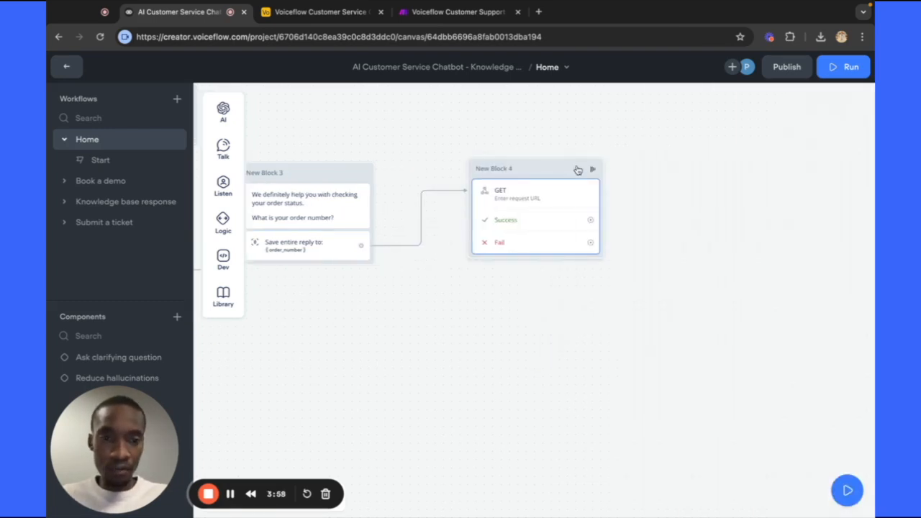
{"action": "left_click", "coordinate": [578, 170]}
{"action": "left_click", "coordinate": [654, 148]}
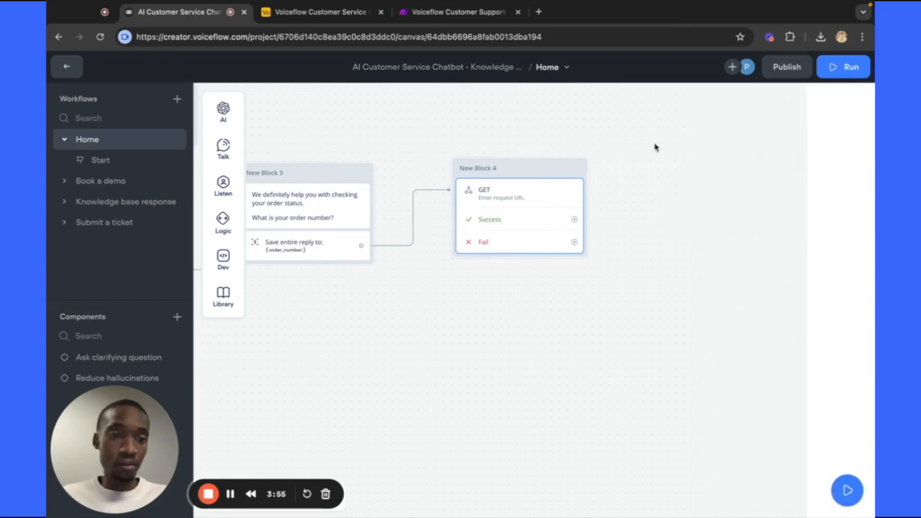
{"action": "left_click", "coordinate": [536, 198]}
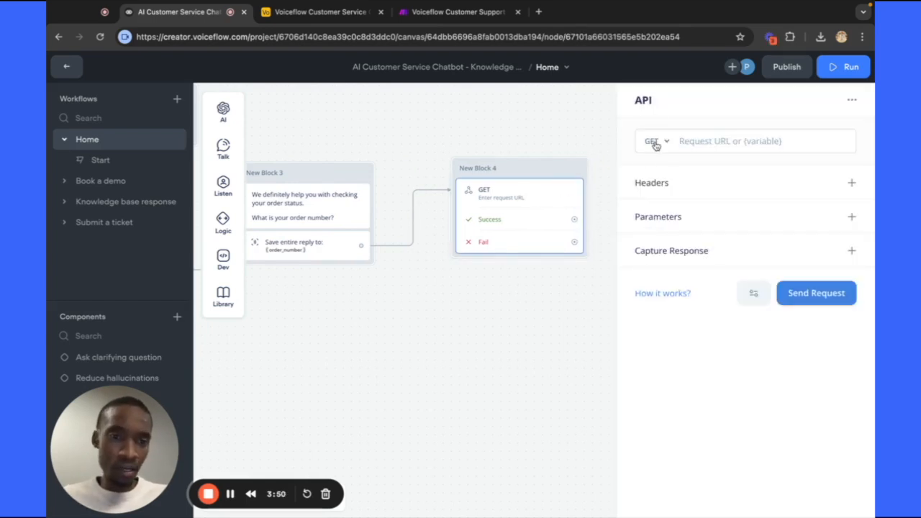
{"action": "left_click", "coordinate": [655, 142]}
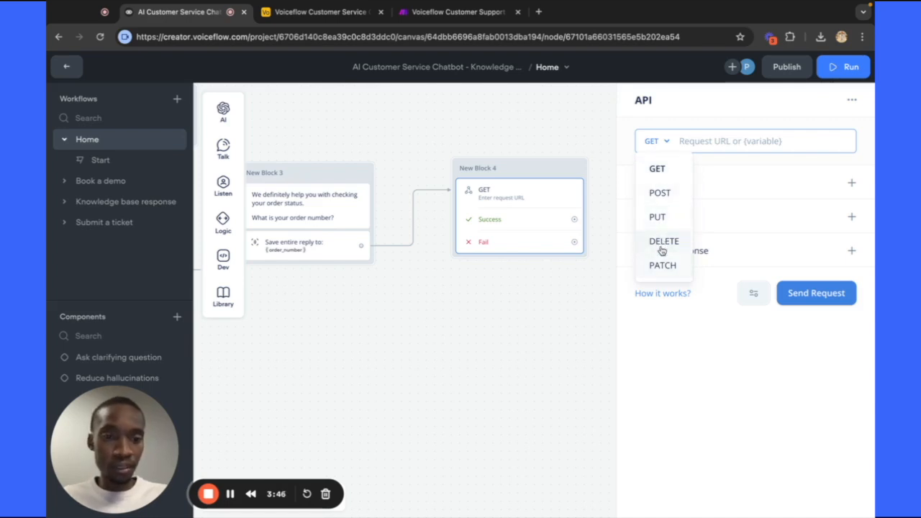
{"action": "left_click", "coordinate": [662, 169]}
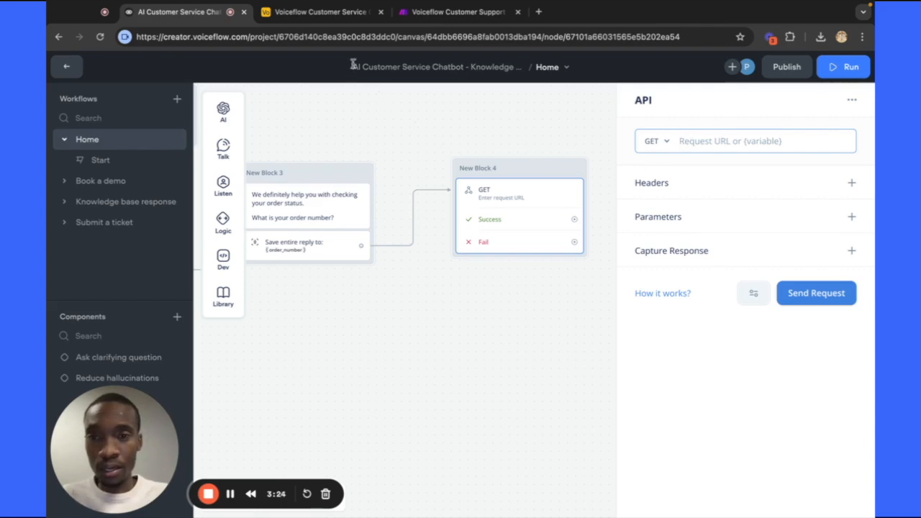
{"action": "left_click", "coordinate": [320, 12]}
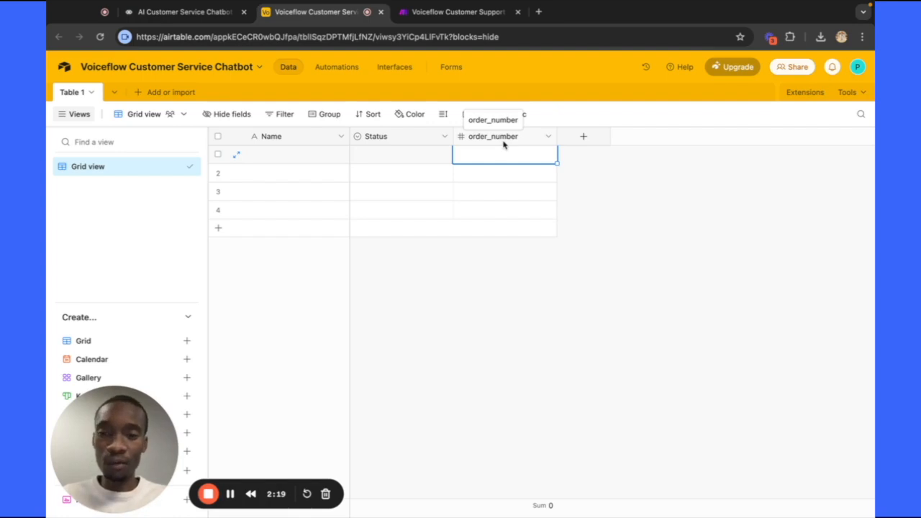
Fill row 1 with a customer name, status Shipped and order number 123.
{"action": "left_click", "coordinate": [288, 154]}
{"action": "type", "text": "To"}
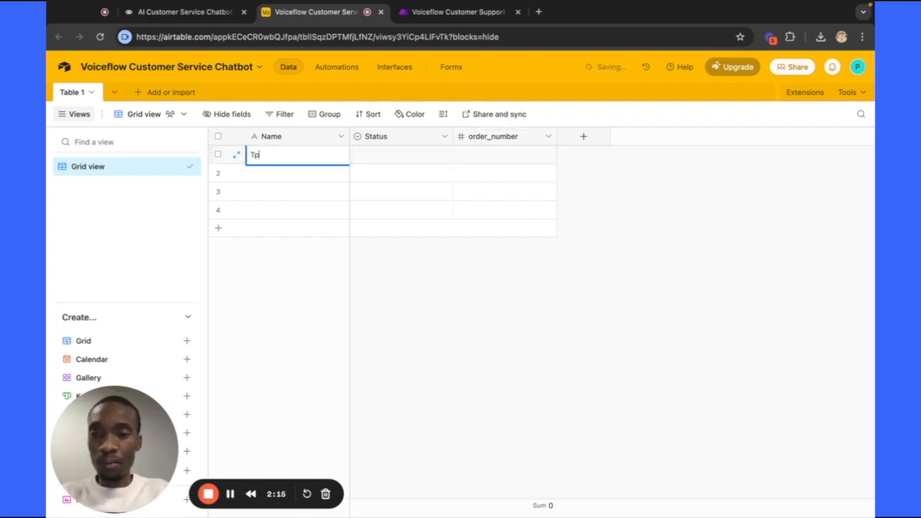
{"action": "type", "text": "mmy"}
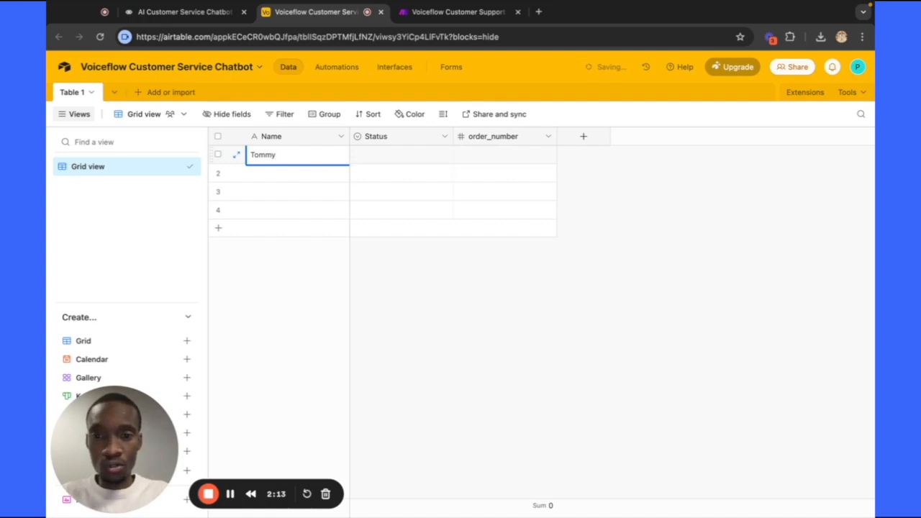
{"action": "left_click", "coordinate": [365, 157]}
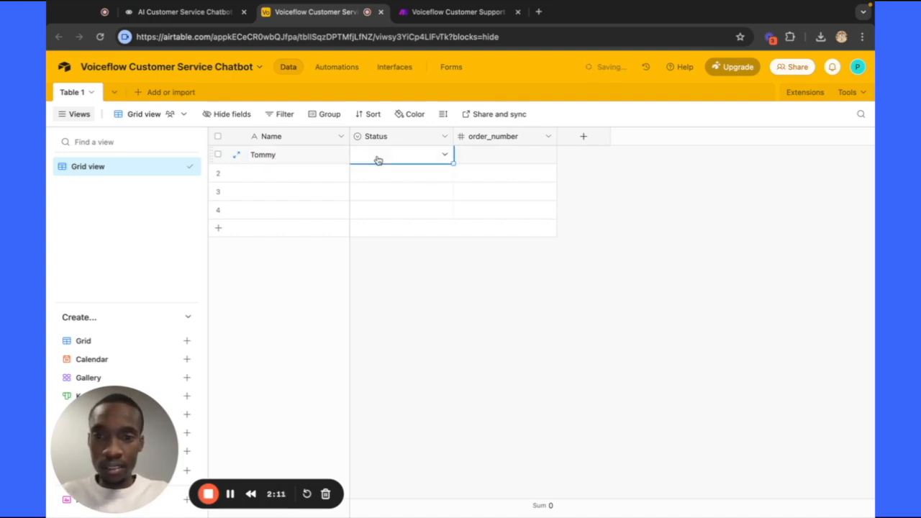
{"action": "left_click", "coordinate": [443, 155]}
{"action": "left_click", "coordinate": [405, 214]}
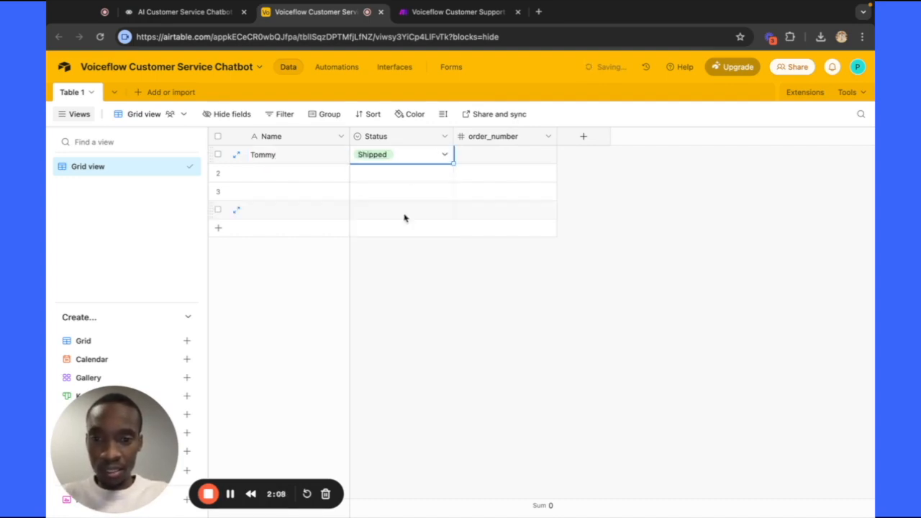
{"action": "left_click", "coordinate": [513, 144]}
{"action": "left_click", "coordinate": [513, 151]}
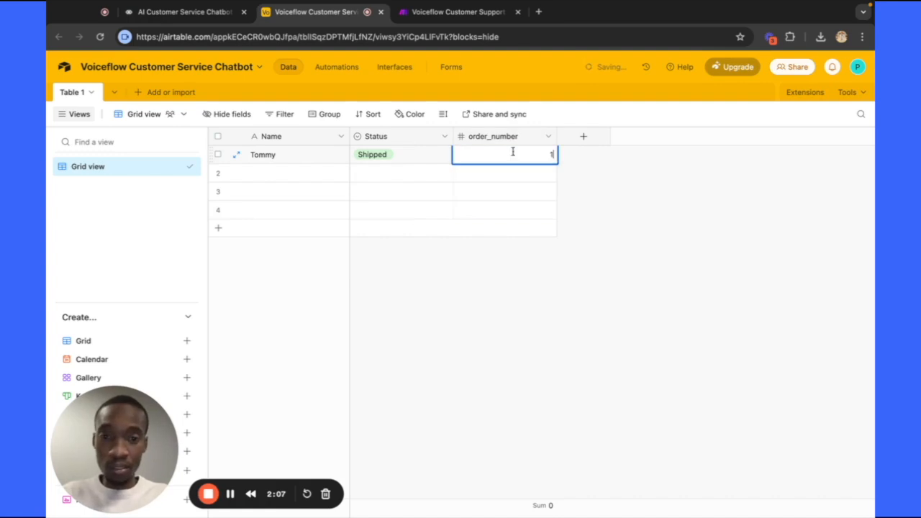
{"action": "type", "text": "123"}
Add a second customer with status In-transit and order number 1234.
{"action": "left_click", "coordinate": [305, 173]}
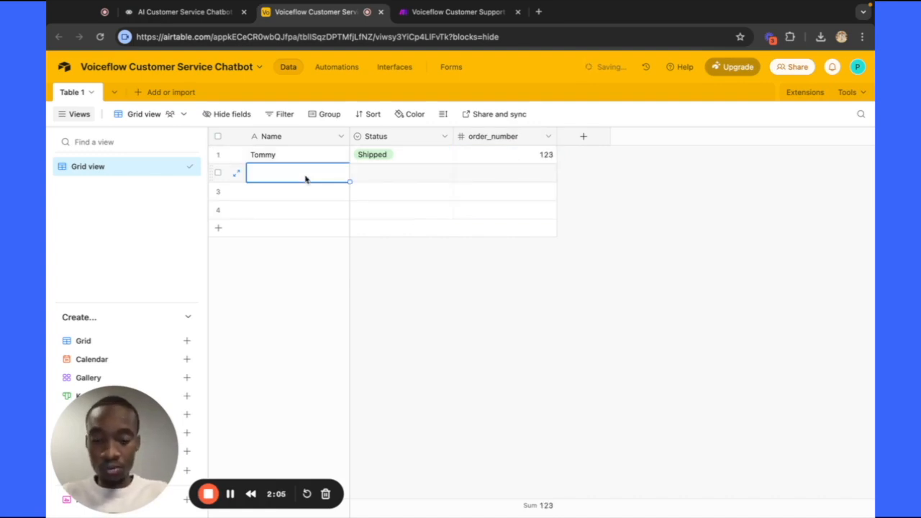
{"action": "type", "text": "Susan"}
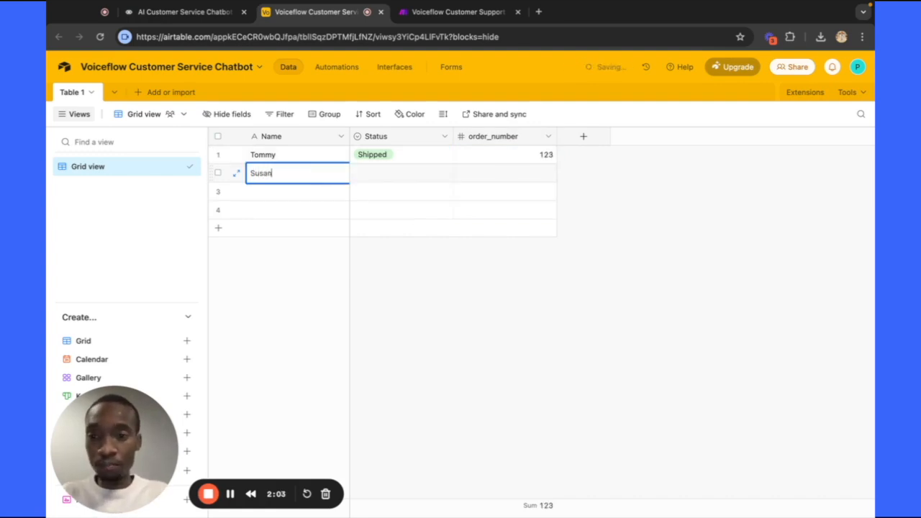
{"action": "left_click", "coordinate": [377, 189]}
{"action": "left_click", "coordinate": [380, 173]}
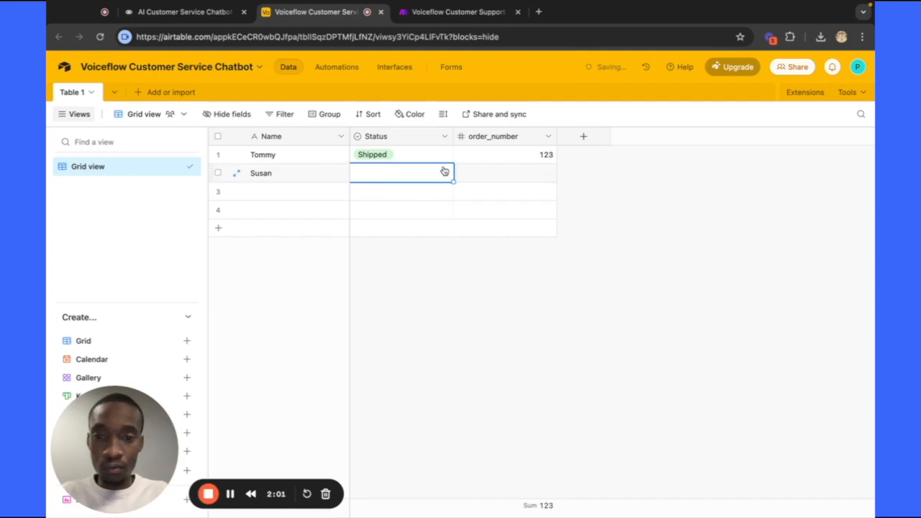
{"action": "left_click", "coordinate": [444, 171]}
{"action": "left_click", "coordinate": [413, 256]}
{"action": "left_click", "coordinate": [505, 173]}
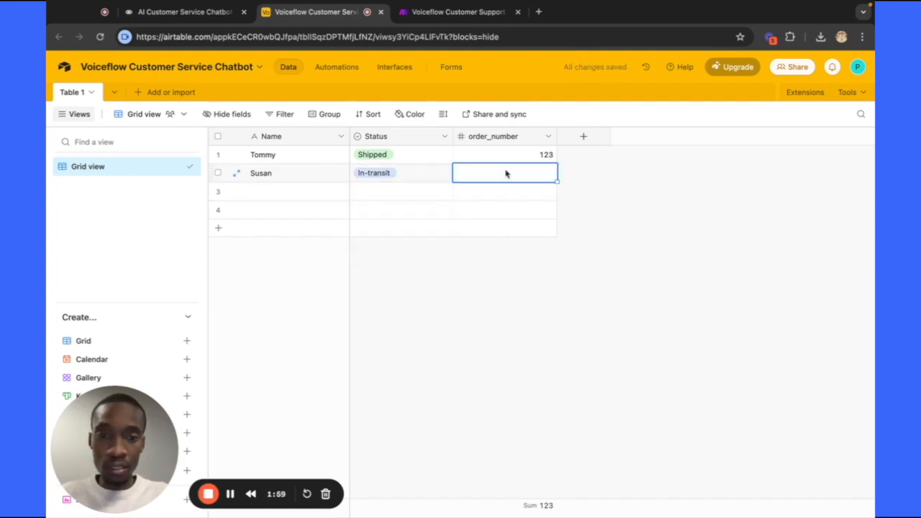
{"action": "type", "text": "1234"}
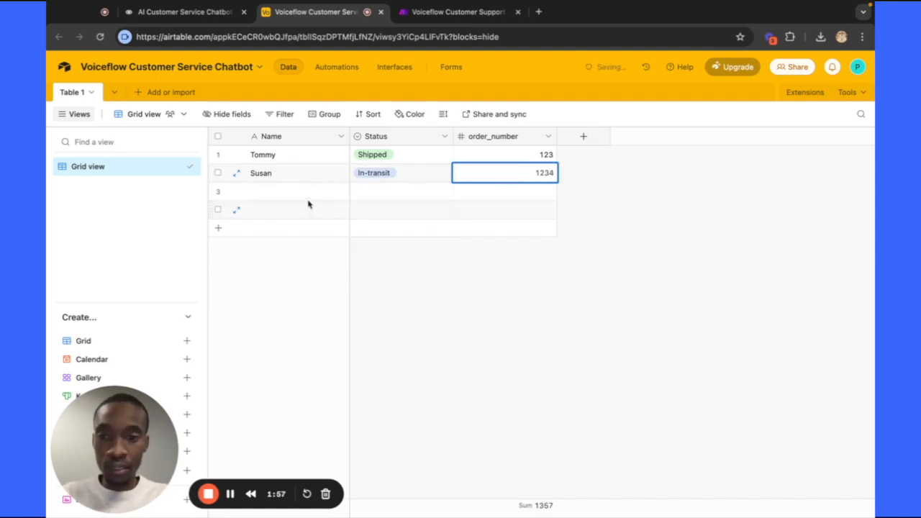
Add a third customer with status Pending Payment and order number 12345.
{"action": "left_click", "coordinate": [305, 195]}
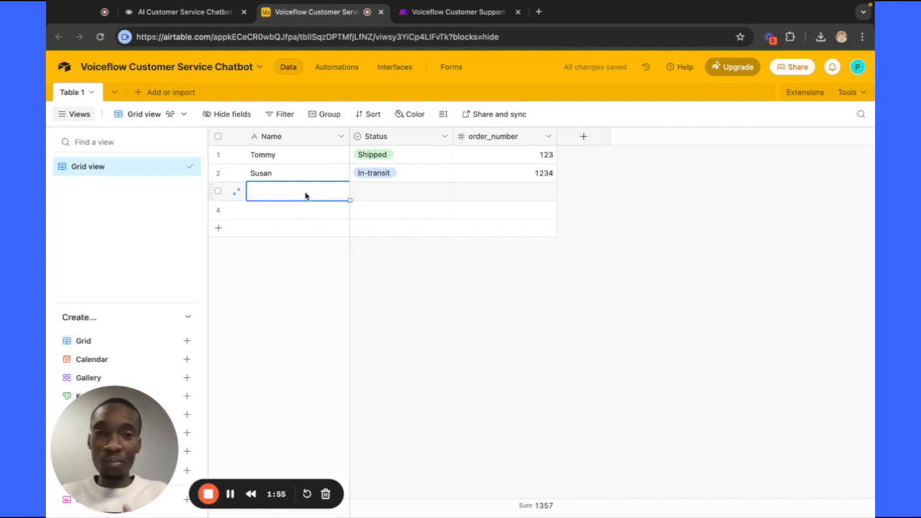
{"action": "type", "text": "David"}
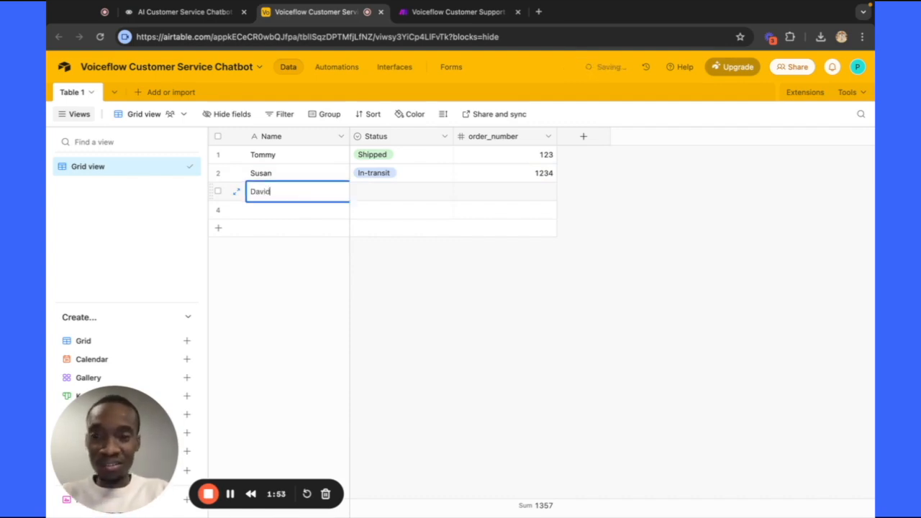
{"action": "left_click", "coordinate": [394, 193]}
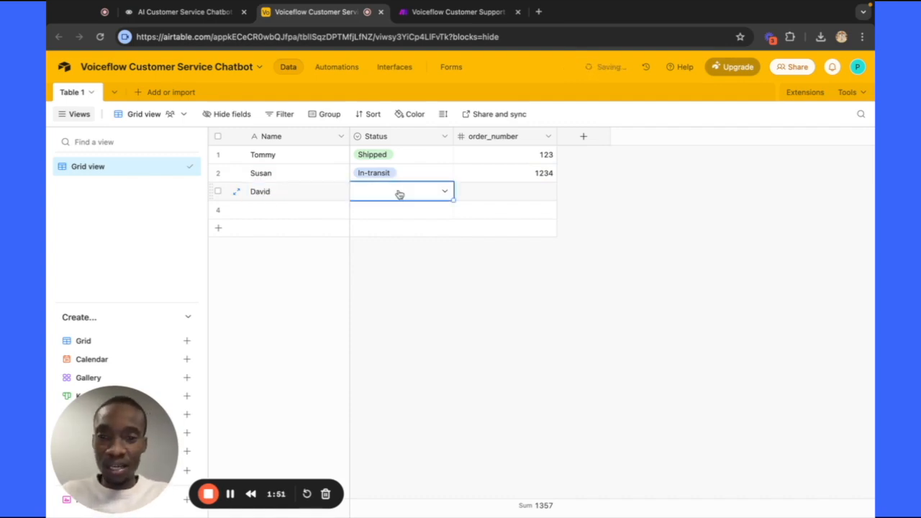
{"action": "left_click", "coordinate": [444, 191]}
{"action": "left_click", "coordinate": [418, 296]}
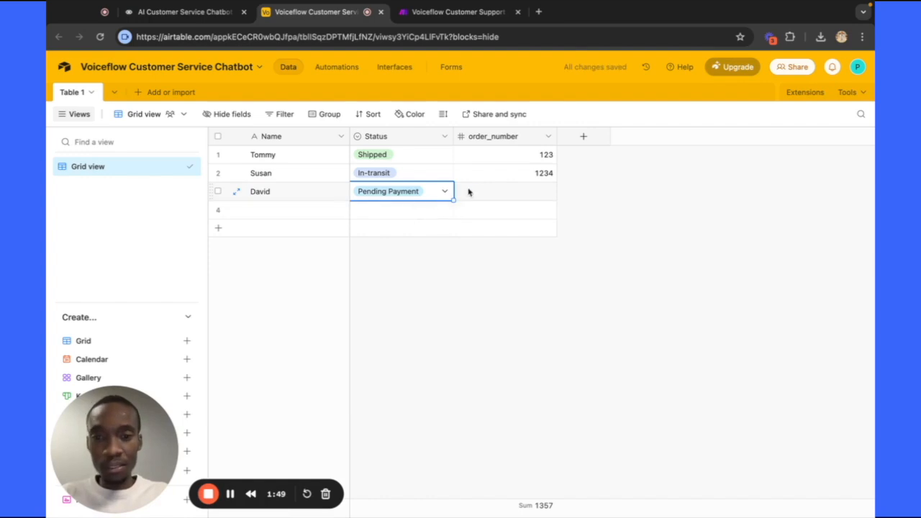
{"action": "left_click", "coordinate": [515, 191]}
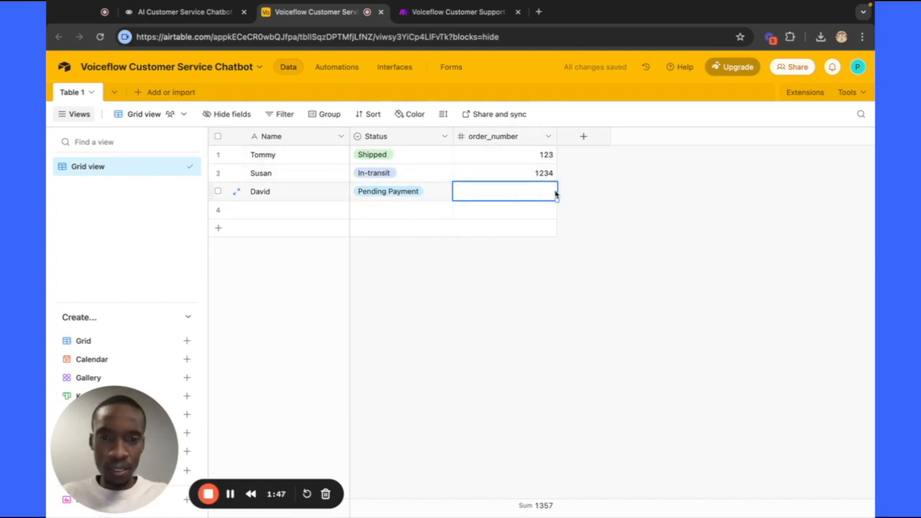
{"action": "type", "text": "12345"}
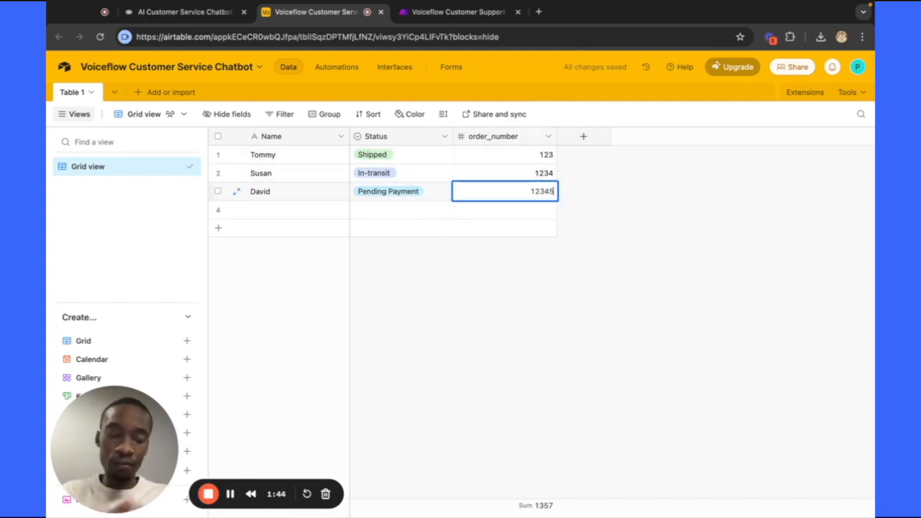
{"action": "left_click", "coordinate": [539, 277]}
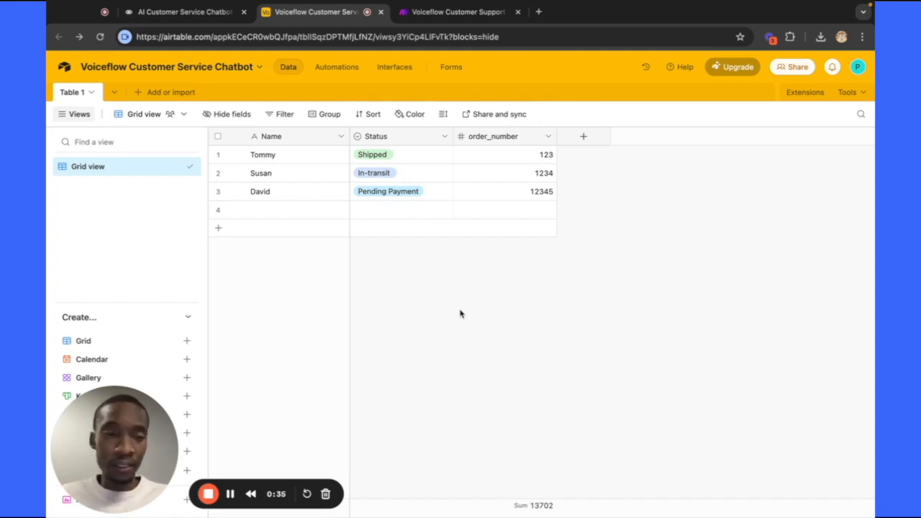
Open the Voiceflow Customer Service Chatbot base's API documentation from the Help panel.
{"action": "left_click", "coordinate": [678, 69]}
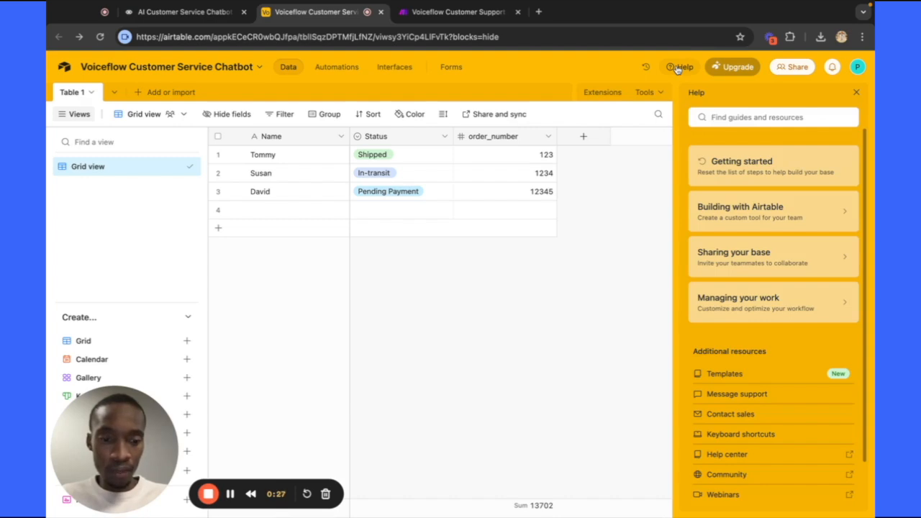
{"action": "scroll", "coordinate": [717, 219], "scroll_direction": "down", "scroll_amount": 1}
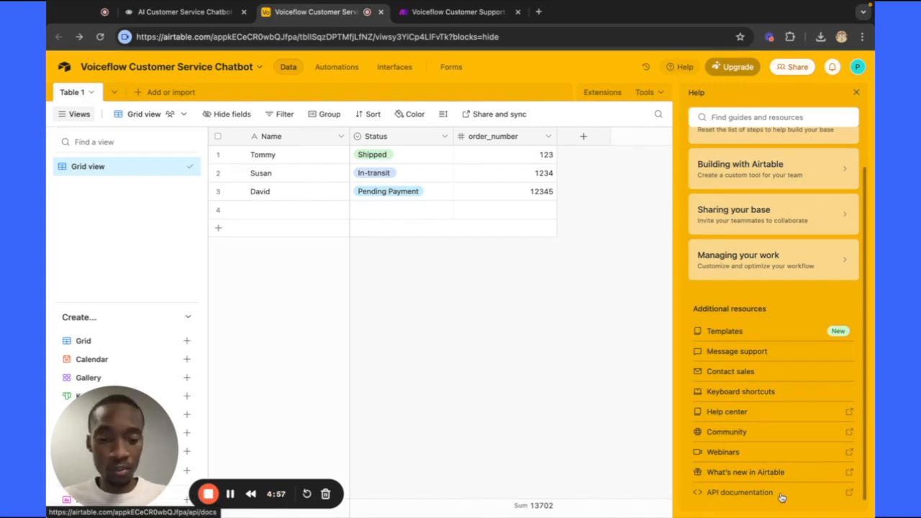
{"action": "left_click", "coordinate": [742, 494]}
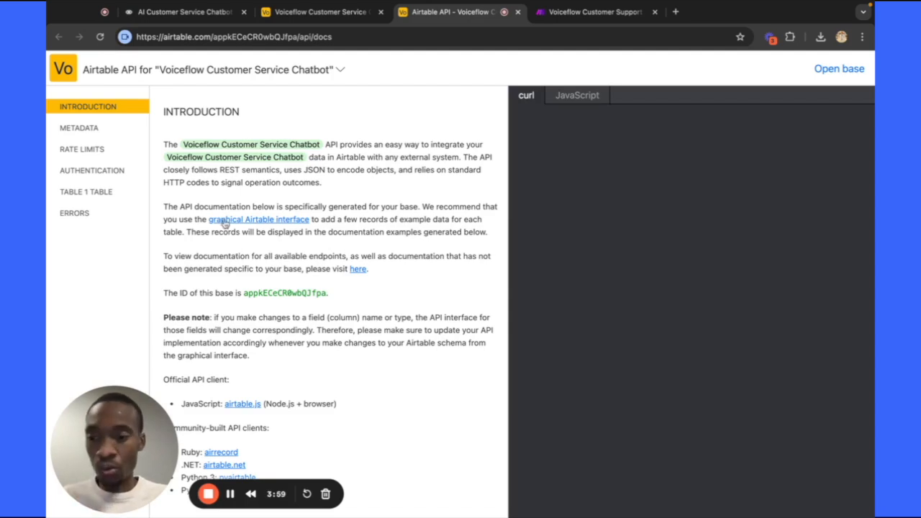
Navigate the API docs to Table 1's List records section.
{"action": "left_click", "coordinate": [110, 173]}
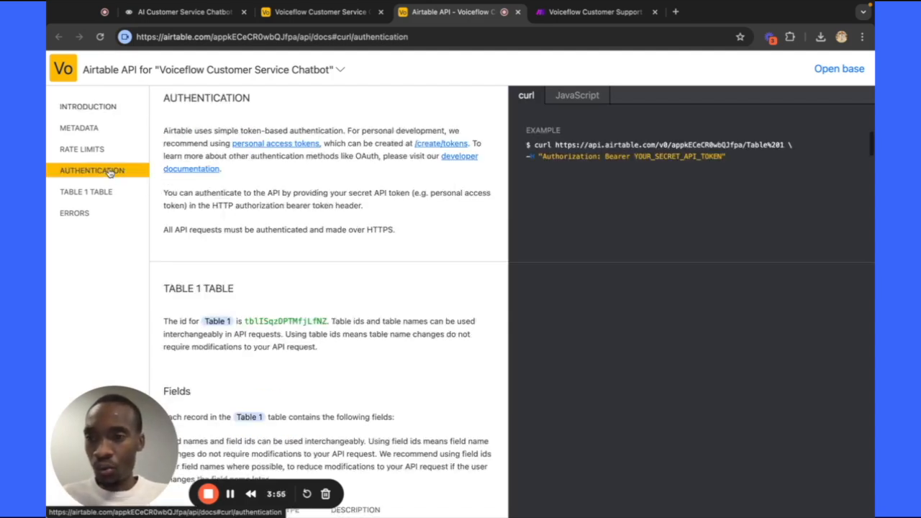
{"action": "left_click", "coordinate": [108, 191]}
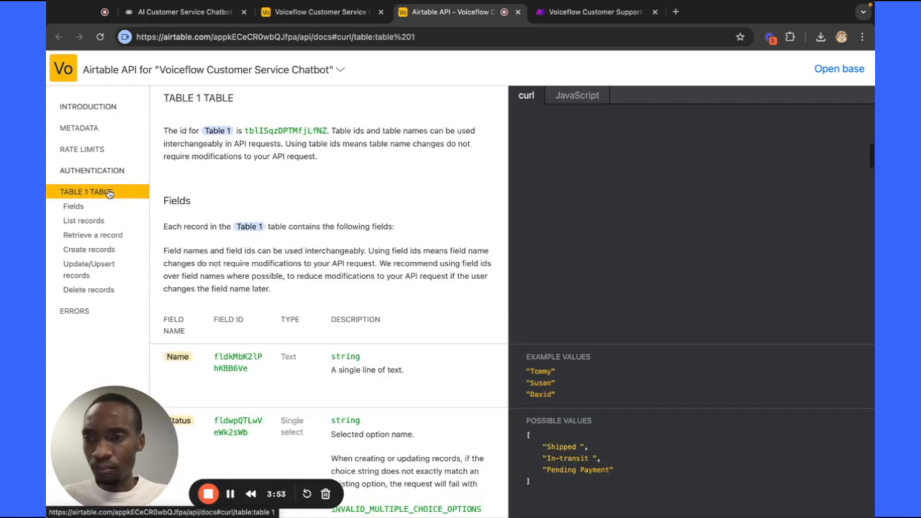
{"action": "left_click", "coordinate": [85, 223]}
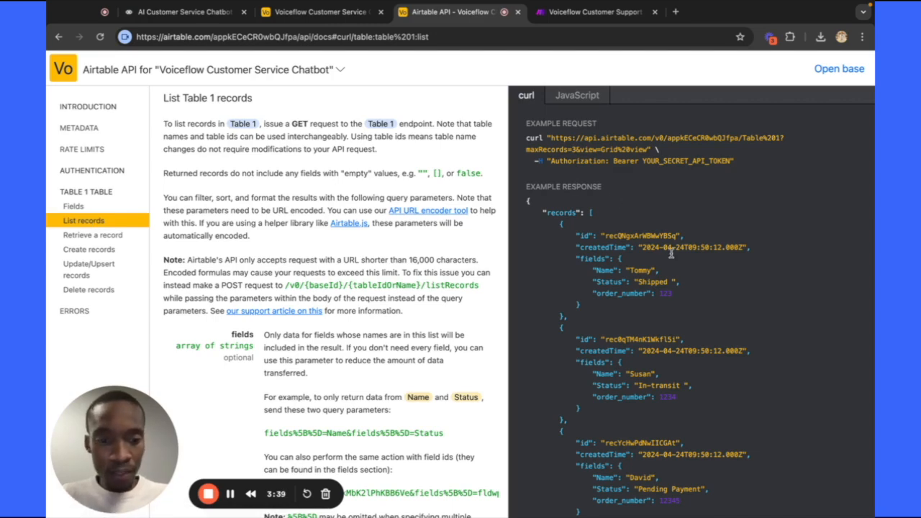
Copy the example request URL for listing Table 1 records and return to Voiceflow.
{"action": "scroll", "coordinate": [674, 328], "scroll_direction": "down", "scroll_amount": 2}
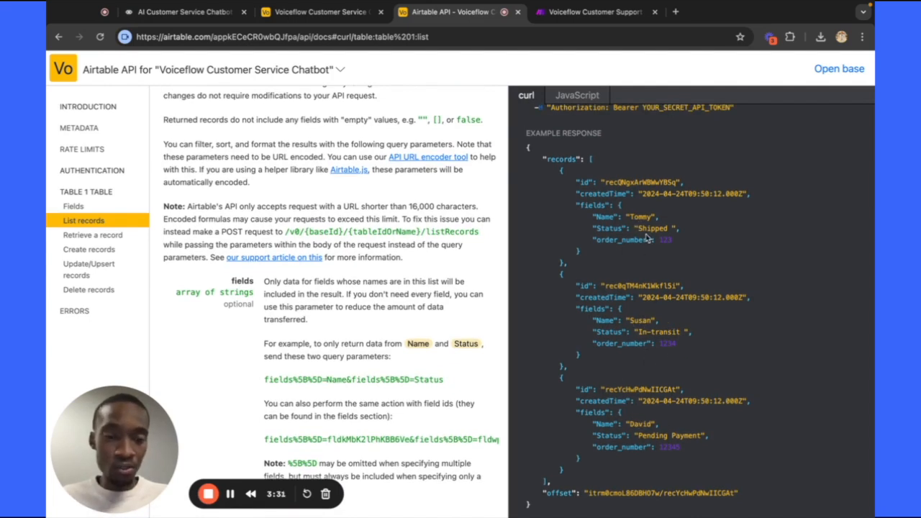
{"action": "scroll", "coordinate": [641, 242], "scroll_direction": "up", "scroll_amount": 3}
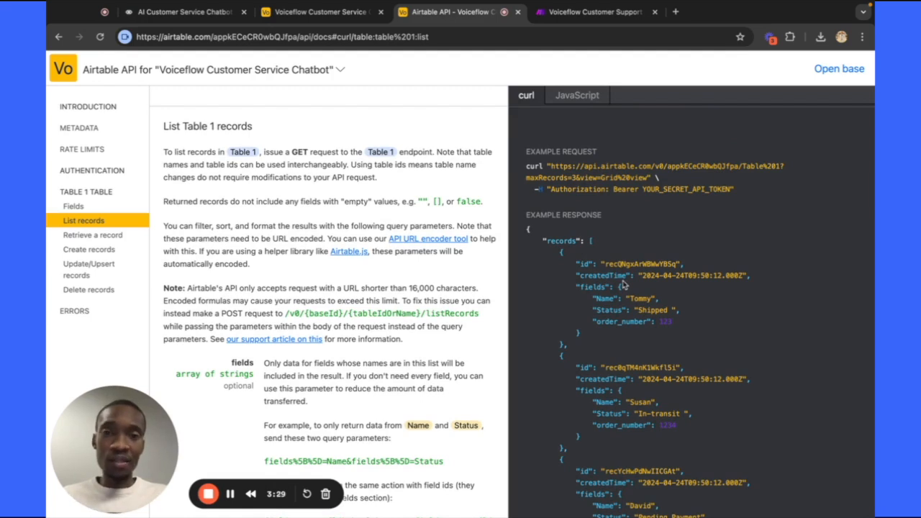
{"action": "scroll", "coordinate": [619, 277], "scroll_direction": "up", "scroll_amount": 1}
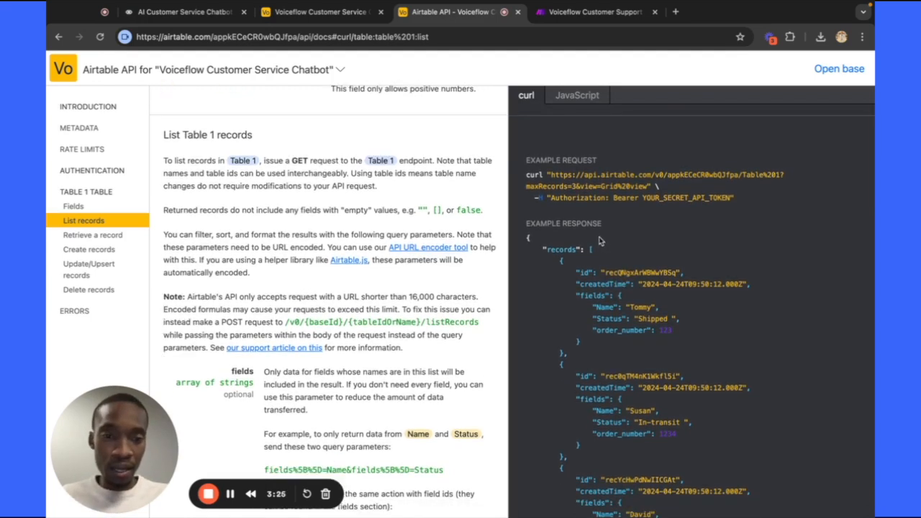
{"action": "scroll", "coordinate": [600, 241], "scroll_direction": "down", "scroll_amount": 1}
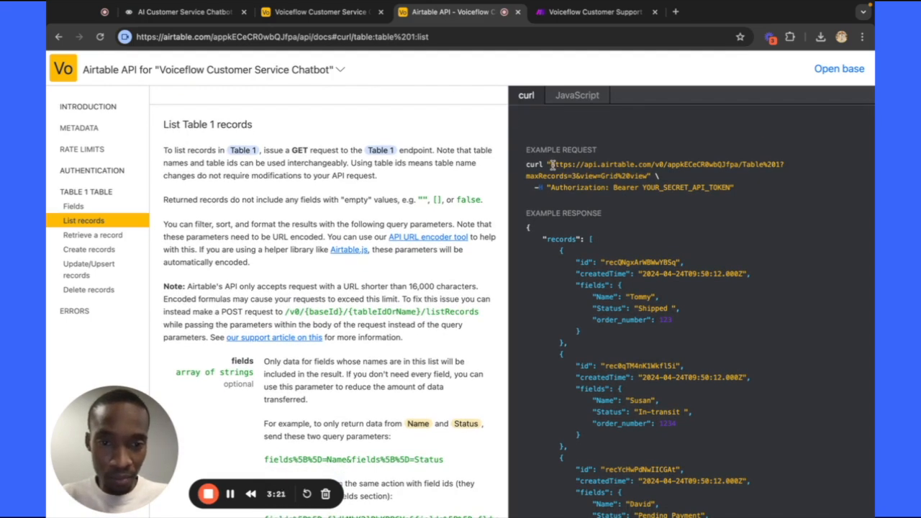
{"action": "left_click_drag", "start_coordinate": [552, 165], "coordinate": [641, 177]}
{"action": "key", "text": "ctrl+c"}
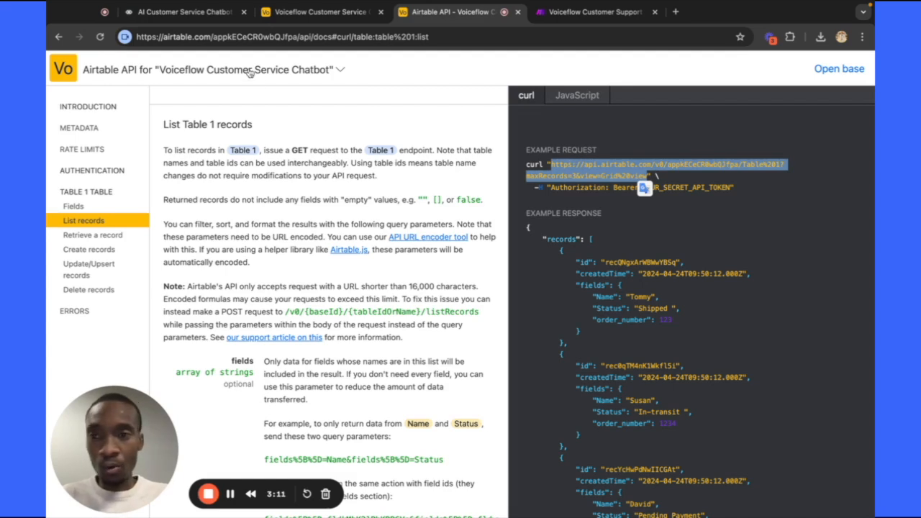
{"action": "left_click", "coordinate": [197, 17]}
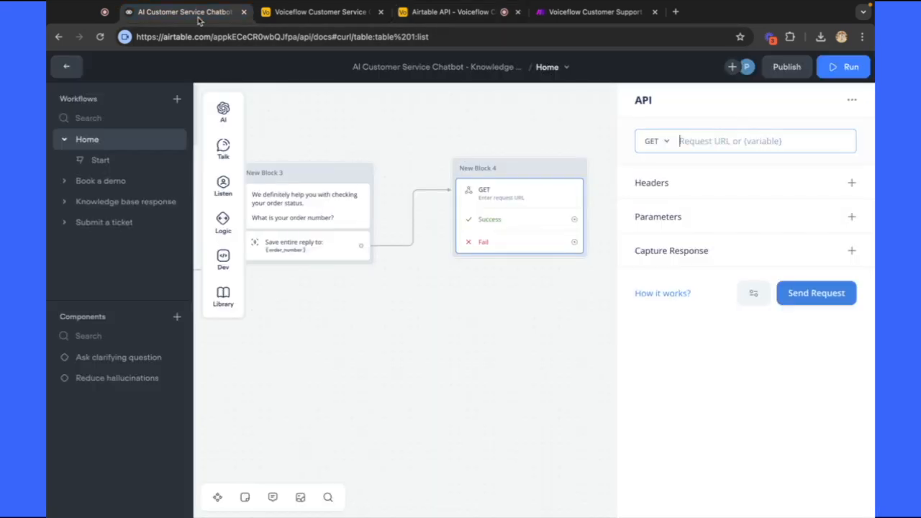
Paste the Airtable Table 1 URL as the GET request URL and add an Authorization header valued 'Bearer'.
{"action": "left_click", "coordinate": [703, 136]}
{"action": "key", "text": "ctrl+v"}
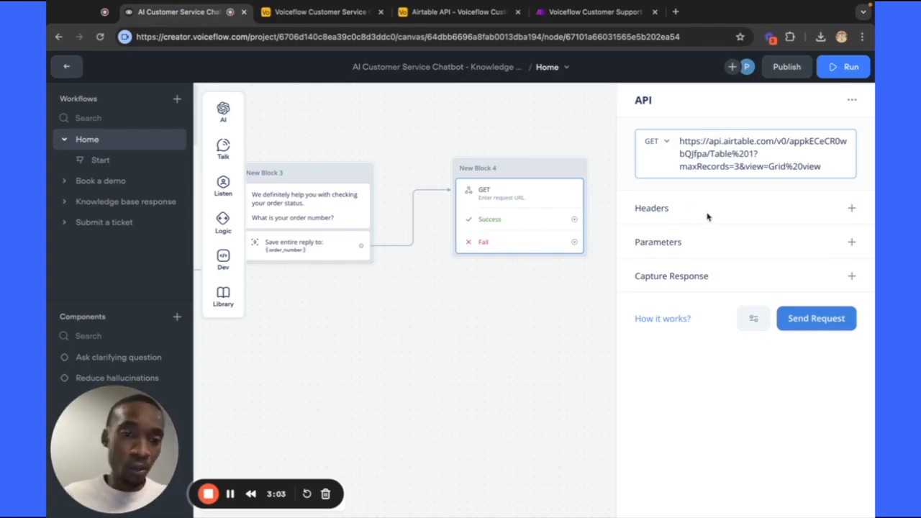
{"action": "left_click", "coordinate": [851, 209]}
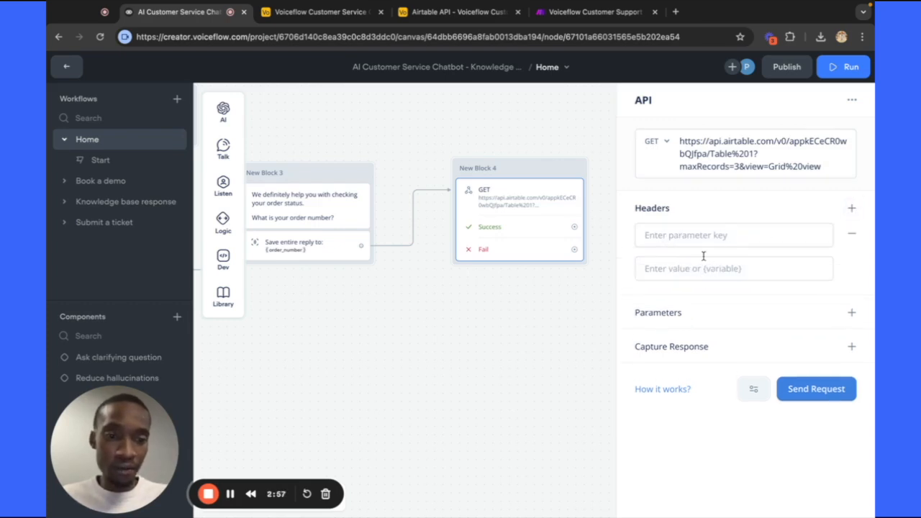
{"action": "left_click", "coordinate": [679, 233]}
{"action": "type", "text": "A"}
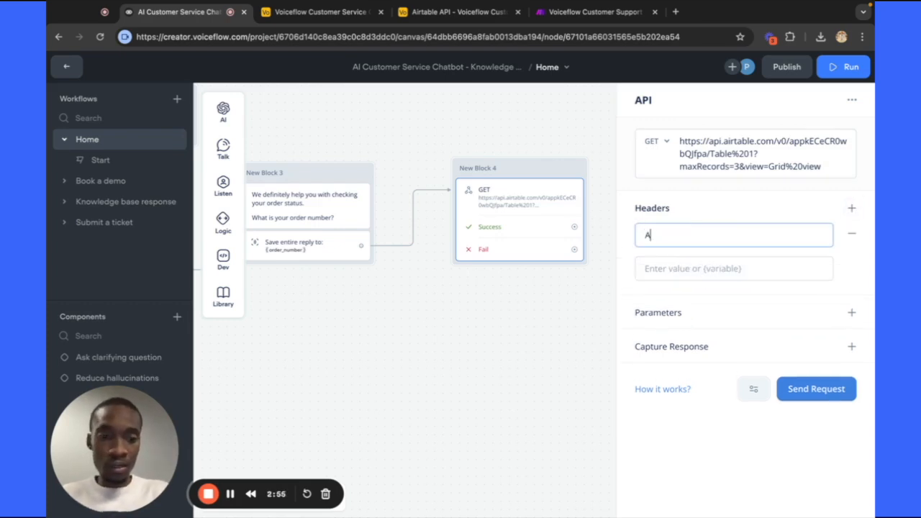
{"action": "type", "text": "uthorization"}
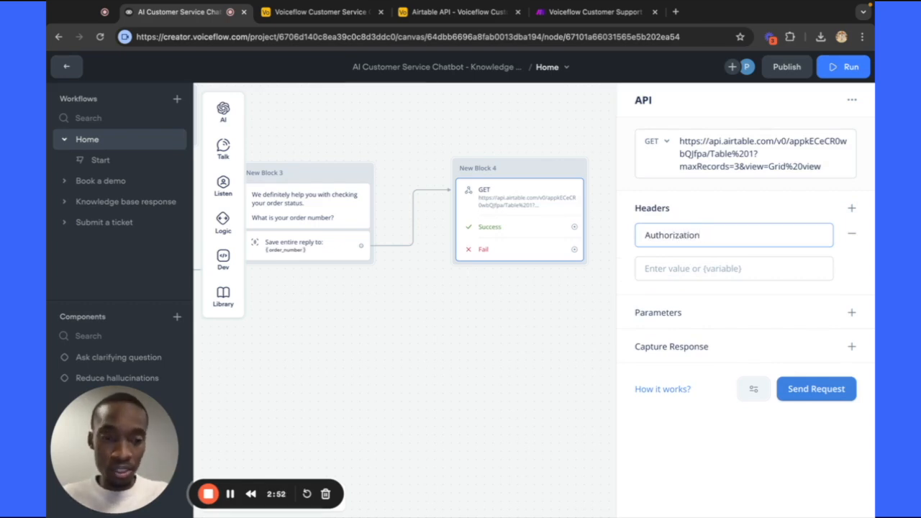
{"action": "left_click", "coordinate": [677, 263]}
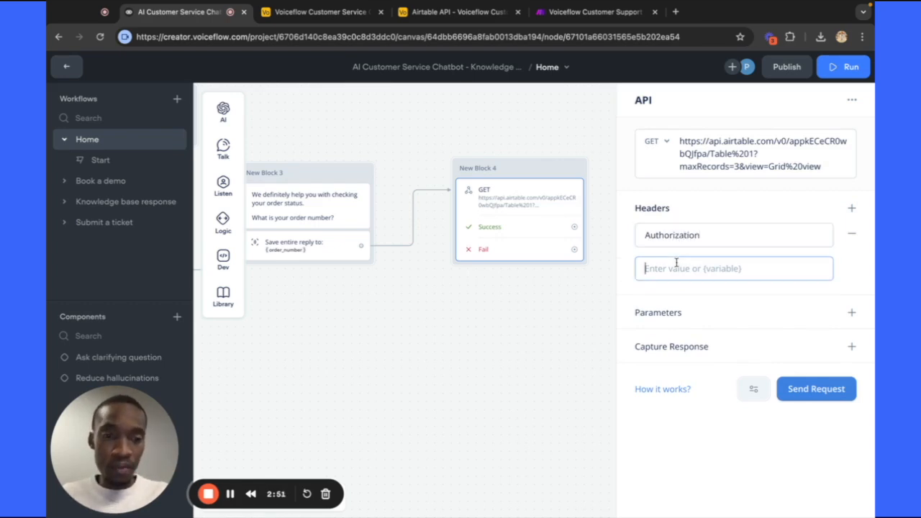
{"action": "type", "text": "B"}
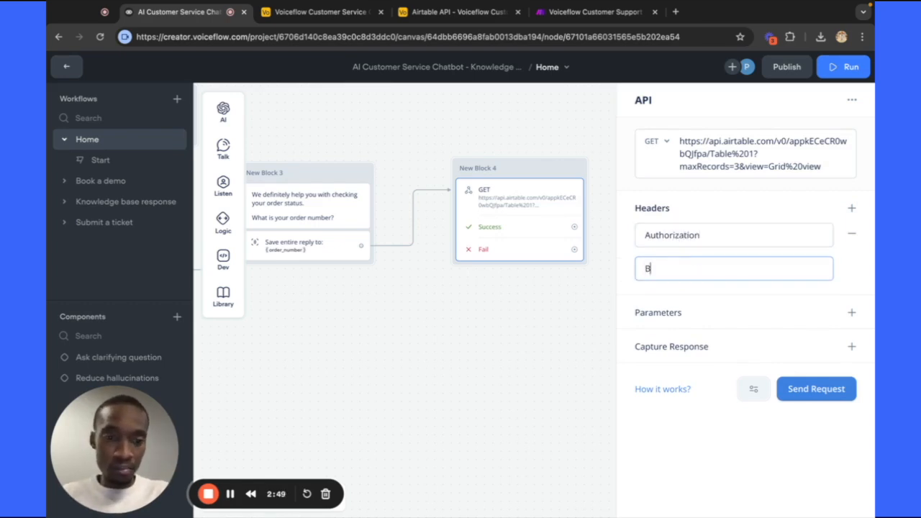
{"action": "type", "text": "earer"}
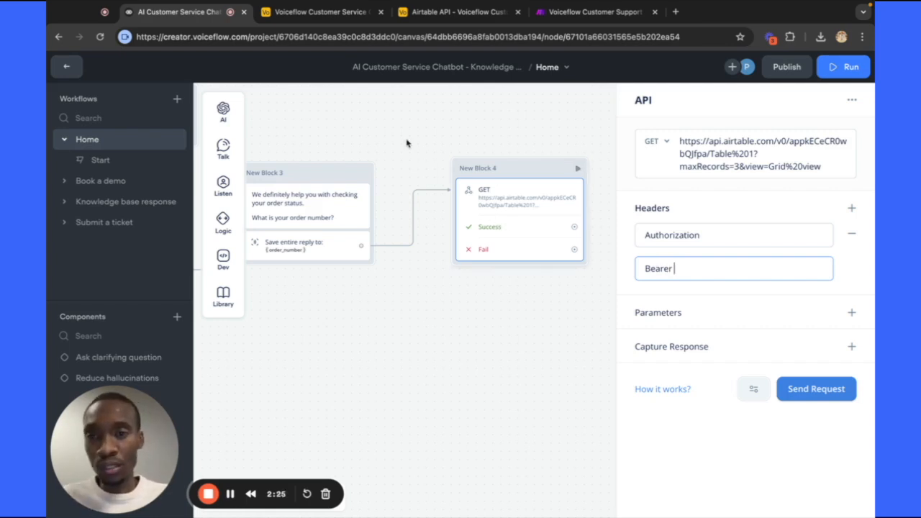
{"action": "left_click", "coordinate": [311, 11]}
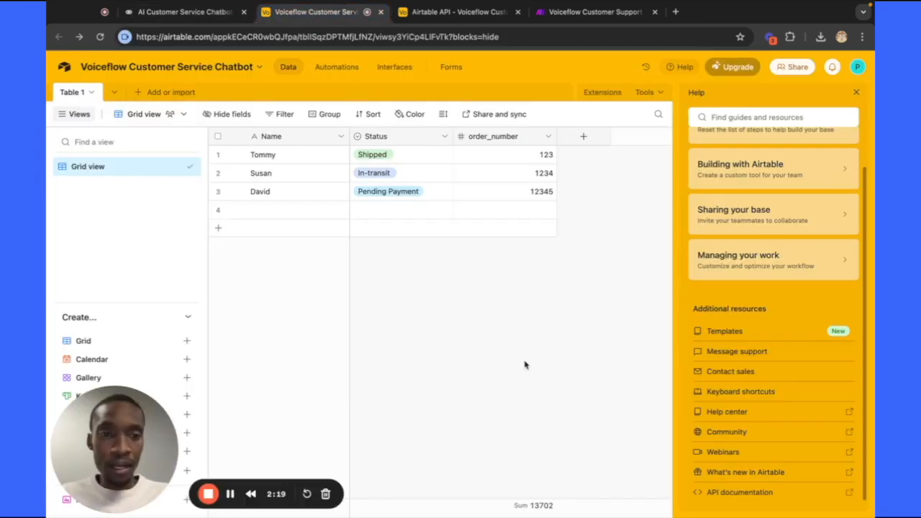
Go to the Builder Hub's Personal access tokens page via the account menu.
{"action": "left_click", "coordinate": [858, 68]}
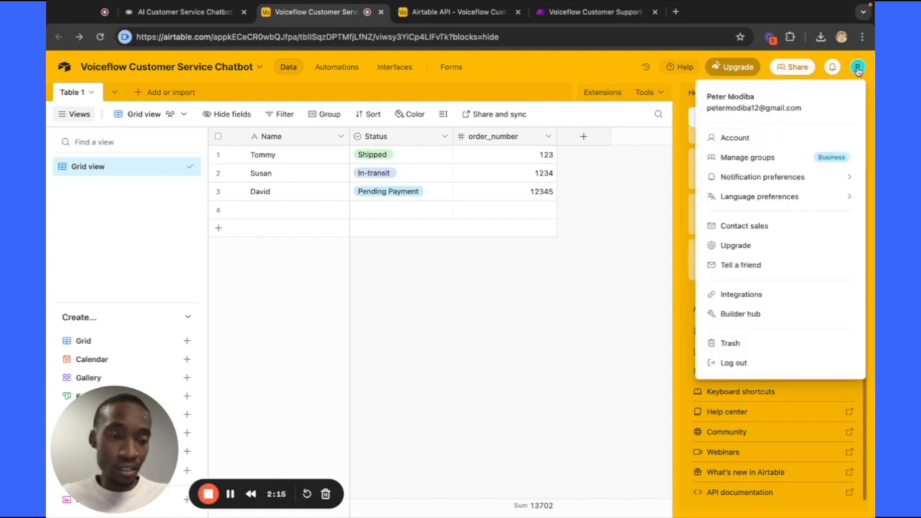
{"action": "left_click", "coordinate": [771, 316]}
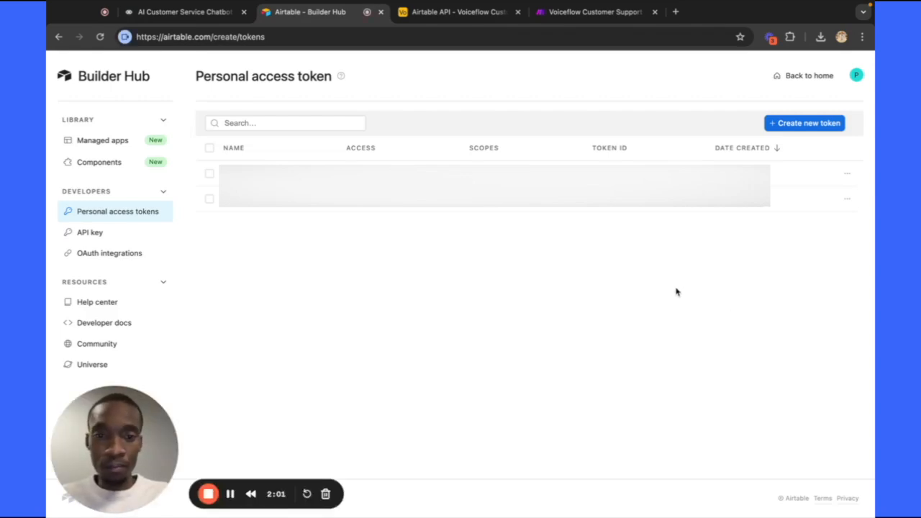
Start a new personal access token named 'Voiceflow Support'.
{"action": "left_click", "coordinate": [807, 127]}
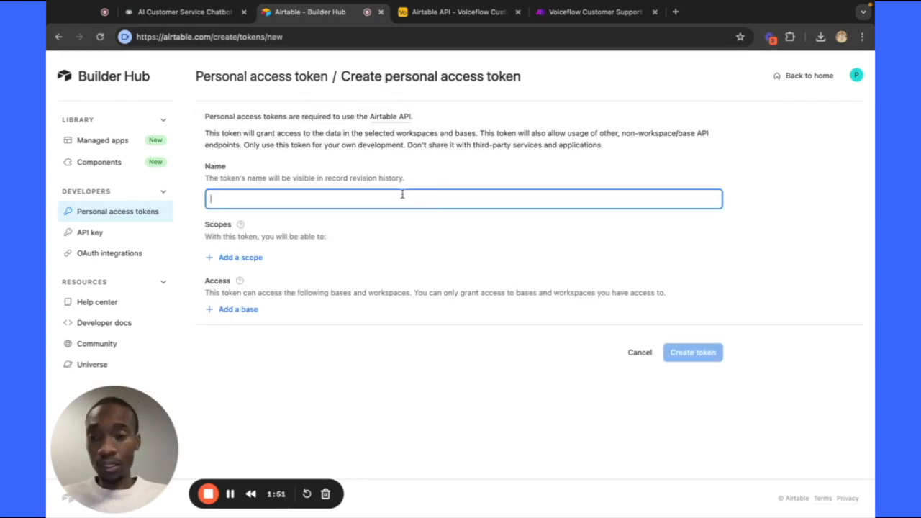
{"action": "type", "text": "Voice"}
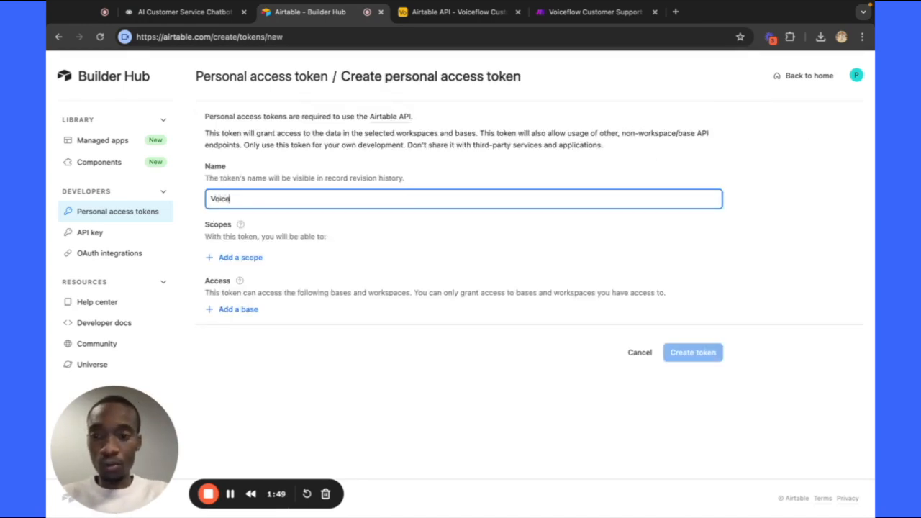
{"action": "type", "text": "flo Proj"}
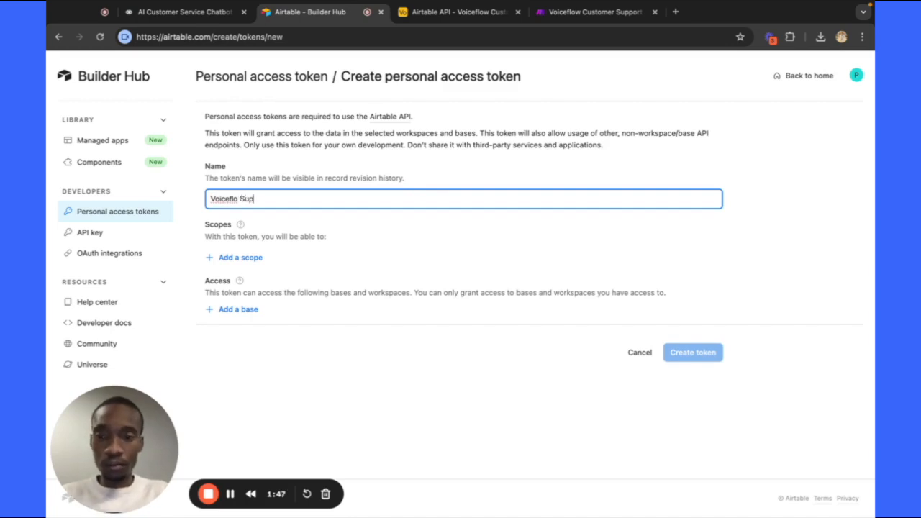
{"action": "key", "text": "BackSpace"}
{"action": "key", "text": "BackSpace"}
{"action": "key", "text": "BackSpace"}
{"action": "key", "text": "BackSpace"}
{"action": "key", "text": "BackSpace"}
{"action": "type", "text": "q"}
{"action": "key", "text": "BackSpace"}
{"action": "key", "text": "BackSpace"}
{"action": "key", "text": "BackSpace"}
{"action": "type", "text": "l"}
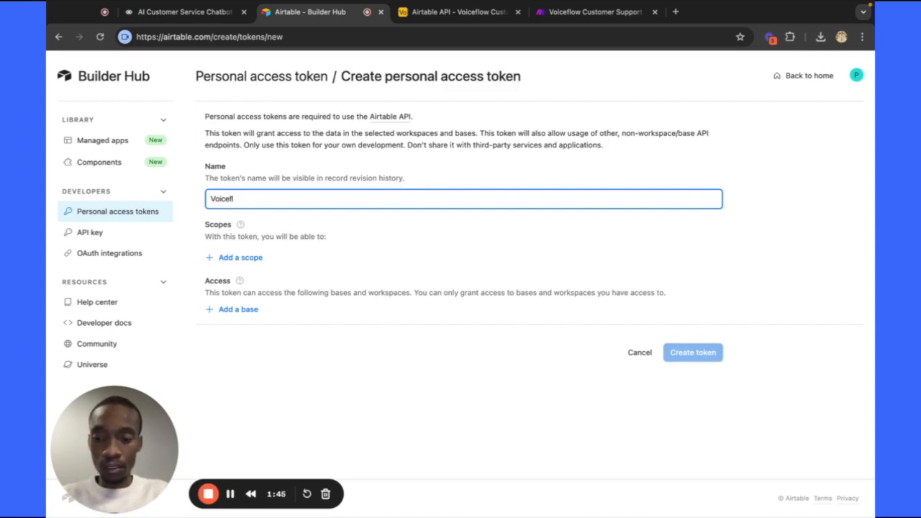
{"action": "type", "text": "low"}
{"action": "key", "text": "BackSpace"}
{"action": "key", "text": "BackSpace"}
{"action": "key", "text": "BackSpace"}
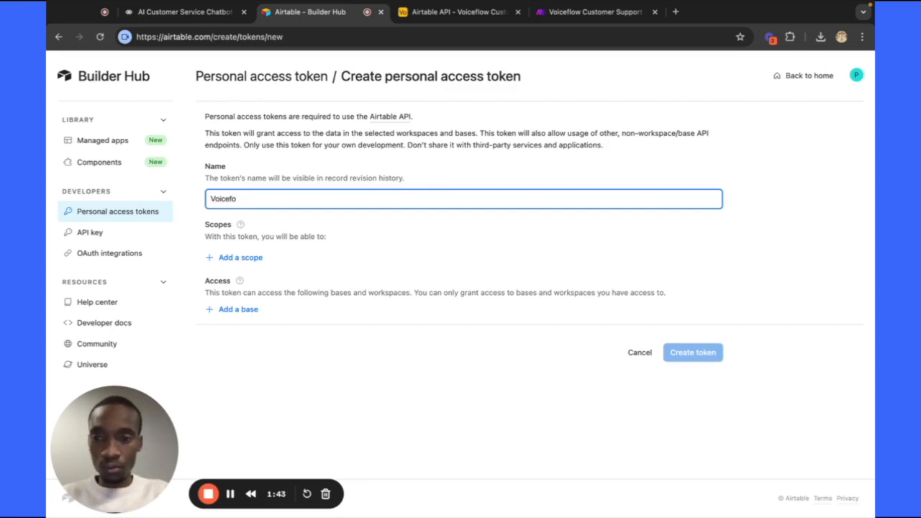
{"action": "type", "text": "low S"}
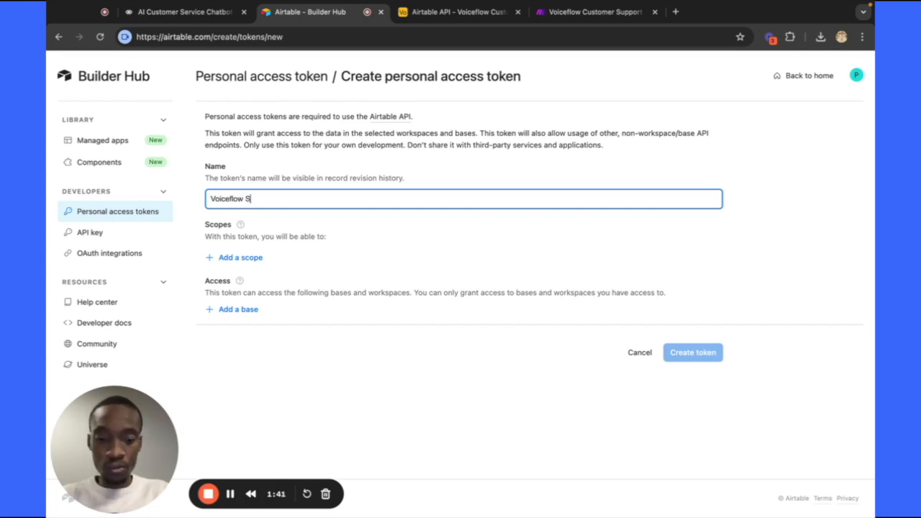
{"action": "type", "text": "upport"}
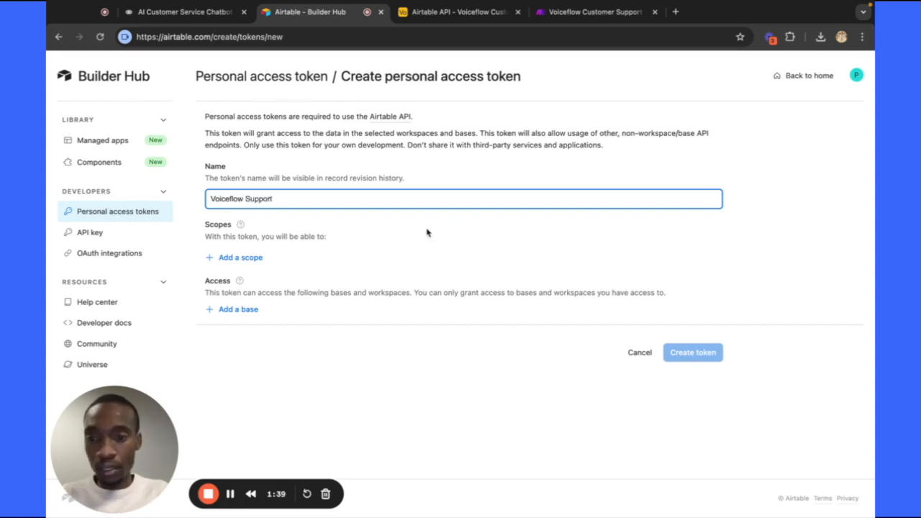
Give the token data.records:read scope on all workspaces, create it and copy it.
{"action": "left_click", "coordinate": [228, 258]}
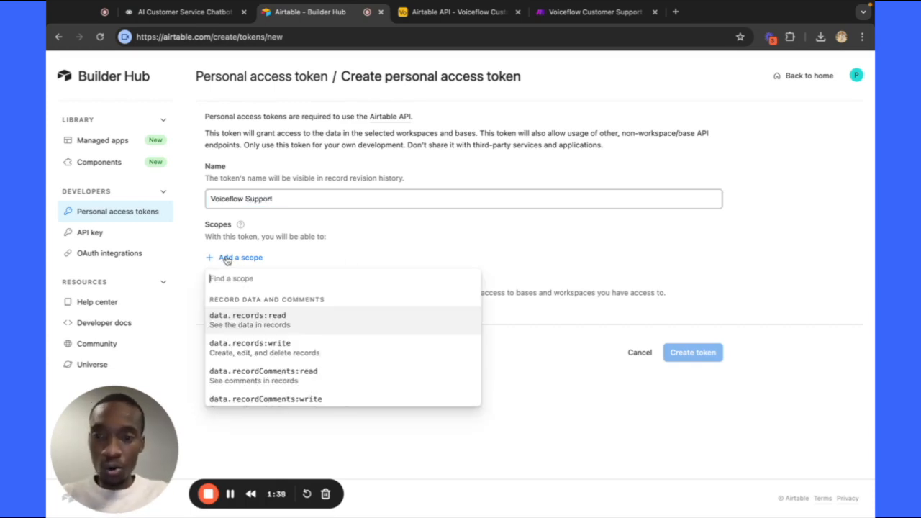
{"action": "left_click", "coordinate": [273, 323]}
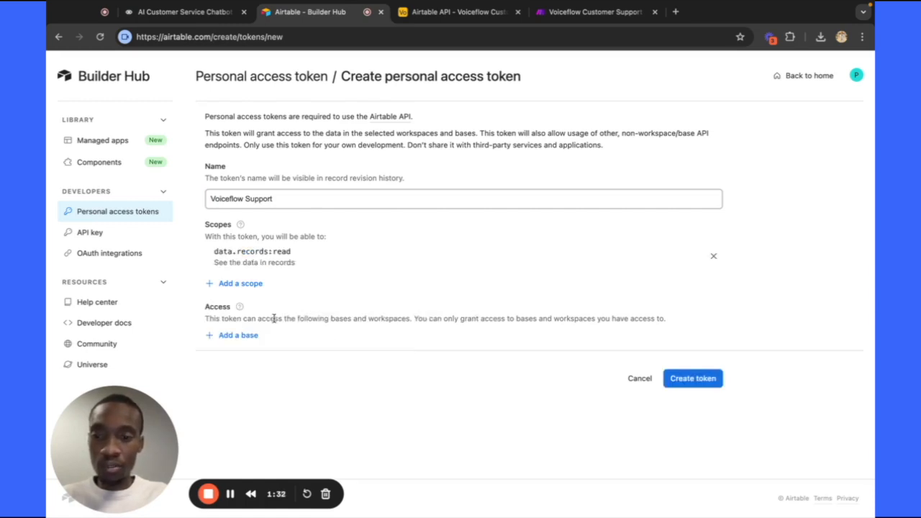
{"action": "left_click", "coordinate": [240, 340]}
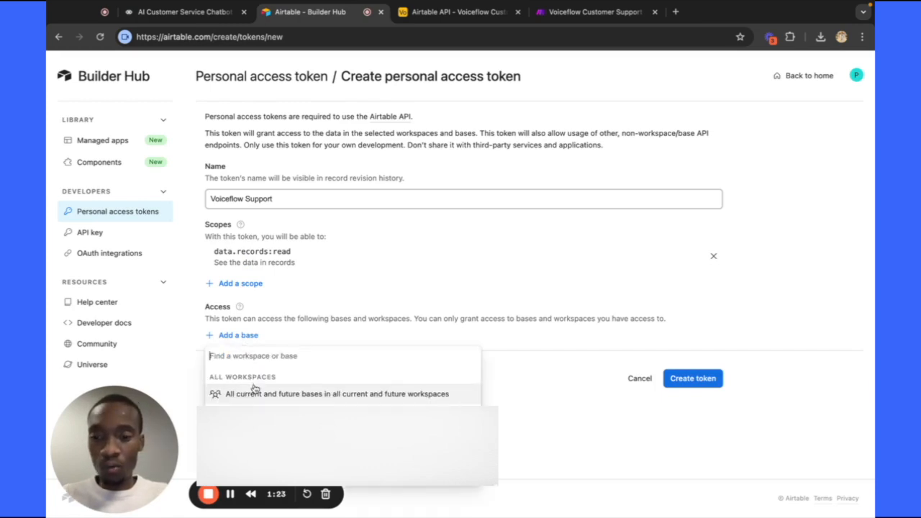
{"action": "left_click", "coordinate": [256, 393]}
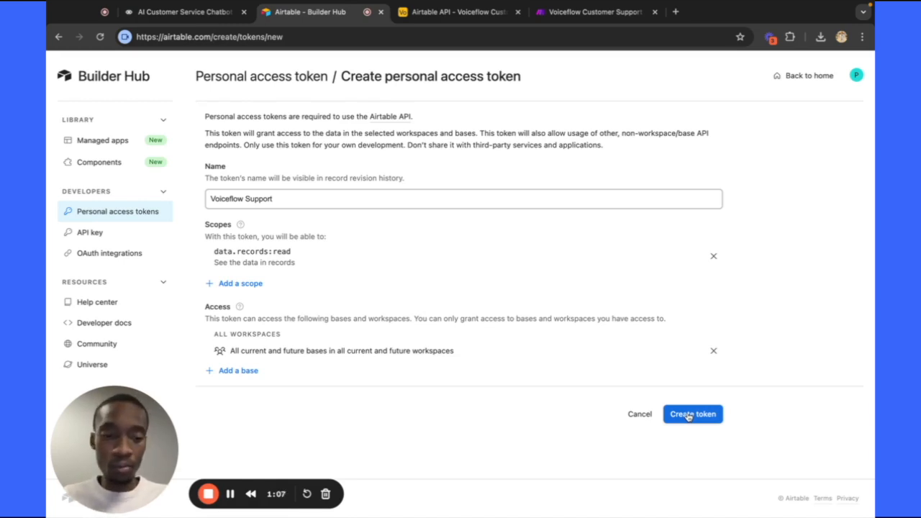
{"action": "left_click", "coordinate": [689, 415]}
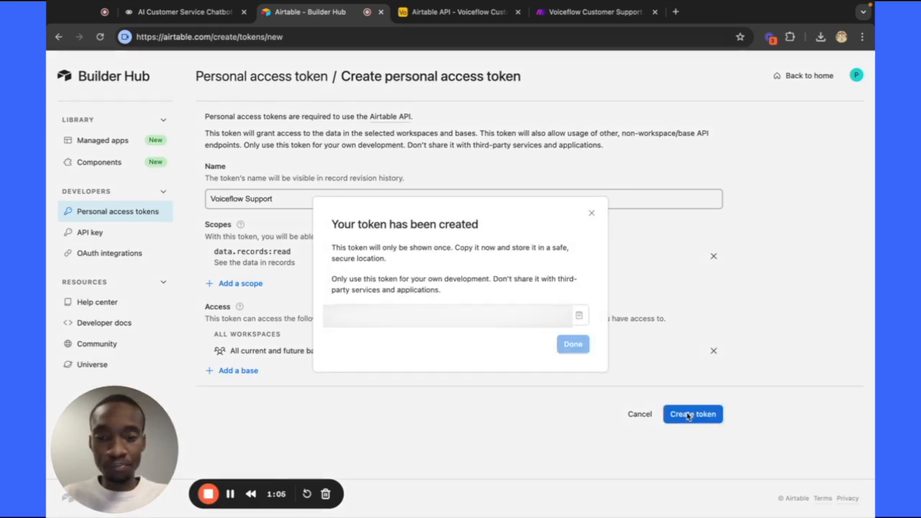
{"action": "left_click", "coordinate": [580, 317]}
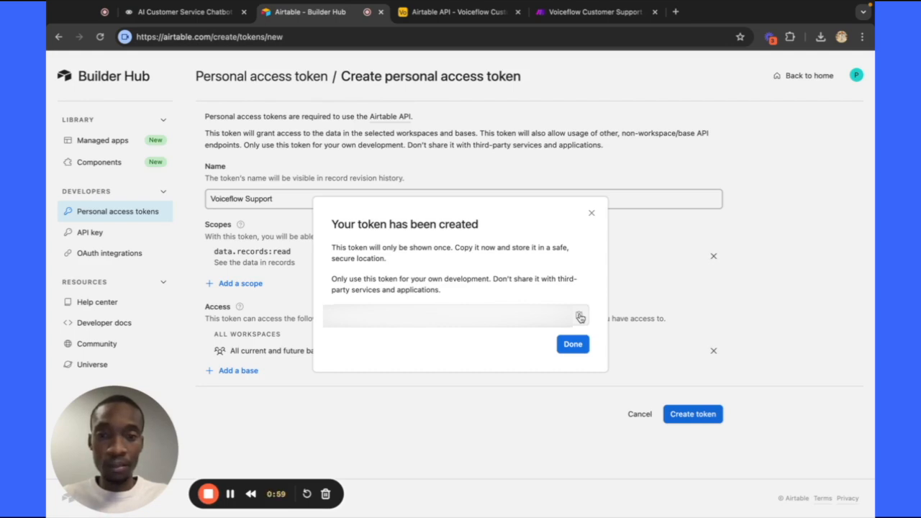
Paste the Airtable token after 'Bearer' in the Authorization header and test the request, which returns 401.
{"action": "left_click", "coordinate": [193, 18]}
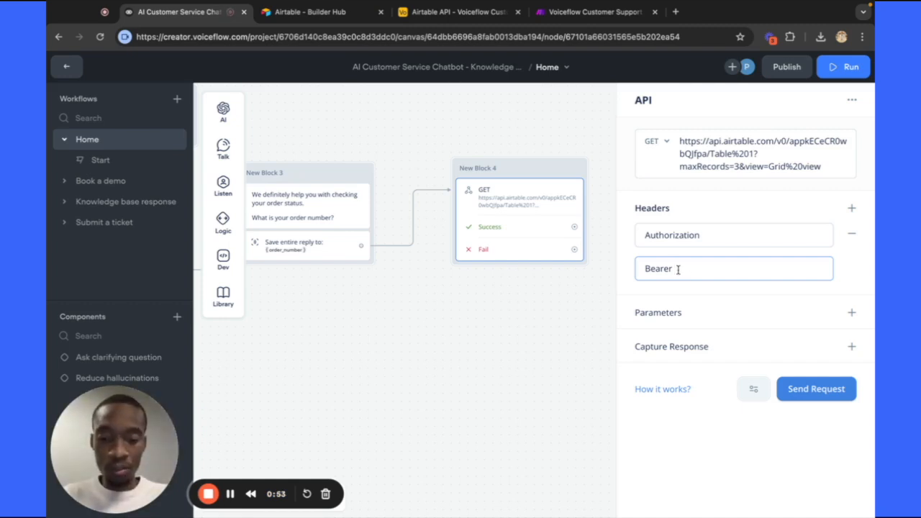
{"action": "key", "text": "ctrl+v"}
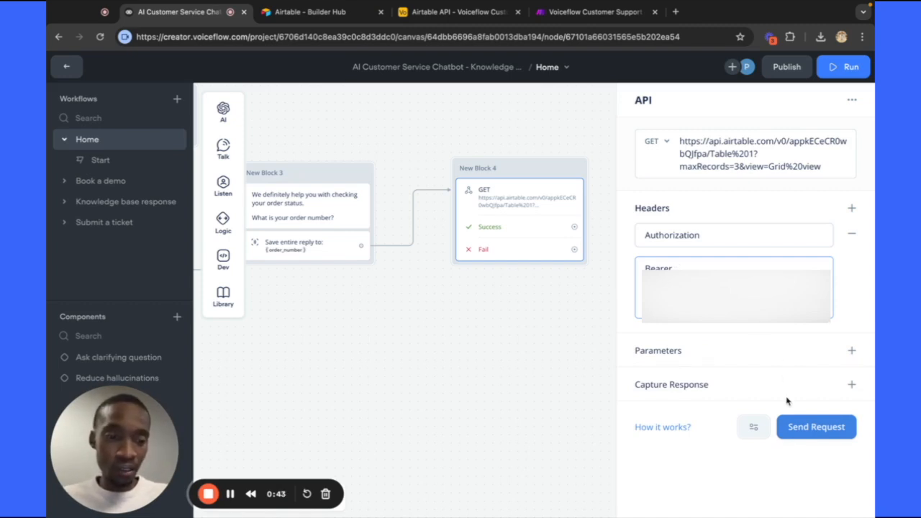
{"action": "left_click", "coordinate": [815, 428]}
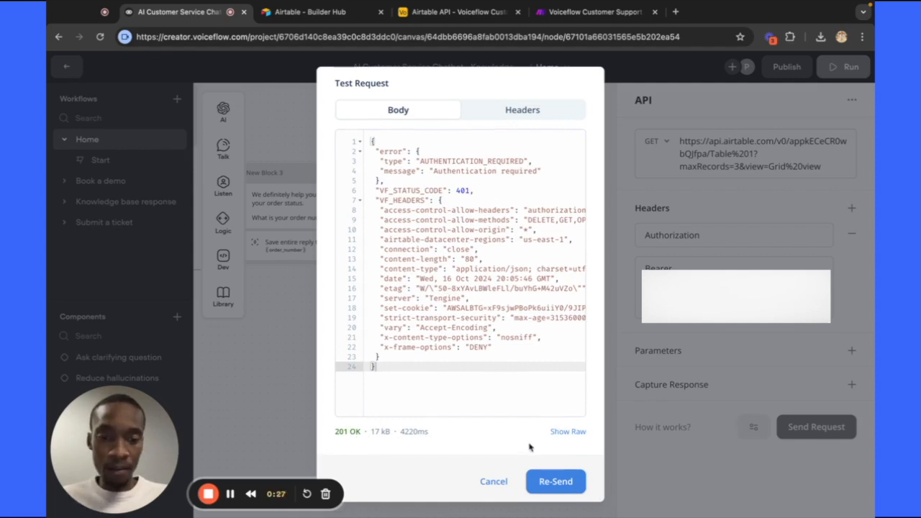
{"action": "left_click", "coordinate": [493, 482]}
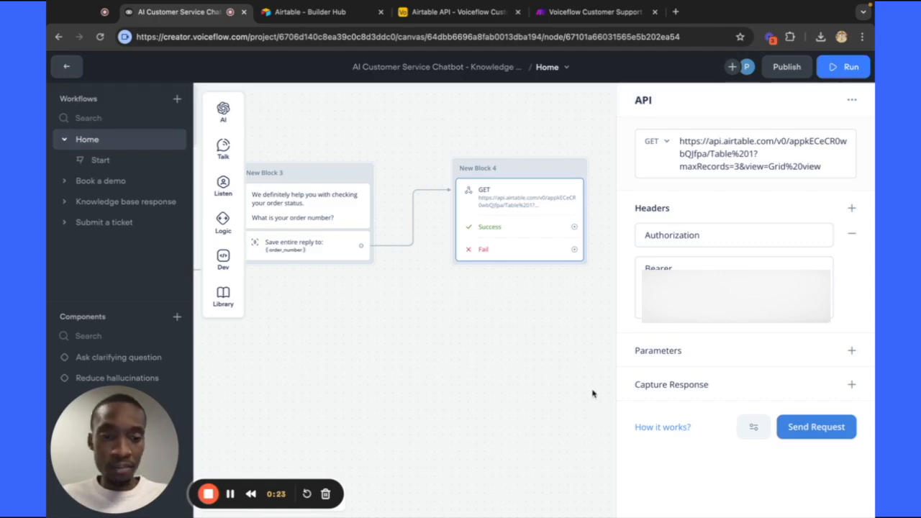
Add a query parameter with the key filterByFormula.
{"action": "scroll", "coordinate": [610, 394], "scroll_direction": "down", "scroll_amount": 1}
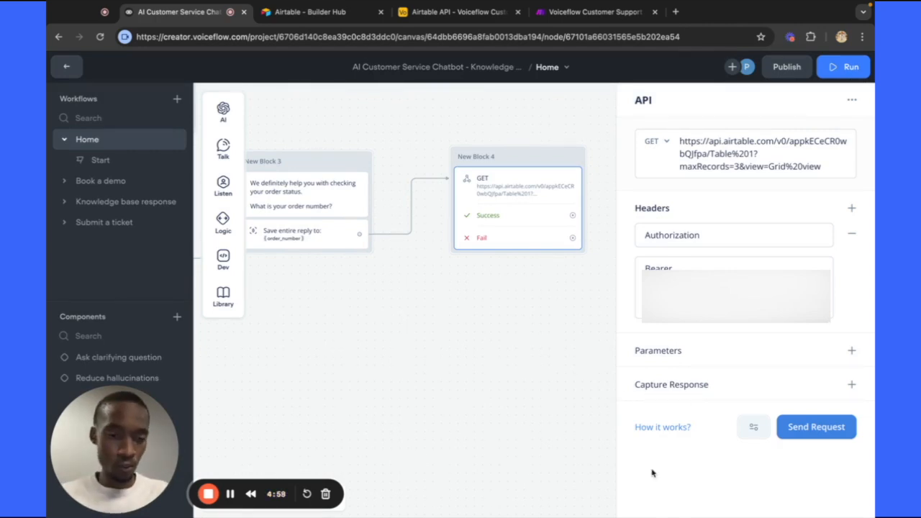
{"action": "left_click", "coordinate": [849, 351]}
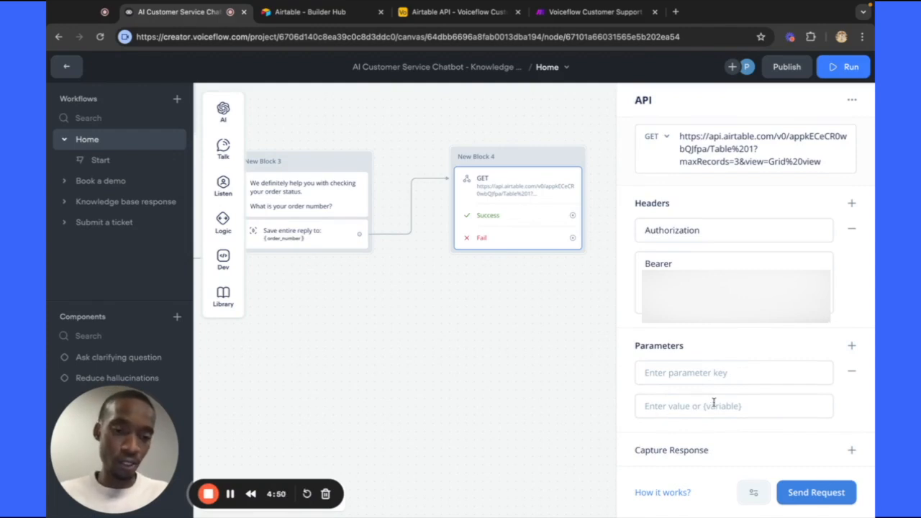
{"action": "left_click", "coordinate": [689, 375]}
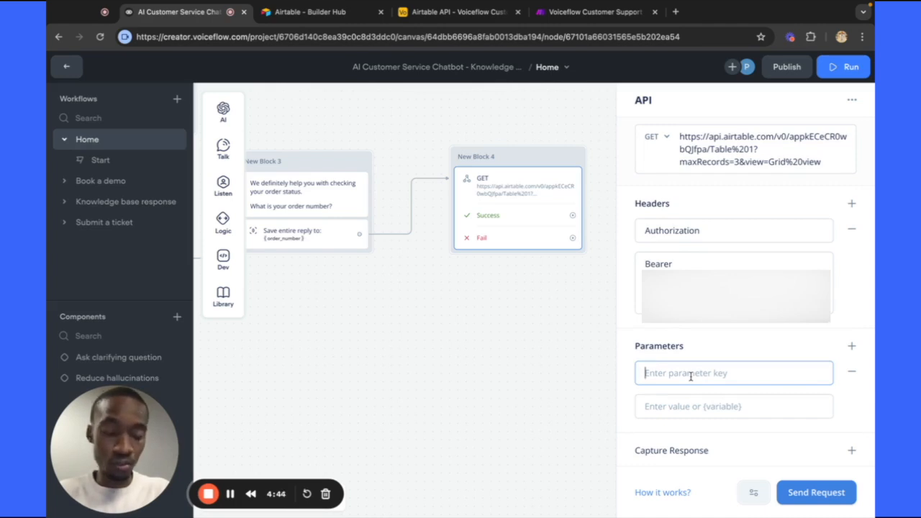
{"action": "type", "text": "fillter"}
{"action": "key", "text": "BackSpace"}
{"action": "key", "text": "BackSpace"}
{"action": "key", "text": "BackSpace"}
{"action": "key", "text": "BackSpace"}
{"action": "key", "text": "BackSpace"}
{"action": "key", "text": "BackSpace"}
{"action": "key", "text": "BackSpace"}
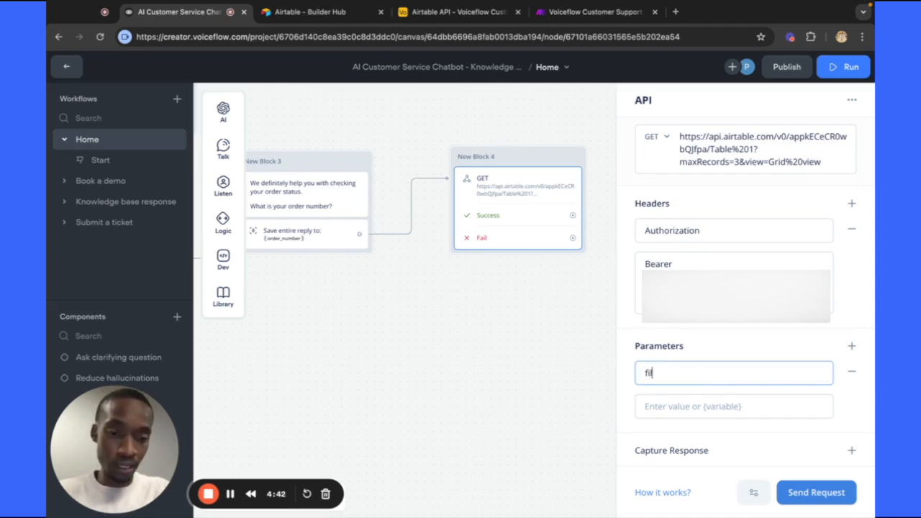
{"action": "type", "text": "filter"}
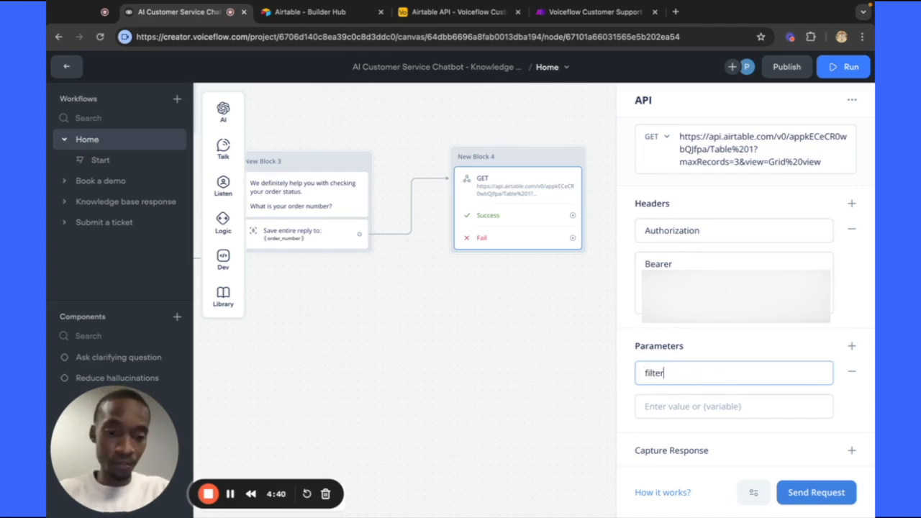
{"action": "type", "text": "ByFormula"}
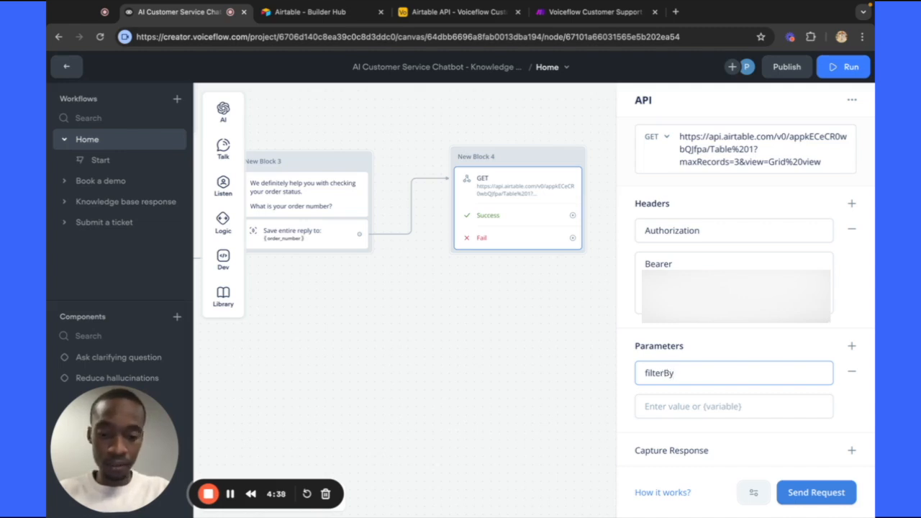
Set its value to order_number={order_number}, inserting the order_number variable.
{"action": "left_click", "coordinate": [695, 401]}
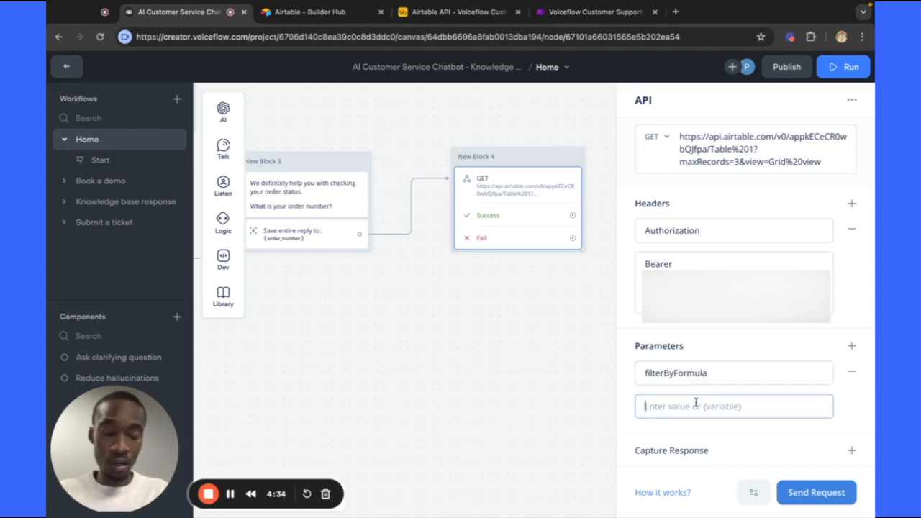
{"action": "type", "text": "or"}
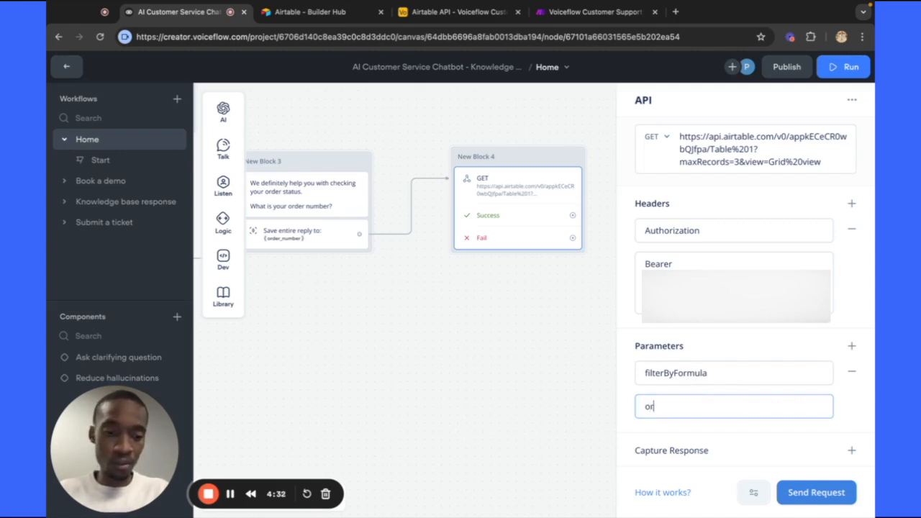
{"action": "type", "text": "der_number"}
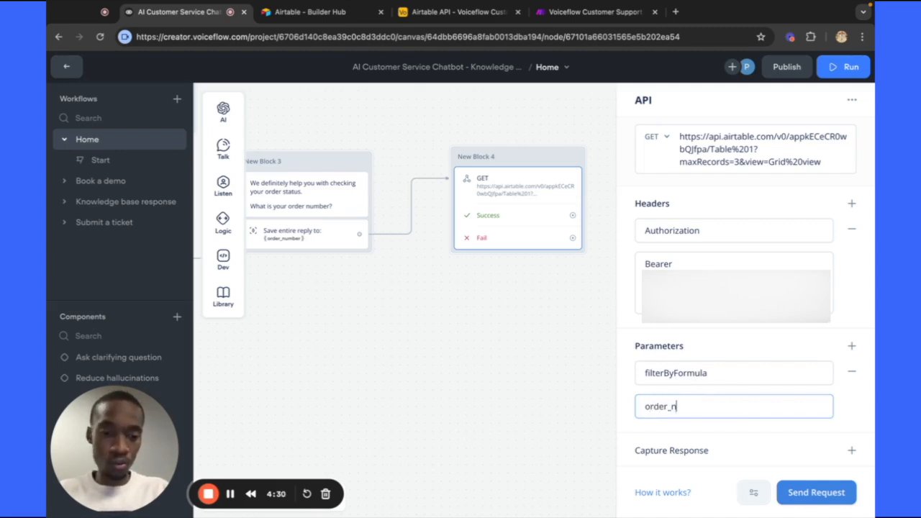
{"action": "key", "text": "BackSpace"}
{"action": "key", "text": "BackSpace"}
{"action": "key", "text": "BackSpace"}
{"action": "type", "text": "ber="}
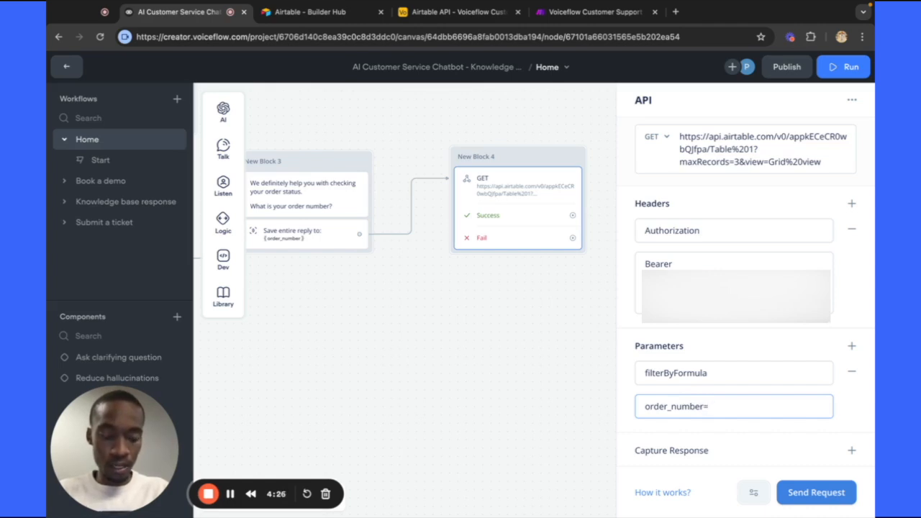
{"action": "type", "text": "{"}
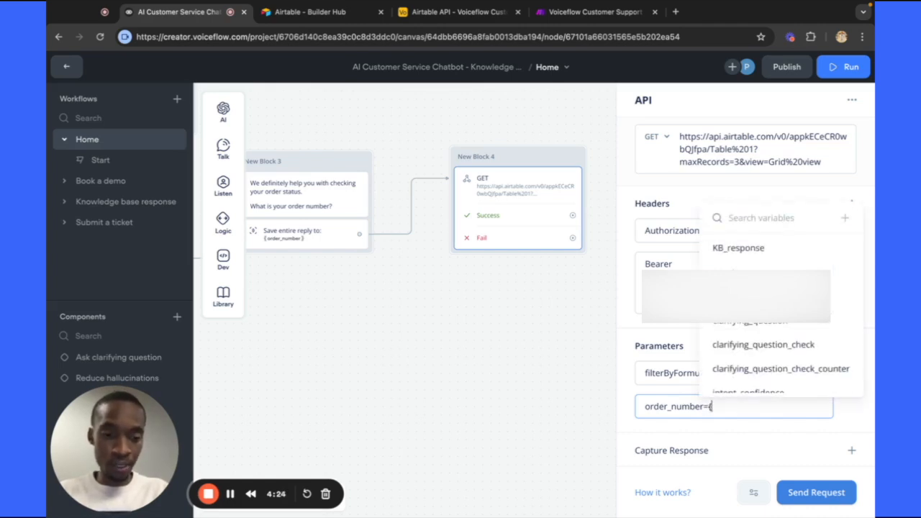
{"action": "type", "text": "ord"}
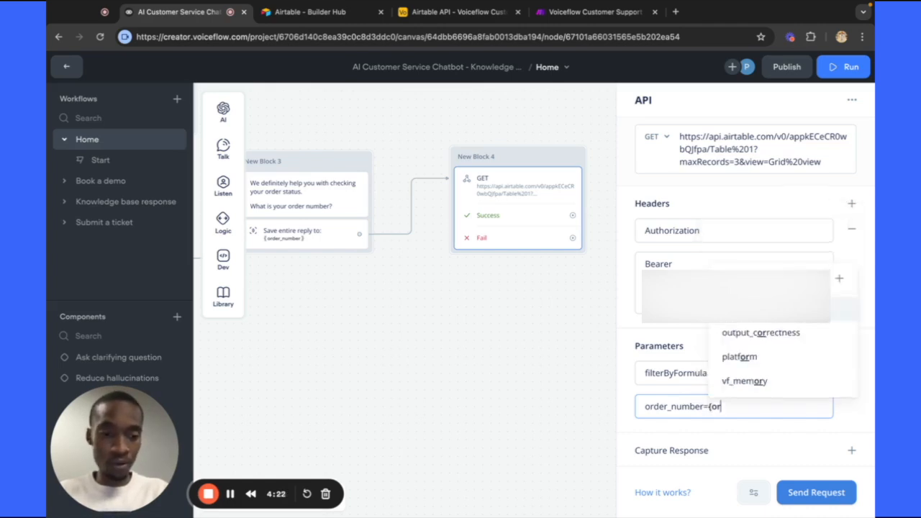
{"action": "left_click", "coordinate": [748, 458]}
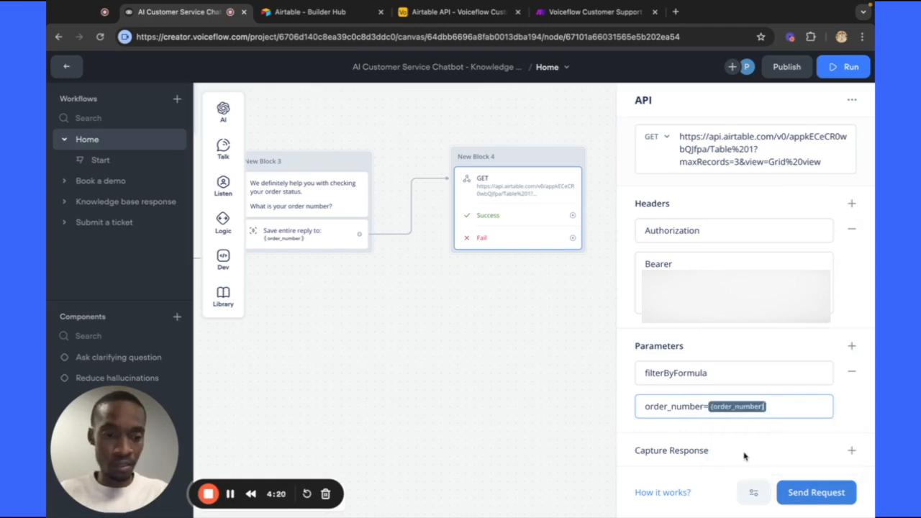
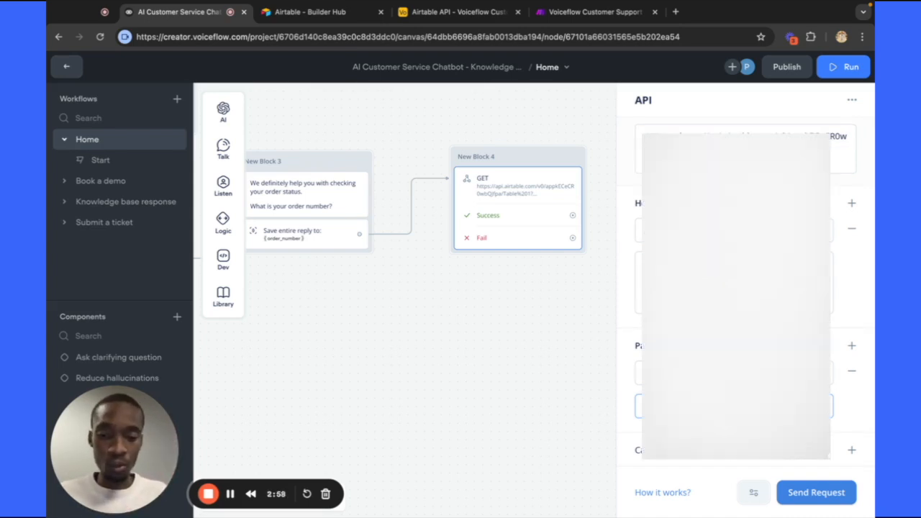
Enter response.records[0].fields.Status as the API block's Capture Response key.
{"action": "scroll", "coordinate": [847, 453], "scroll_direction": "down", "scroll_amount": 2}
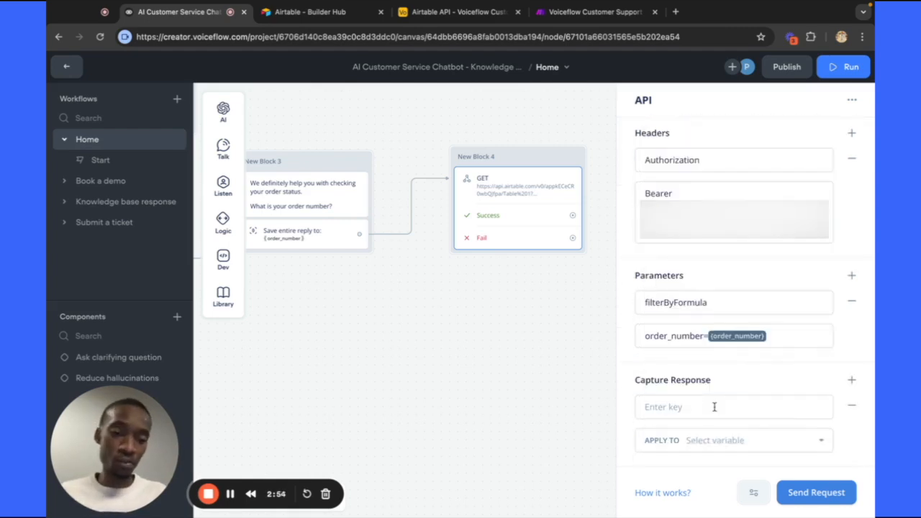
{"action": "left_click", "coordinate": [714, 406]}
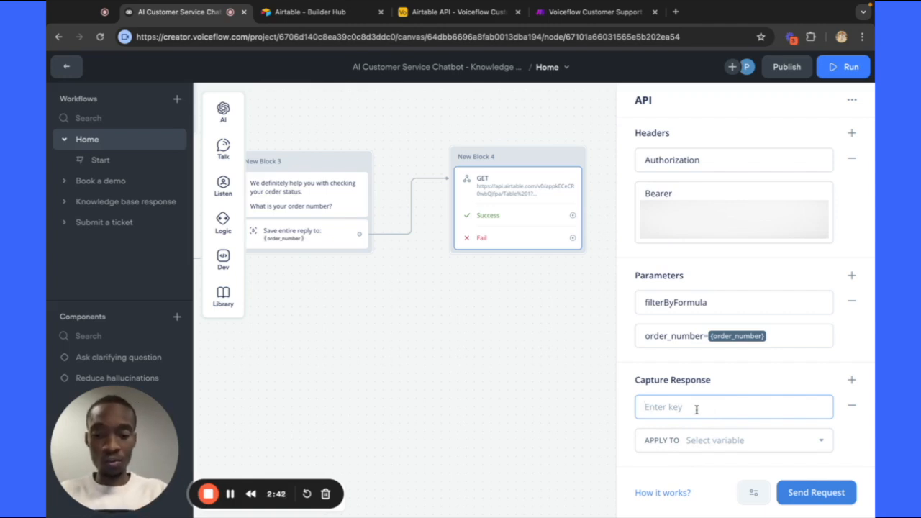
{"action": "type", "text": "response"}
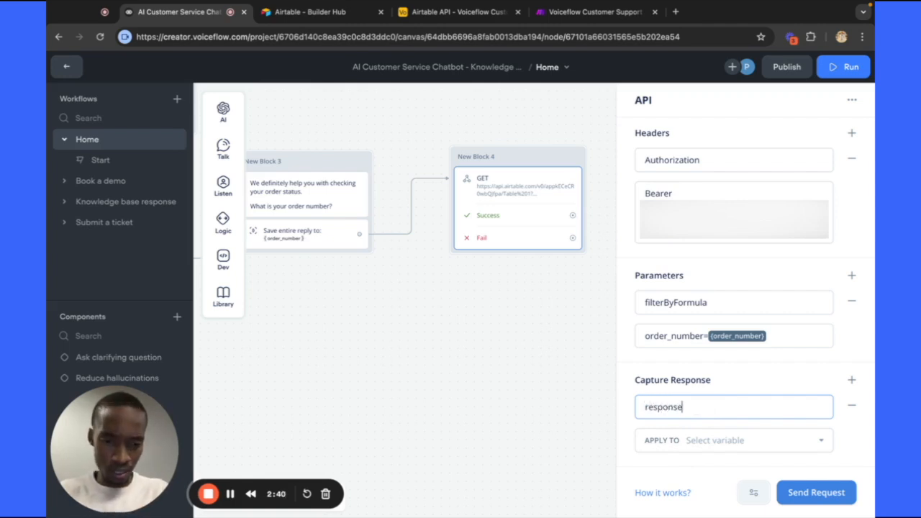
{"action": "type", "text": ".records"}
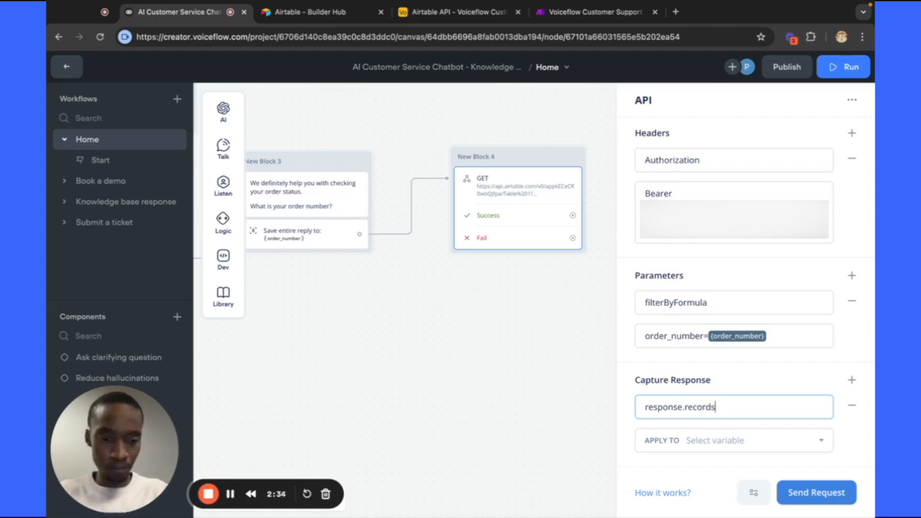
{"action": "type", "text": "["}
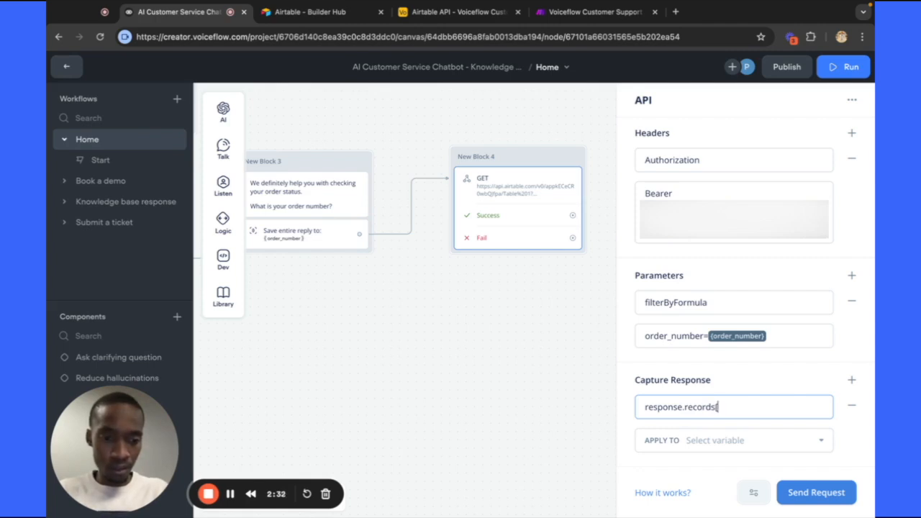
{"action": "type", "text": "0]"}
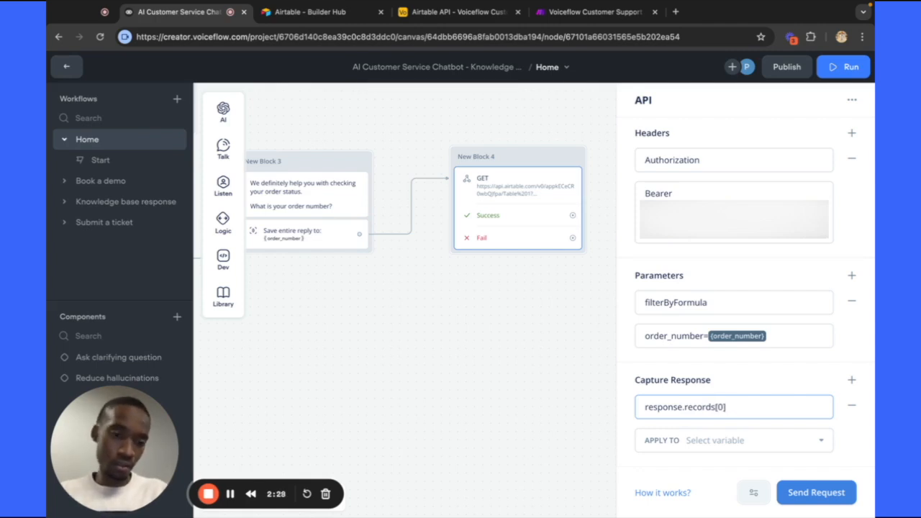
{"action": "type", "text": ".fields"}
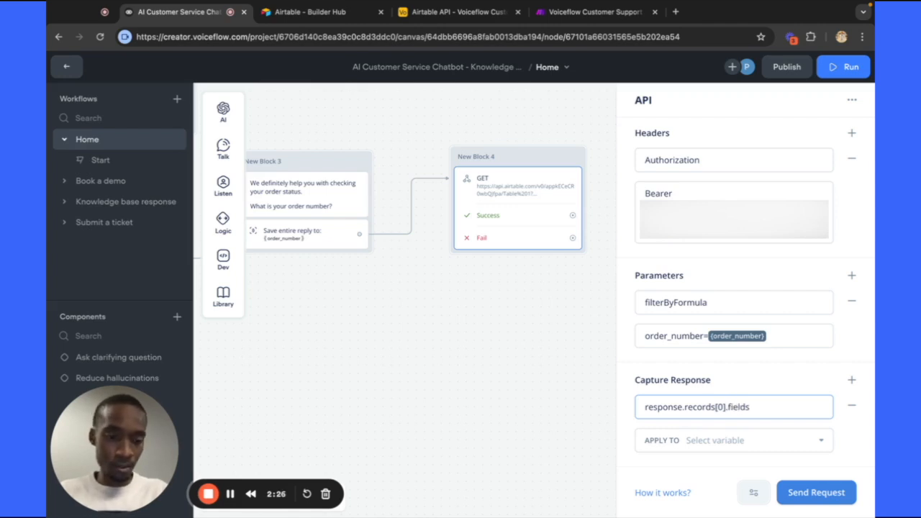
{"action": "type", "text": ".Sta"}
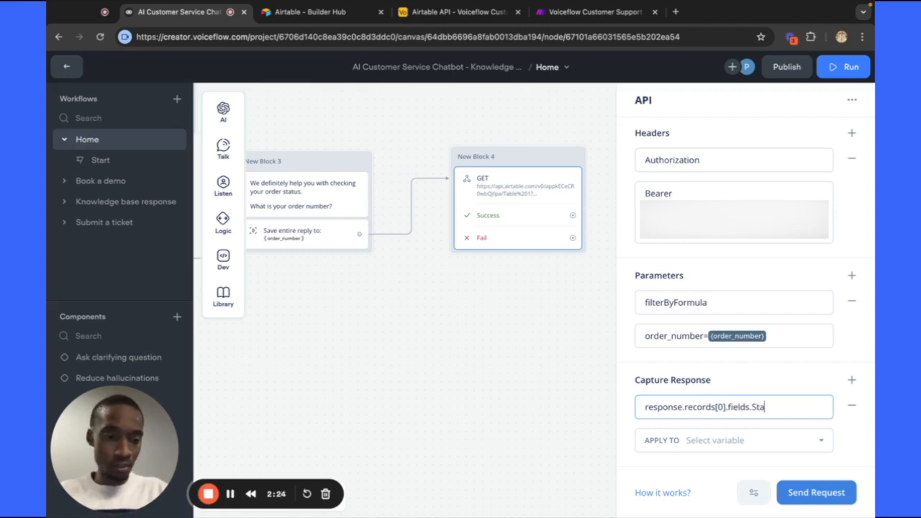
{"action": "type", "text": "tus"}
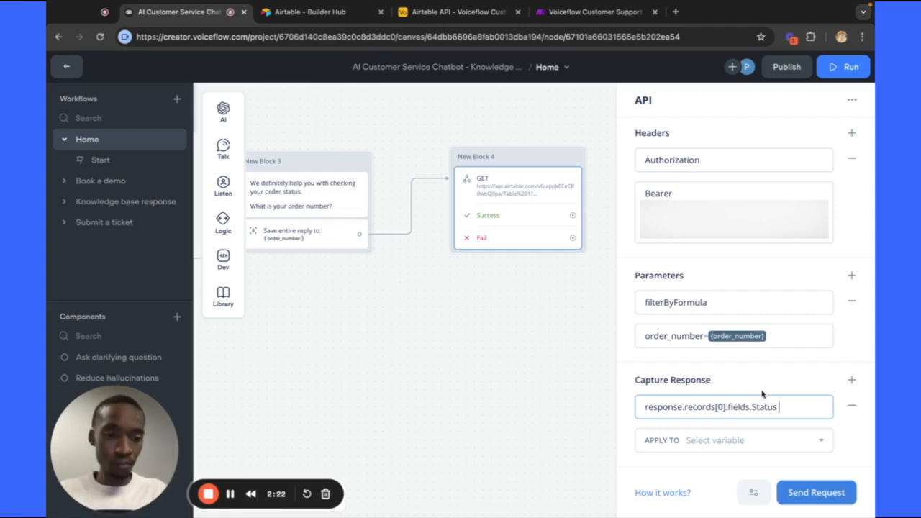
Create a new shipping_status variable and assign the captured Status value to it.
{"action": "left_click", "coordinate": [774, 441]}
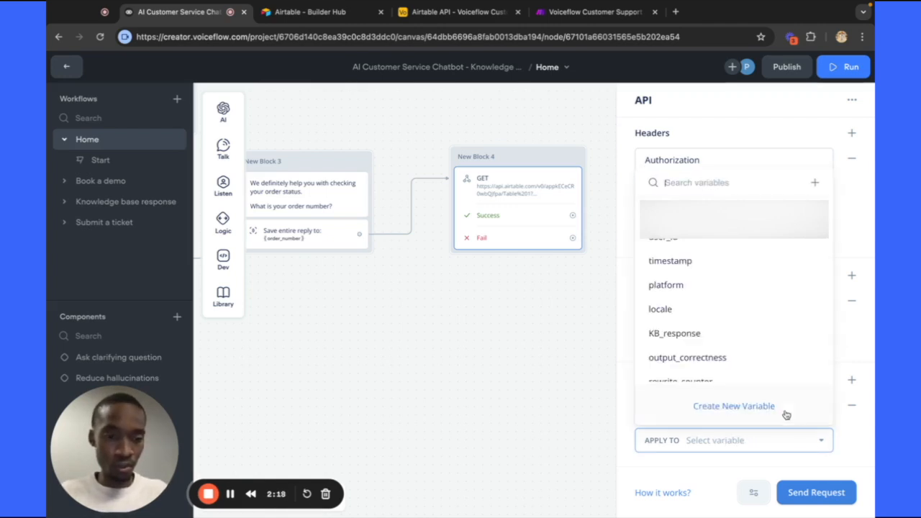
{"action": "scroll", "coordinate": [736, 329], "scroll_direction": "down", "scroll_amount": 5}
{"action": "scroll", "coordinate": [736, 331], "scroll_direction": "up", "scroll_amount": 1}
{"action": "scroll", "coordinate": [736, 333], "scroll_direction": "up", "scroll_amount": 3}
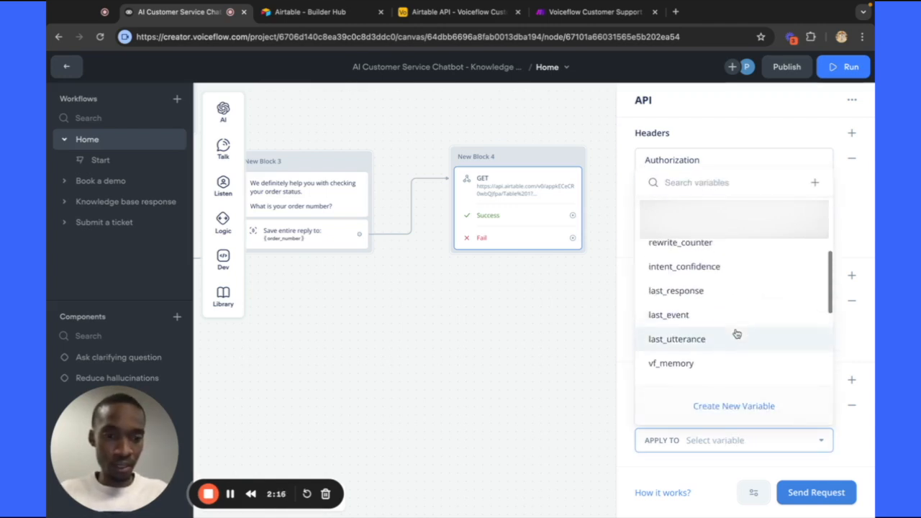
{"action": "scroll", "coordinate": [736, 333], "scroll_direction": "down", "scroll_amount": 5}
{"action": "left_click", "coordinate": [730, 407]}
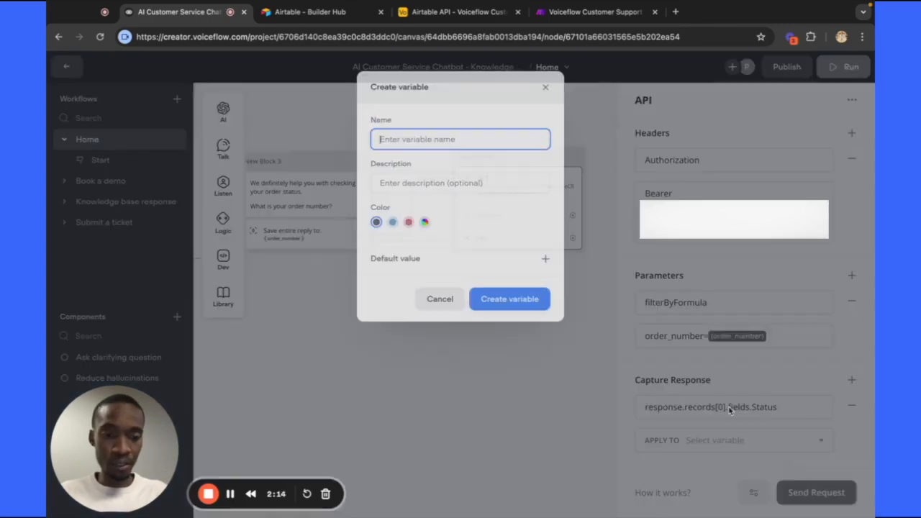
{"action": "type", "text": "cust"}
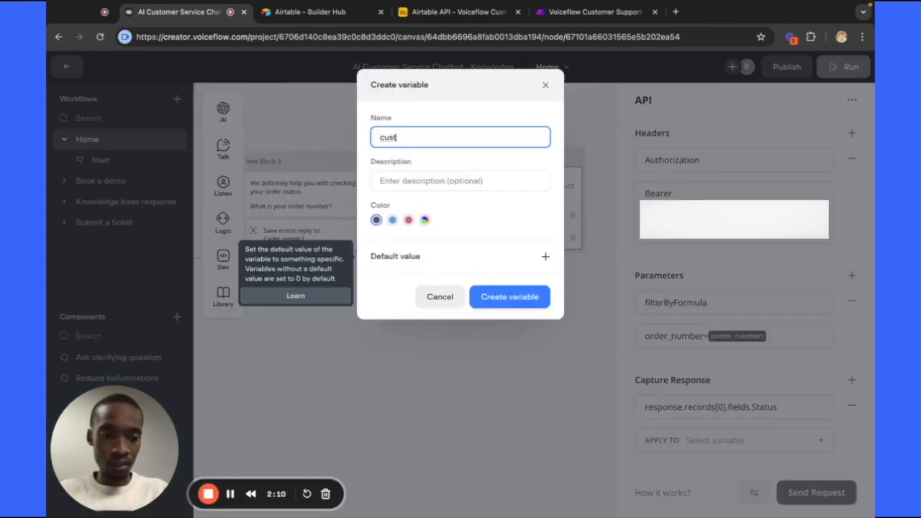
{"action": "key", "text": "BackSpace"}
{"action": "key", "text": "BackSpace"}
{"action": "key", "text": "BackSpace"}
{"action": "key", "text": "BackSpace"}
{"action": "type", "text": "shi"}
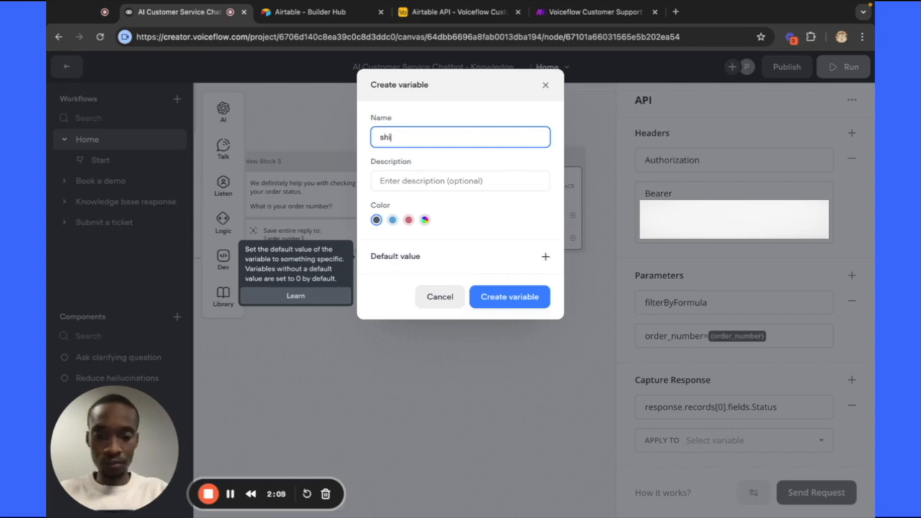
{"action": "type", "text": "pping_a"}
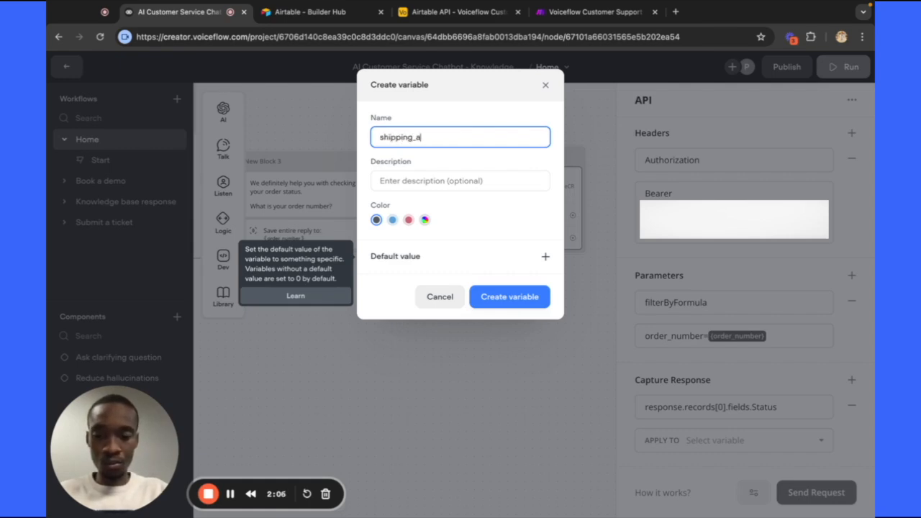
{"action": "key", "text": "BackSpace"}
{"action": "type", "text": "stat"}
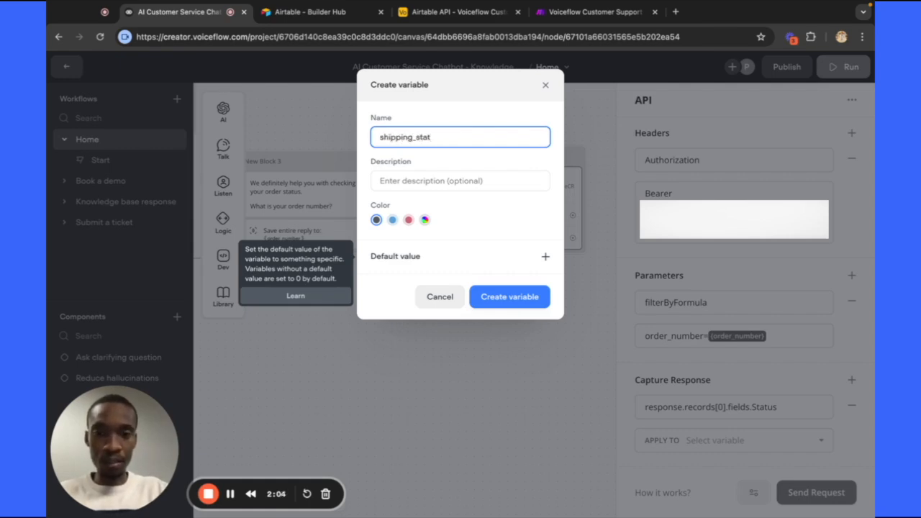
{"action": "type", "text": "us"}
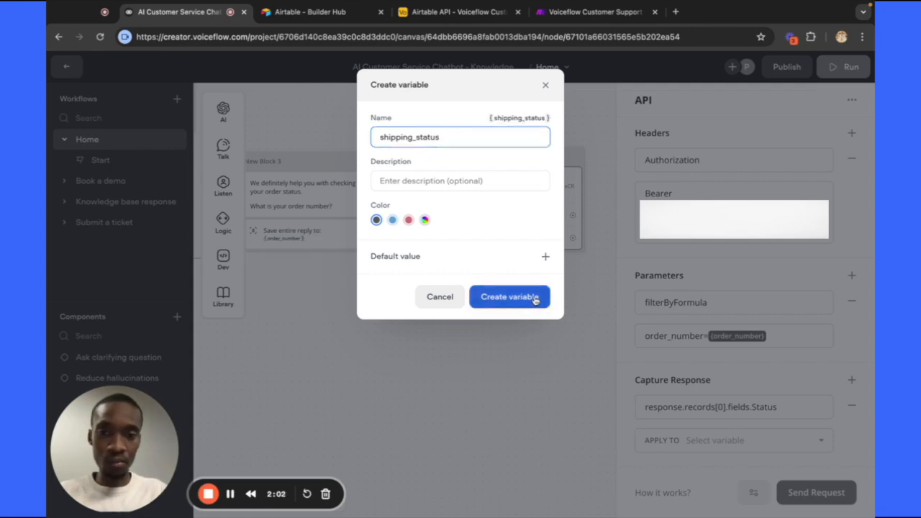
{"action": "left_click", "coordinate": [535, 299]}
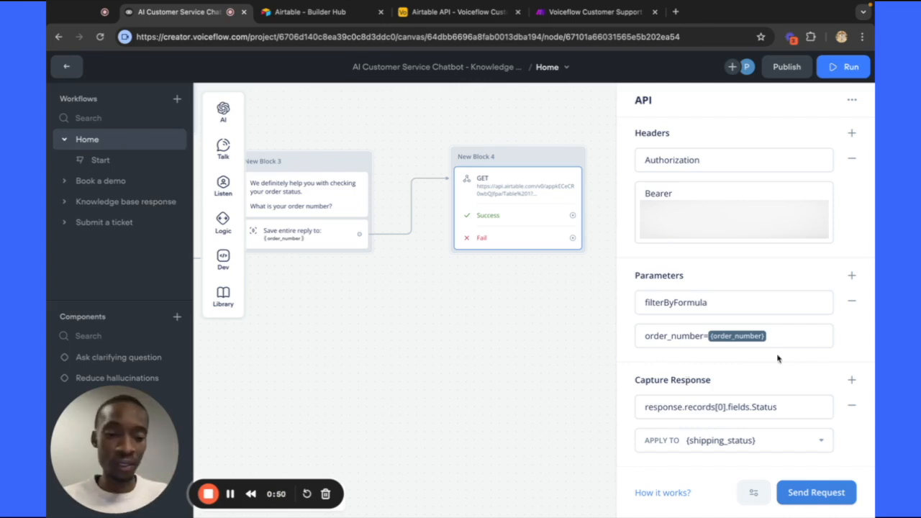
Add a second capture row, response.records[0].fields.Name, stored in a new customer_name variable.
{"action": "left_click", "coordinate": [849, 381]}
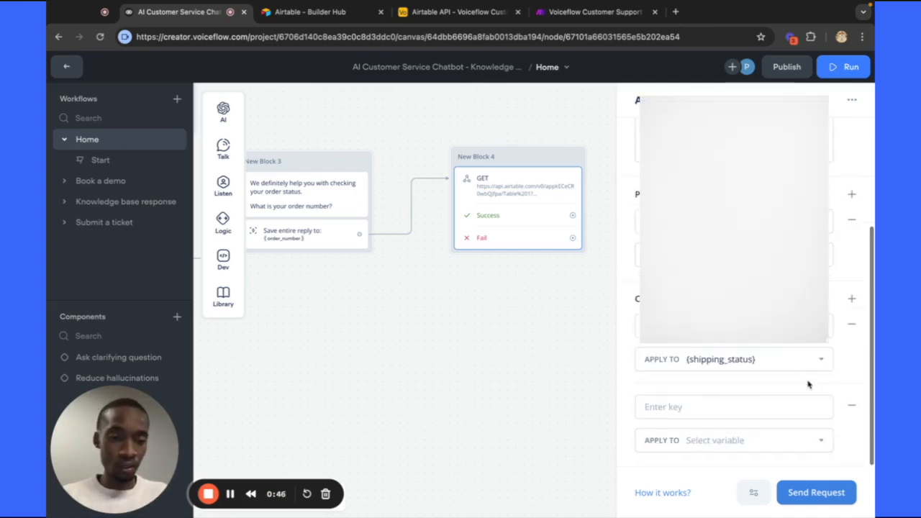
{"action": "left_click_drag", "start_coordinate": [779, 328], "coordinate": [641, 329]}
{"action": "key", "text": "ctrl+c"}
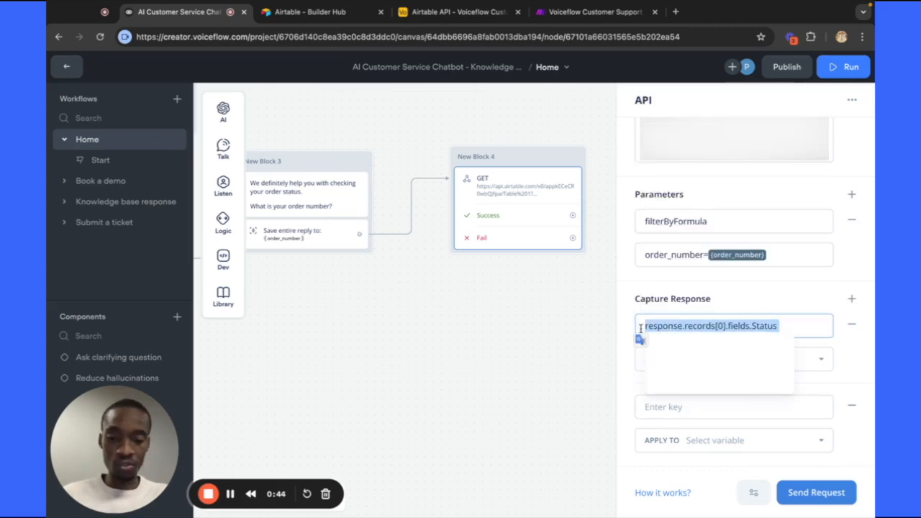
{"action": "left_click", "coordinate": [664, 406]}
{"action": "key", "text": "ctrl+v"}
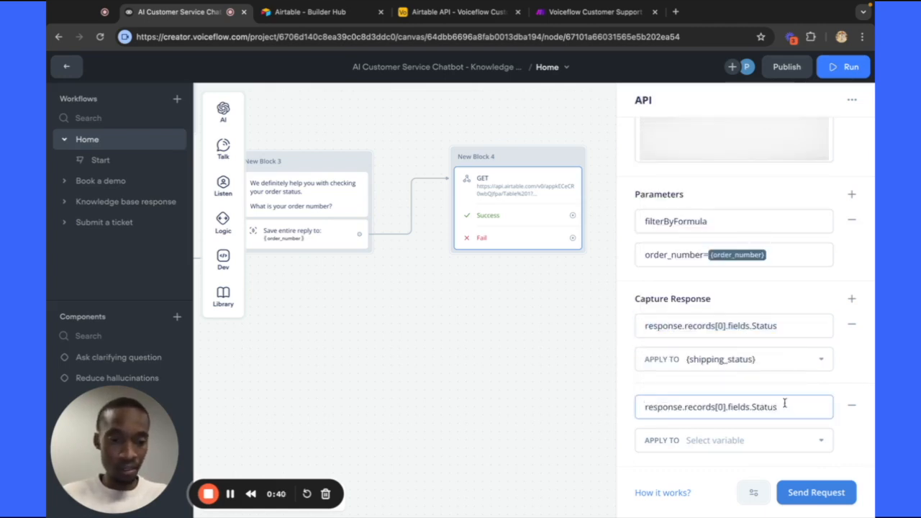
{"action": "key", "text": "BackSpace"}
{"action": "key", "text": "BackSpace"}
{"action": "key", "text": "BackSpace"}
{"action": "key", "text": "BackSpace"}
{"action": "key", "text": "BackSpace"}
{"action": "key", "text": "BackSpace"}
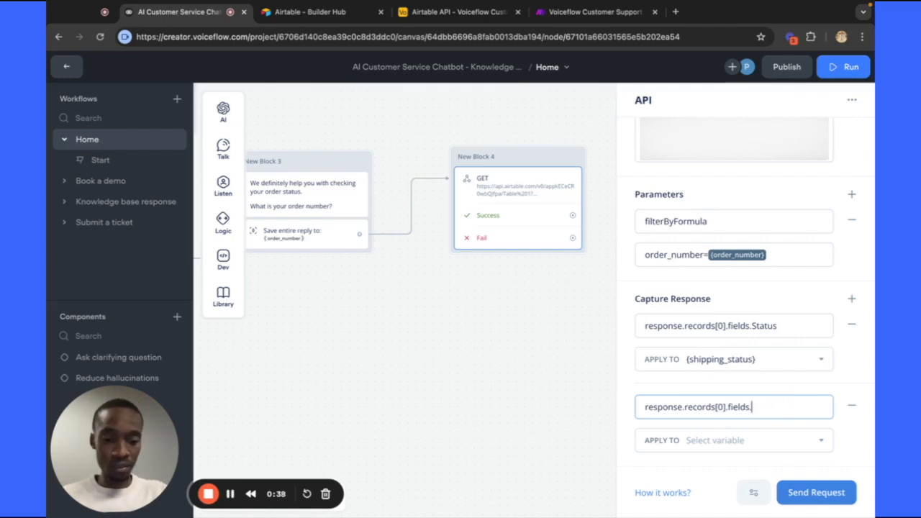
{"action": "type", "text": "Name"}
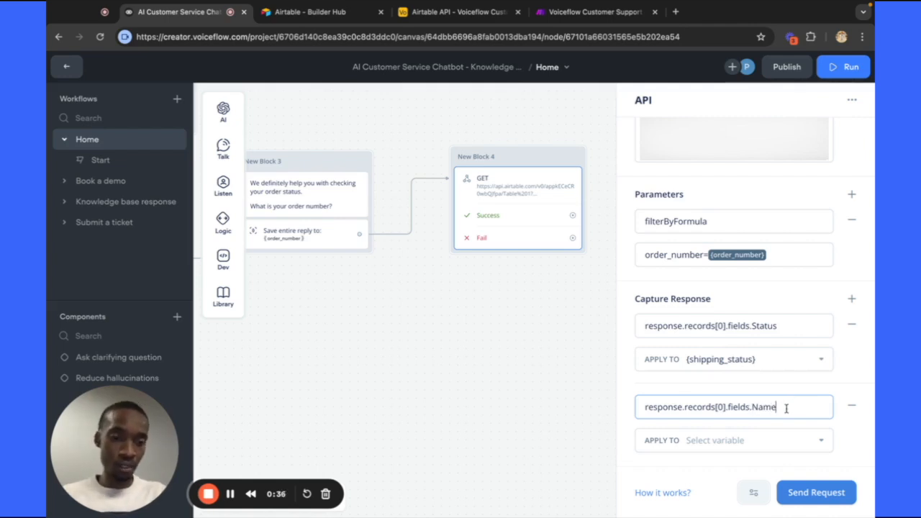
{"action": "left_click", "coordinate": [825, 444]}
{"action": "left_click", "coordinate": [825, 444]}
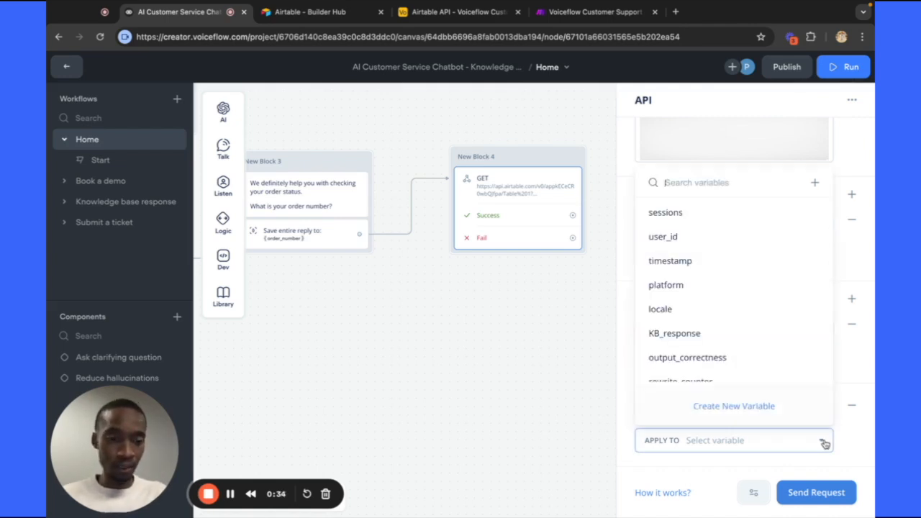
{"action": "left_click", "coordinate": [734, 406]}
{"action": "type", "text": "cust"}
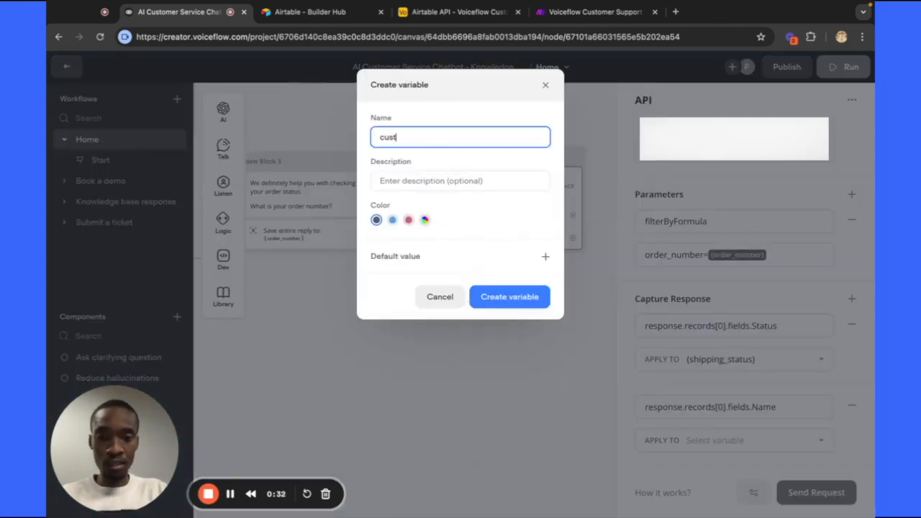
{"action": "type", "text": "omer_nam"}
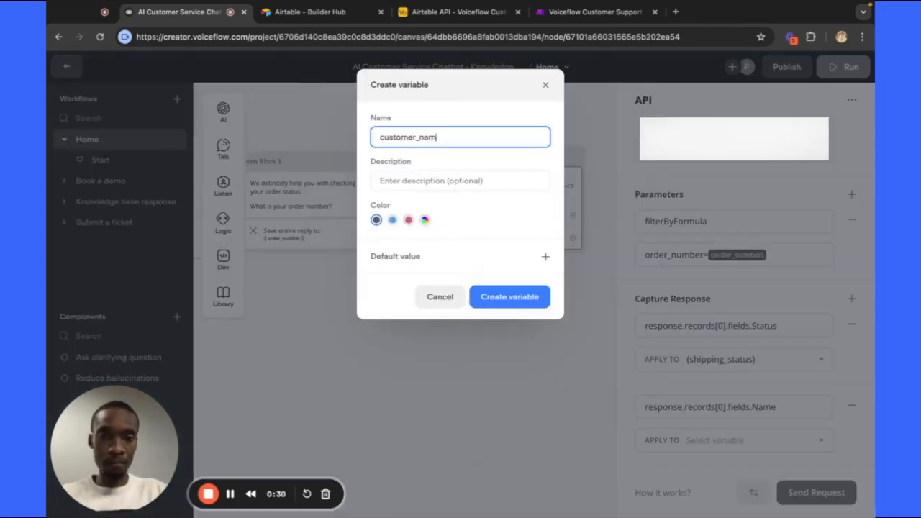
{"action": "type", "text": "e"}
{"action": "left_click", "coordinate": [543, 302]}
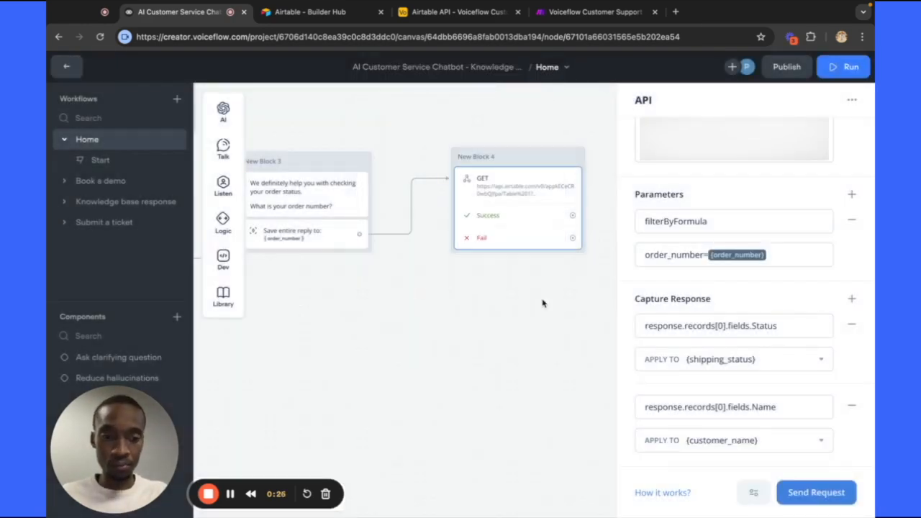
Test the Airtable request with order number 123; it returns 201 OK with status Shipped.
{"action": "left_click", "coordinate": [807, 492]}
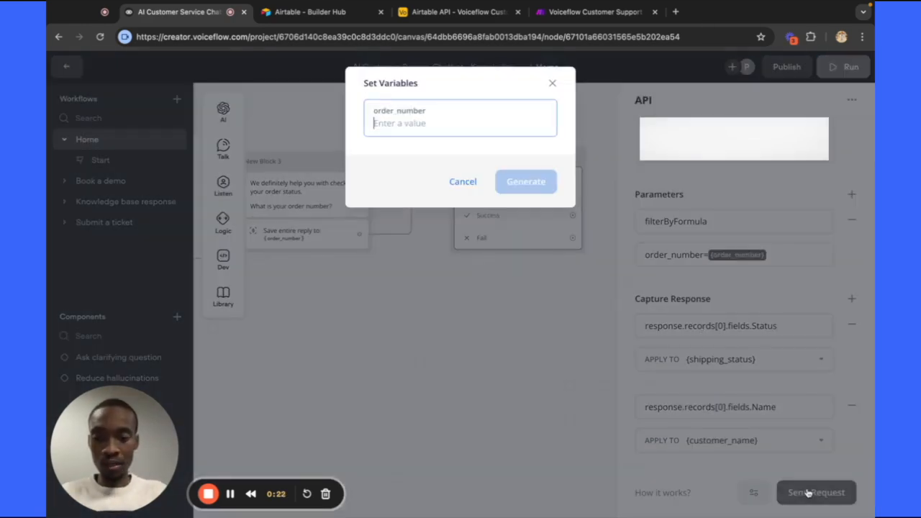
{"action": "type", "text": "123"}
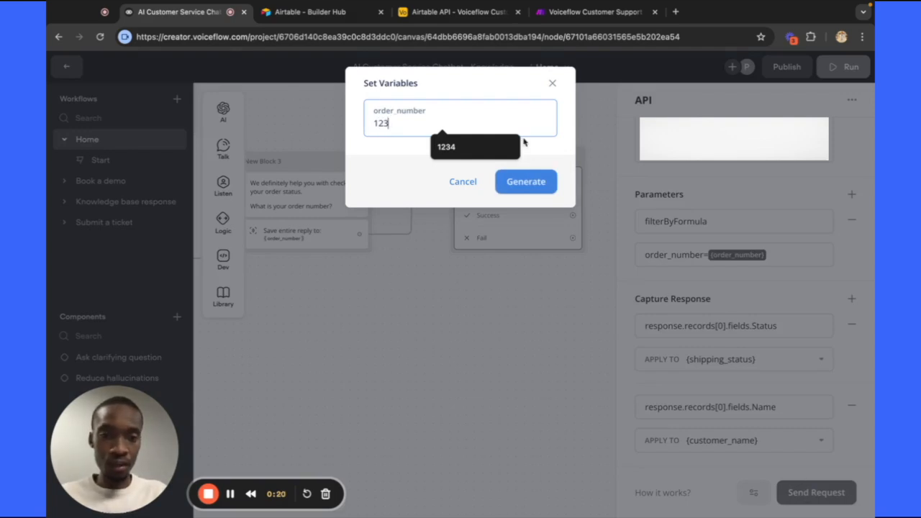
{"action": "left_click", "coordinate": [530, 181]}
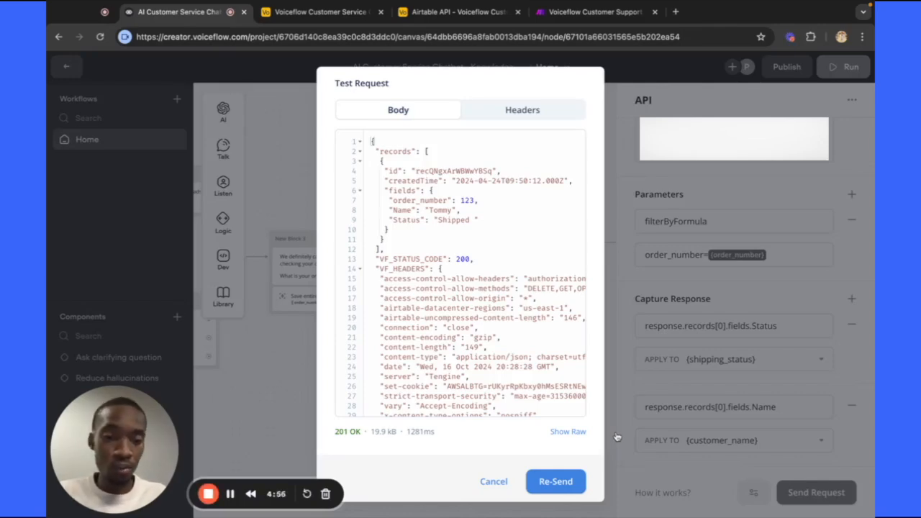
{"action": "left_click", "coordinate": [636, 375]}
{"action": "scroll", "coordinate": [636, 376], "scroll_direction": "up", "scroll_amount": 4}
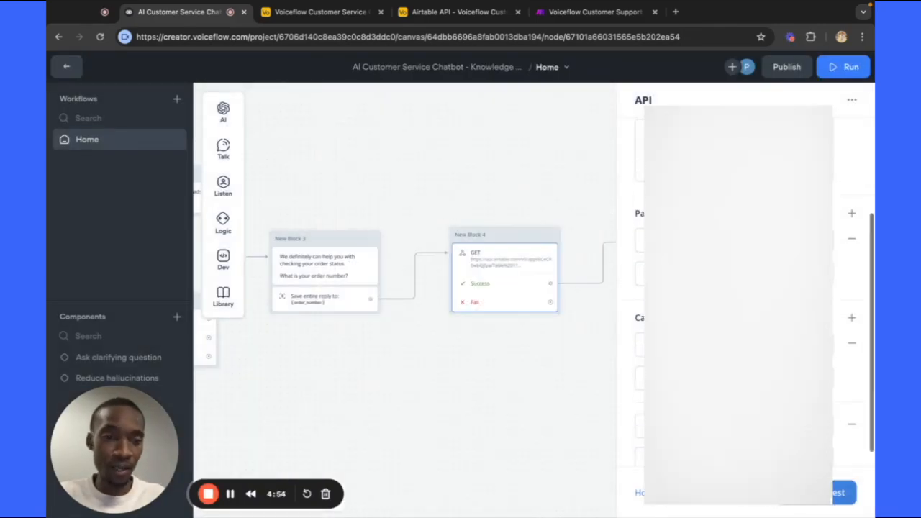
{"action": "scroll", "coordinate": [741, 287], "scroll_direction": "up", "scroll_amount": 1}
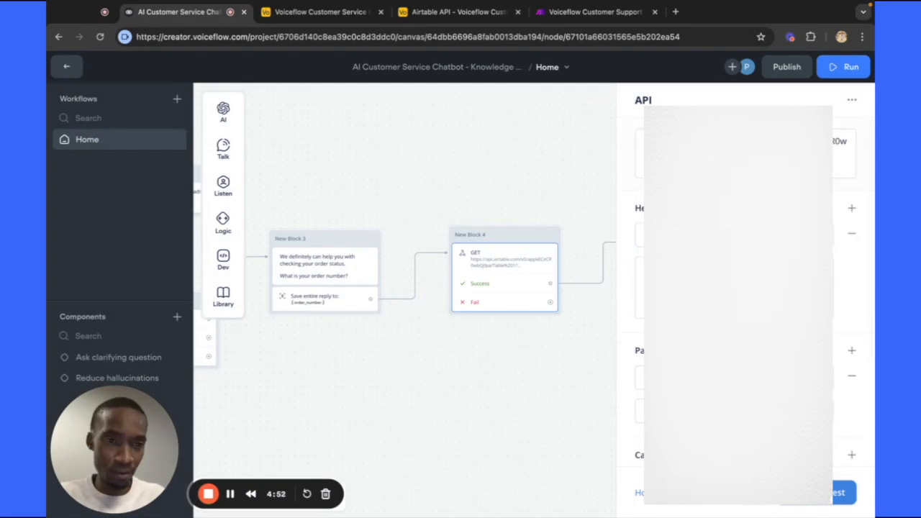
{"action": "scroll", "coordinate": [741, 288], "scroll_direction": "down", "scroll_amount": 4}
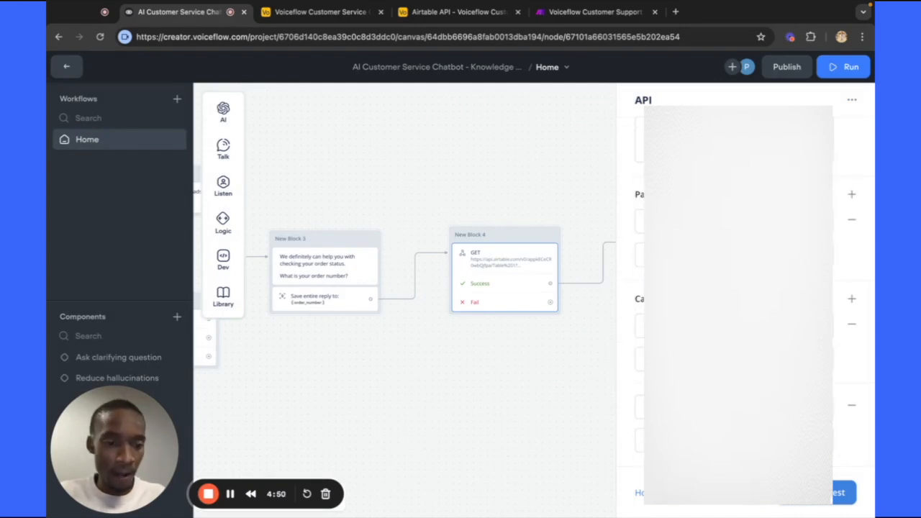
Close the API settings and start a prototype test from New Block 1.
{"action": "left_click", "coordinate": [534, 383]}
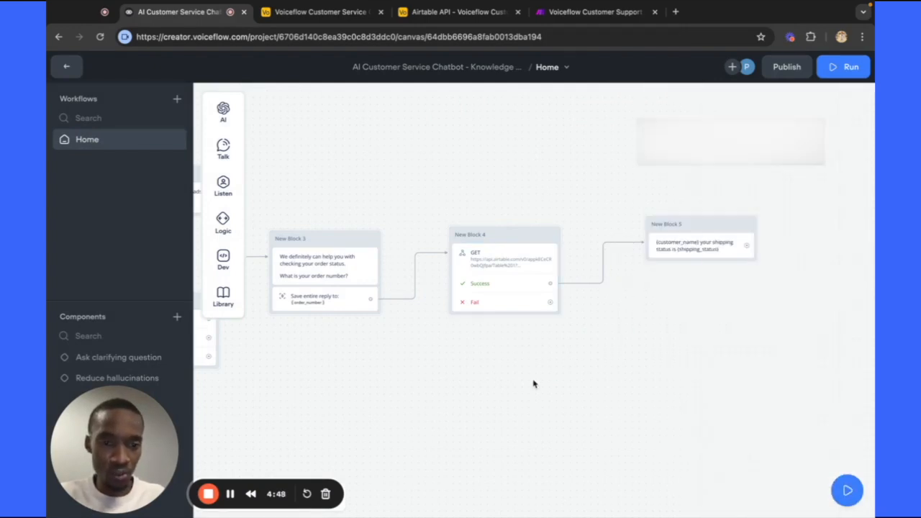
{"action": "scroll", "coordinate": [534, 384], "scroll_direction": "left", "scroll_amount": 8}
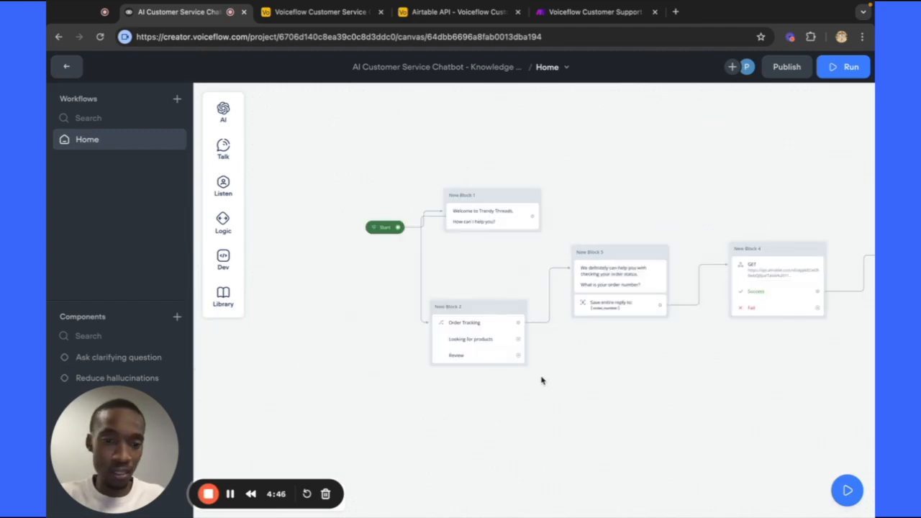
{"action": "scroll", "coordinate": [581, 375], "scroll_direction": "right", "scroll_amount": 3}
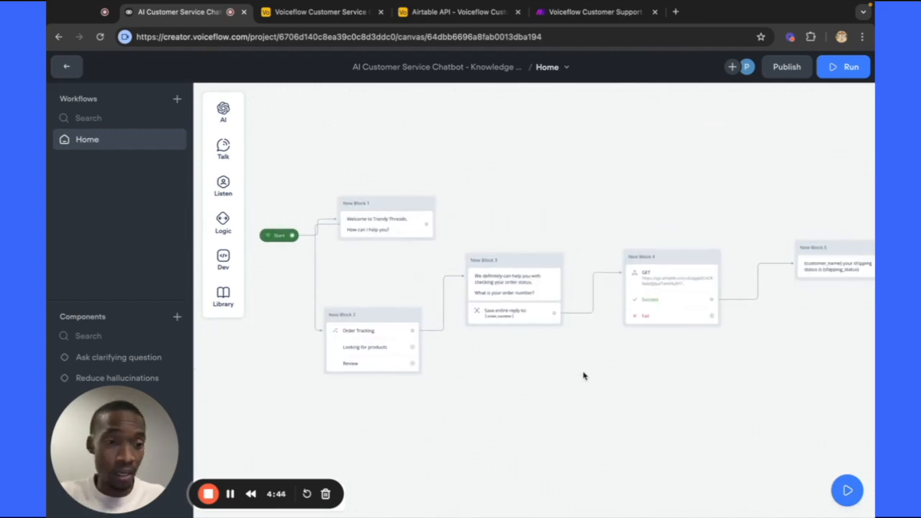
{"action": "scroll", "coordinate": [586, 374], "scroll_direction": "left", "scroll_amount": 5}
{"action": "scroll", "coordinate": [588, 370], "scroll_direction": "up", "scroll_amount": 2}
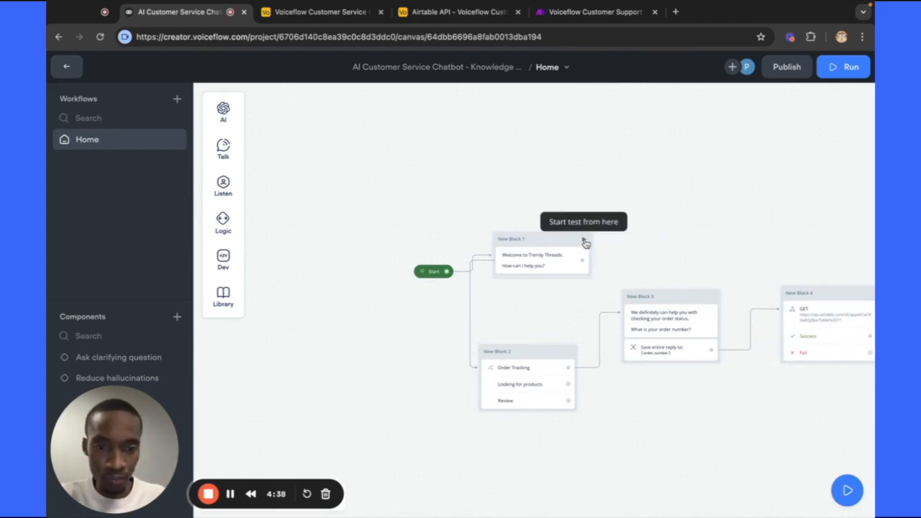
{"action": "left_click", "coordinate": [584, 242]}
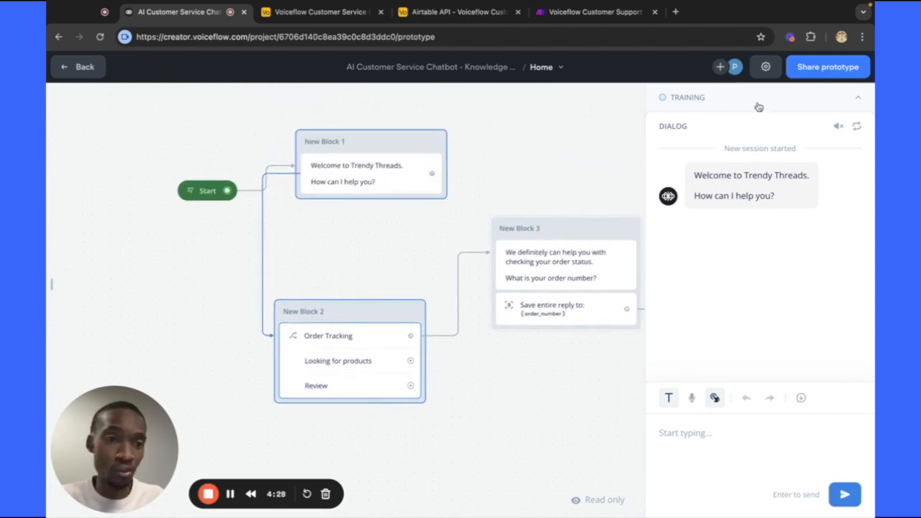
Send 'I would like to track my order' in the test chat.
{"action": "left_click", "coordinate": [860, 101]}
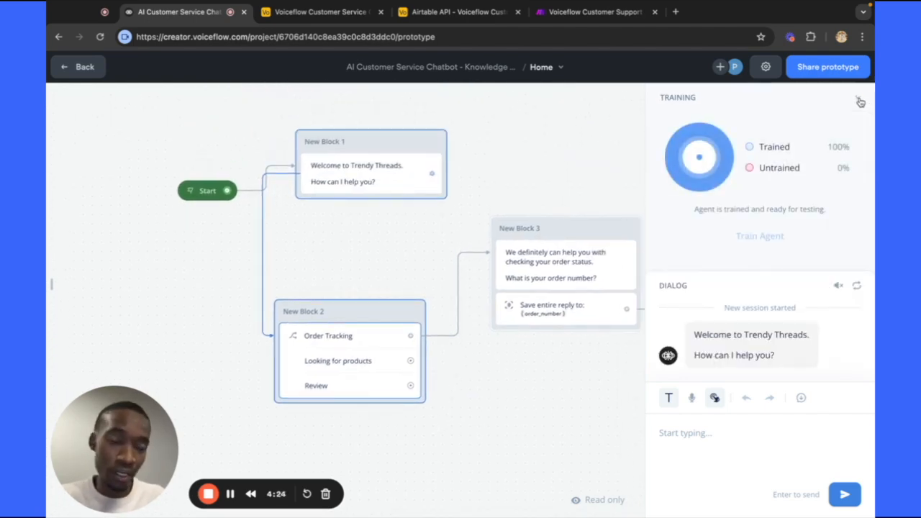
{"action": "left_click", "coordinate": [860, 101]}
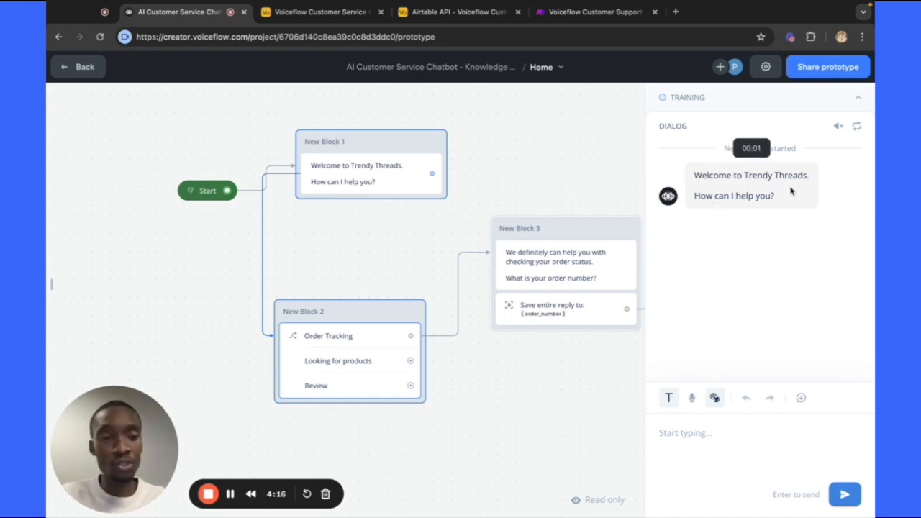
{"action": "left_click", "coordinate": [712, 434]}
{"action": "type", "text": "I would"}
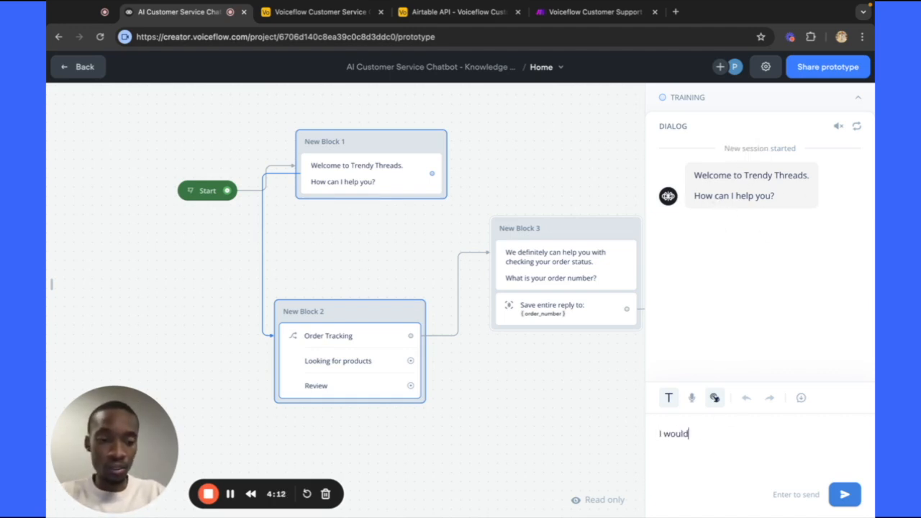
{"action": "type", "text": " like tyo"}
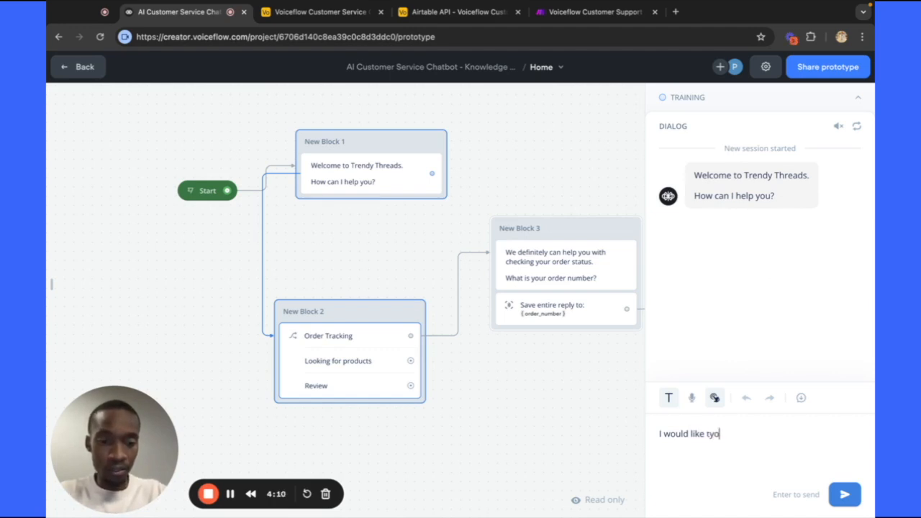
{"action": "type", "text": " track my order"}
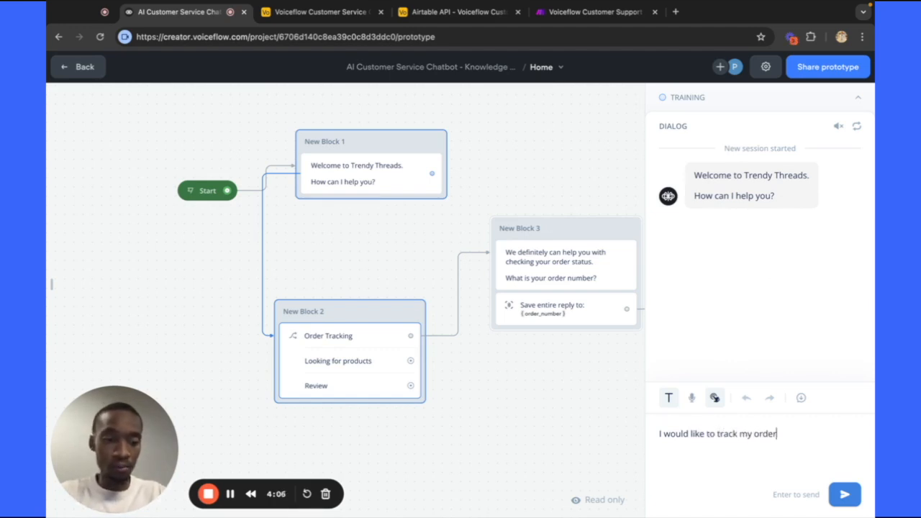
{"action": "key", "text": "Return"}
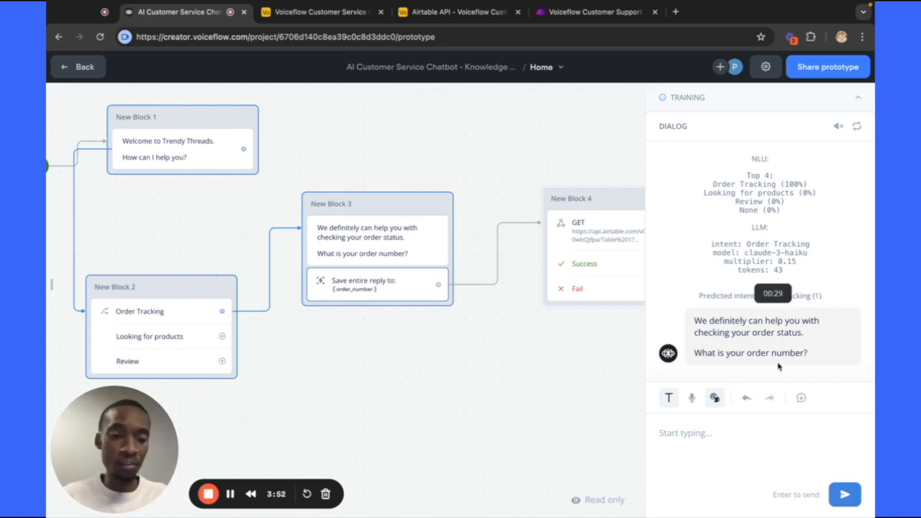
Reply with order number 1234 so the bot reports shipping status In-transit.
{"action": "left_click", "coordinate": [700, 435]}
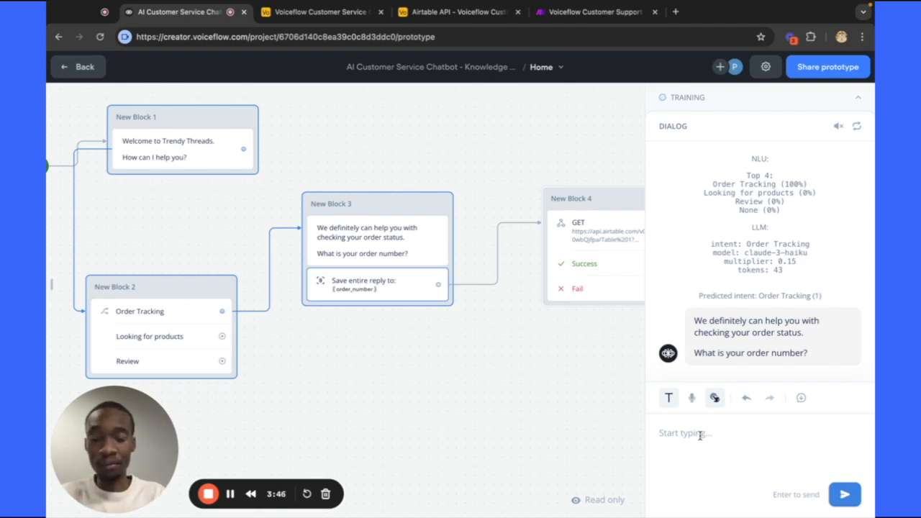
{"action": "type", "text": "1234"}
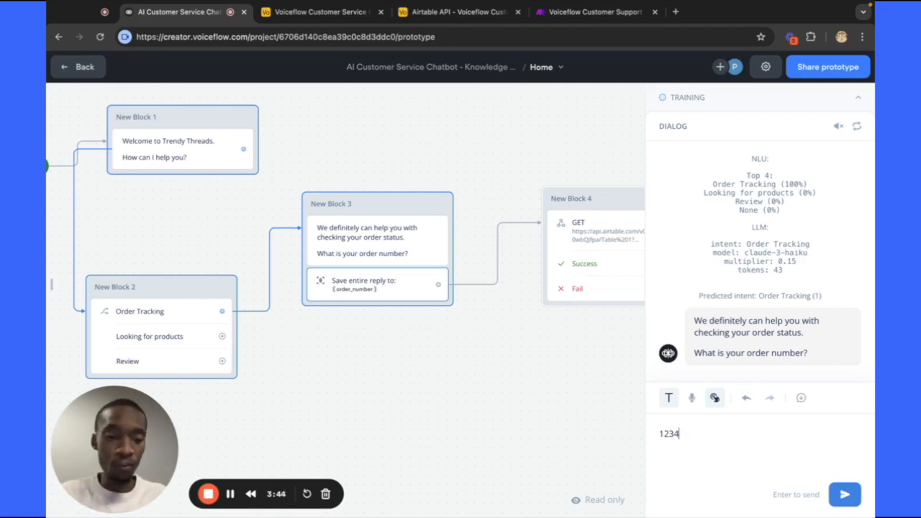
{"action": "key", "text": "Return"}
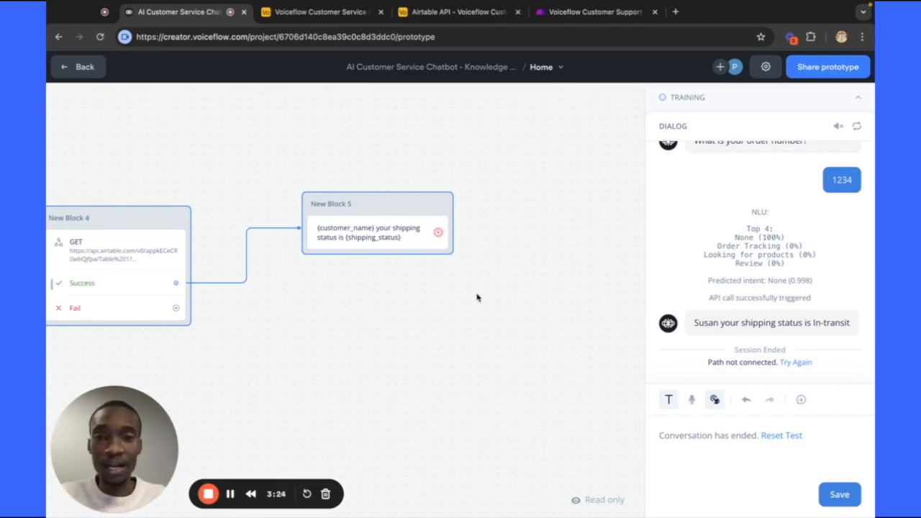
{"action": "left_click", "coordinate": [323, 20]}
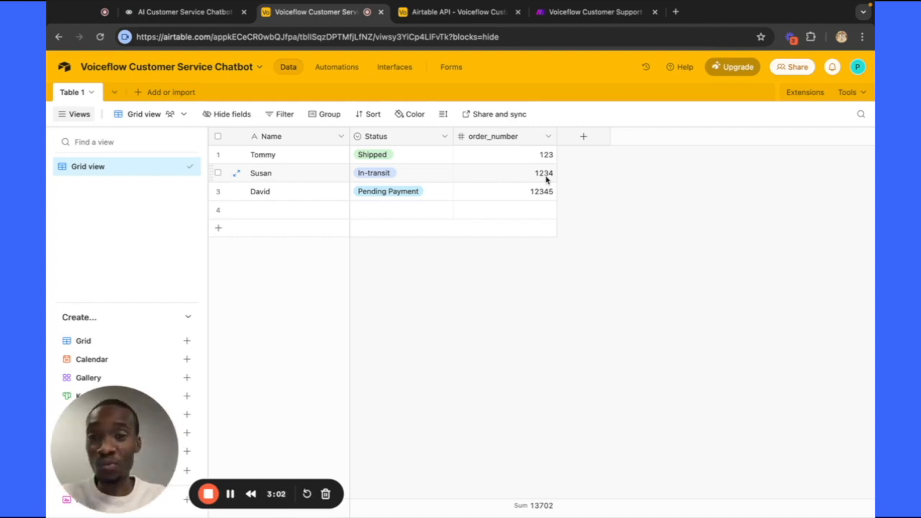
{"action": "left_click", "coordinate": [220, 13]}
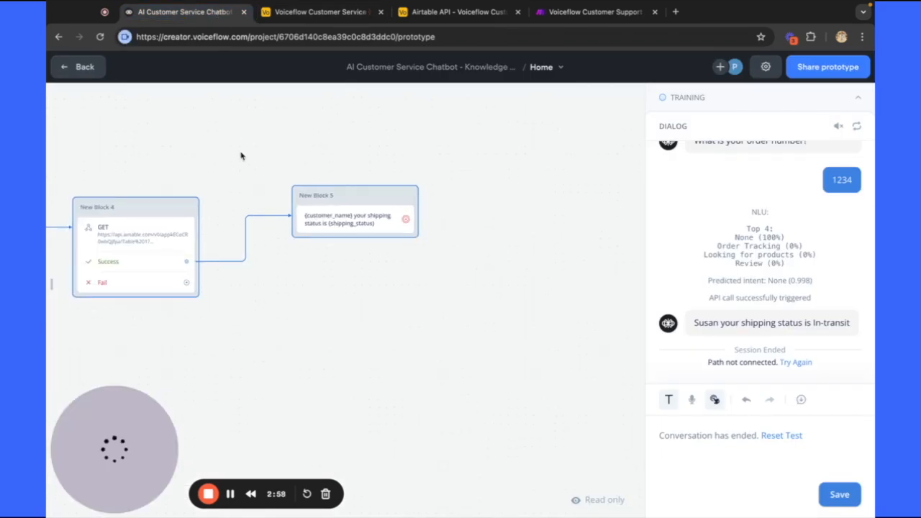
Confirm the Training panel shows the agent 100% trained, then open New Block 2's choice settings.
{"action": "scroll", "coordinate": [242, 155], "scroll_direction": "left", "scroll_amount": 4}
{"action": "scroll", "coordinate": [350, 155], "scroll_direction": "left", "scroll_amount": 6}
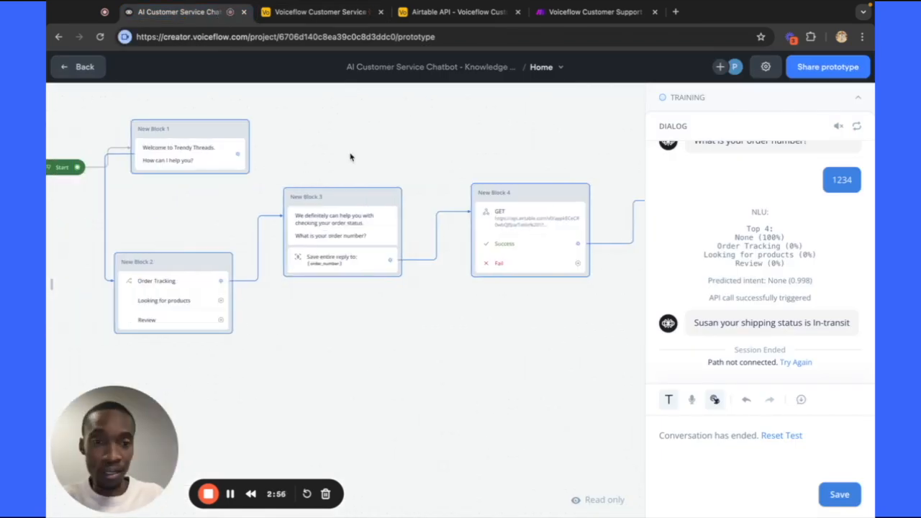
{"action": "scroll", "coordinate": [350, 157], "scroll_direction": "up", "scroll_amount": 1}
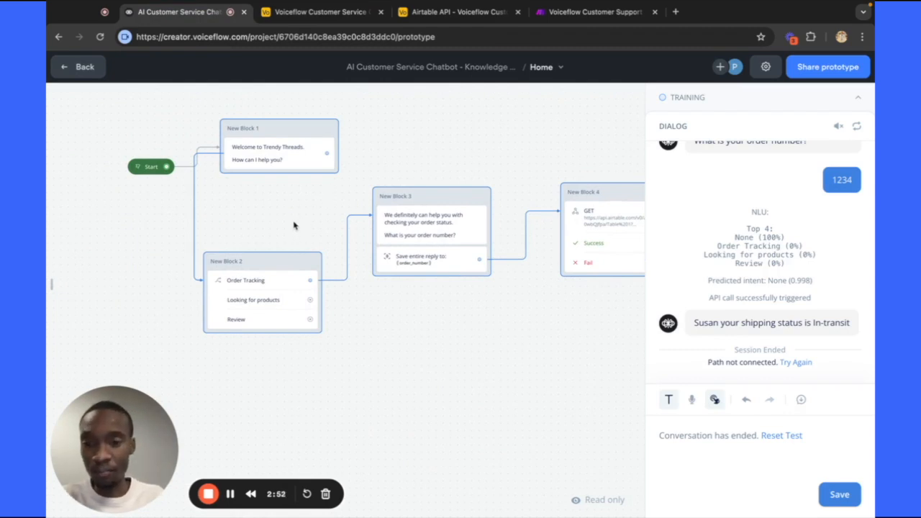
{"action": "scroll", "coordinate": [328, 309], "scroll_direction": "down", "scroll_amount": 2}
{"action": "scroll", "coordinate": [327, 309], "scroll_direction": "down", "scroll_amount": 1}
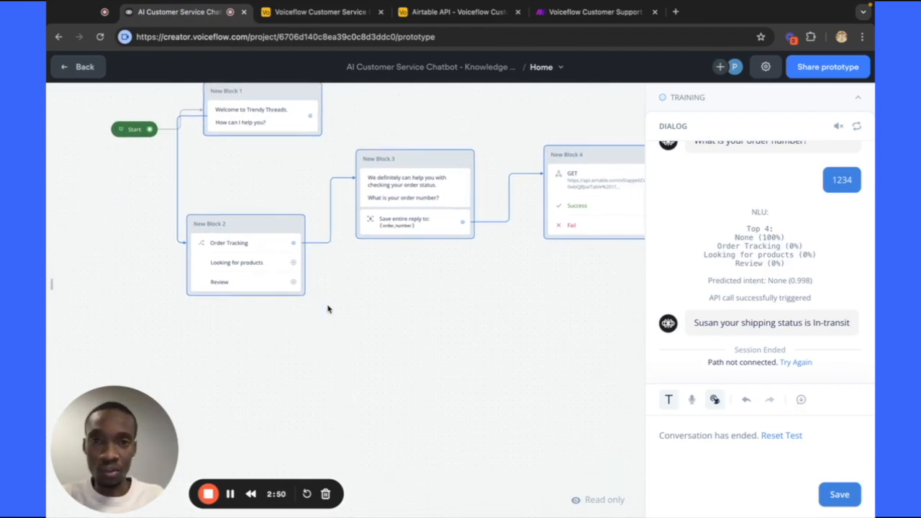
{"action": "left_click", "coordinate": [861, 101]}
{"action": "left_click", "coordinate": [861, 101]}
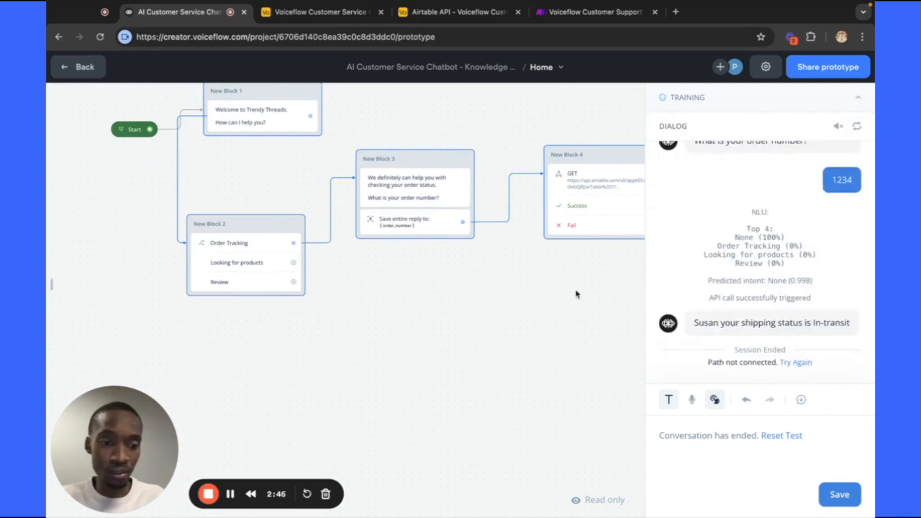
{"action": "scroll", "coordinate": [489, 367], "scroll_direction": "left", "scroll_amount": 4}
{"action": "scroll", "coordinate": [490, 367], "scroll_direction": "up", "scroll_amount": 3}
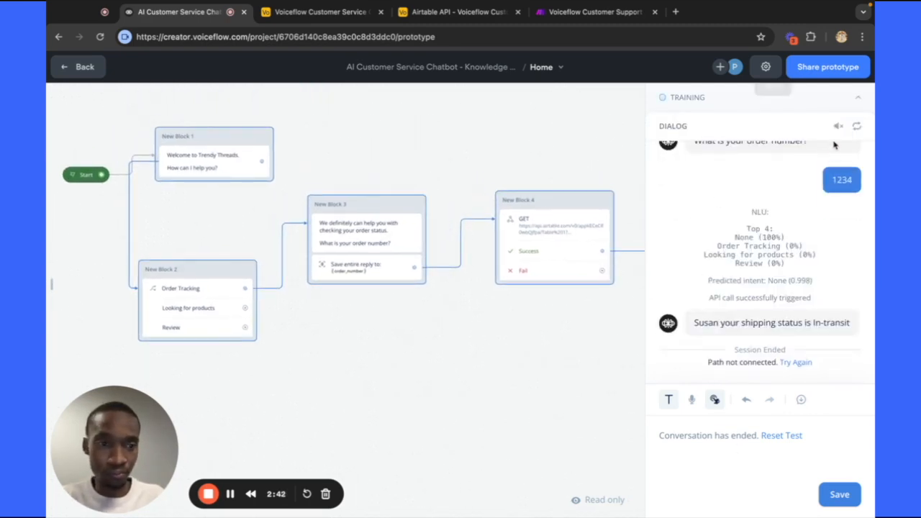
{"action": "left_click", "coordinate": [857, 99]}
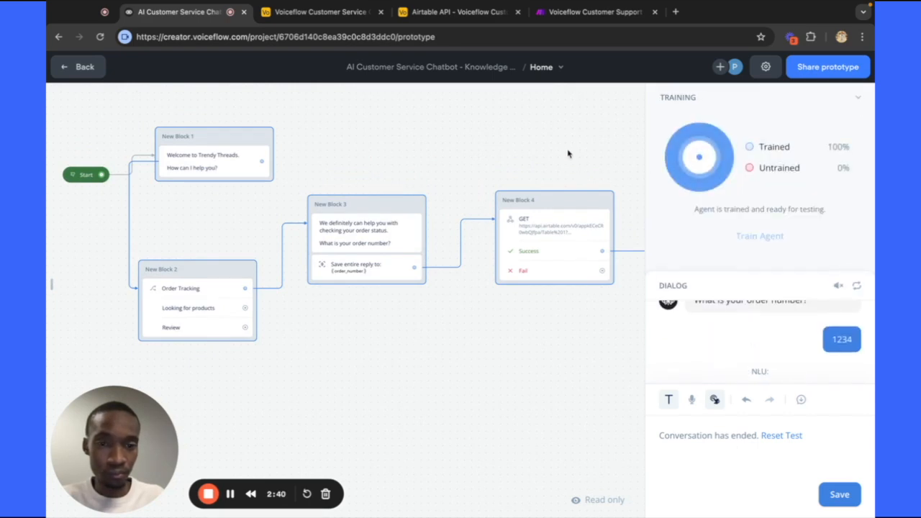
{"action": "left_click", "coordinate": [227, 277]}
{"action": "left_click", "coordinate": [228, 287]}
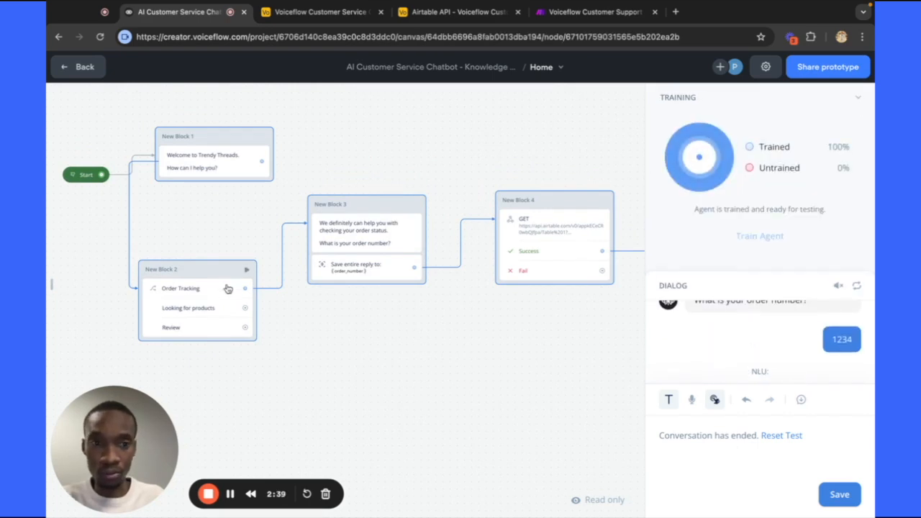
Reopen the choice step's settings listing Order Tracking, Looking for products and Review.
{"action": "left_click", "coordinate": [367, 358]}
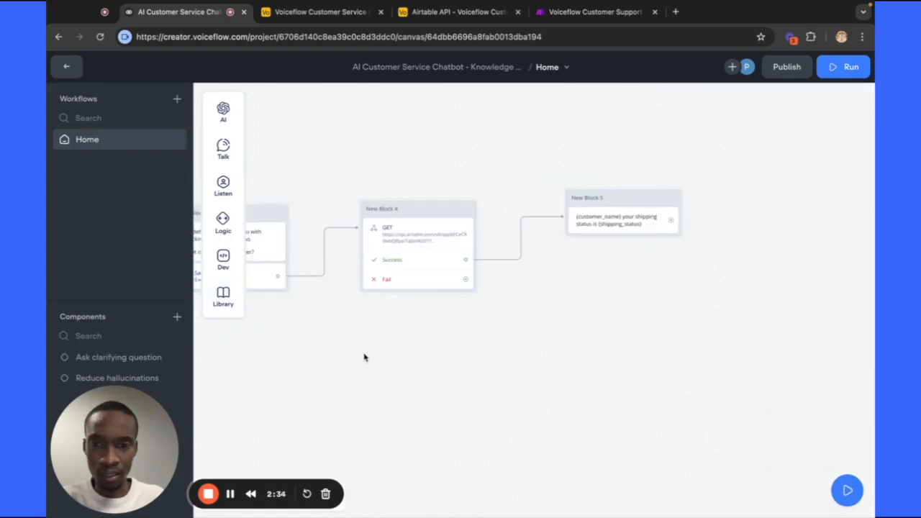
{"action": "scroll", "coordinate": [365, 357], "scroll_direction": "left", "scroll_amount": 4}
{"action": "scroll", "coordinate": [365, 358], "scroll_direction": "down", "scroll_amount": 1}
{"action": "scroll", "coordinate": [364, 358], "scroll_direction": "down", "scroll_amount": 1}
{"action": "scroll", "coordinate": [365, 357], "scroll_direction": "right", "scroll_amount": 1}
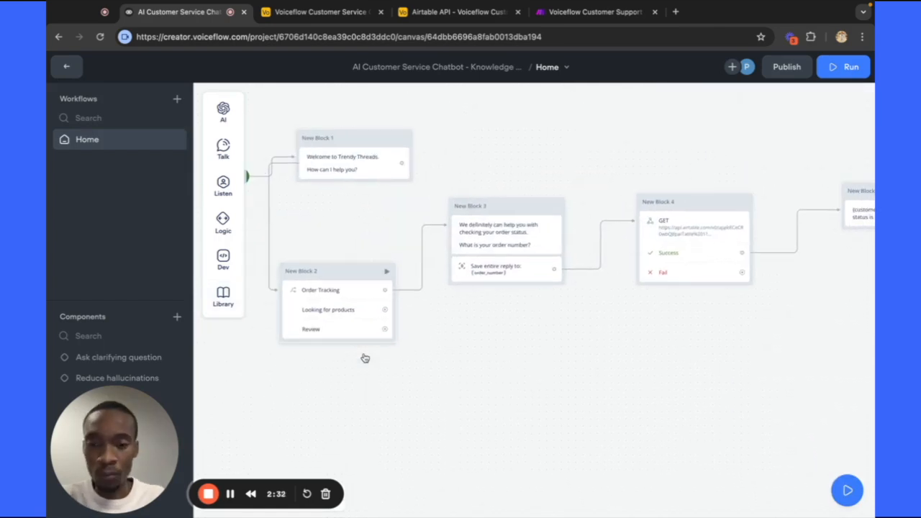
{"action": "scroll", "coordinate": [386, 309], "scroll_direction": "right", "scroll_amount": 1}
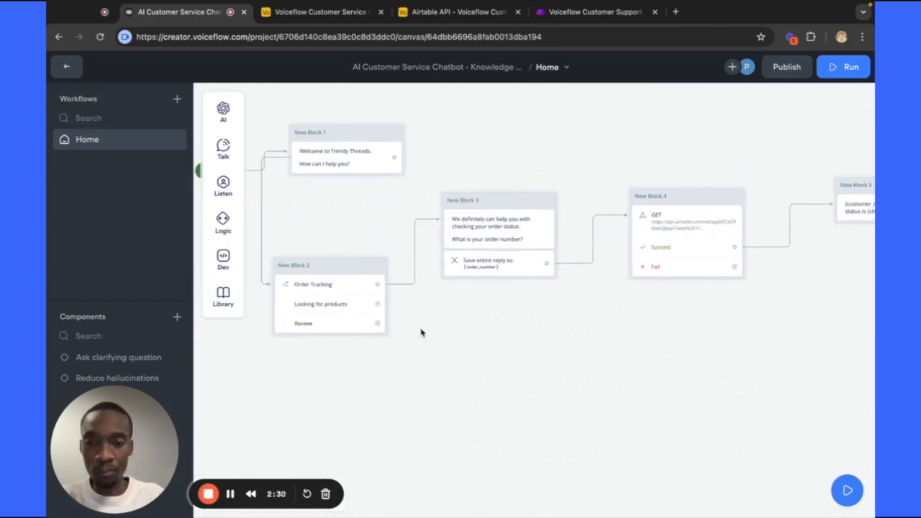
{"action": "left_click", "coordinate": [346, 307]}
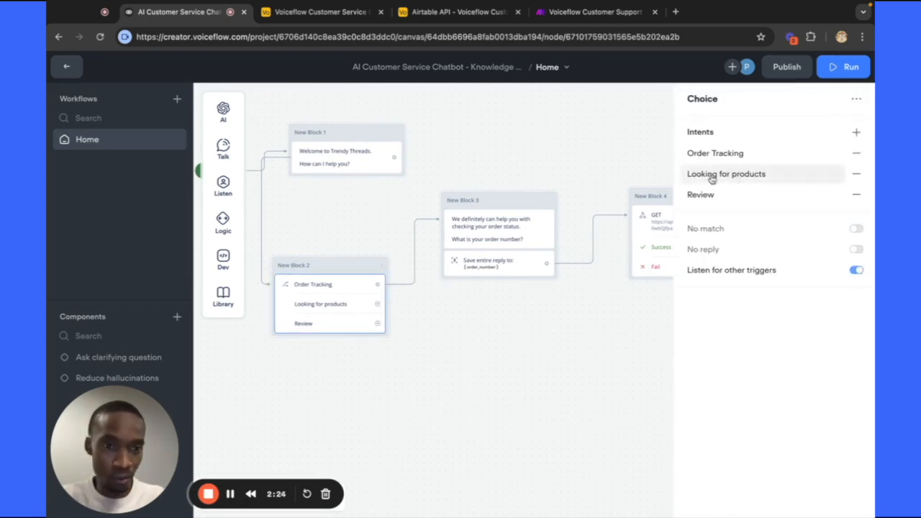
Draw a new connection from the Looking for products port onto the empty canvas.
{"action": "scroll", "coordinate": [403, 349], "scroll_direction": "right", "scroll_amount": 3}
{"action": "scroll", "coordinate": [358, 346], "scroll_direction": "left", "scroll_amount": 2}
{"action": "scroll", "coordinate": [358, 346], "scroll_direction": "up", "scroll_amount": 1}
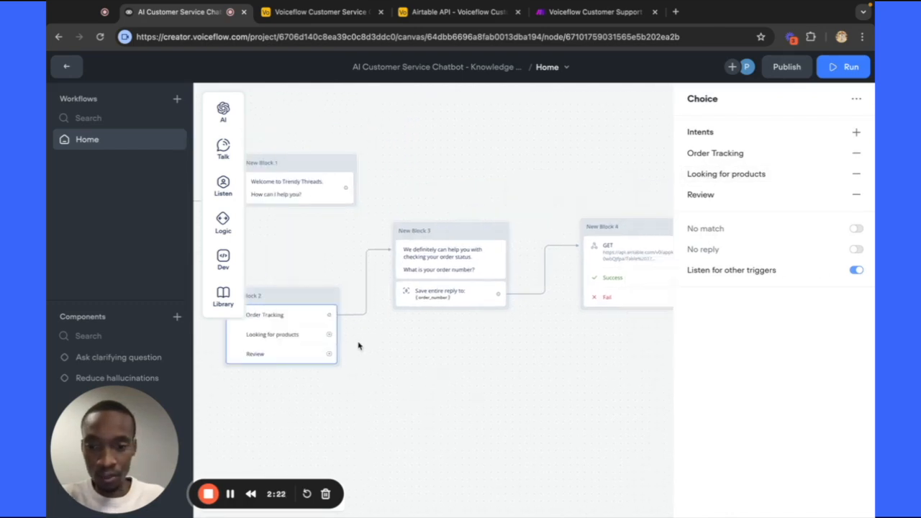
{"action": "left_click_drag", "start_coordinate": [330, 336], "coordinate": [400, 366]}
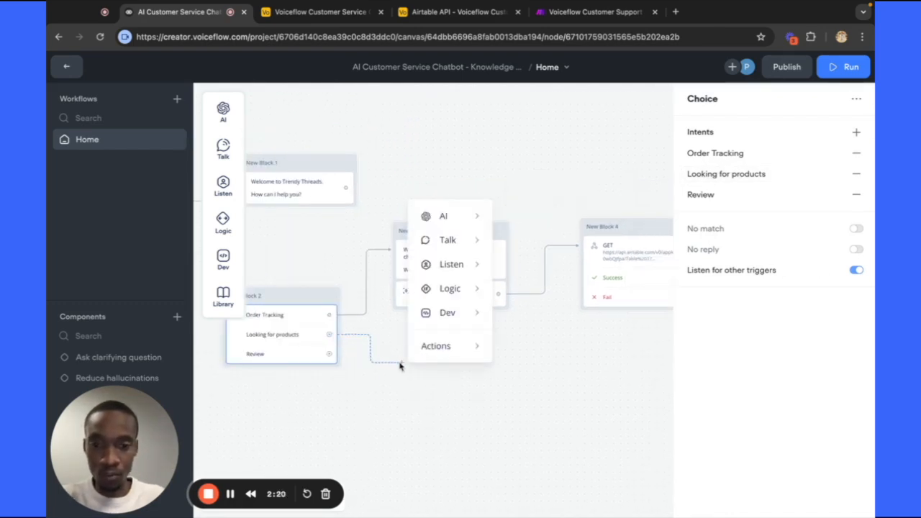
{"action": "mouse_move", "coordinate": [449, 241]}
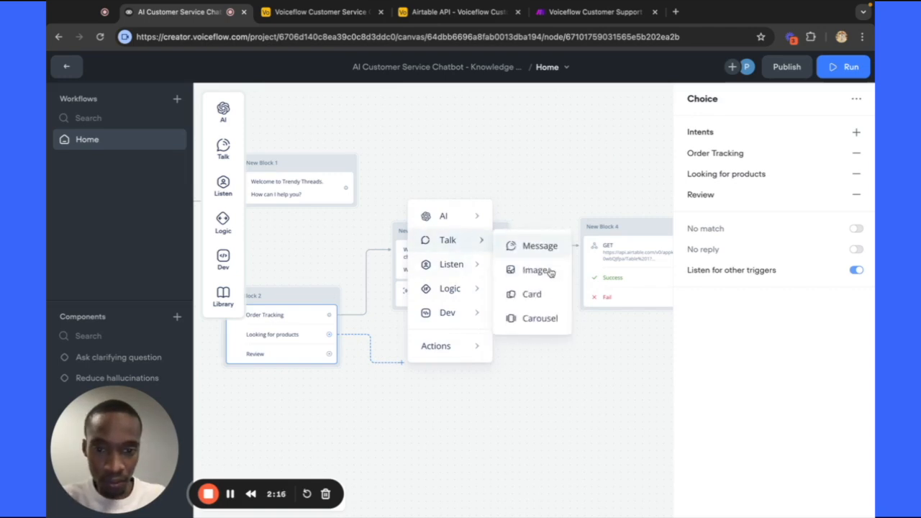
Add a carousel whose first card has the bucket hat image and title 'Bucket Hat'.
{"action": "left_click", "coordinate": [539, 318]}
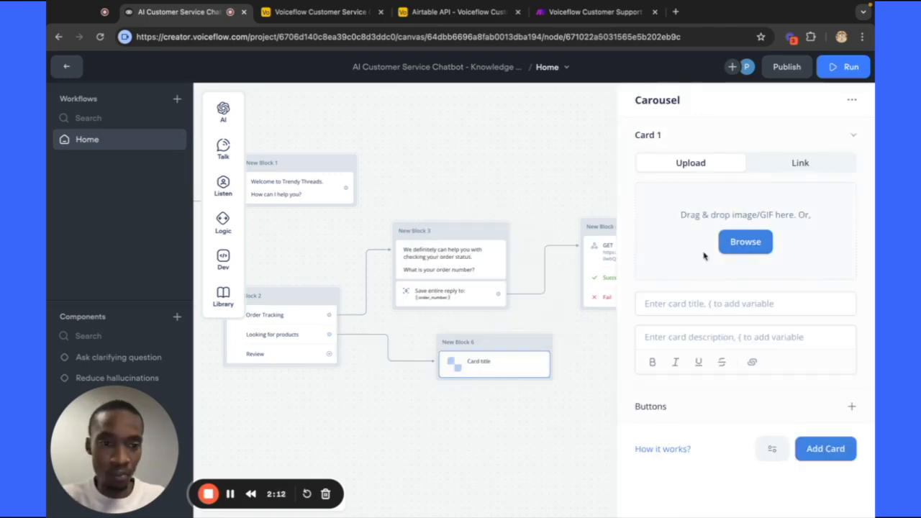
{"action": "left_click", "coordinate": [745, 242]}
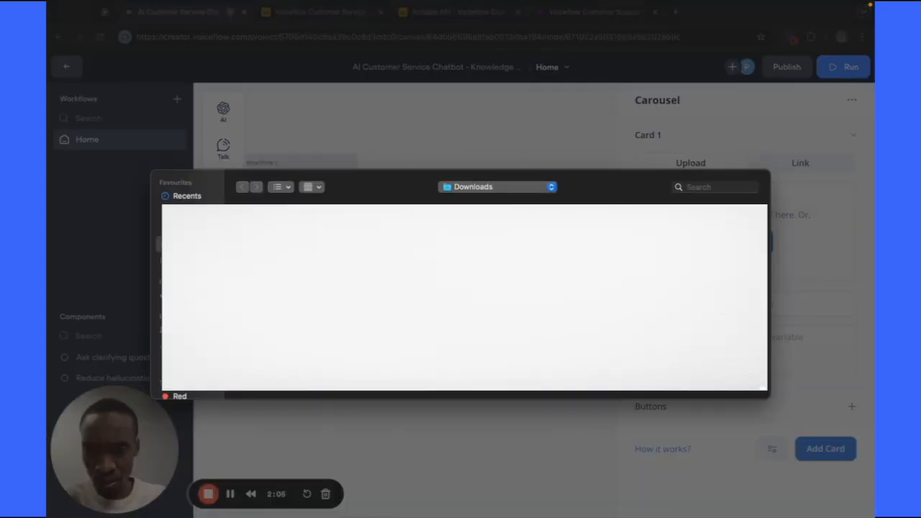
{"action": "double_click", "coordinate": [302, 259]}
{"action": "left_click", "coordinate": [680, 307]}
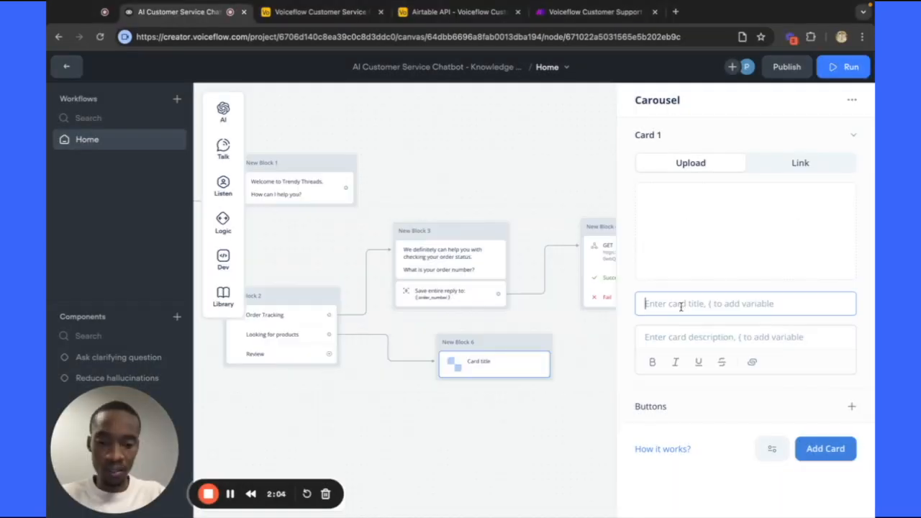
{"action": "type", "text": "Buckt Hat"}
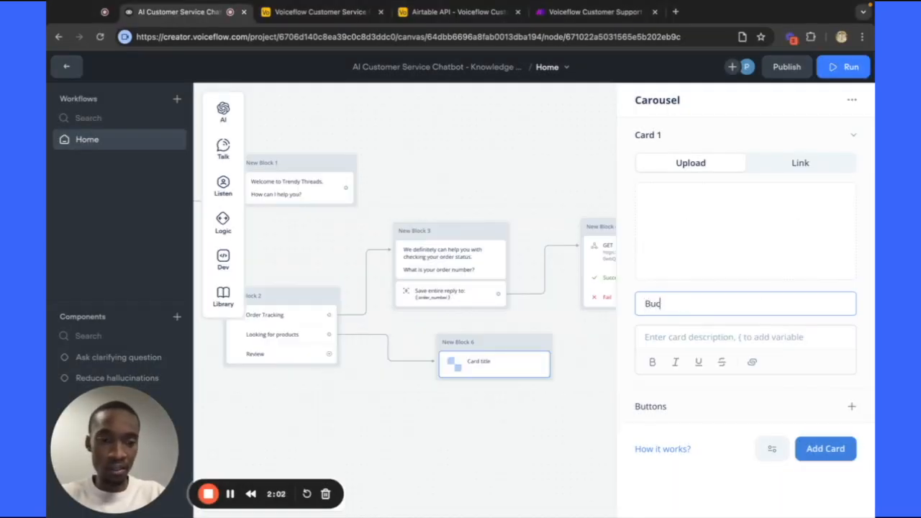
{"action": "key", "text": "BackSpace"}
{"action": "key", "text": "BackSpace"}
{"action": "key", "text": "BackSpace"}
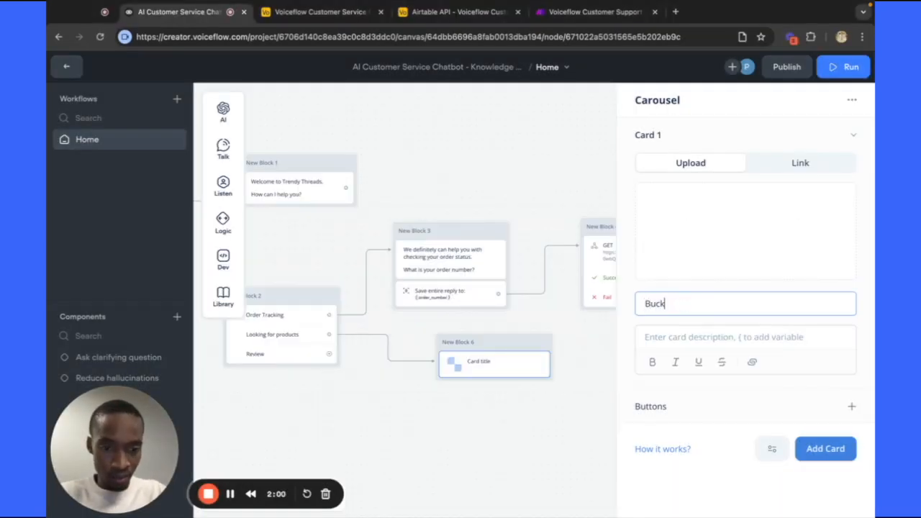
{"action": "type", "text": "et Hat"}
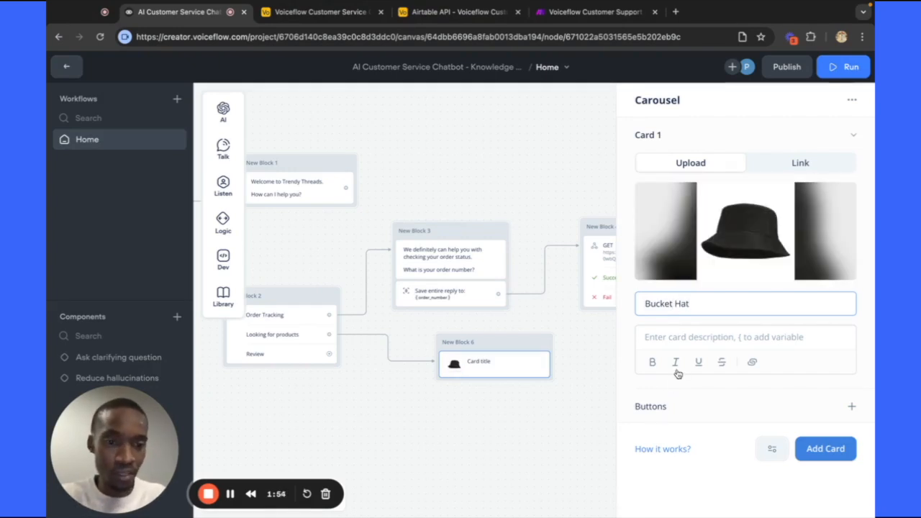
Give the Bucket Hat card a button labelled BUY NOW.
{"action": "left_click", "coordinate": [855, 410]}
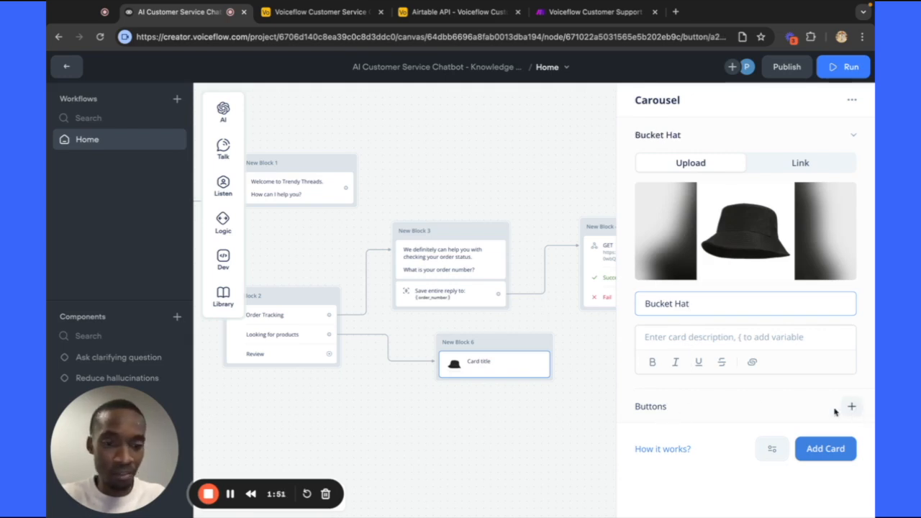
{"action": "type", "text": "b"}
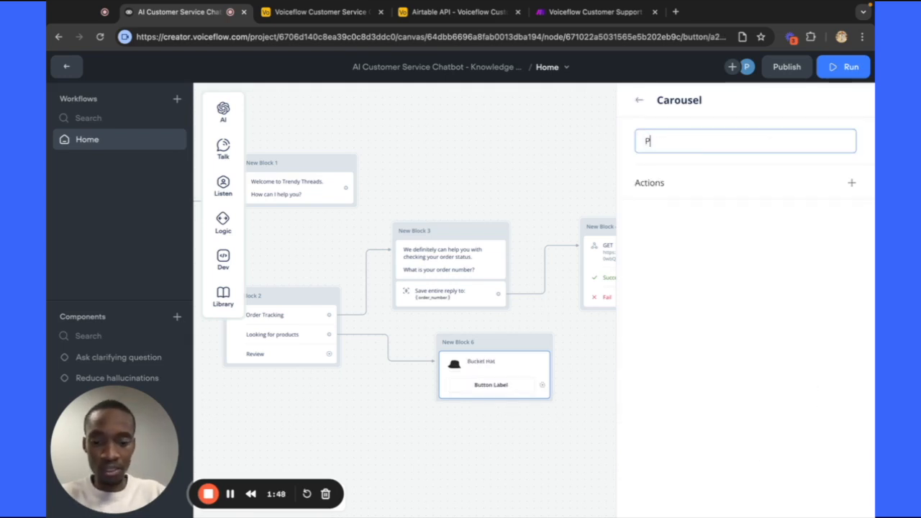
{"action": "key", "text": "BackSpace"}
{"action": "type", "text": "BUY NOW"}
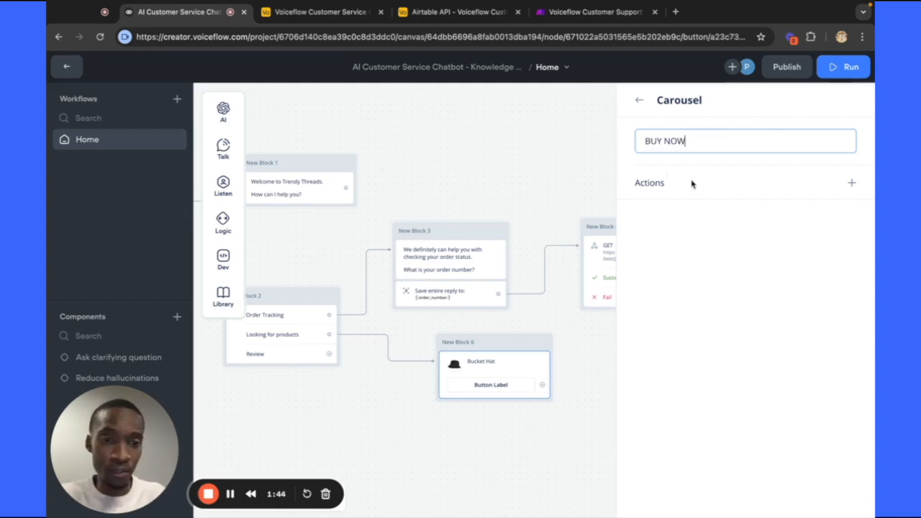
{"action": "left_click", "coordinate": [852, 184]}
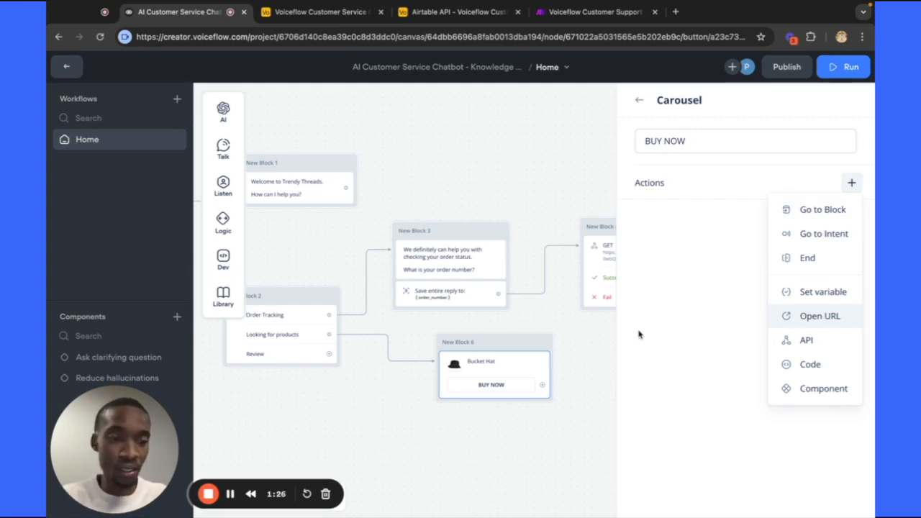
Add a second carousel card titled 'Sunglasses' with an image and a BUY NOW button.
{"action": "left_click", "coordinate": [593, 353]}
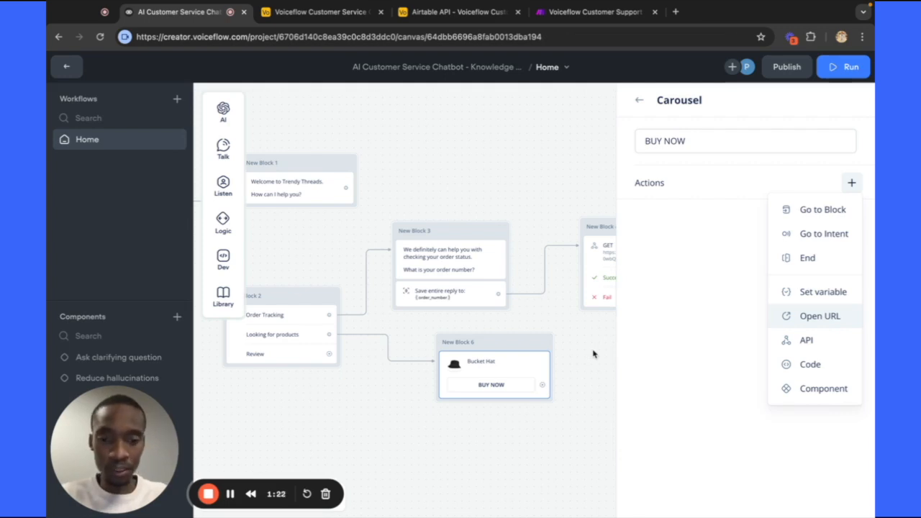
{"action": "left_click", "coordinate": [497, 348]}
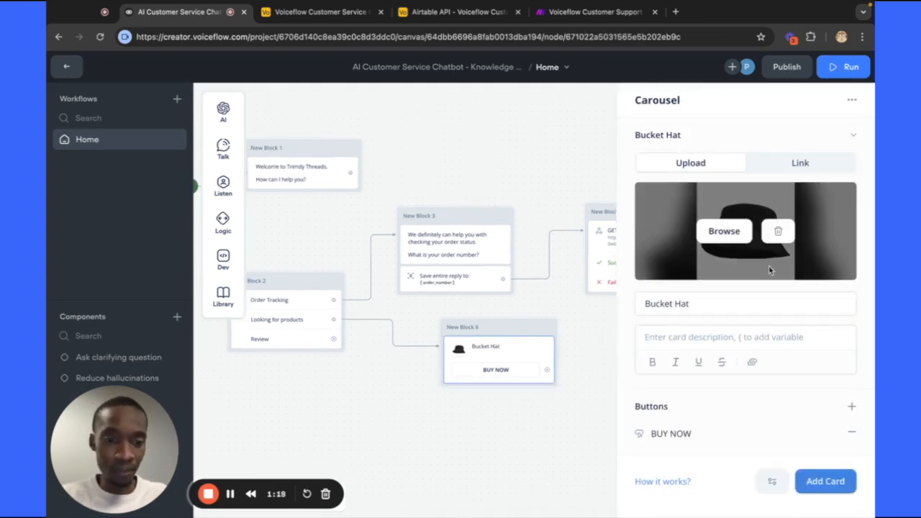
{"action": "left_click", "coordinate": [818, 482]}
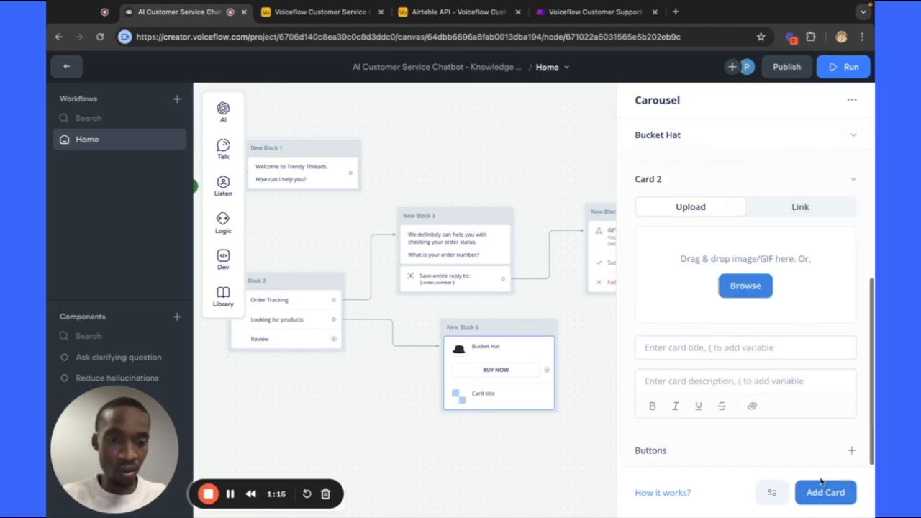
{"action": "left_click", "coordinate": [745, 285]}
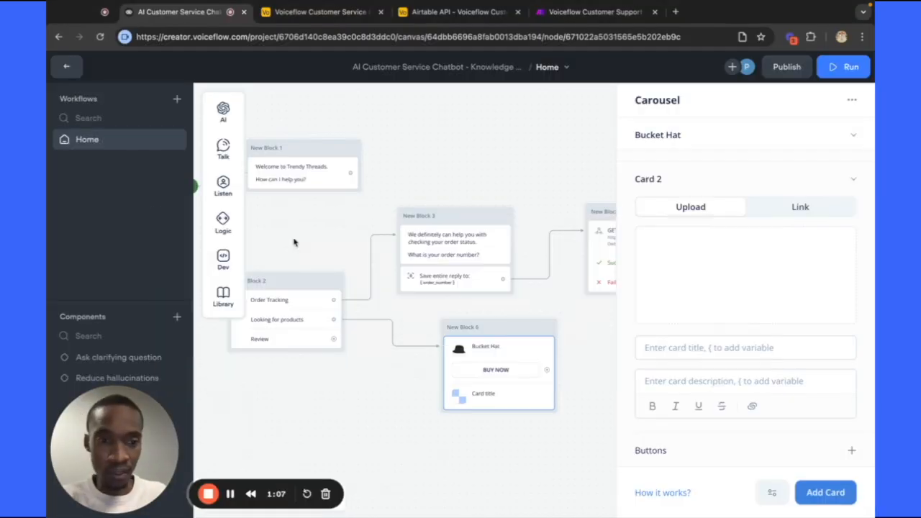
{"action": "left_click", "coordinate": [645, 348]}
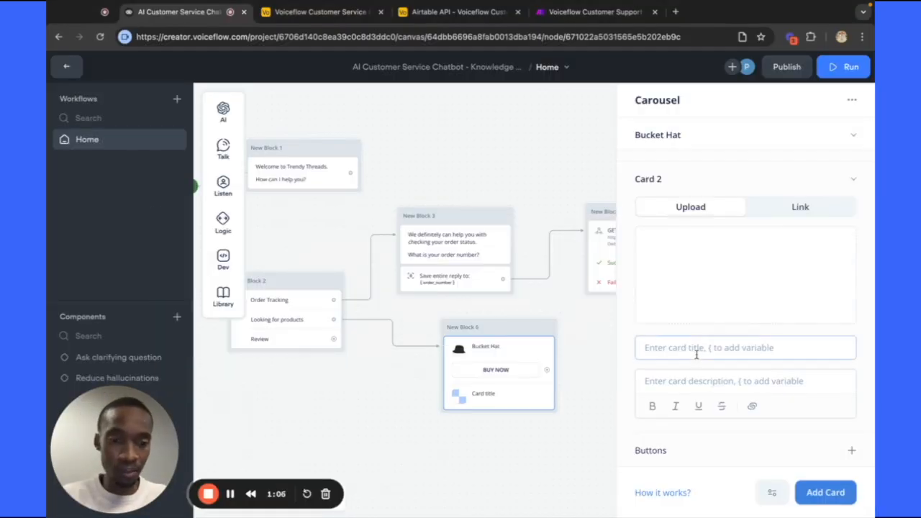
{"action": "type", "text": "Sunglasses"}
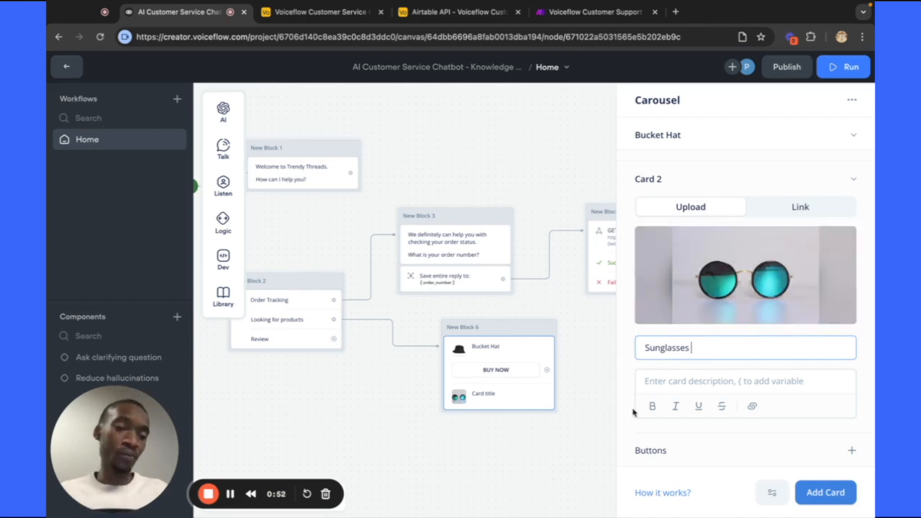
{"action": "left_click", "coordinate": [852, 451]}
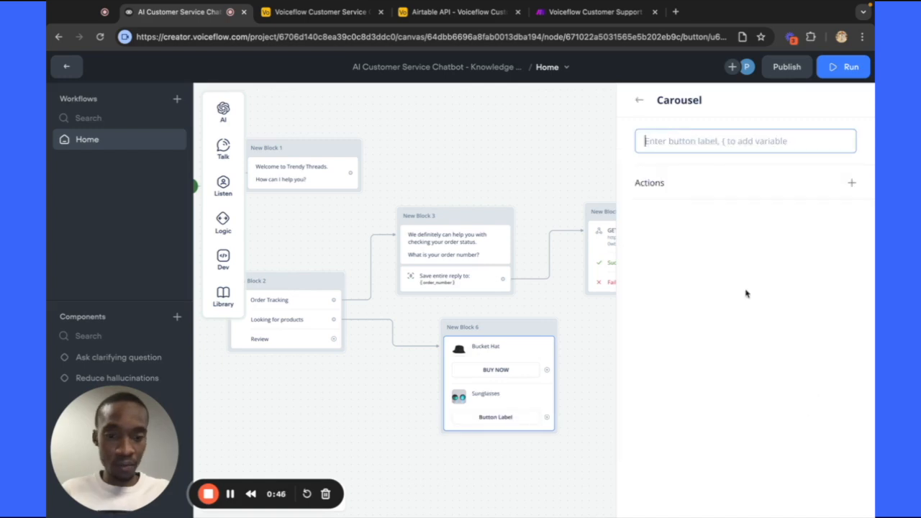
{"action": "type", "text": "BUY NOW"}
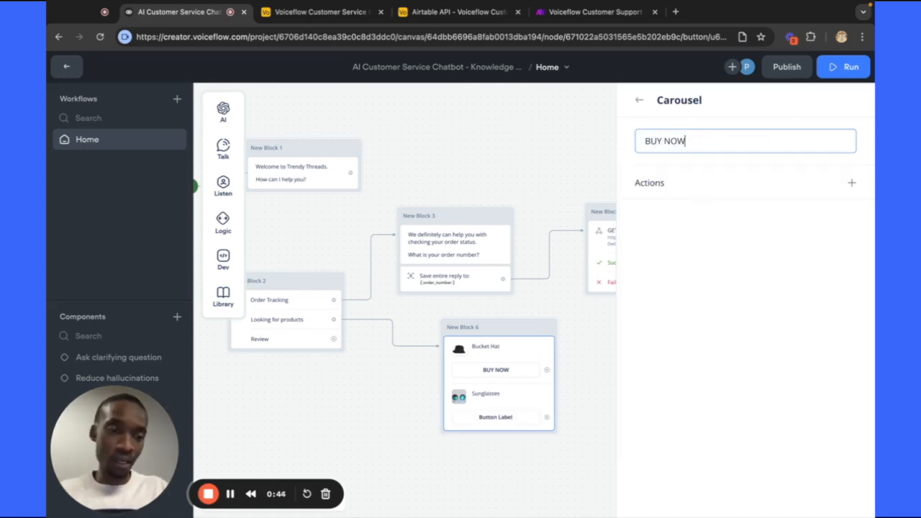
{"action": "left_click", "coordinate": [639, 100]}
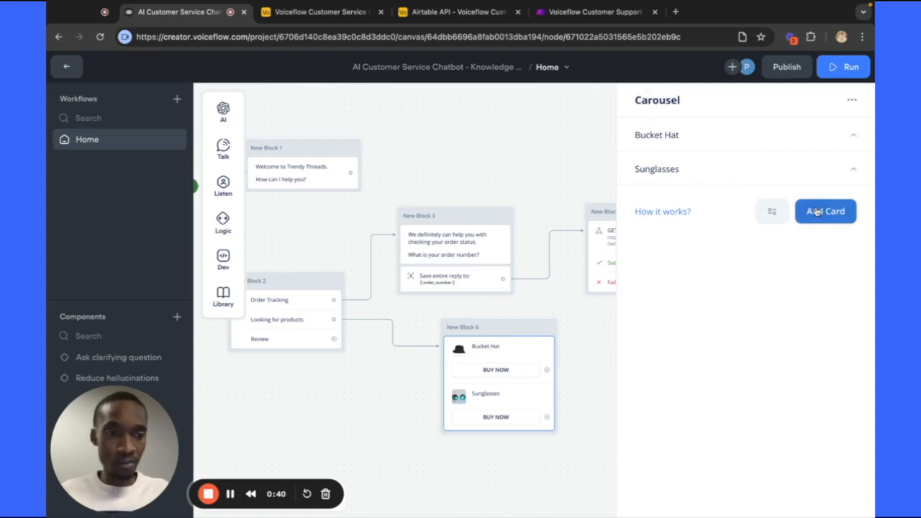
Add a third card titled 'T-shirt' with its picture and a BUY NOW button.
{"action": "left_click", "coordinate": [824, 213]}
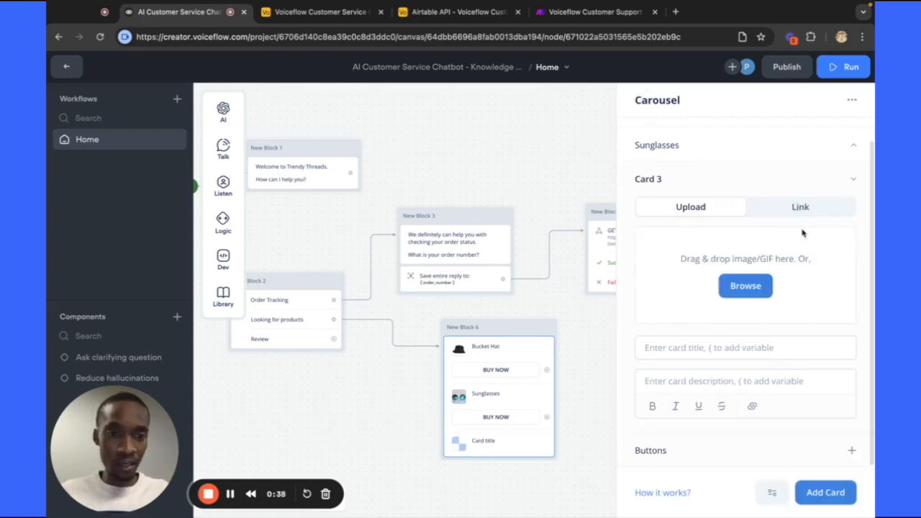
{"action": "left_click", "coordinate": [748, 287]}
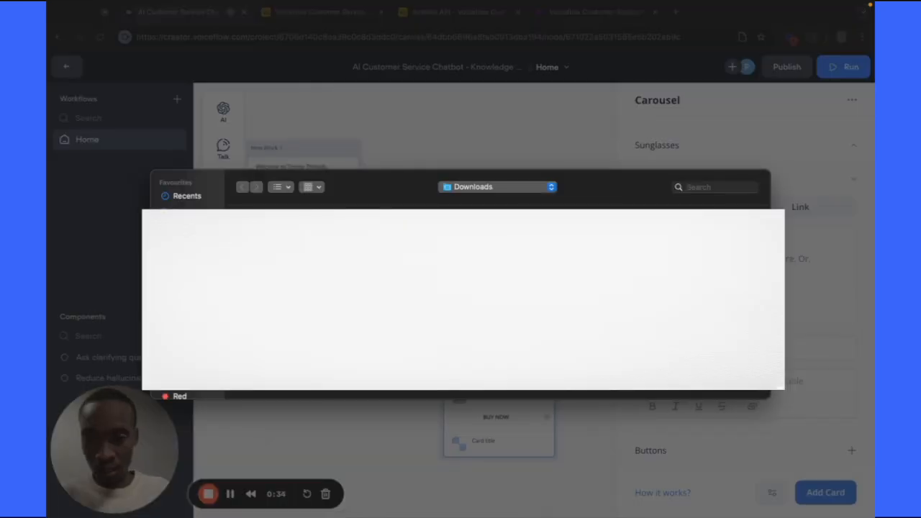
{"action": "double_click", "coordinate": [336, 234]}
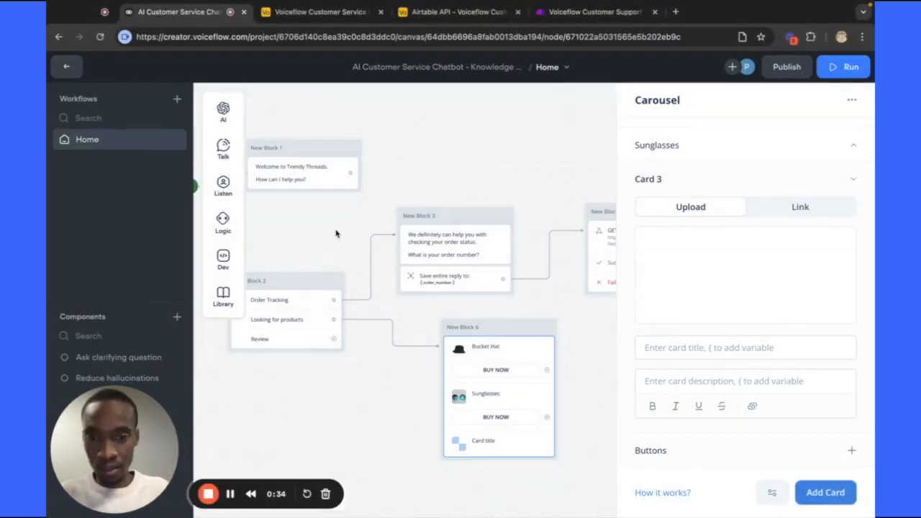
{"action": "left_click", "coordinate": [648, 349]}
{"action": "type", "text": "T-s"}
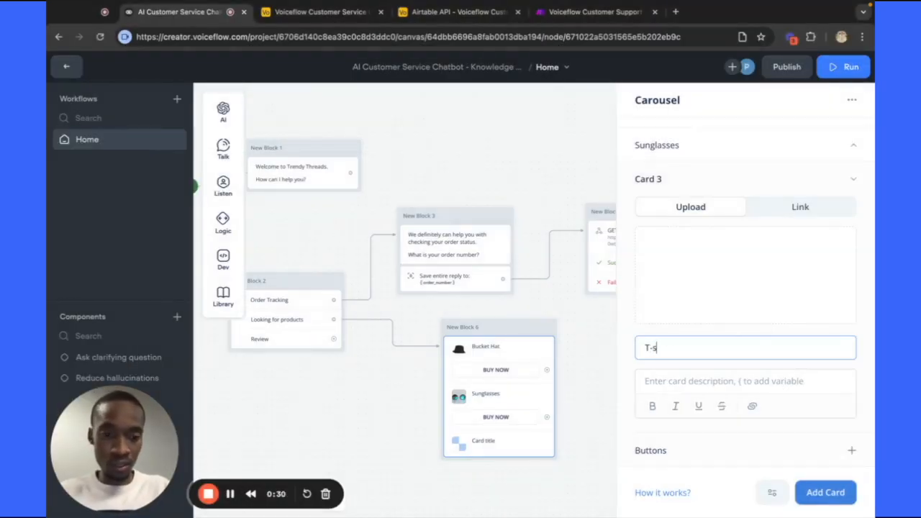
{"action": "type", "text": "hirt"}
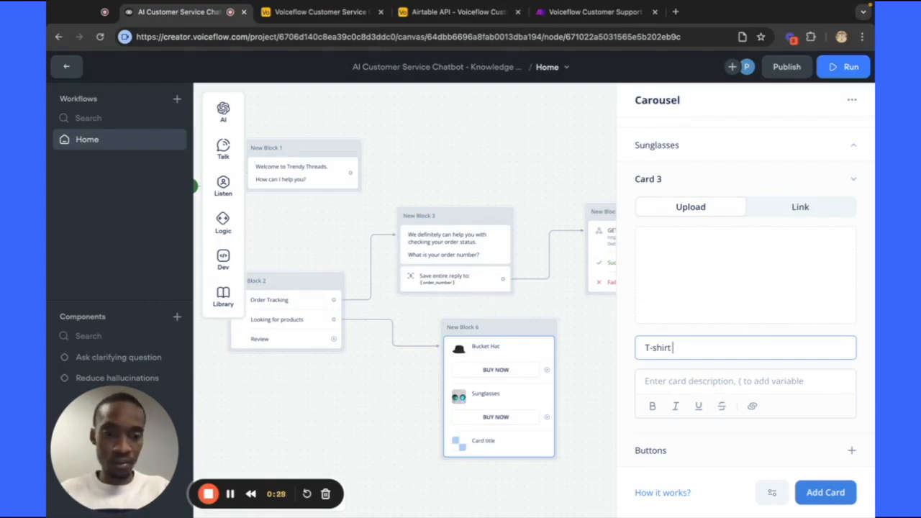
{"action": "mouse_move", "coordinate": [714, 267]}
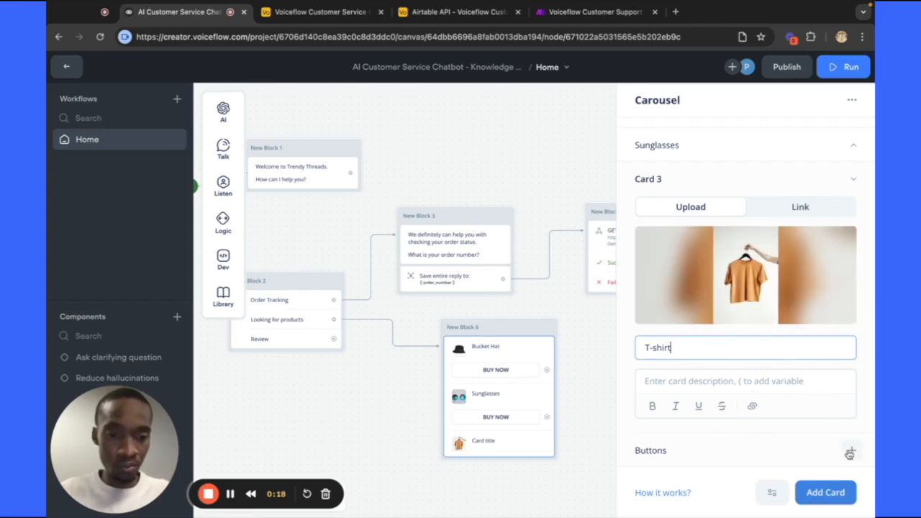
{"action": "left_click", "coordinate": [849, 450]}
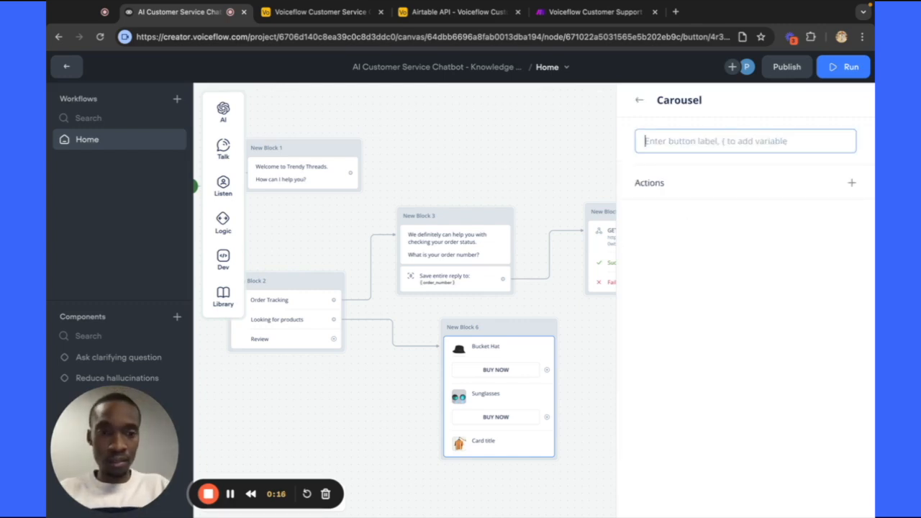
{"action": "type", "text": "BUY NOW"}
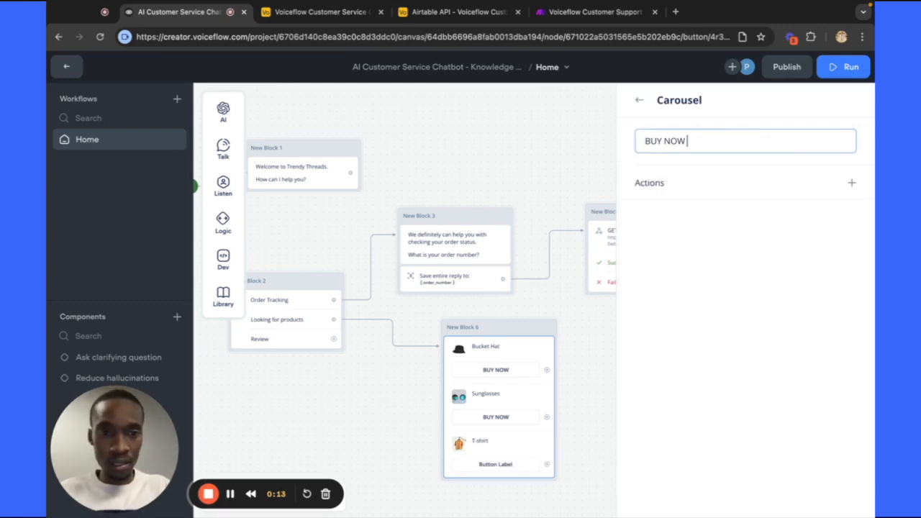
{"action": "left_click", "coordinate": [641, 102]}
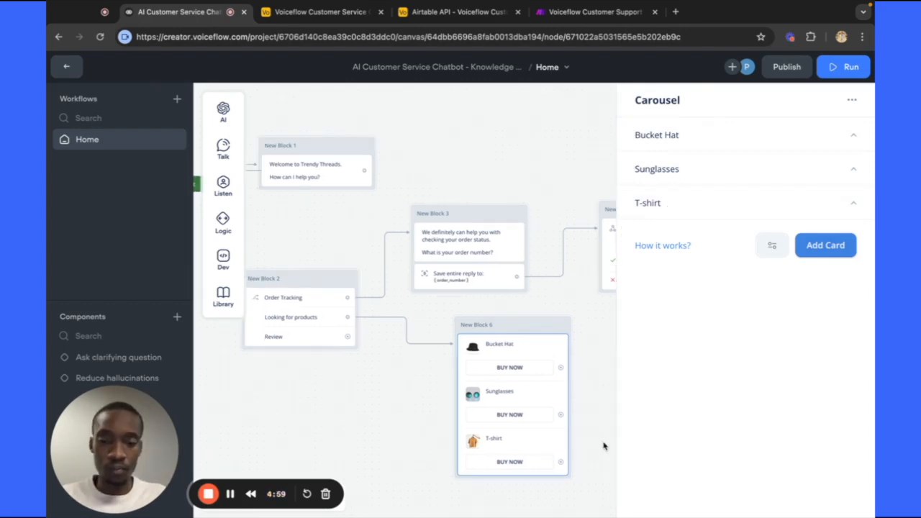
Close the Carousel panel and start a test run from New Block 1's welcome greeting.
{"action": "left_click", "coordinate": [408, 395]}
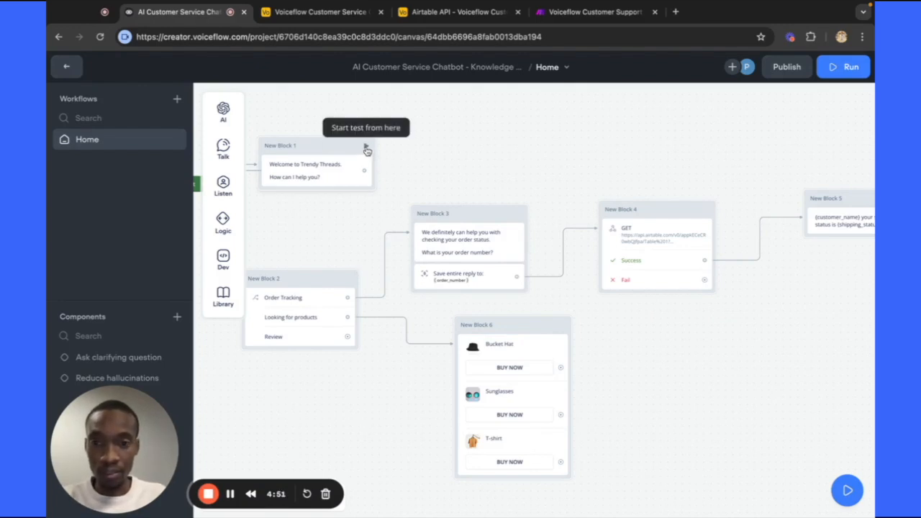
{"action": "left_click", "coordinate": [367, 148]}
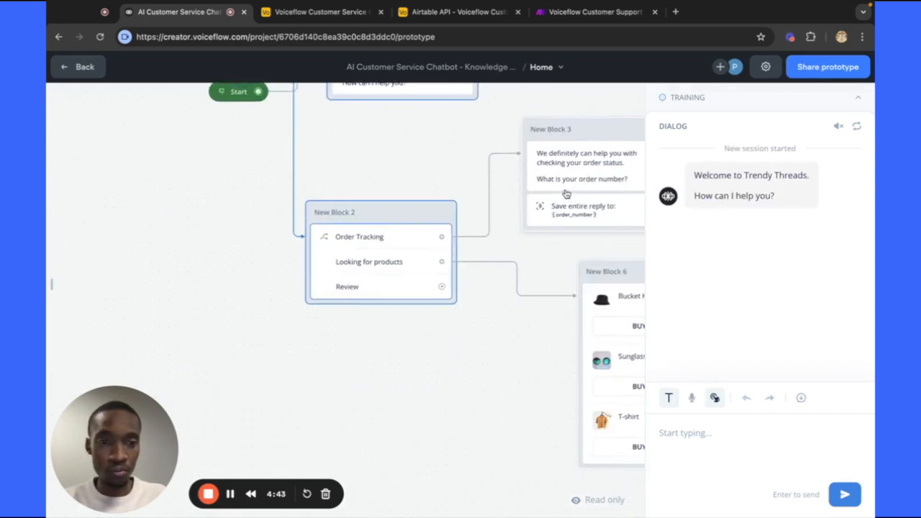
{"action": "left_click", "coordinate": [860, 99]}
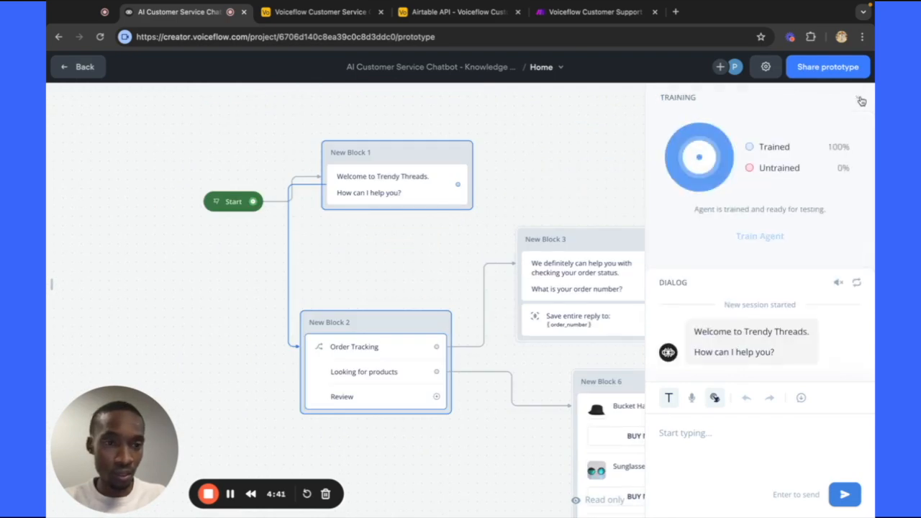
{"action": "left_click", "coordinate": [859, 99]}
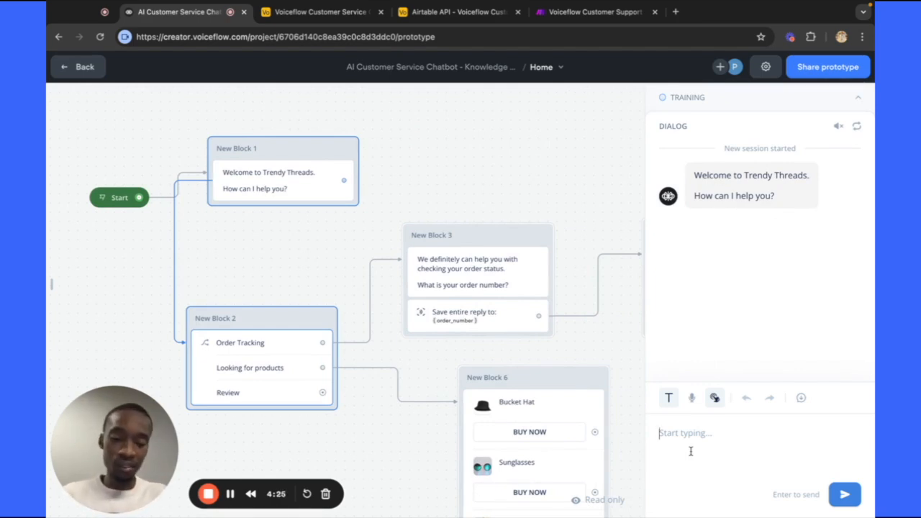
Send 'I want to purchase your products' to the test bot, triggering the product carousel reply.
{"action": "type", "text": "Looking for "}
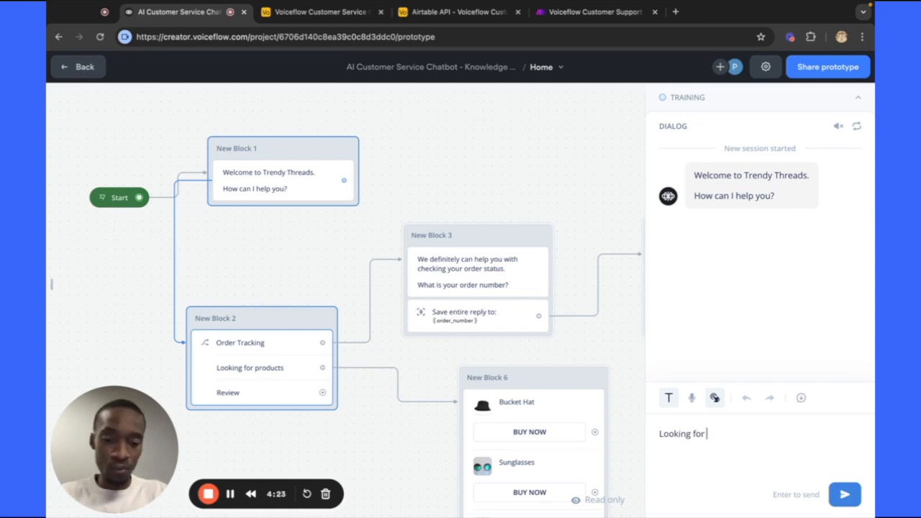
{"action": "type", "text": "spec"}
{"action": "key", "text": "BackSpace"}
{"action": "key", "text": "BackSpace"}
{"action": "key", "text": "BackSpace"}
{"action": "key", "text": "BackSpace"}
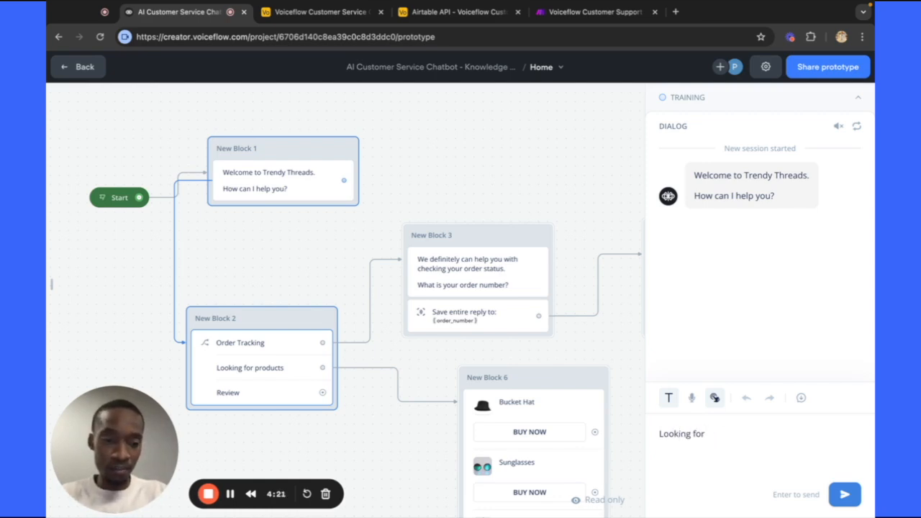
{"action": "key", "text": "BackSpace"}
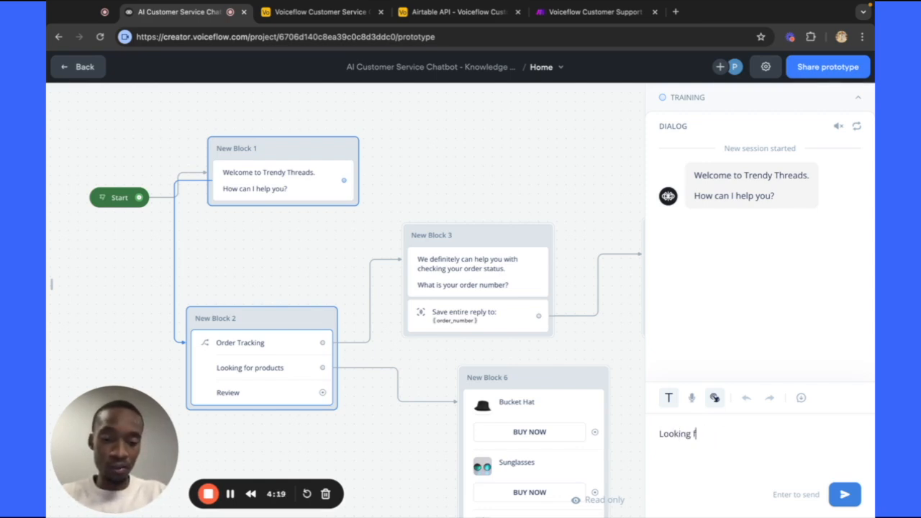
{"action": "type", "text": "for ypur"}
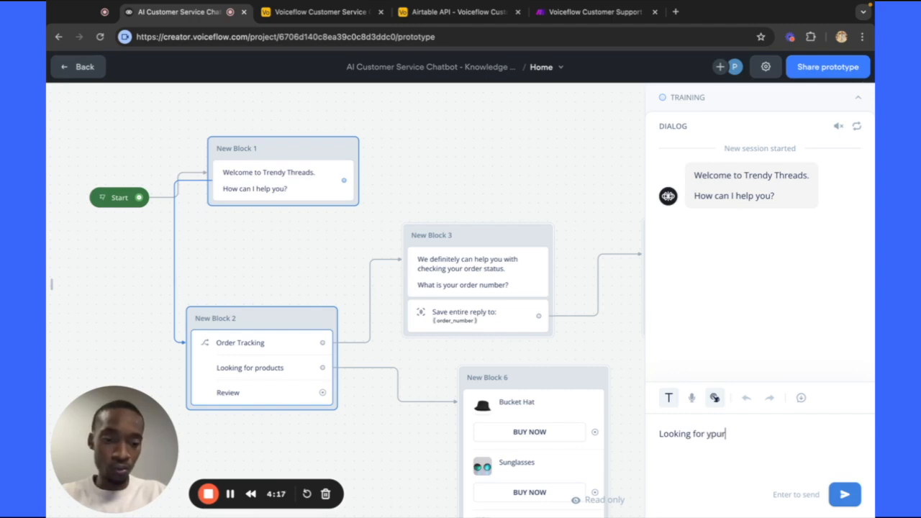
{"action": "key", "text": "BackSpace"}
{"action": "key", "text": "BackSpace"}
{"action": "key", "text": "BackSpace"}
{"action": "type", "text": "iupr"}
{"action": "key", "text": "BackSpace"}
{"action": "key", "text": "BackSpace"}
{"action": "key", "text": "BackSpace"}
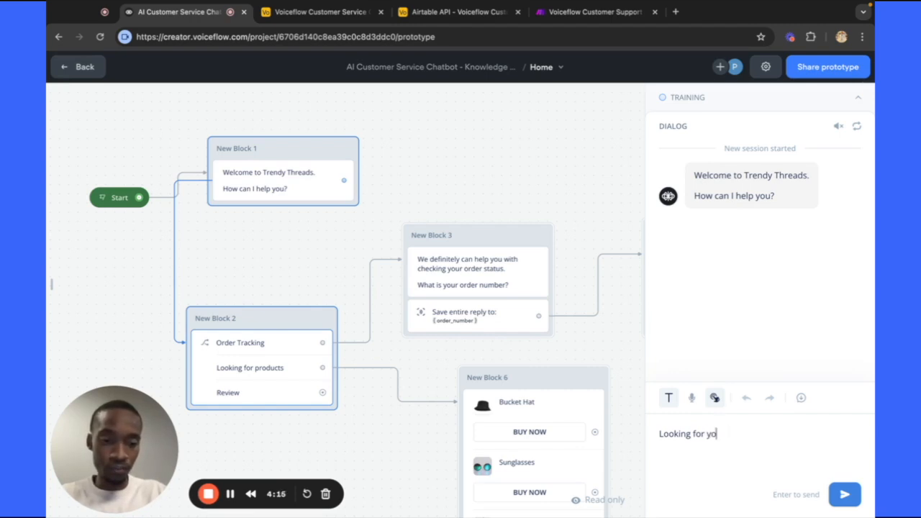
{"action": "type", "text": "ur products"}
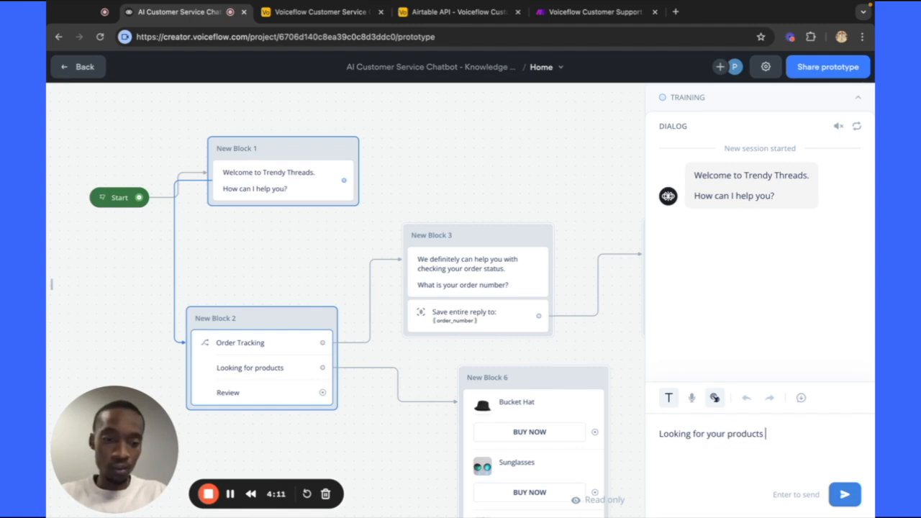
{"action": "key", "text": "BackSpace"}
{"action": "key", "text": "BackSpace"}
{"action": "key", "text": "BackSpace"}
{"action": "key", "text": "BackSpace"}
{"action": "key", "text": "BackSpace"}
{"action": "key", "text": "BackSpace"}
{"action": "key", "text": "BackSpace"}
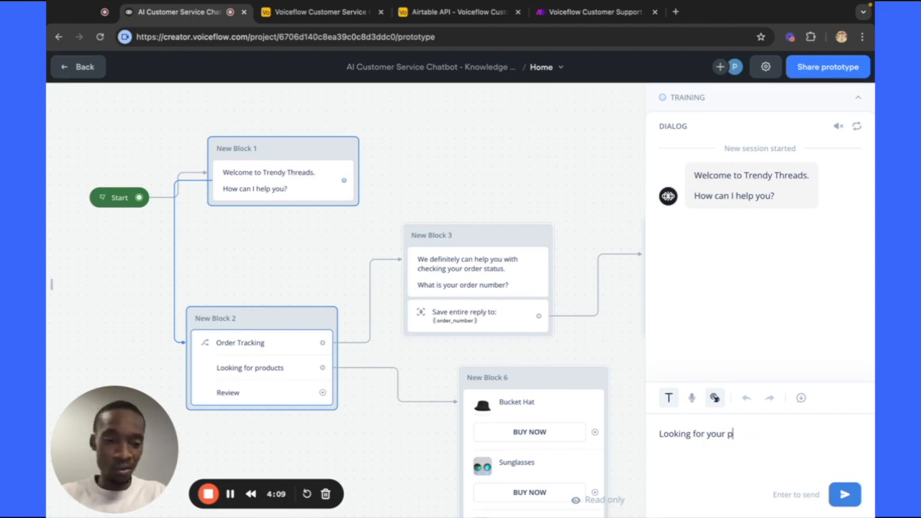
{"action": "key", "text": "BackSpace"}
{"action": "key", "text": "BackSpace"}
{"action": "key", "text": "BackSpace"}
{"action": "key", "text": "BackSpace"}
{"action": "key", "text": "BackSpace"}
{"action": "key", "text": "BackSpace"}
{"action": "key", "text": "BackSpace"}
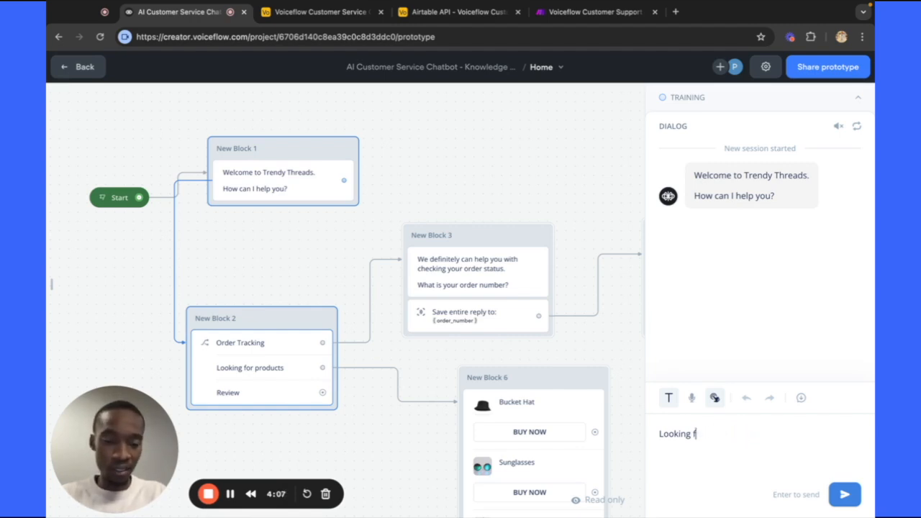
{"action": "key", "text": "BackSpace"}
{"action": "key", "text": "BackSpace"}
{"action": "key", "text": "BackSpace"}
{"action": "key", "text": "BackSpace"}
{"action": "key", "text": "BackSpace"}
{"action": "type", "text": "I wan"}
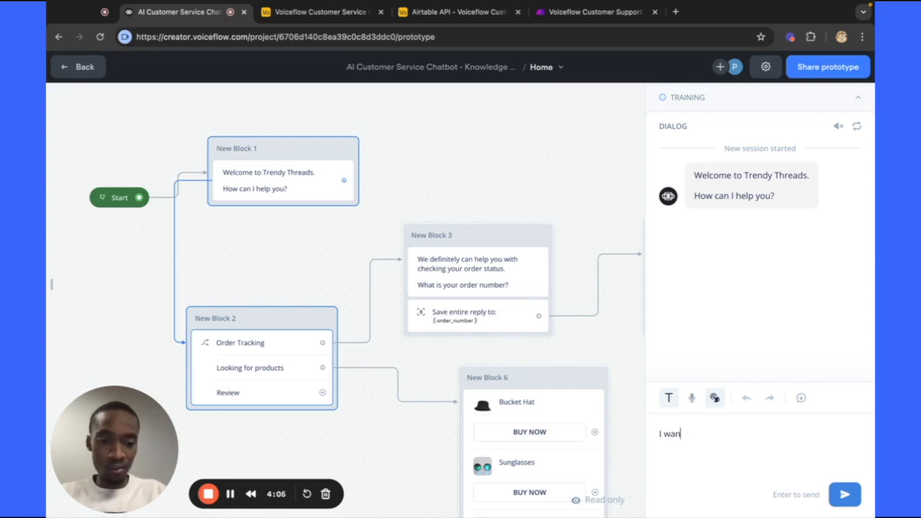
{"action": "type", "text": "t to pur"}
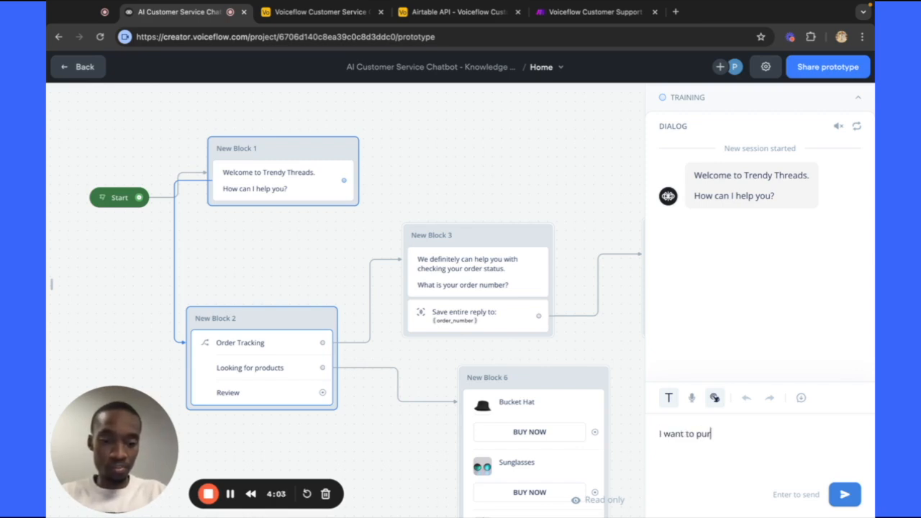
{"action": "type", "text": "chase yo"}
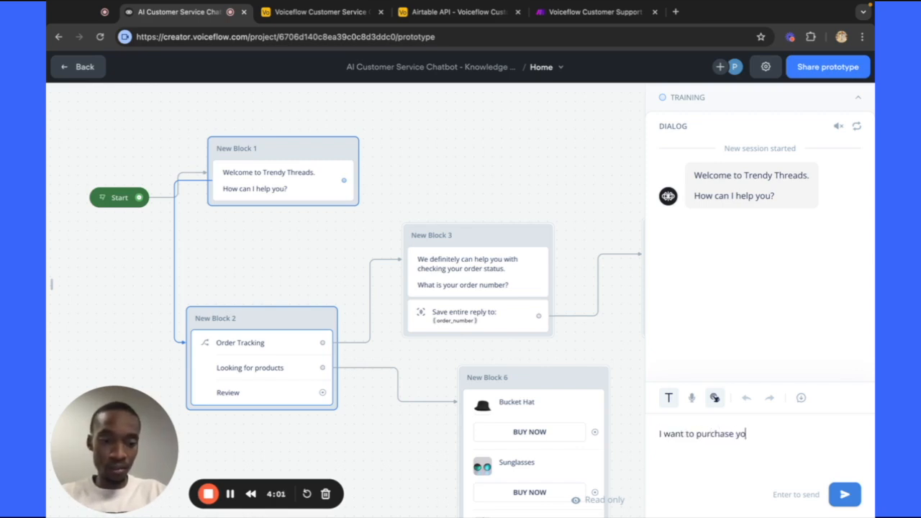
{"action": "type", "text": "ur products"}
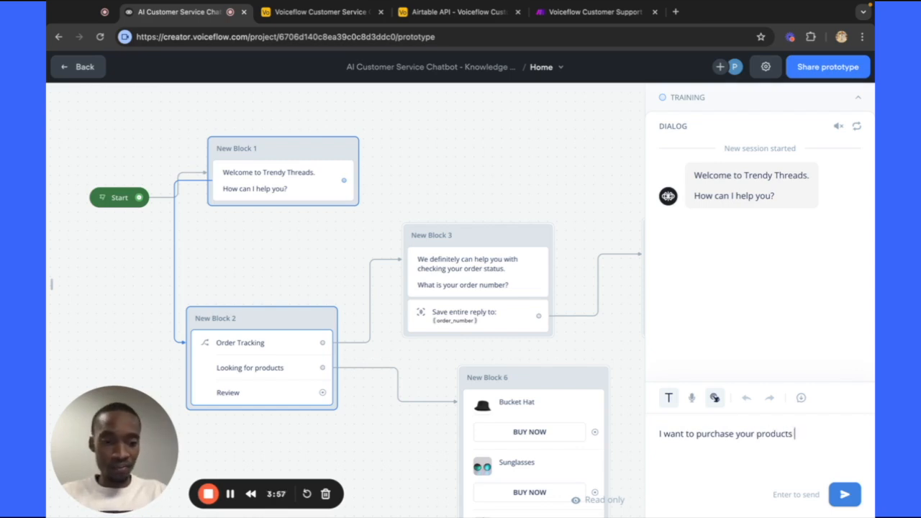
{"action": "key", "text": "Return"}
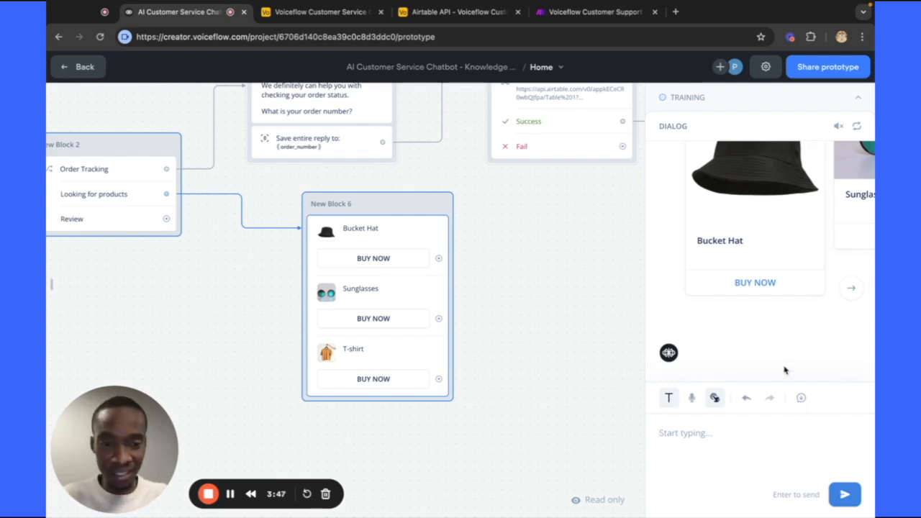
Page the carousel forward to Sunglasses and T-shirt, then back to Bucket Hat.
{"action": "scroll", "coordinate": [791, 349], "scroll_direction": "up", "scroll_amount": 2}
{"action": "scroll", "coordinate": [791, 349], "scroll_direction": "down", "scroll_amount": 1}
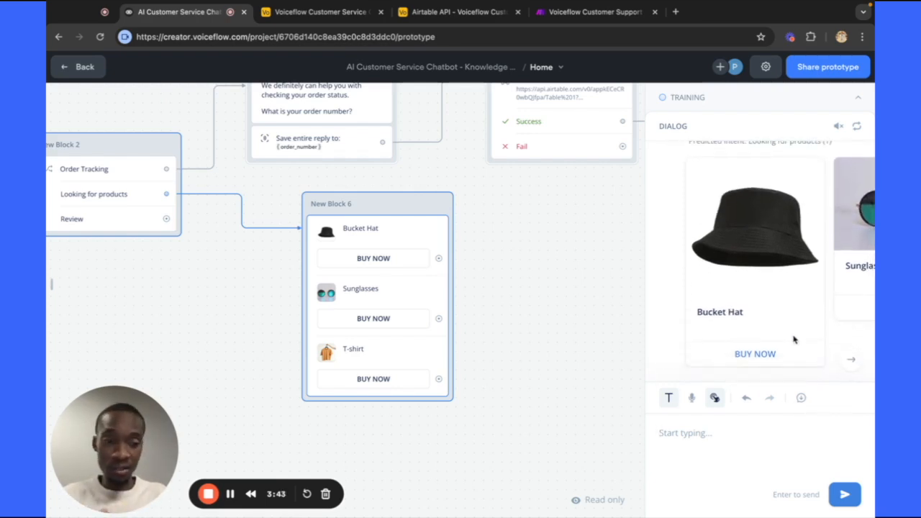
{"action": "scroll", "coordinate": [794, 338], "scroll_direction": "down", "scroll_amount": 1}
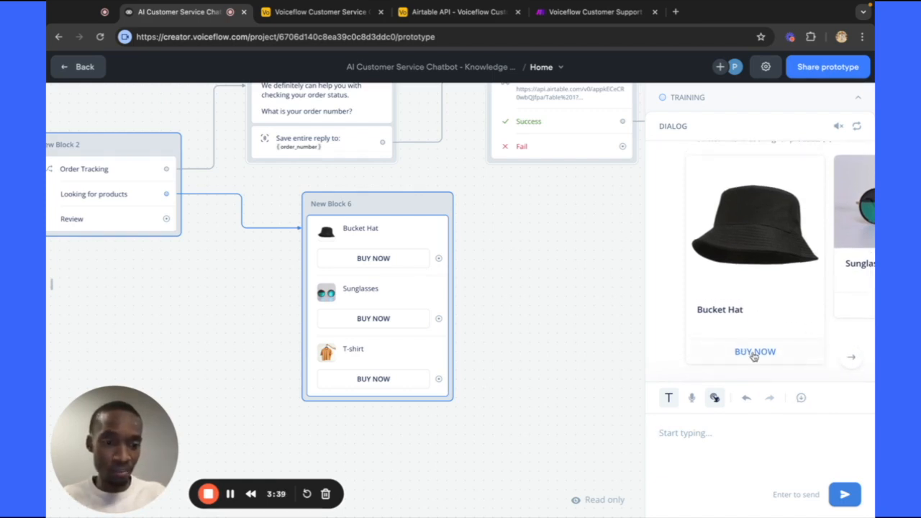
{"action": "left_click", "coordinate": [850, 357]}
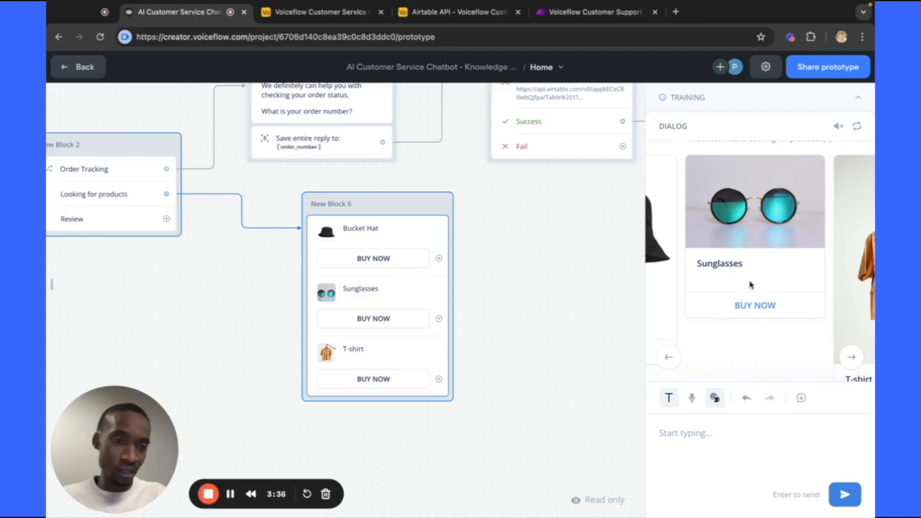
{"action": "left_click", "coordinate": [850, 357]}
{"action": "scroll", "coordinate": [820, 323], "scroll_direction": "down", "scroll_amount": 2}
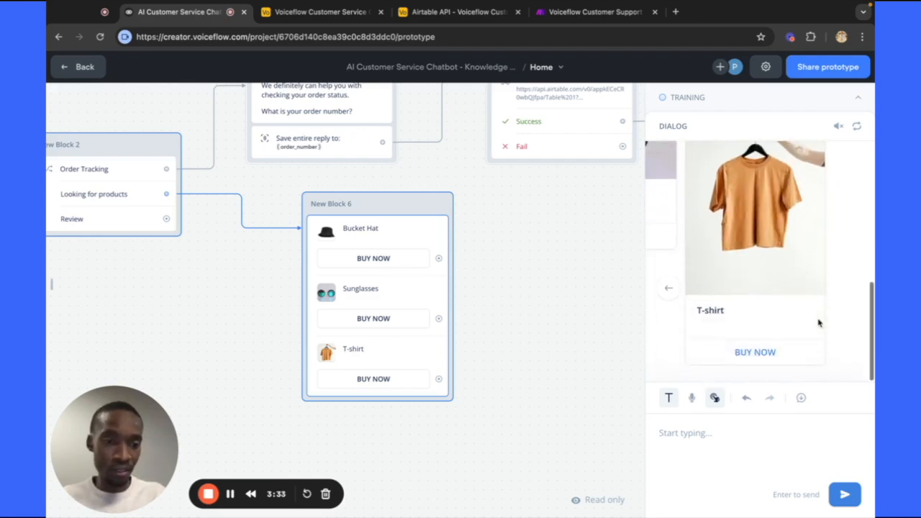
{"action": "left_click", "coordinate": [668, 288]}
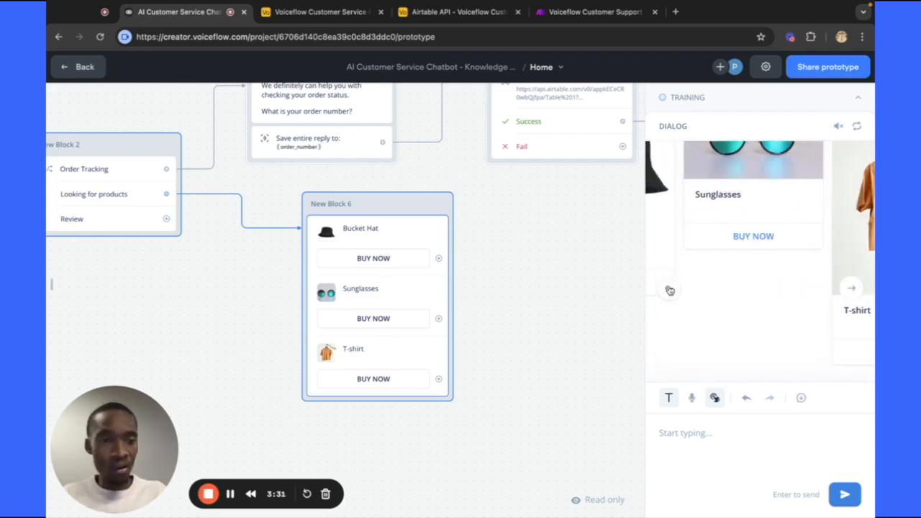
{"action": "left_click", "coordinate": [668, 289]}
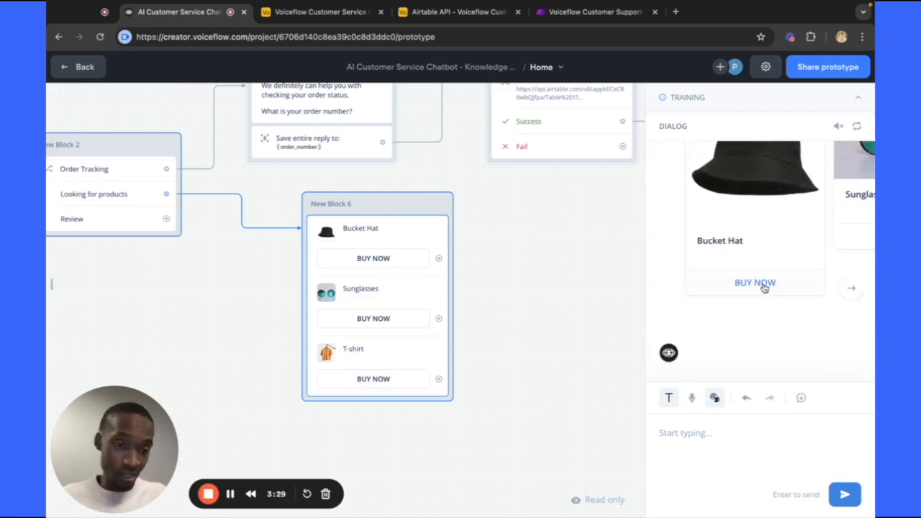
{"action": "scroll", "coordinate": [673, 323], "scroll_direction": "up", "scroll_amount": 1}
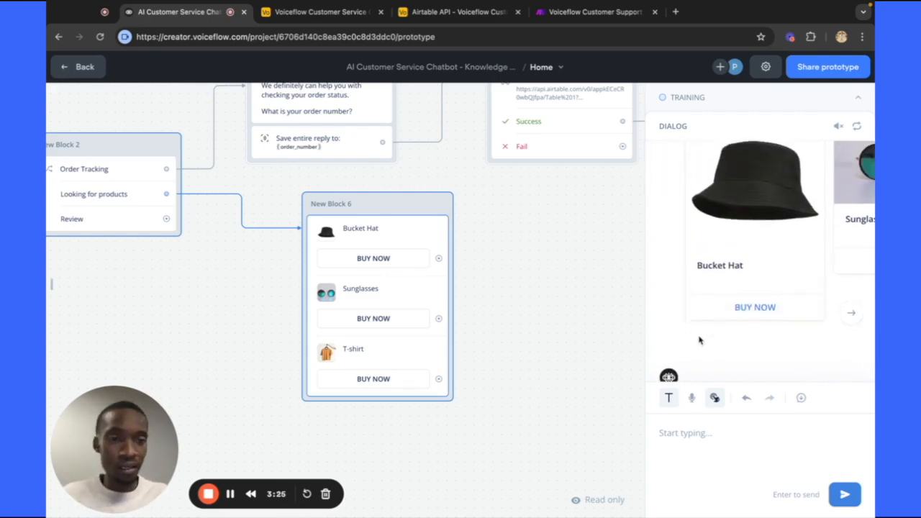
{"action": "scroll", "coordinate": [699, 341], "scroll_direction": "up", "scroll_amount": 2}
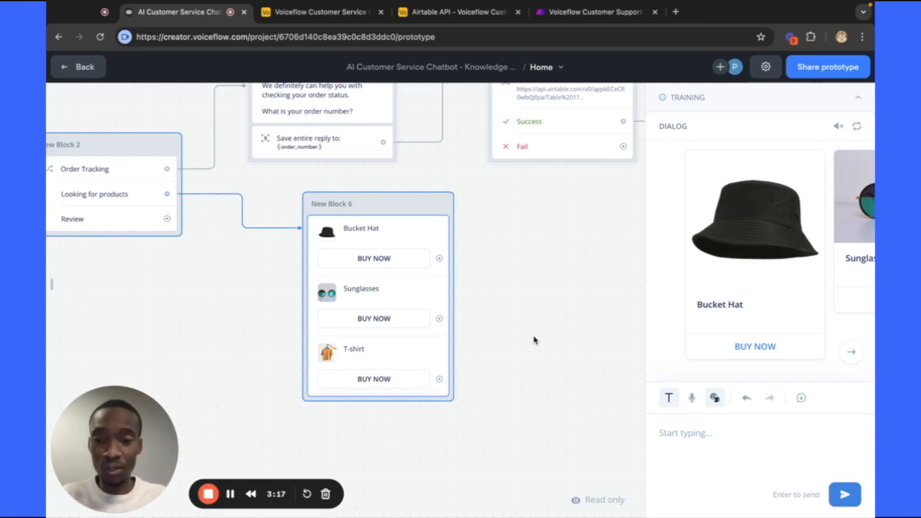
Check the agent's training status while panning around the flow canvas.
{"action": "left_click", "coordinate": [858, 99]}
{"action": "left_click", "coordinate": [859, 100]}
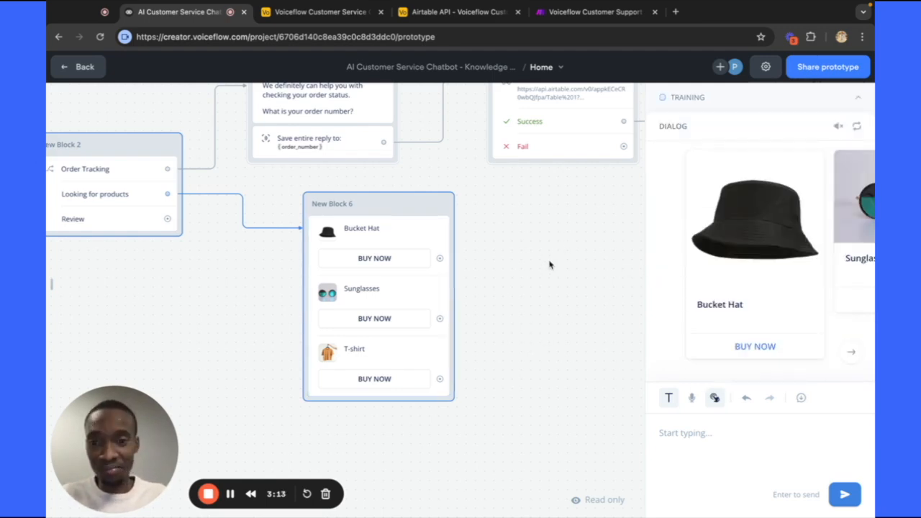
{"action": "scroll", "coordinate": [549, 264], "scroll_direction": "left", "scroll_amount": 5}
{"action": "scroll", "coordinate": [549, 263], "scroll_direction": "up", "scroll_amount": 2}
{"action": "scroll", "coordinate": [548, 263], "scroll_direction": "up", "scroll_amount": 3}
{"action": "scroll", "coordinate": [549, 263], "scroll_direction": "left", "scroll_amount": 2}
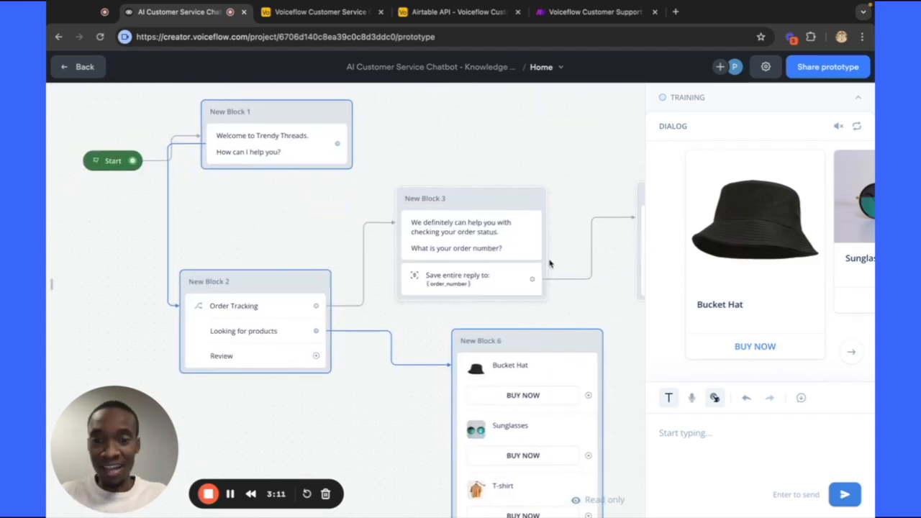
{"action": "scroll", "coordinate": [549, 263], "scroll_direction": "up", "scroll_amount": 2}
{"action": "scroll", "coordinate": [549, 264], "scroll_direction": "right", "scroll_amount": 1}
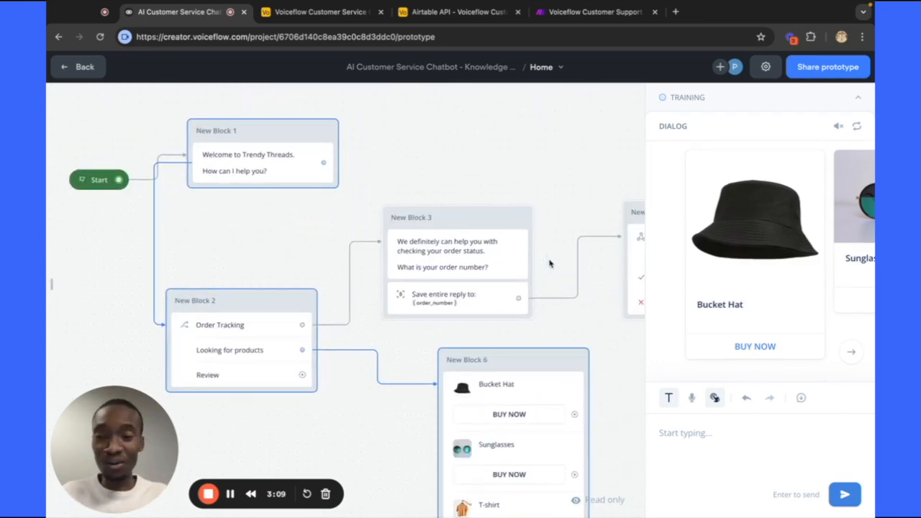
{"action": "scroll", "coordinate": [549, 263], "scroll_direction": "right", "scroll_amount": 2}
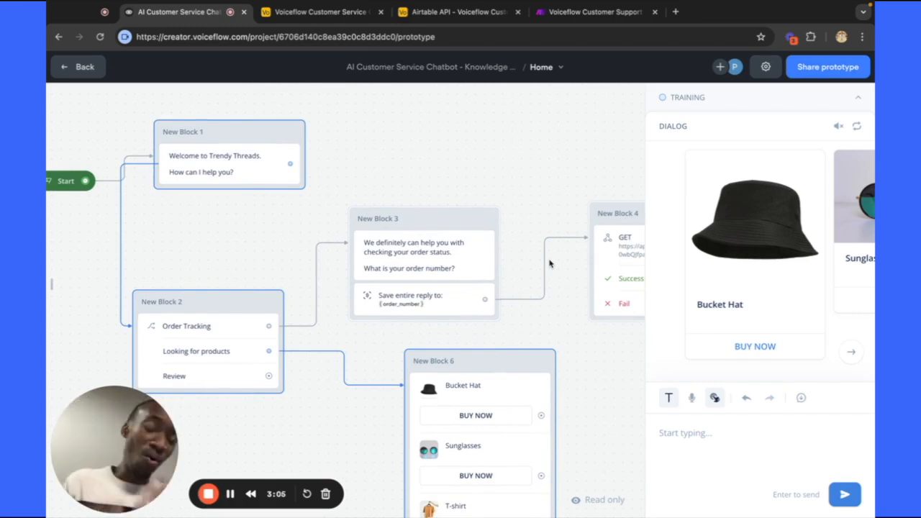
{"action": "scroll", "coordinate": [505, 185], "scroll_direction": "down", "scroll_amount": 3}
{"action": "scroll", "coordinate": [506, 185], "scroll_direction": "left", "scroll_amount": 2}
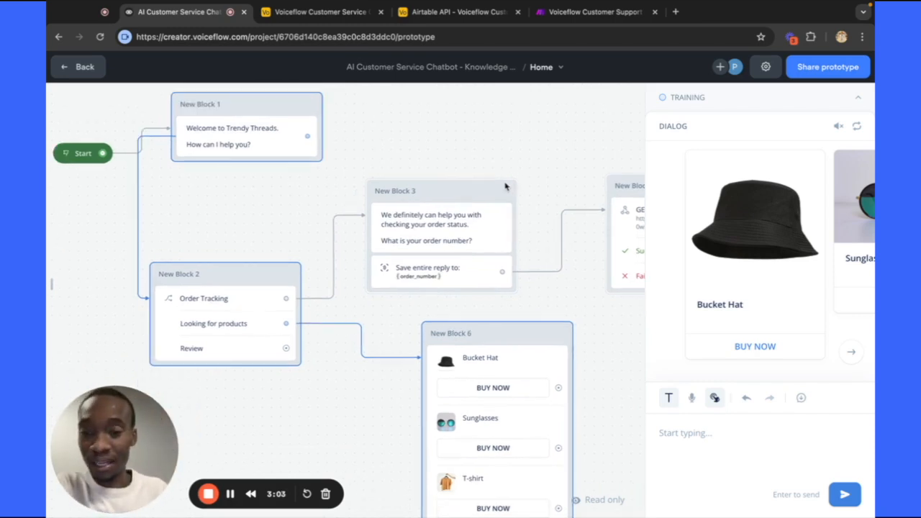
{"action": "scroll", "coordinate": [558, 158], "scroll_direction": "up", "scroll_amount": 3}
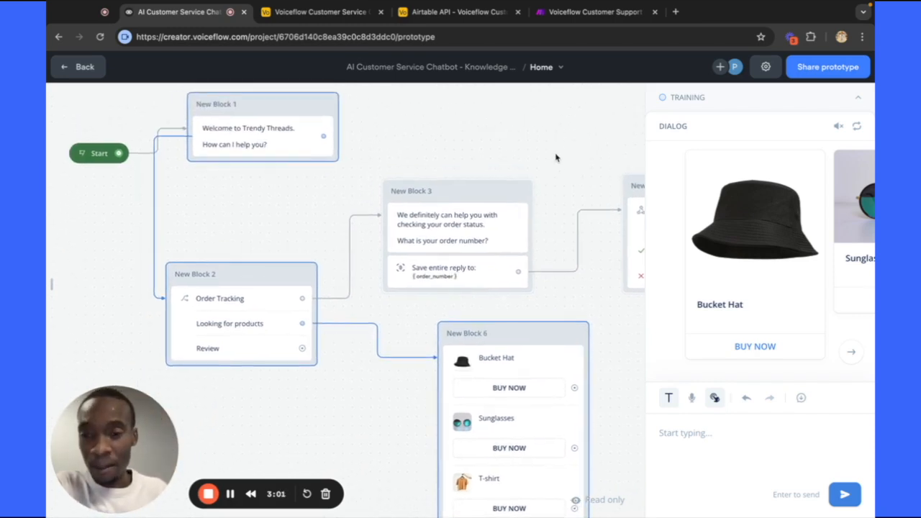
{"action": "scroll", "coordinate": [537, 151], "scroll_direction": "up", "scroll_amount": 1}
{"action": "scroll", "coordinate": [537, 151], "scroll_direction": "right", "scroll_amount": 1}
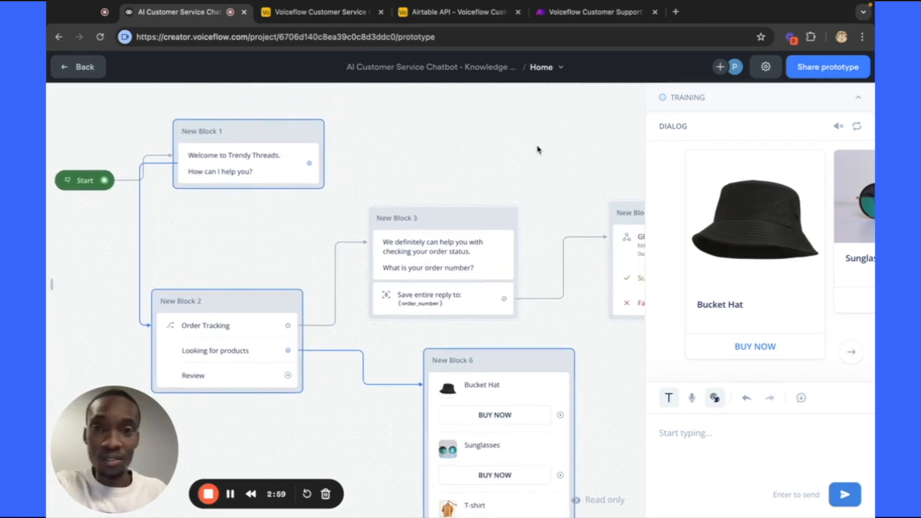
{"action": "scroll", "coordinate": [537, 150], "scroll_direction": "up", "scroll_amount": 1}
{"action": "scroll", "coordinate": [536, 150], "scroll_direction": "right", "scroll_amount": 1}
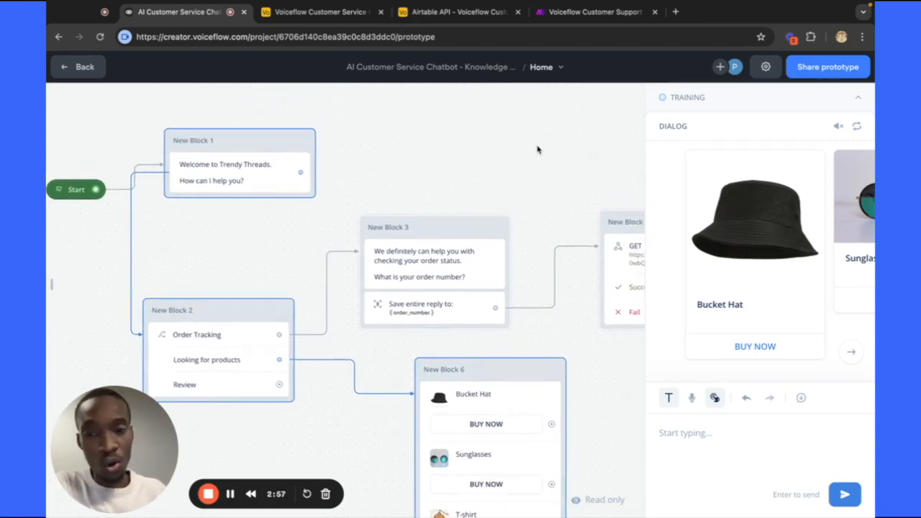
{"action": "scroll", "coordinate": [537, 149], "scroll_direction": "down", "scroll_amount": 1}
{"action": "scroll", "coordinate": [537, 150], "scroll_direction": "left", "scroll_amount": 2}
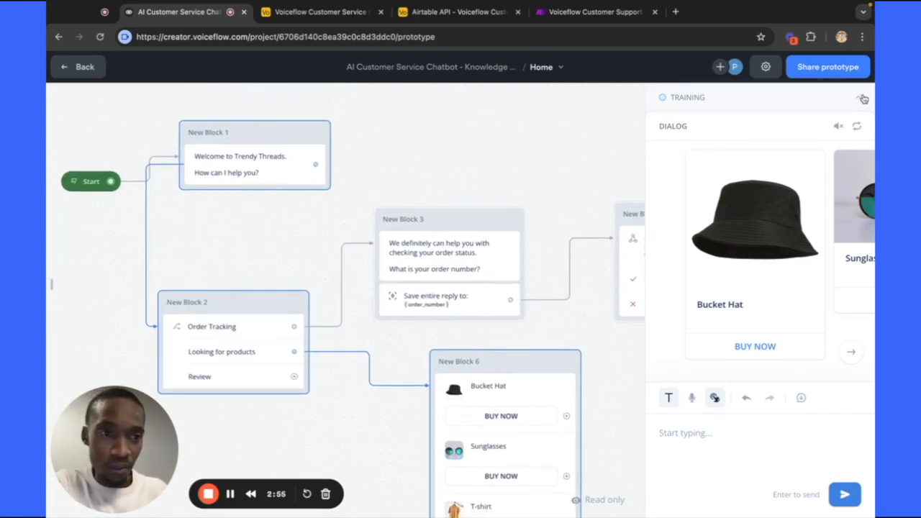
{"action": "left_click", "coordinate": [863, 98]}
{"action": "left_click", "coordinate": [854, 99]}
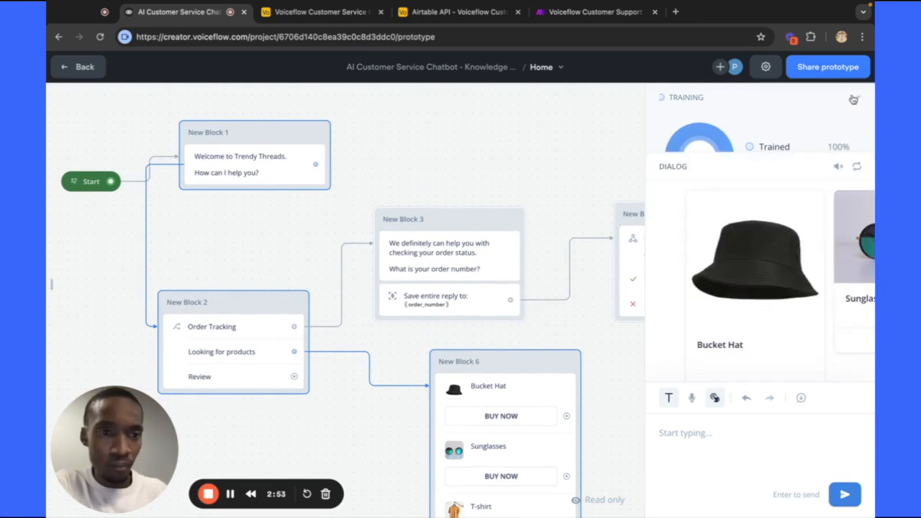
Confirm the Trained 100% status and reopen New Block 2's choices in the editor.
{"action": "scroll", "coordinate": [339, 205], "scroll_direction": "down", "scroll_amount": 5}
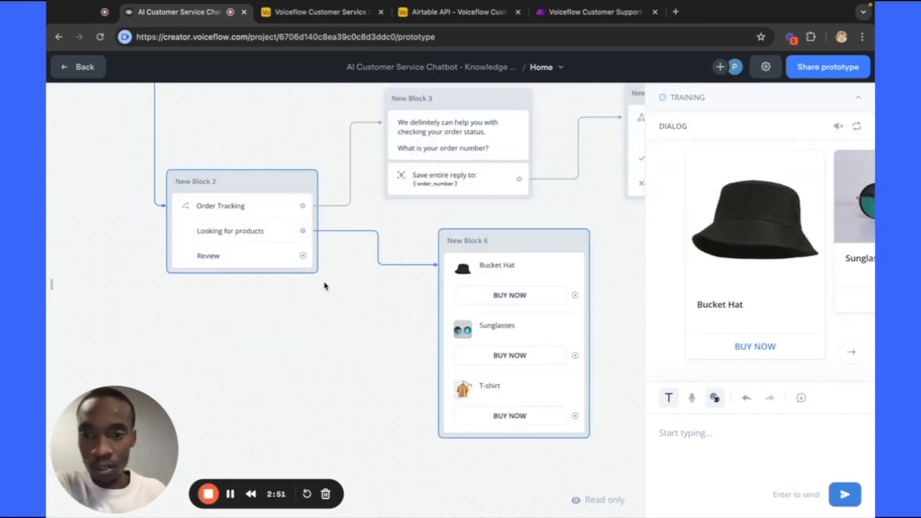
{"action": "scroll", "coordinate": [324, 285], "scroll_direction": "up", "scroll_amount": 1}
{"action": "scroll", "coordinate": [323, 286], "scroll_direction": "down", "scroll_amount": 2}
{"action": "scroll", "coordinate": [323, 285], "scroll_direction": "up", "scroll_amount": 1}
{"action": "scroll", "coordinate": [324, 286], "scroll_direction": "left", "scroll_amount": 1}
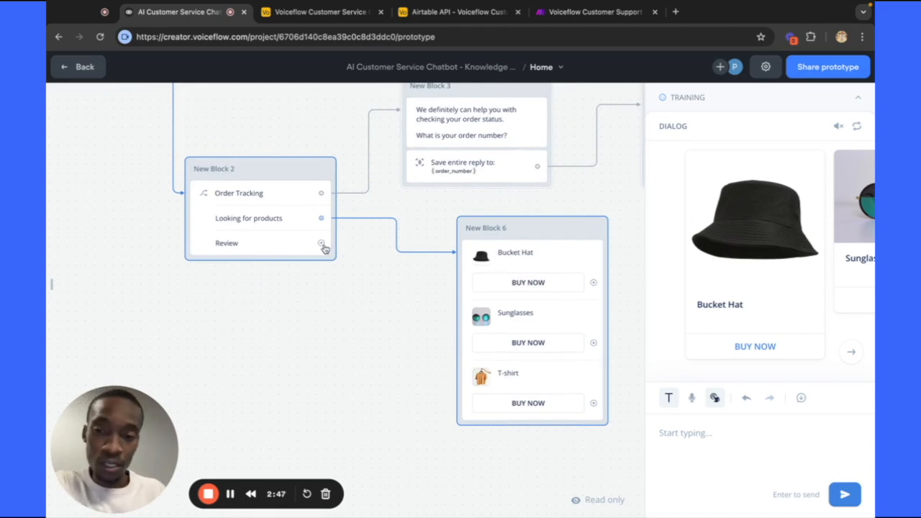
{"action": "left_click", "coordinate": [856, 100]}
{"action": "left_click", "coordinate": [846, 103]}
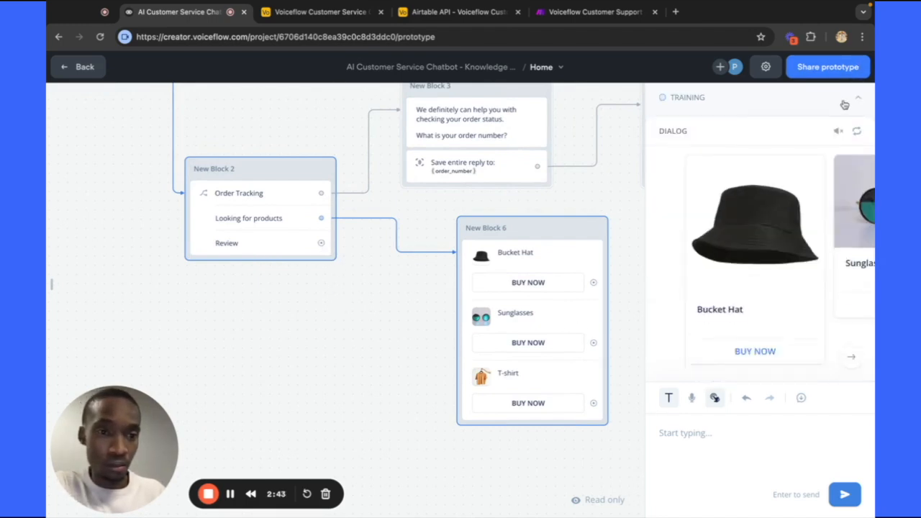
{"action": "scroll", "coordinate": [608, 166], "scroll_direction": "up", "scroll_amount": 3}
{"action": "scroll", "coordinate": [608, 165], "scroll_direction": "left", "scroll_amount": 2}
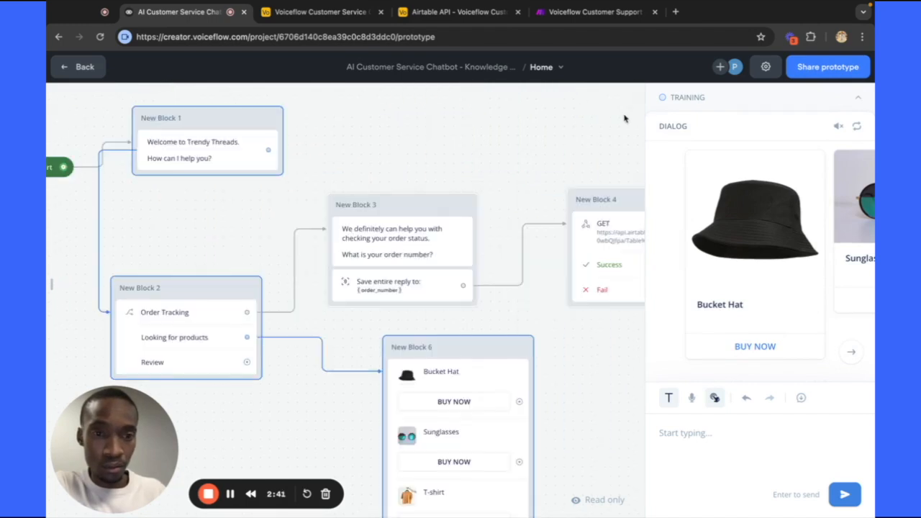
{"action": "left_click", "coordinate": [225, 287]}
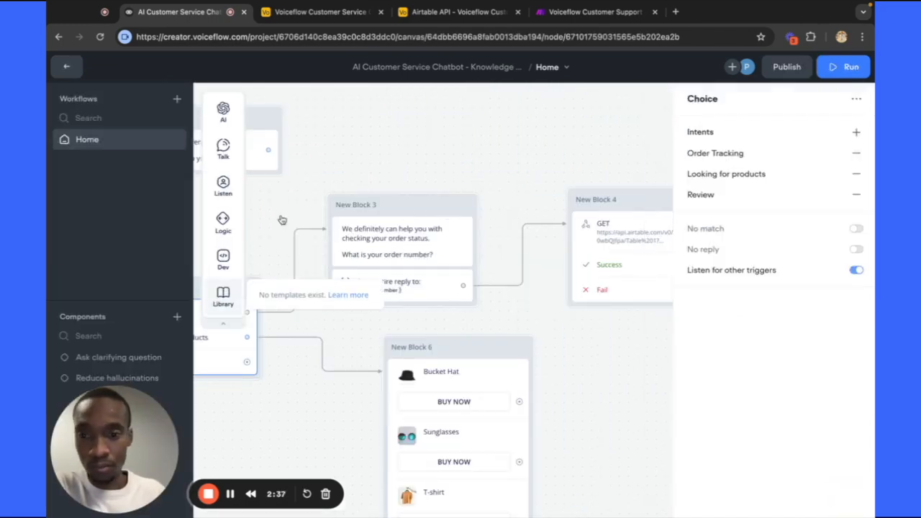
Connect the Review choice to a new Message step, New Block 7.
{"action": "scroll", "coordinate": [279, 219], "scroll_direction": "down", "scroll_amount": 2}
{"action": "scroll", "coordinate": [279, 220], "scroll_direction": "down", "scroll_amount": 3}
{"action": "scroll", "coordinate": [284, 335], "scroll_direction": "up", "scroll_amount": 1}
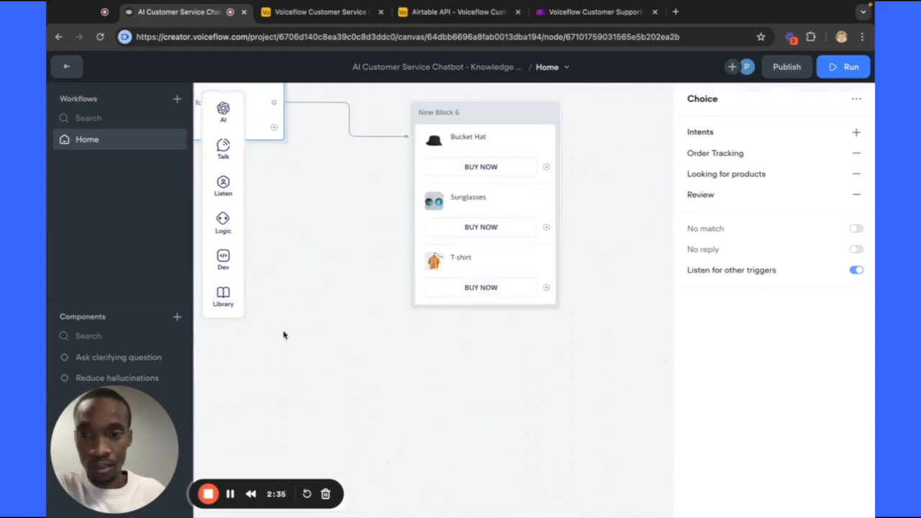
{"action": "scroll", "coordinate": [283, 335], "scroll_direction": "left", "scroll_amount": 2}
{"action": "scroll", "coordinate": [284, 336], "scroll_direction": "up", "scroll_amount": 2}
{"action": "scroll", "coordinate": [283, 335], "scroll_direction": "up", "scroll_amount": 2}
{"action": "scroll", "coordinate": [283, 335], "scroll_direction": "left", "scroll_amount": 1}
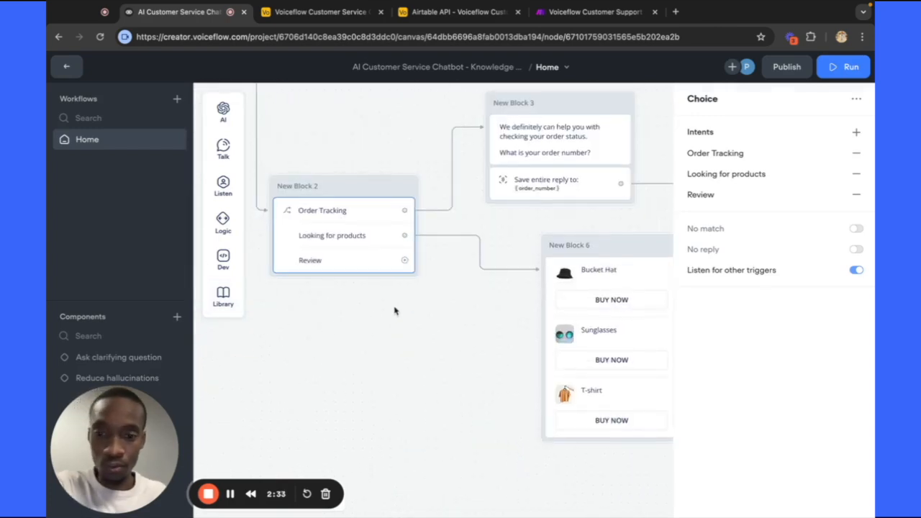
{"action": "left_click_drag", "start_coordinate": [405, 260], "coordinate": [344, 435]}
{"action": "scroll", "coordinate": [344, 435], "scroll_direction": "down", "scroll_amount": 5}
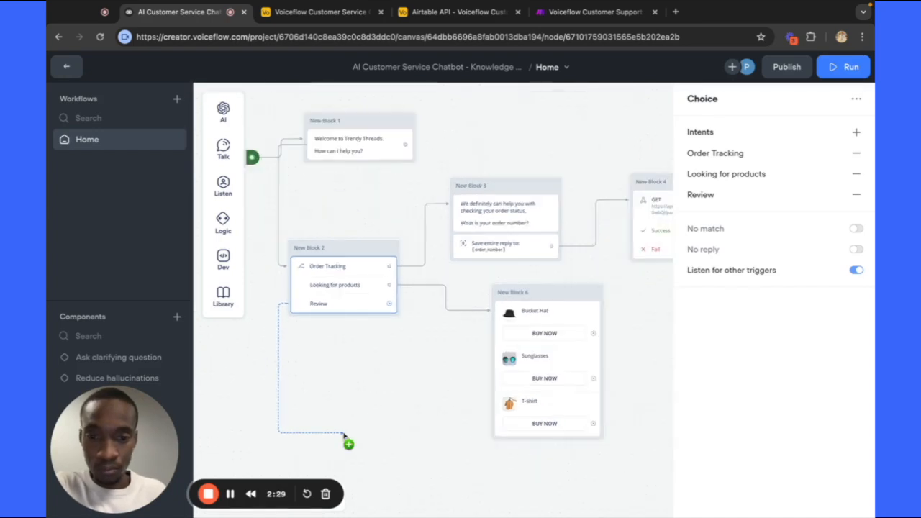
{"action": "scroll", "coordinate": [324, 438], "scroll_direction": "down", "scroll_amount": 5}
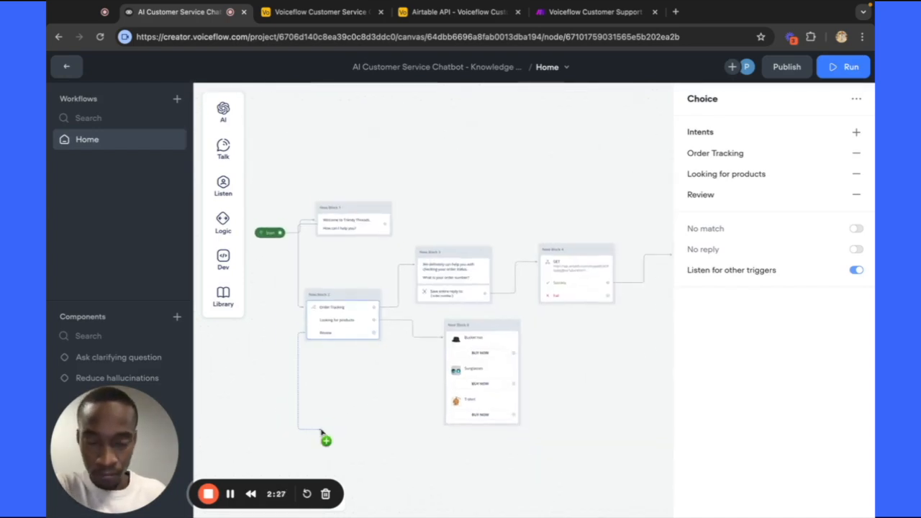
{"action": "scroll", "coordinate": [397, 391], "scroll_direction": "down", "scroll_amount": 2}
{"action": "scroll", "coordinate": [394, 386], "scroll_direction": "down", "scroll_amount": 1}
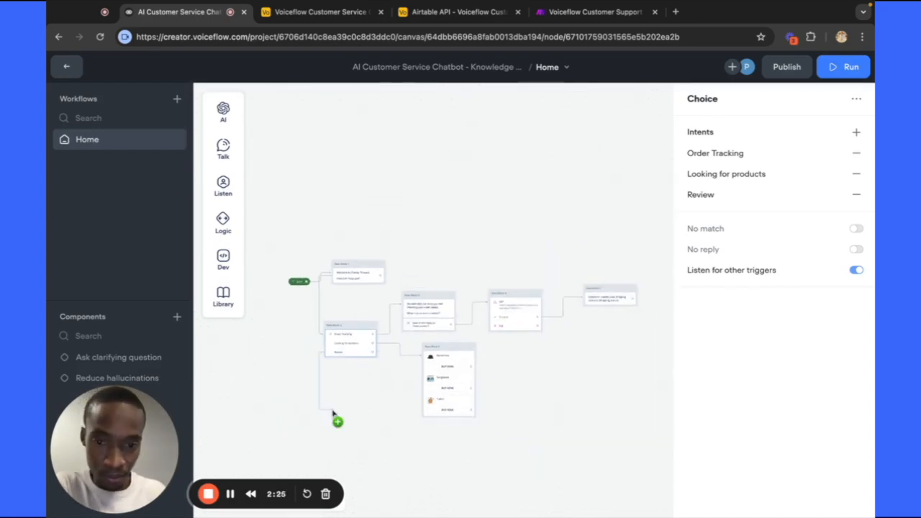
{"action": "left_click", "coordinate": [350, 472]}
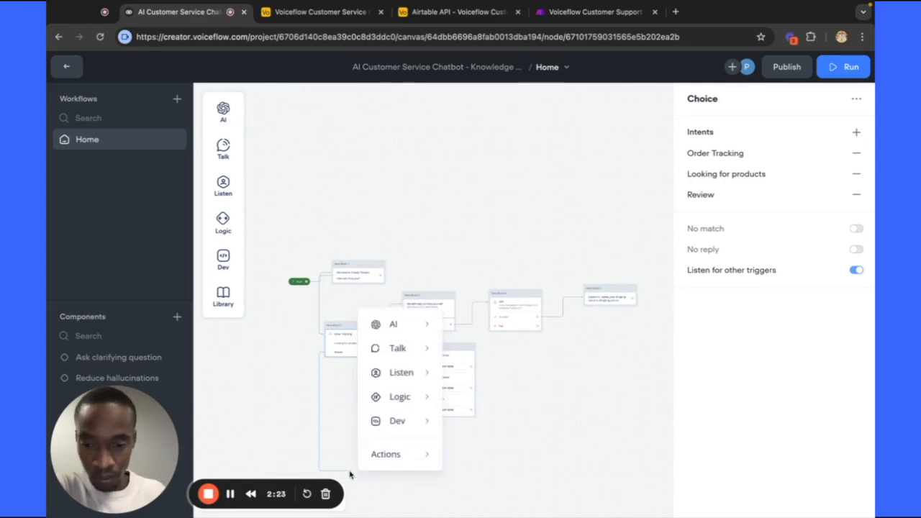
{"action": "scroll", "coordinate": [350, 472], "scroll_direction": "up", "scroll_amount": 2}
{"action": "left_click", "coordinate": [350, 472]}
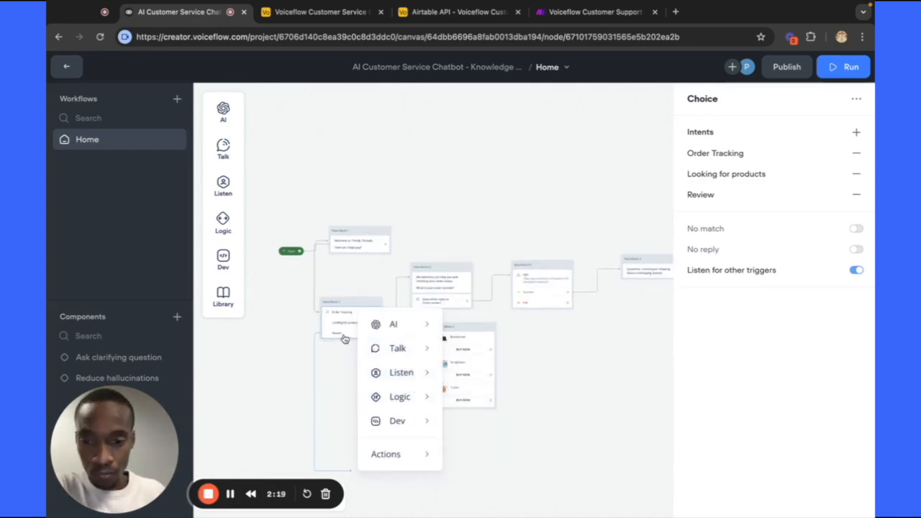
{"action": "mouse_move", "coordinate": [424, 350]}
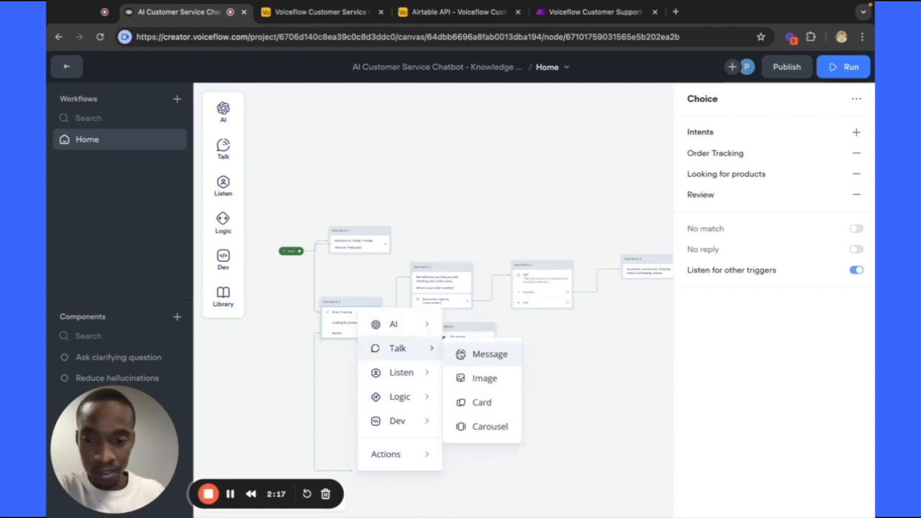
{"action": "left_click", "coordinate": [459, 354]}
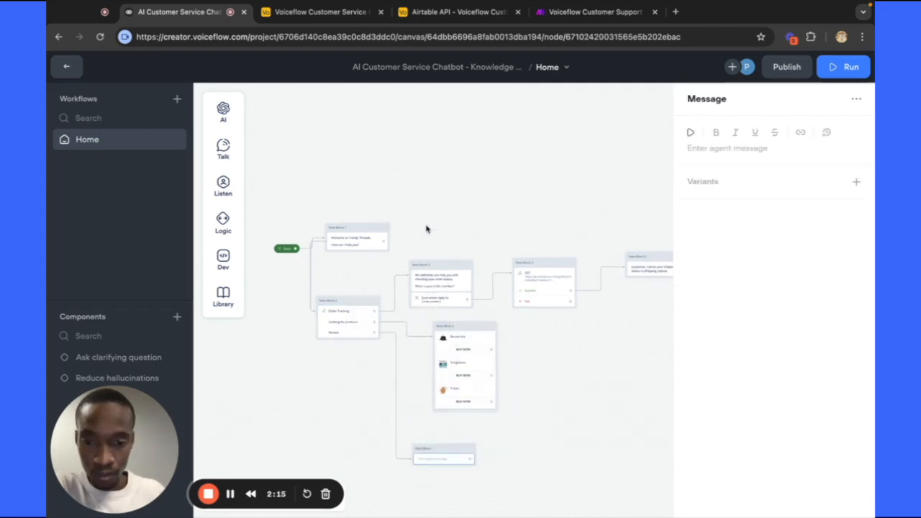
Write New Block 7's message as 'What is your review?'.
{"action": "scroll", "coordinate": [457, 360], "scroll_direction": "up", "scroll_amount": 3}
{"action": "scroll", "coordinate": [454, 456], "scroll_direction": "down", "scroll_amount": 3}
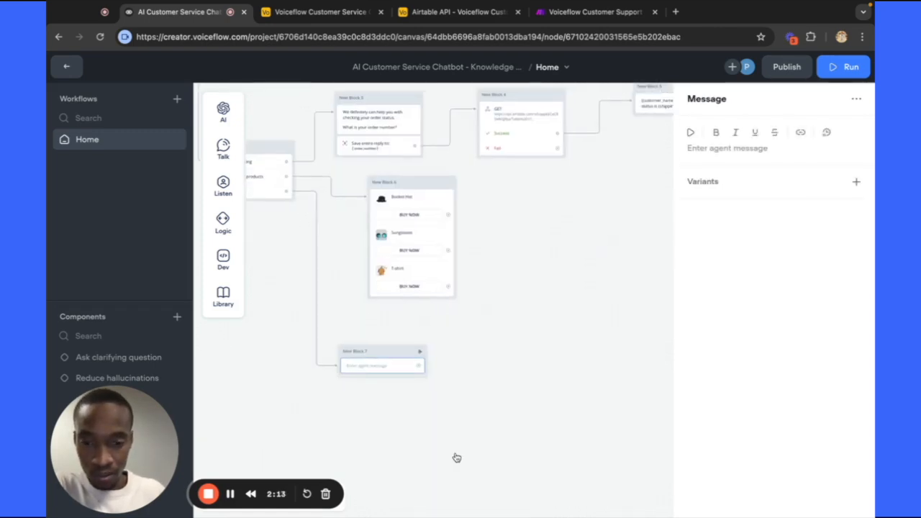
{"action": "scroll", "coordinate": [454, 448], "scroll_direction": "up", "scroll_amount": 2}
{"action": "left_click", "coordinate": [367, 359]}
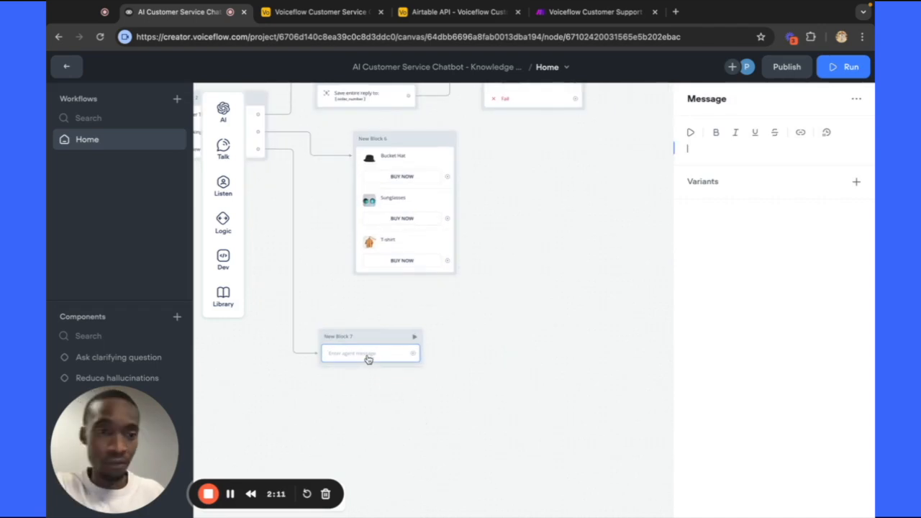
{"action": "left_click", "coordinate": [739, 147]}
{"action": "type", "text": "what"}
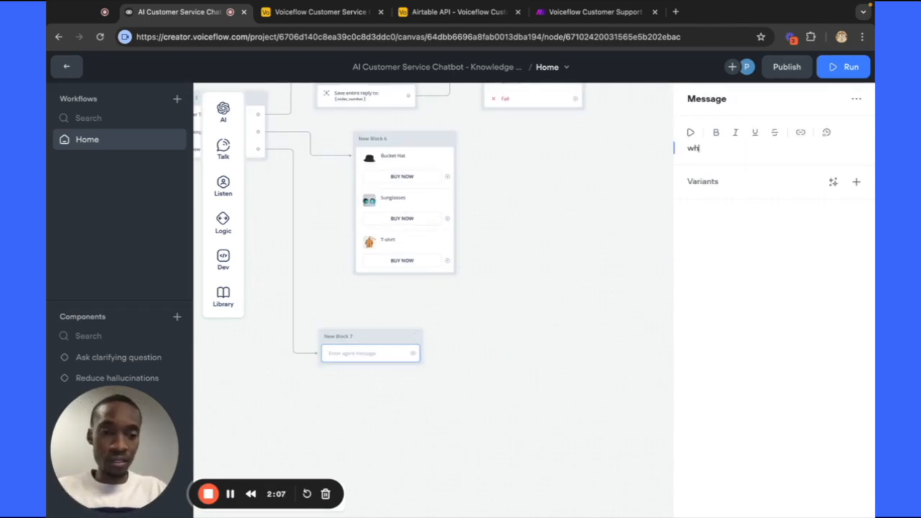
{"action": "key", "text": "BackSpace"}
{"action": "key", "text": "BackSpace"}
{"action": "type", "text": "What is your revi"}
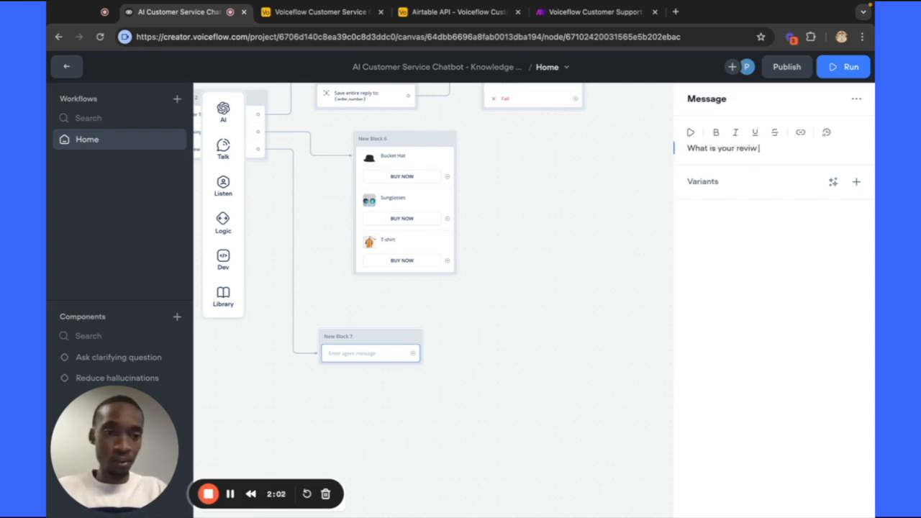
{"action": "key", "text": "BackSpace"}
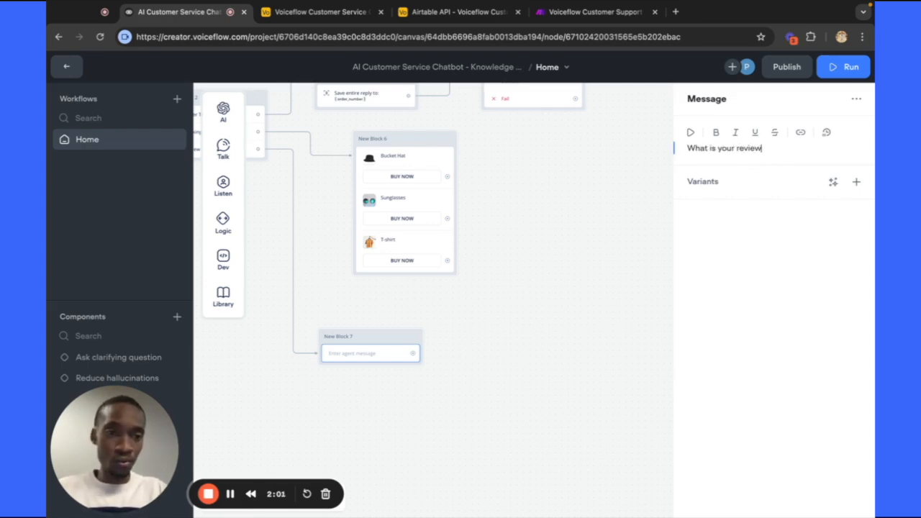
{"action": "type", "text": "ew?"}
{"action": "left_click", "coordinate": [465, 367]}
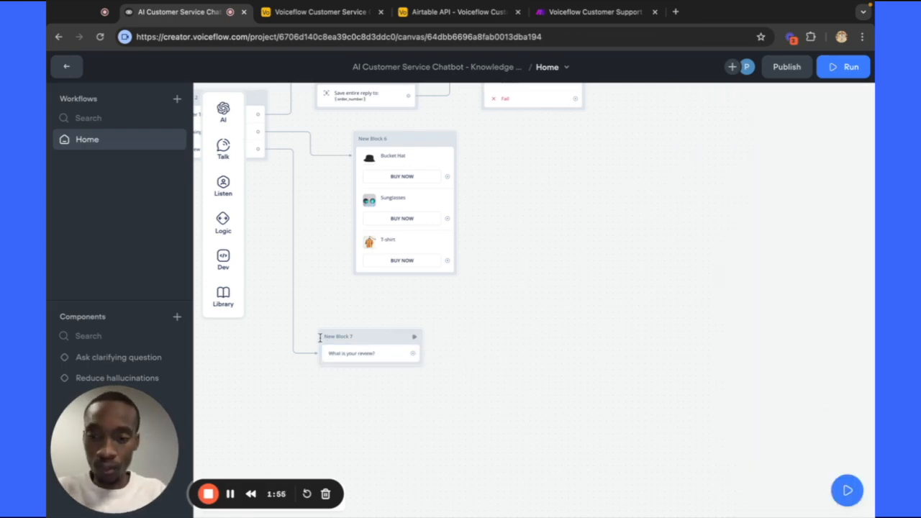
Add a Capture step to New Block 7 saving the entire user reply to new variable {review}.
{"action": "mouse_move", "coordinate": [230, 182]}
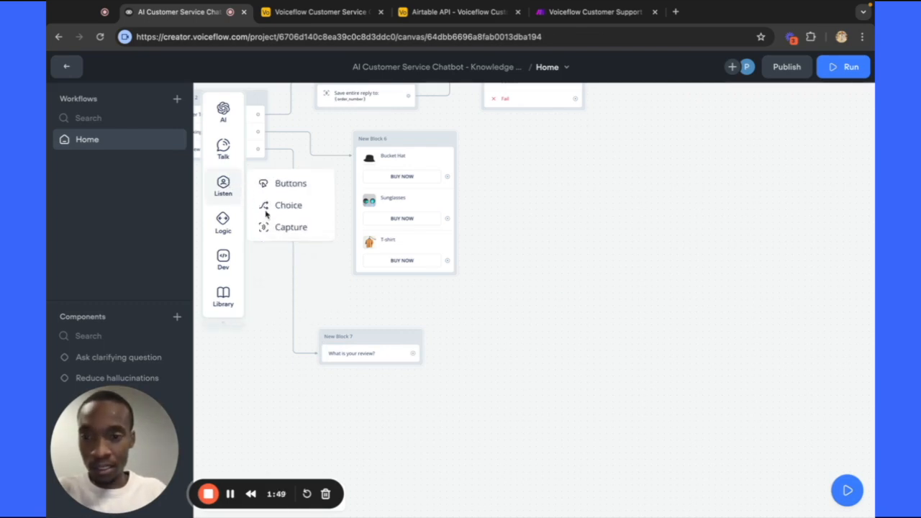
{"action": "left_click_drag", "start_coordinate": [280, 228], "coordinate": [356, 365]}
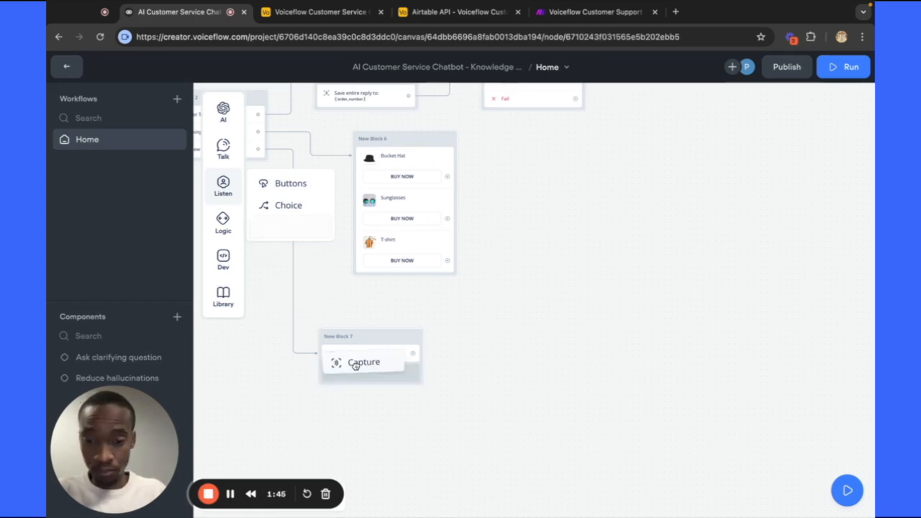
{"action": "scroll", "coordinate": [356, 369], "scroll_direction": "right", "scroll_amount": 1}
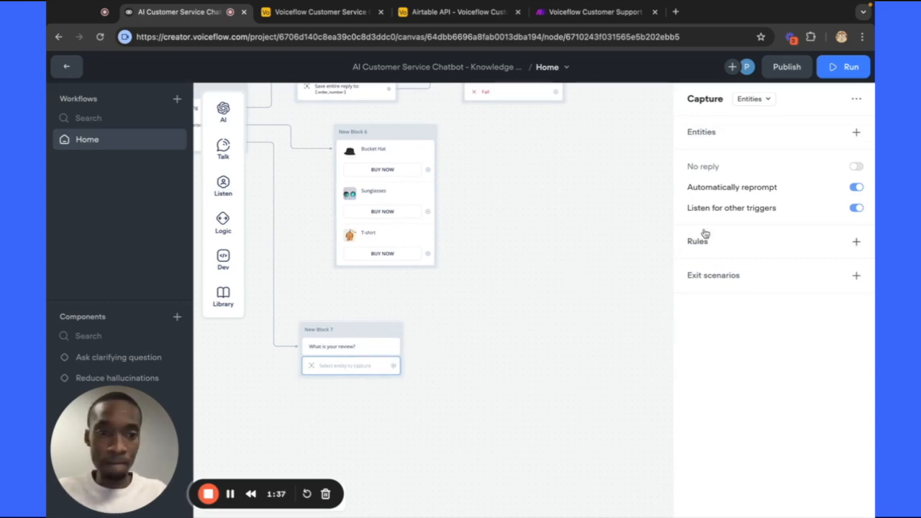
{"action": "left_click", "coordinate": [750, 100]}
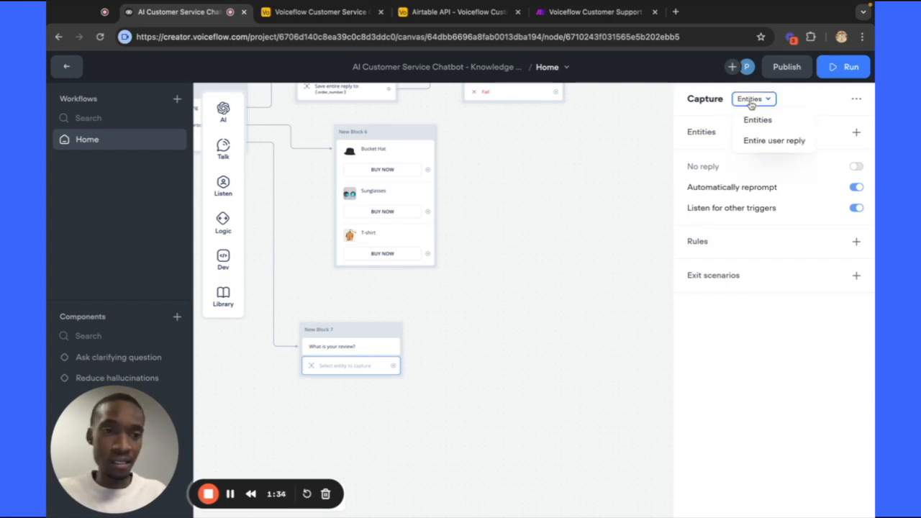
{"action": "left_click", "coordinate": [773, 140]}
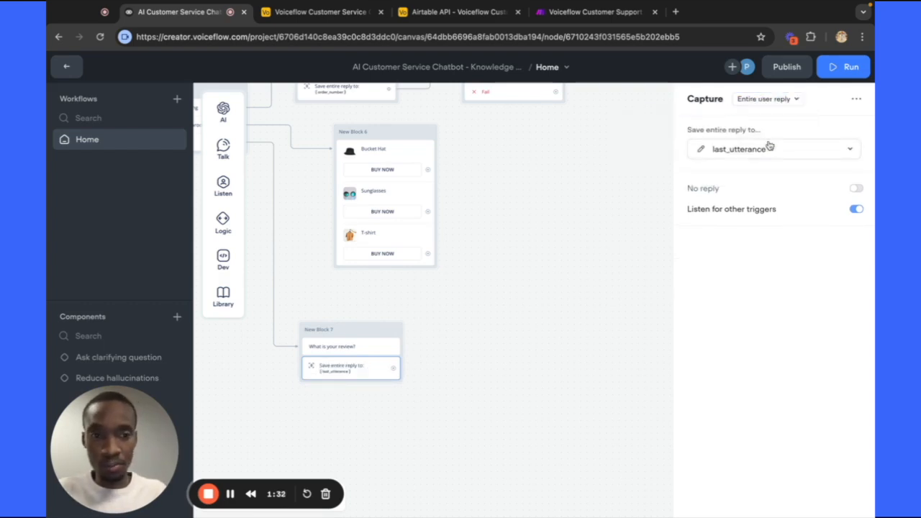
{"action": "left_click", "coordinate": [841, 149]}
{"action": "scroll", "coordinate": [741, 274], "scroll_direction": "down", "scroll_amount": 10}
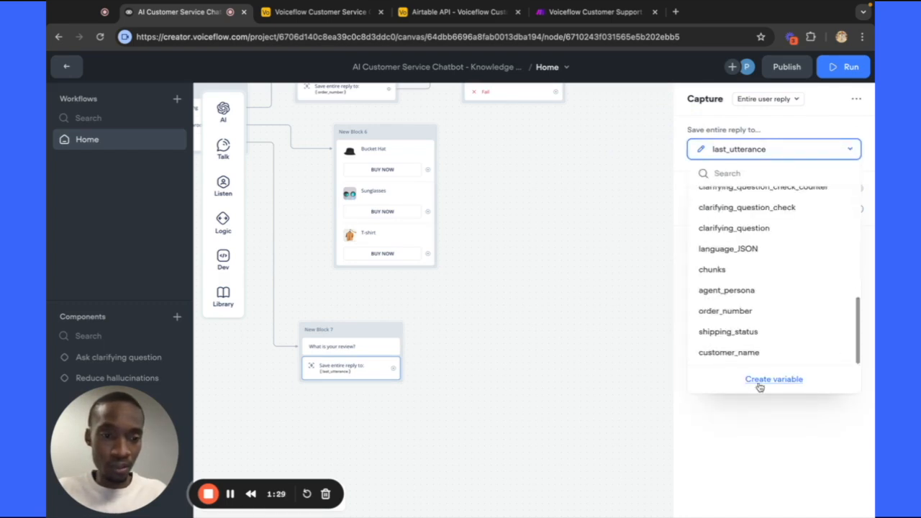
{"action": "left_click", "coordinate": [758, 383]}
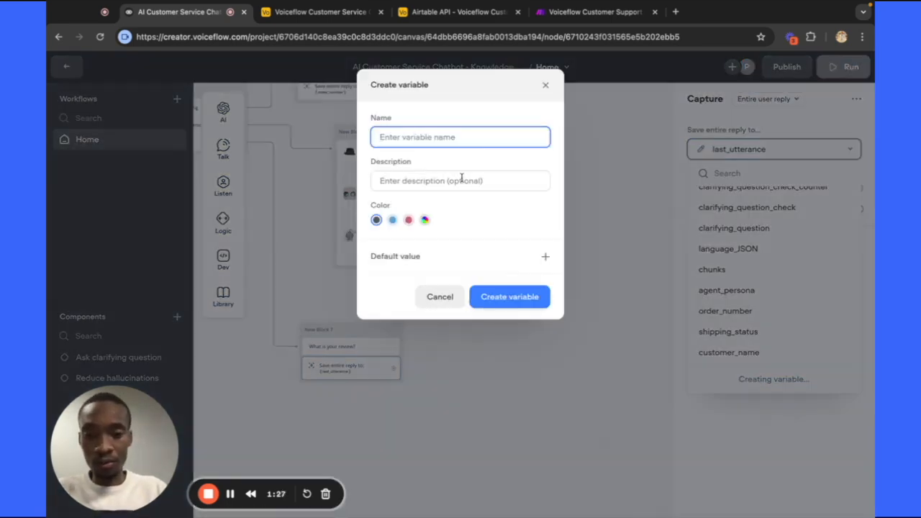
{"action": "type", "text": "review_"}
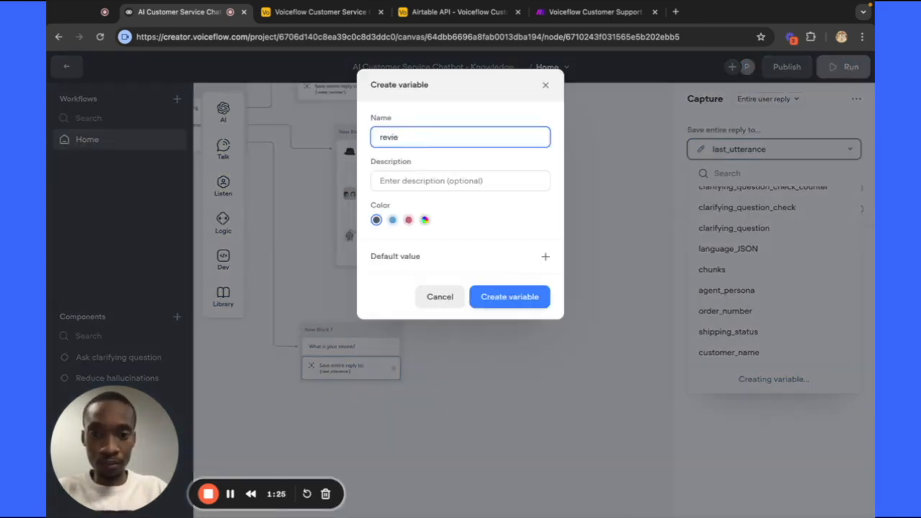
{"action": "left_click", "coordinate": [512, 302]}
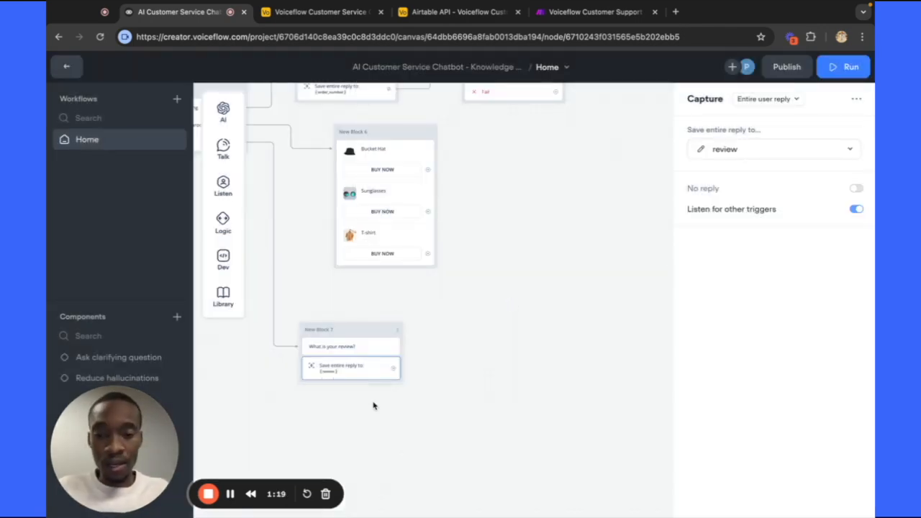
{"action": "scroll", "coordinate": [373, 406], "scroll_direction": "right", "scroll_amount": 1}
{"action": "scroll", "coordinate": [373, 405], "scroll_direction": "right", "scroll_amount": 1}
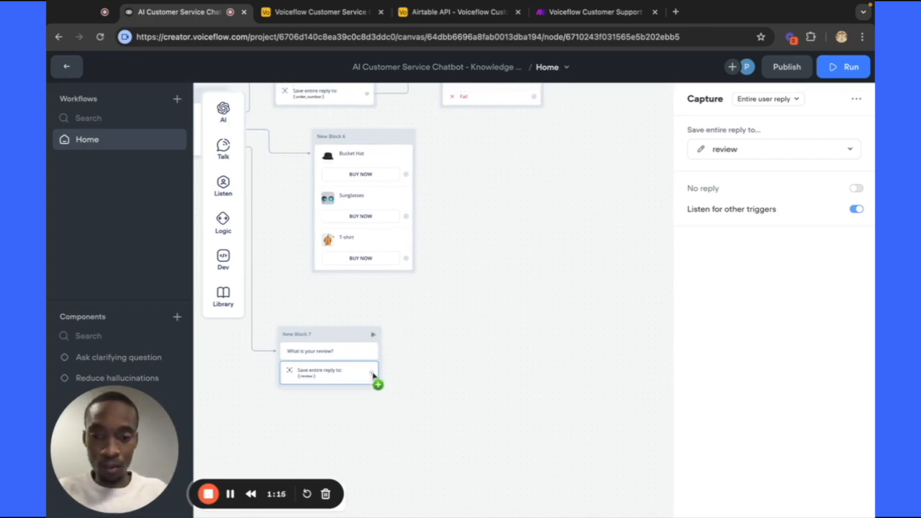
Link the review capture to New Block 8, a message asking 'What is your name?'.
{"action": "left_click_drag", "start_coordinate": [372, 375], "coordinate": [437, 371]}
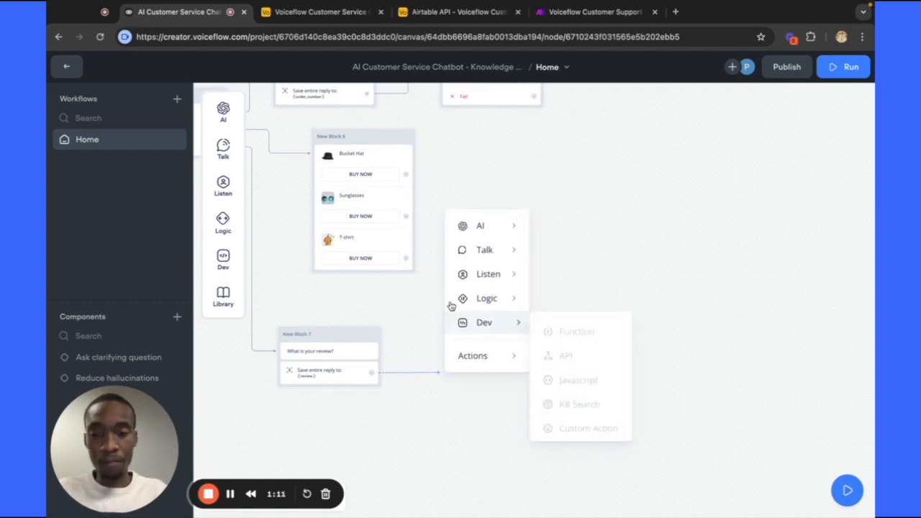
{"action": "mouse_move", "coordinate": [460, 249]}
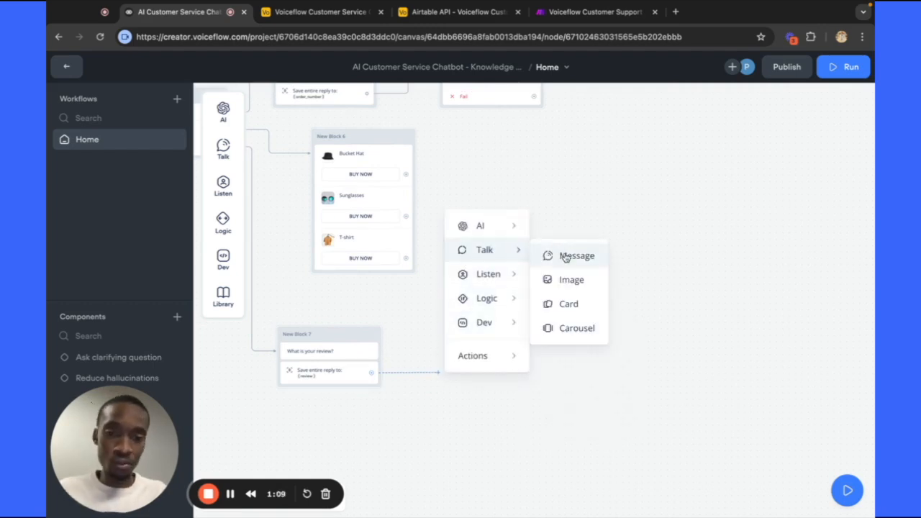
{"action": "left_click", "coordinate": [552, 253]}
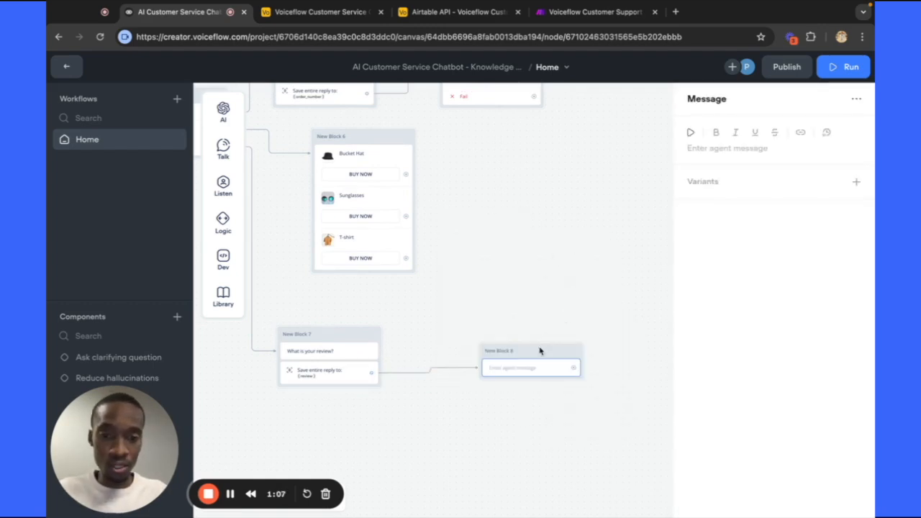
{"action": "left_click", "coordinate": [699, 149]}
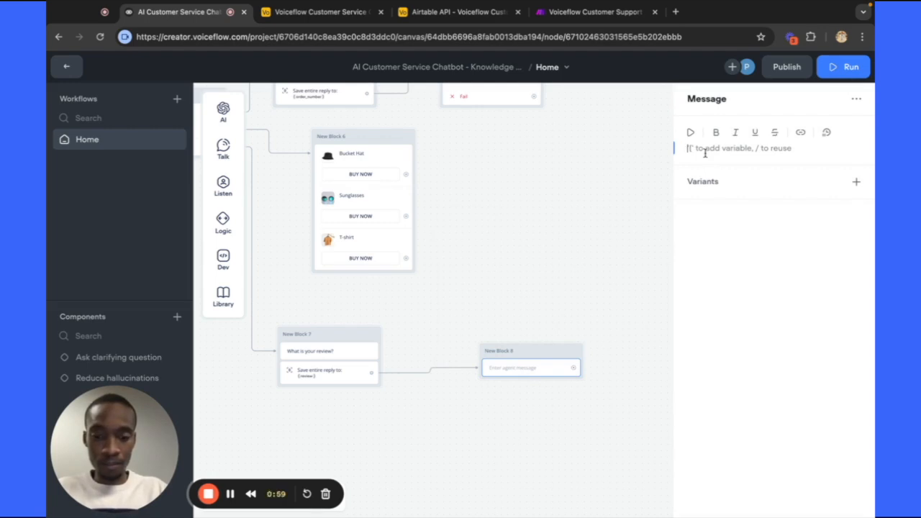
{"action": "type", "text": "What is yo"}
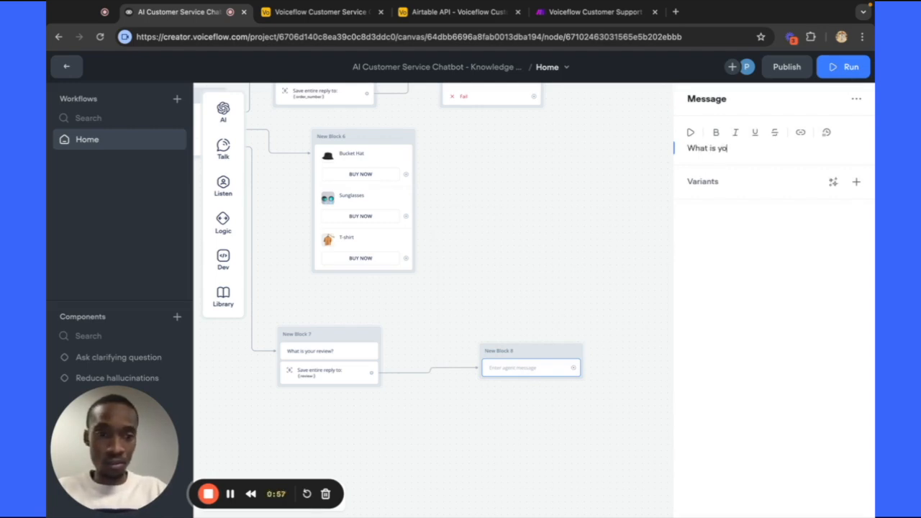
{"action": "type", "text": "ur name?"}
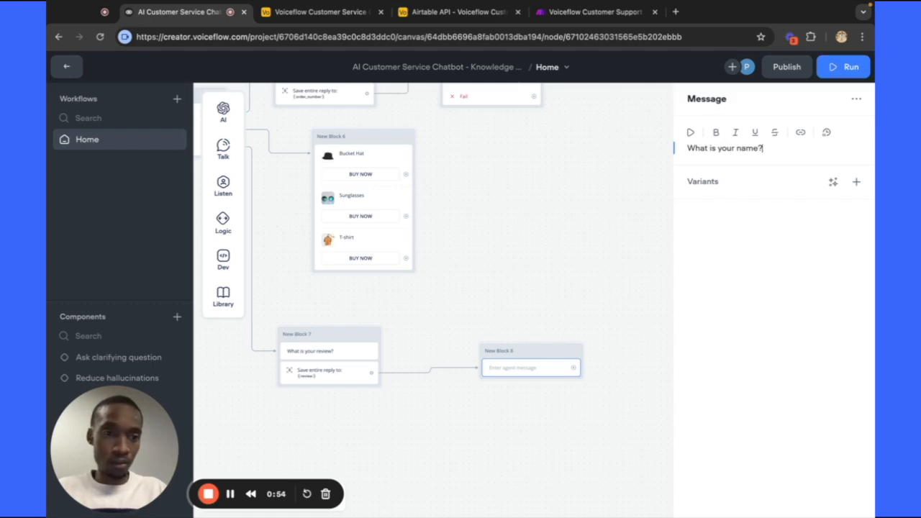
{"action": "left_click", "coordinate": [605, 228]}
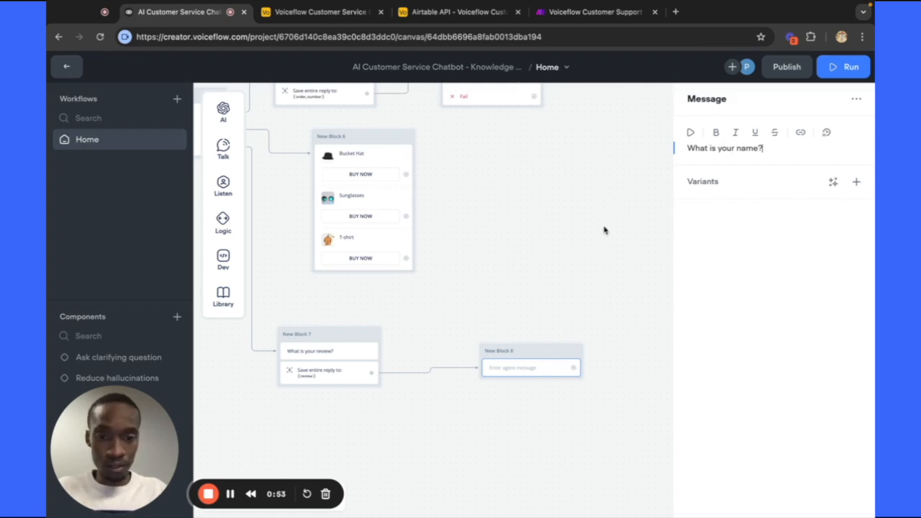
{"action": "left_click_drag", "start_coordinate": [536, 347], "coordinate": [521, 345]}
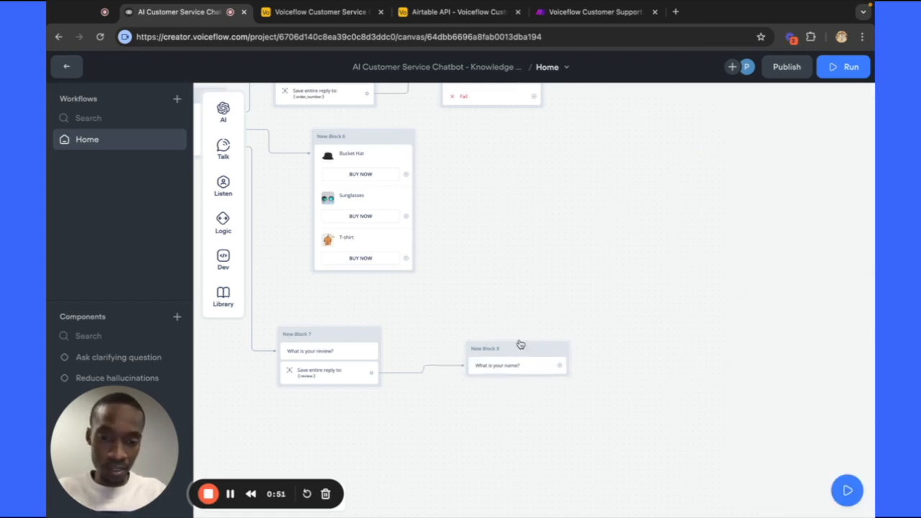
Add a Capture step to New Block 8 saving the entire reply to new variable {name}.
{"action": "left_click", "coordinate": [501, 349]}
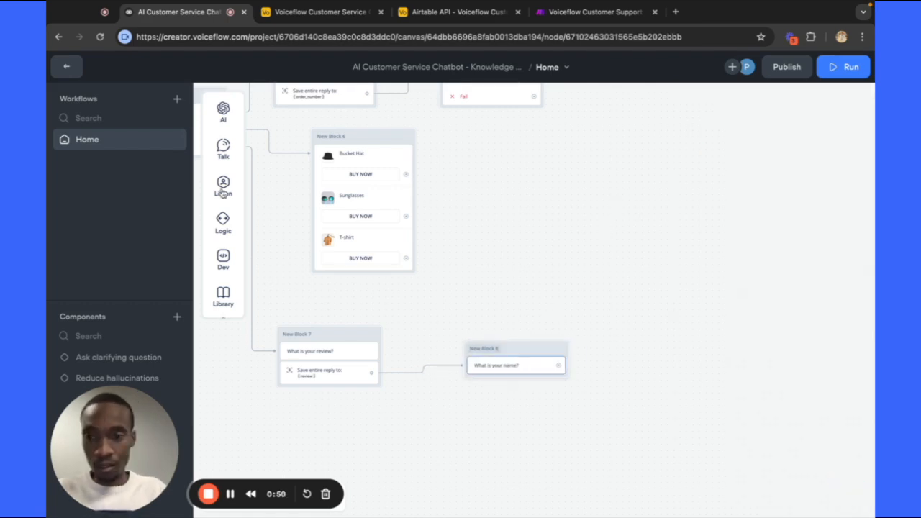
{"action": "mouse_move", "coordinate": [223, 187]}
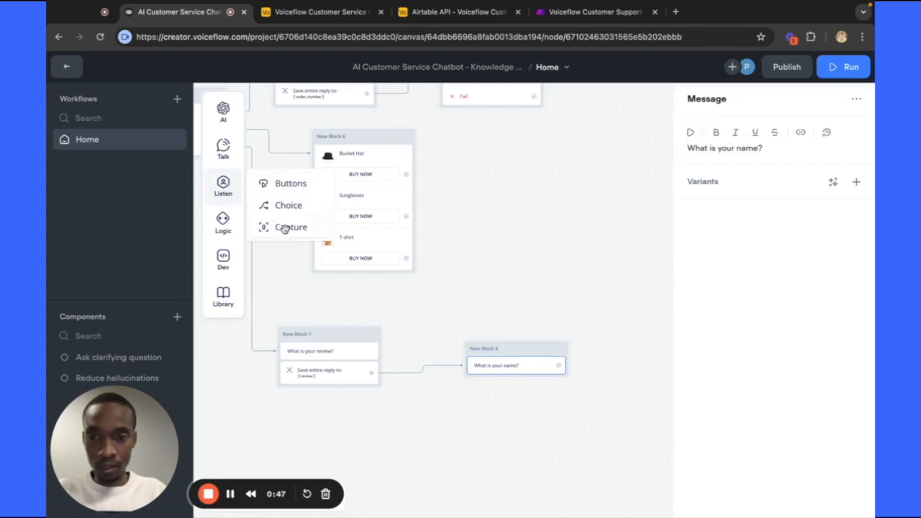
{"action": "left_click_drag", "start_coordinate": [284, 229], "coordinate": [505, 381]}
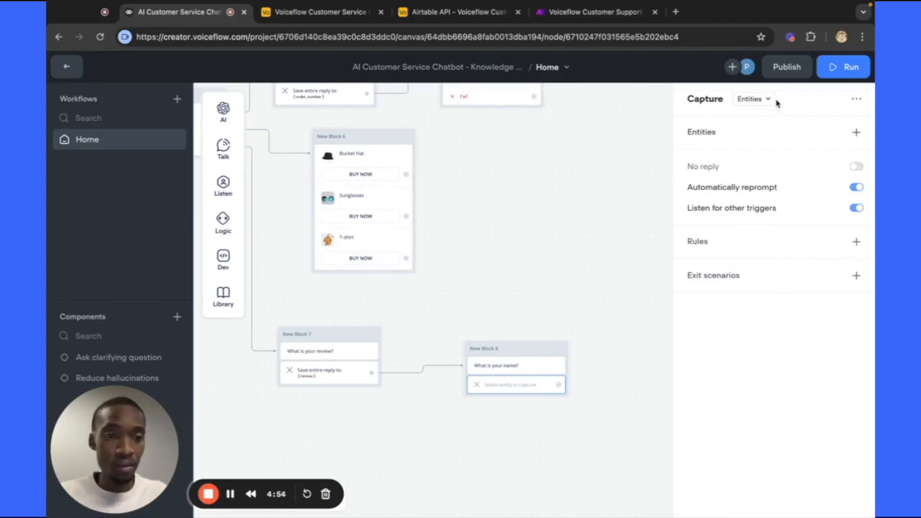
{"action": "left_click", "coordinate": [752, 100]}
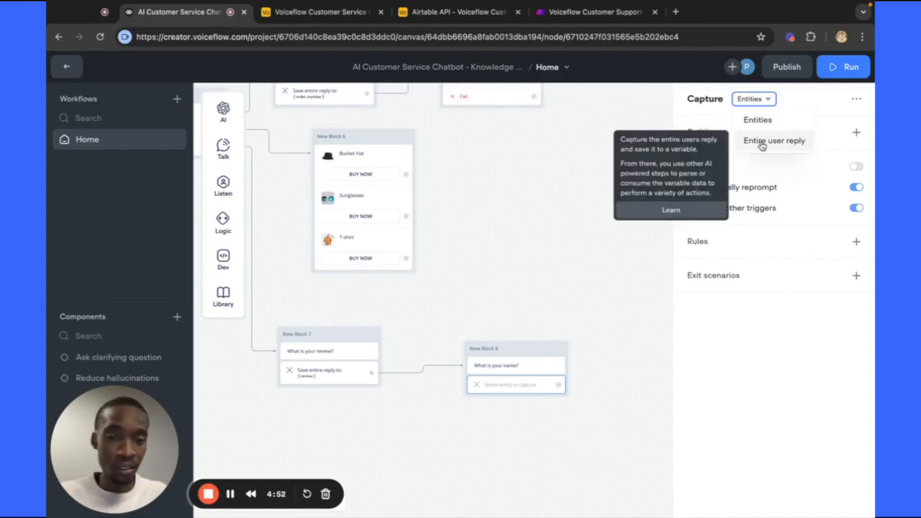
{"action": "left_click", "coordinate": [755, 140]}
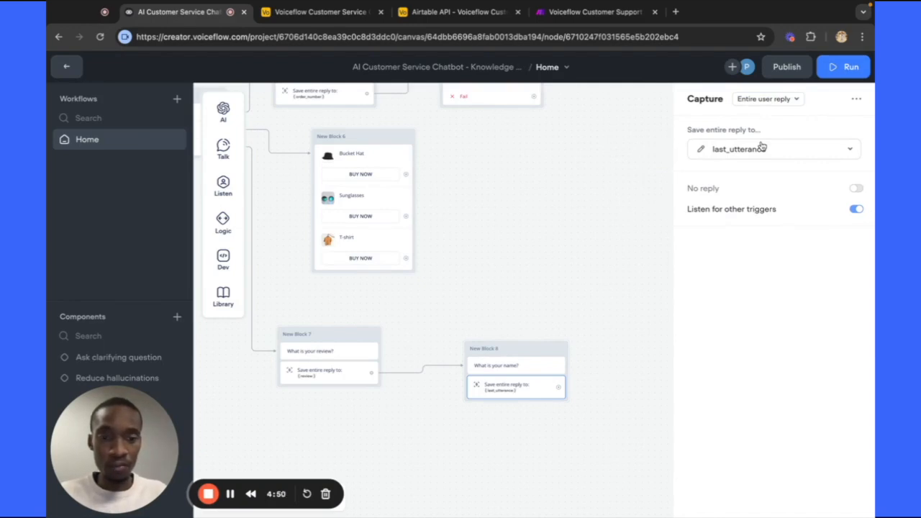
{"action": "left_click", "coordinate": [772, 153]}
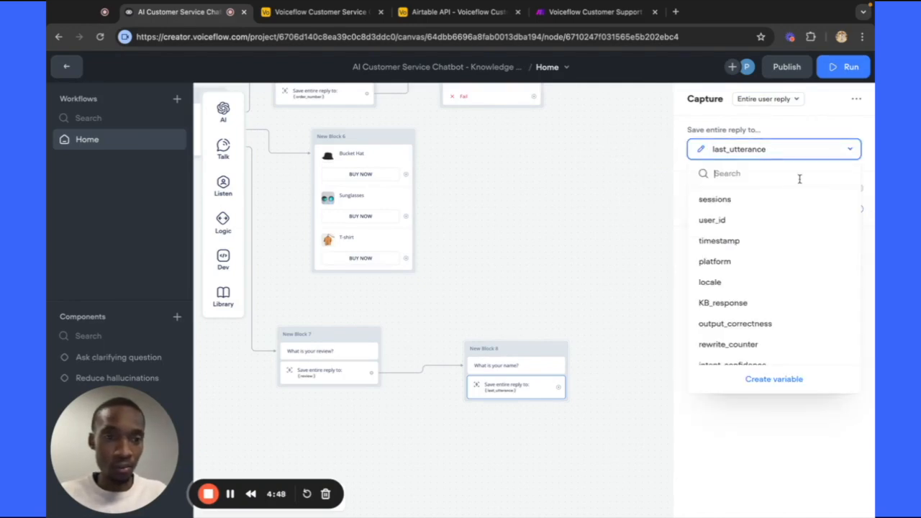
{"action": "scroll", "coordinate": [791, 241], "scroll_direction": "down", "scroll_amount": 5}
{"action": "left_click", "coordinate": [774, 379]}
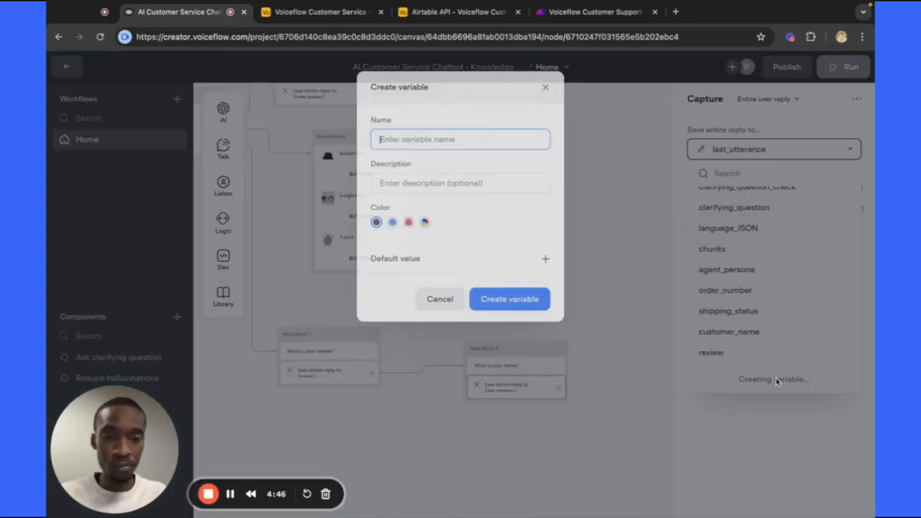
{"action": "type", "text": "name"}
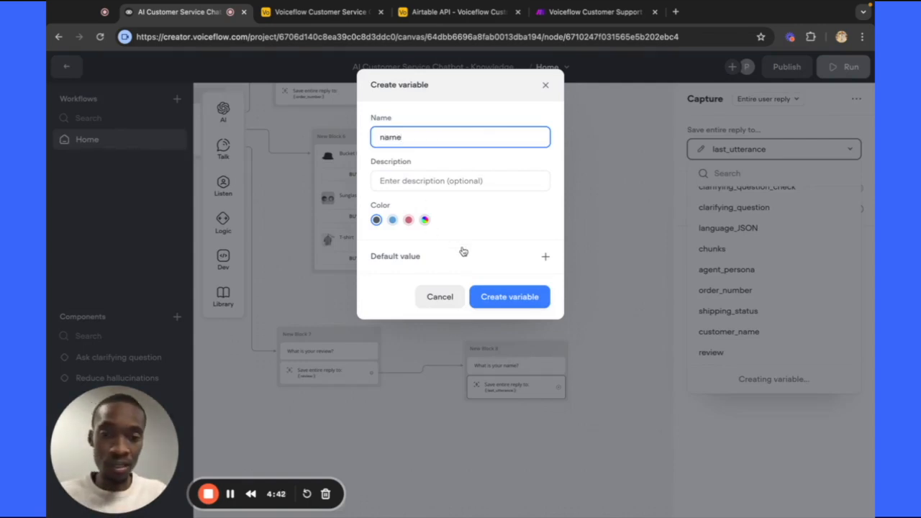
{"action": "left_click", "coordinate": [493, 300]}
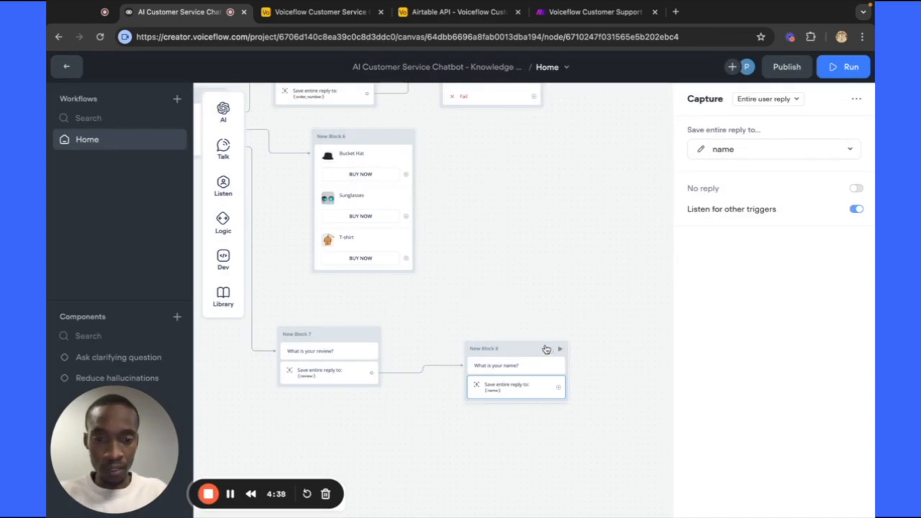
{"action": "left_click", "coordinate": [503, 341]}
{"action": "left_click_drag", "start_coordinate": [505, 341], "coordinate": [462, 332]}
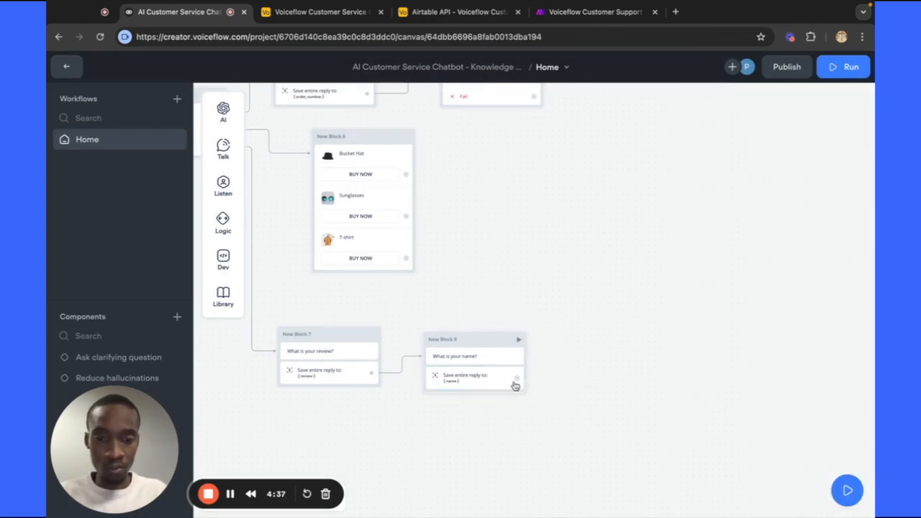
Link New Block 8 to message step New Block 9: 'Last thing... What is your email address?'.
{"action": "left_click_drag", "start_coordinate": [520, 380], "coordinate": [551, 347]}
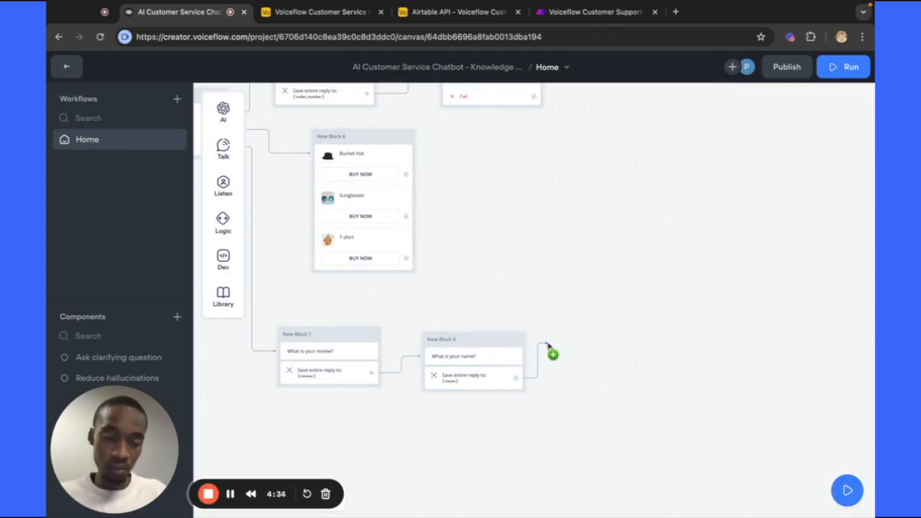
{"action": "mouse_move", "coordinate": [613, 358]}
{"action": "mouse_move", "coordinate": [612, 384]}
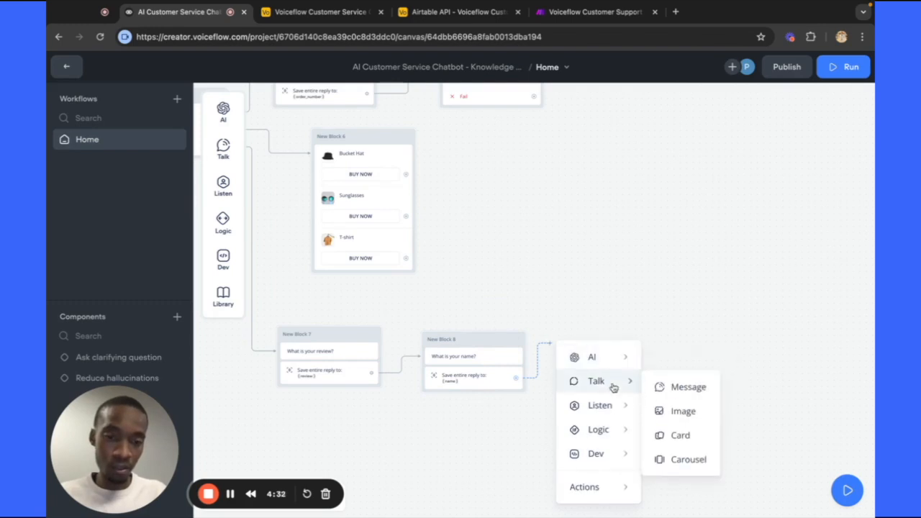
{"action": "left_click", "coordinate": [685, 387]}
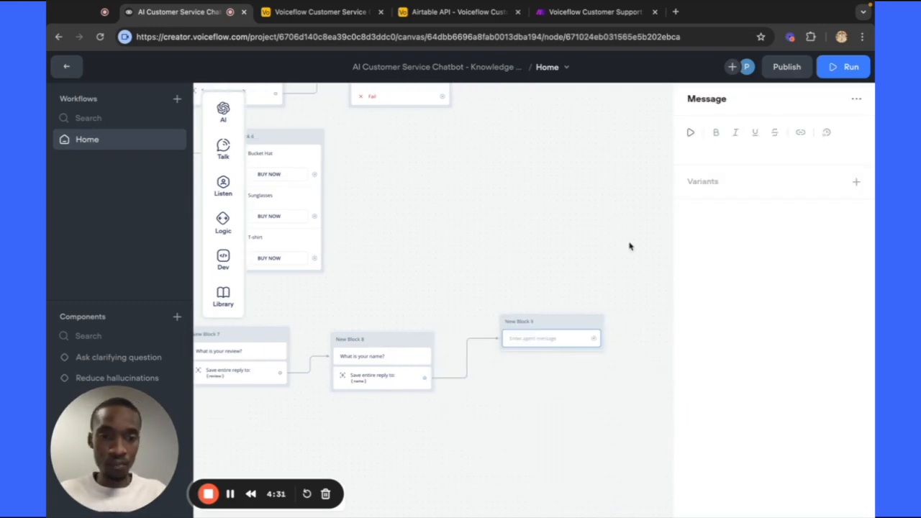
{"action": "left_click", "coordinate": [711, 160]}
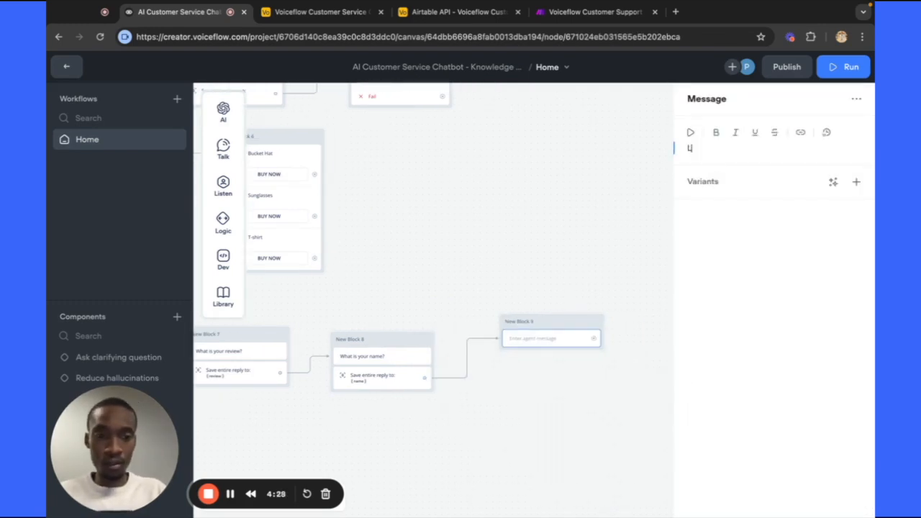
{"action": "type", "text": "Last"}
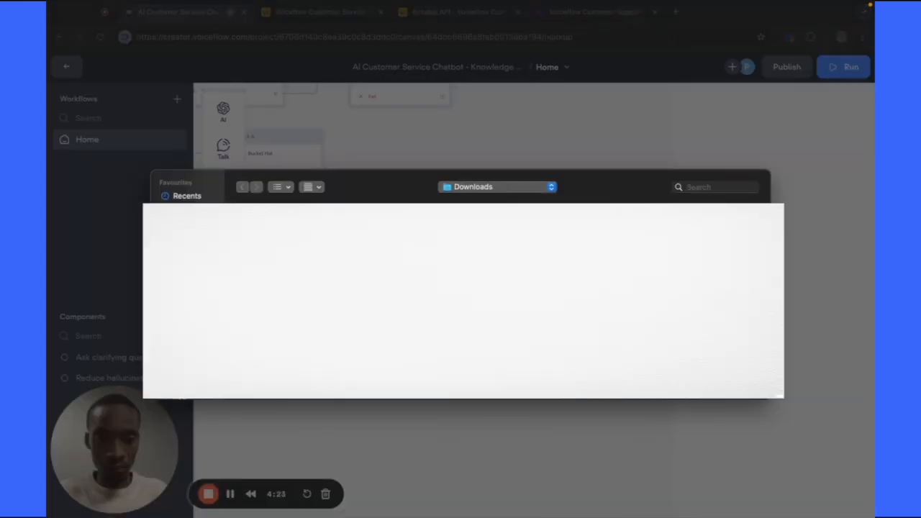
{"action": "key", "text": "Escape"}
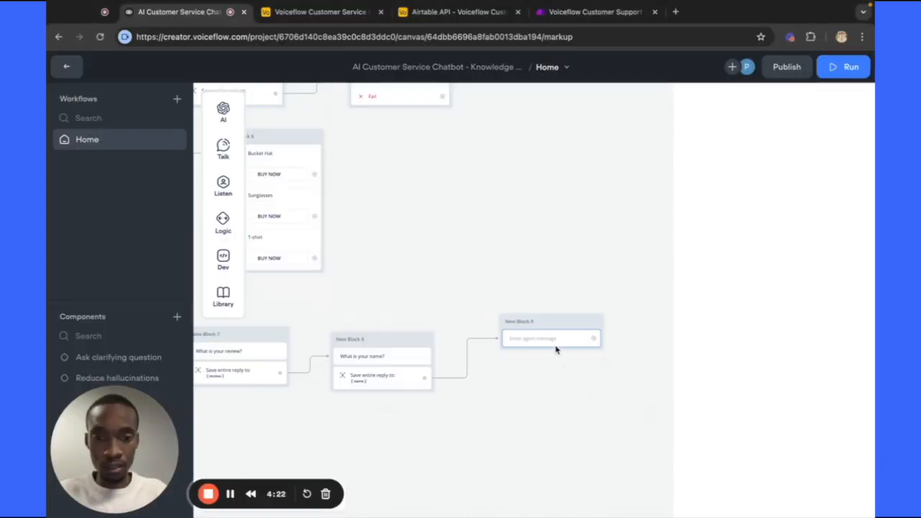
{"action": "left_click", "coordinate": [555, 340]}
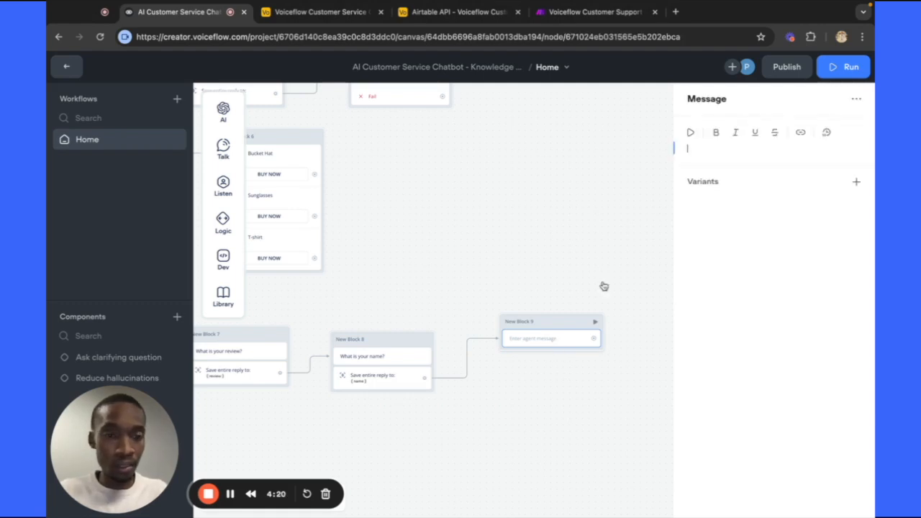
{"action": "type", "text": "Last thing... W"}
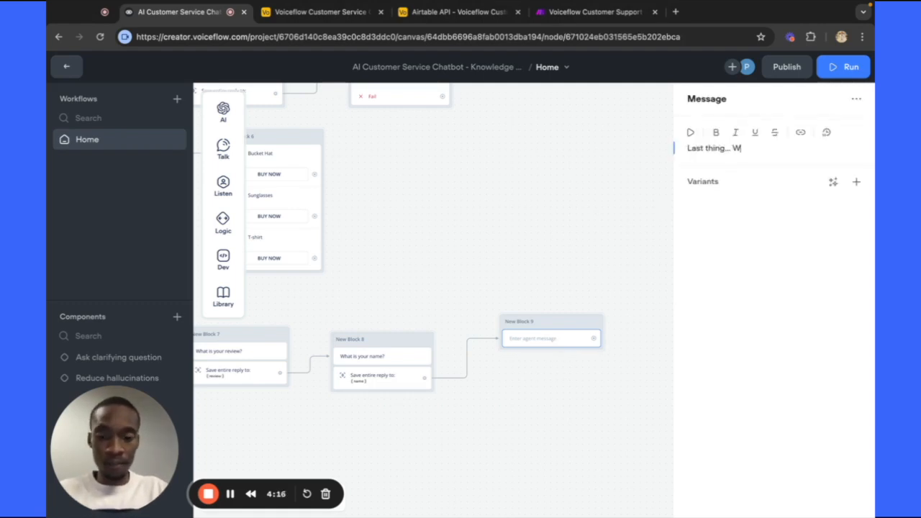
{"action": "type", "text": "hat is your email address?"}
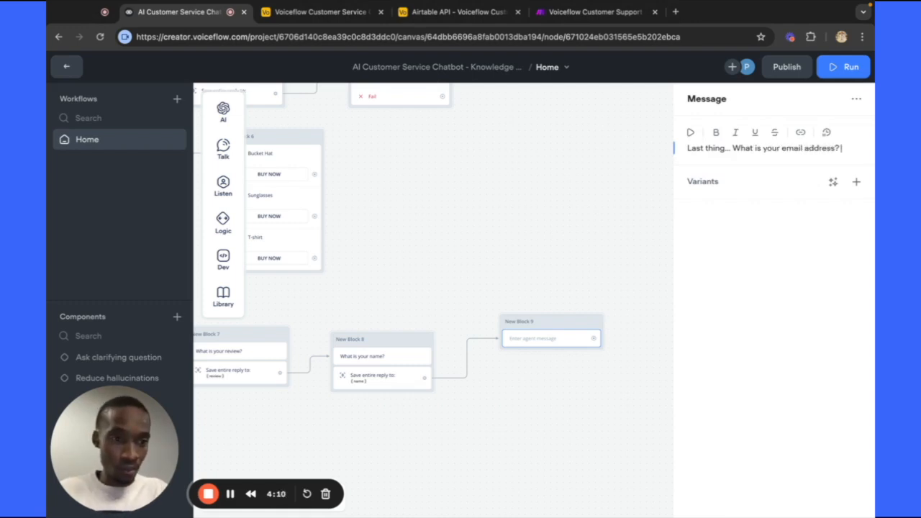
{"action": "key", "text": "BackSpace"}
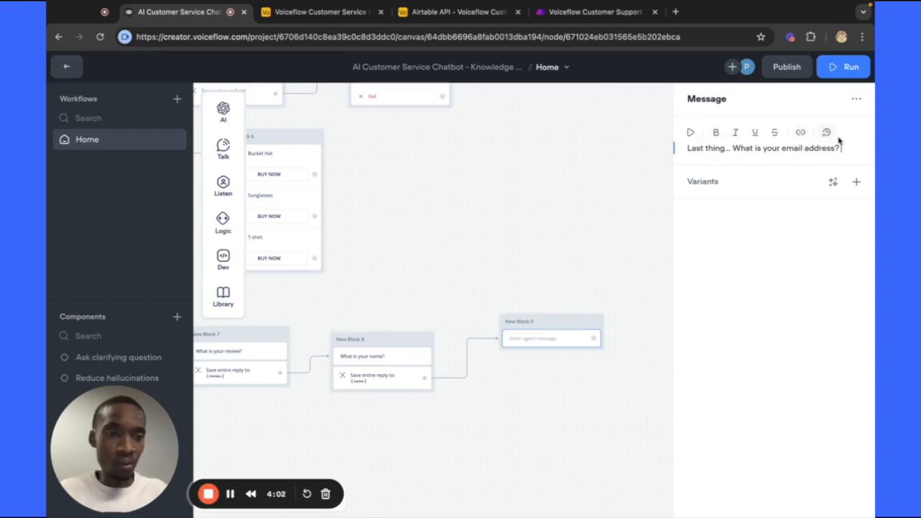
{"action": "left_click", "coordinate": [559, 273]}
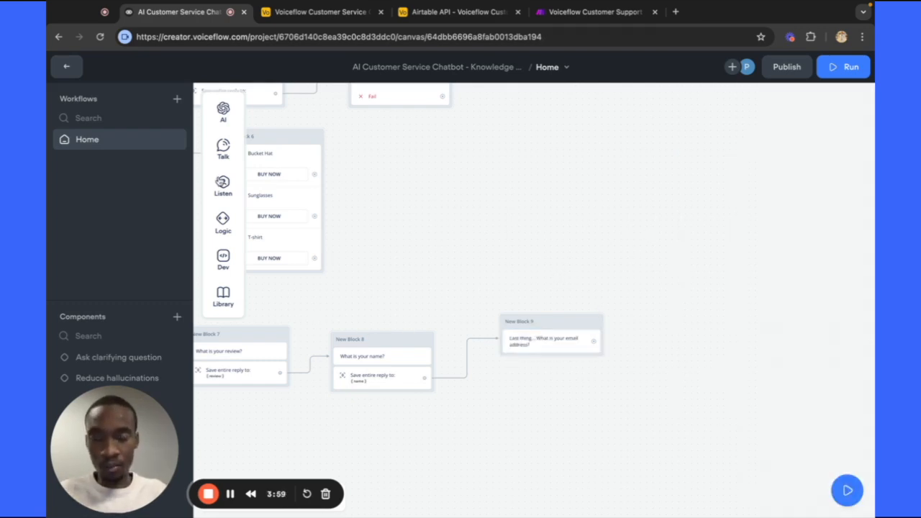
Add a Capture step to New Block 9 saving the entire user reply to new variable {email}.
{"action": "mouse_move", "coordinate": [230, 189]}
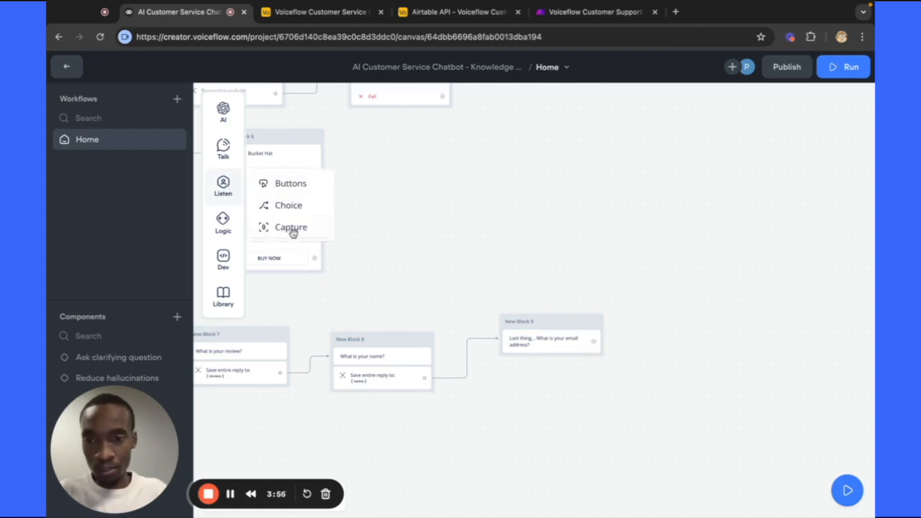
{"action": "left_click_drag", "start_coordinate": [292, 229], "coordinate": [534, 361]}
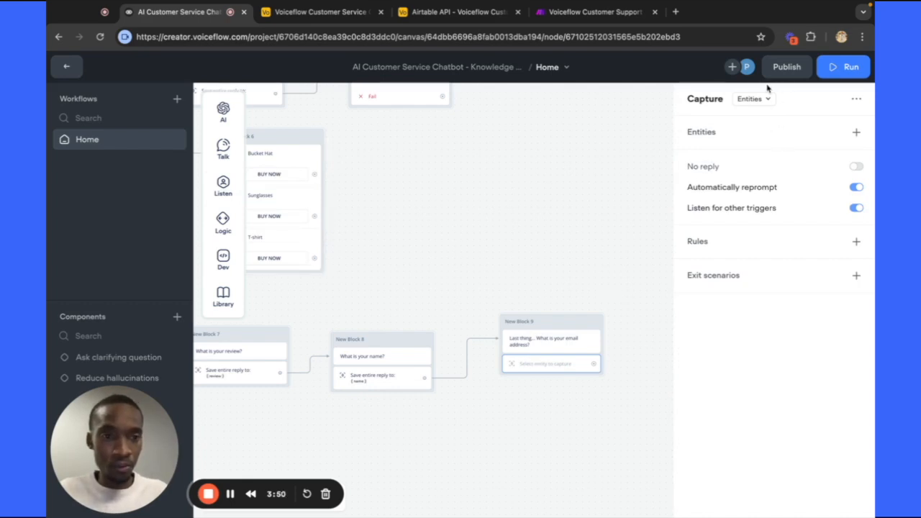
{"action": "left_click", "coordinate": [754, 99]}
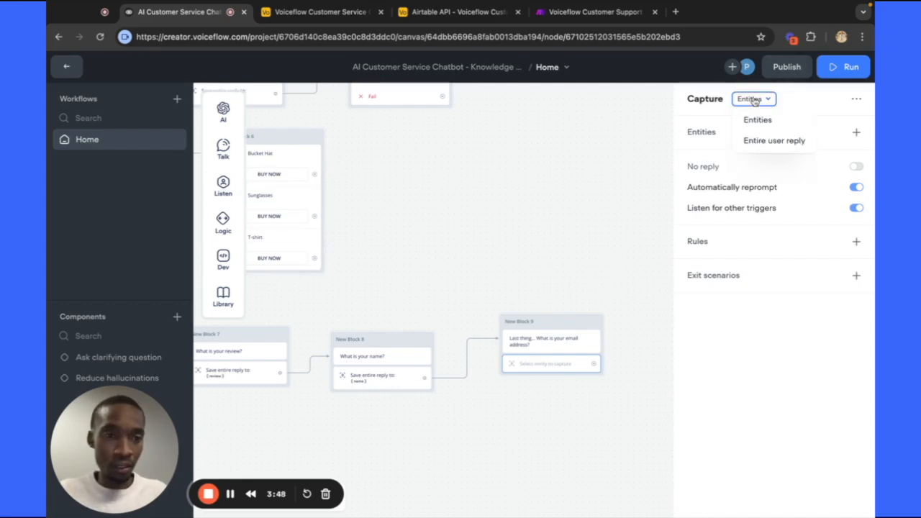
{"action": "left_click", "coordinate": [774, 141]}
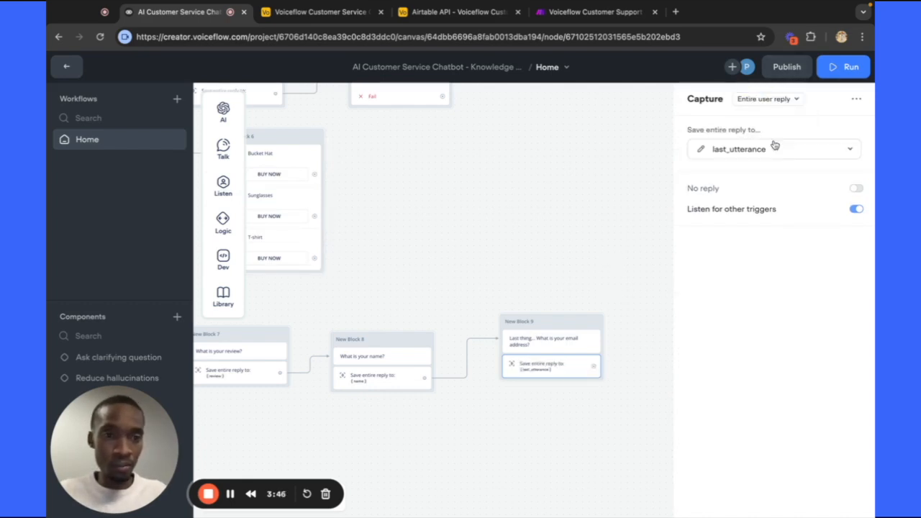
{"action": "left_click", "coordinate": [832, 149]}
{"action": "scroll", "coordinate": [815, 215], "scroll_direction": "down", "scroll_amount": 5}
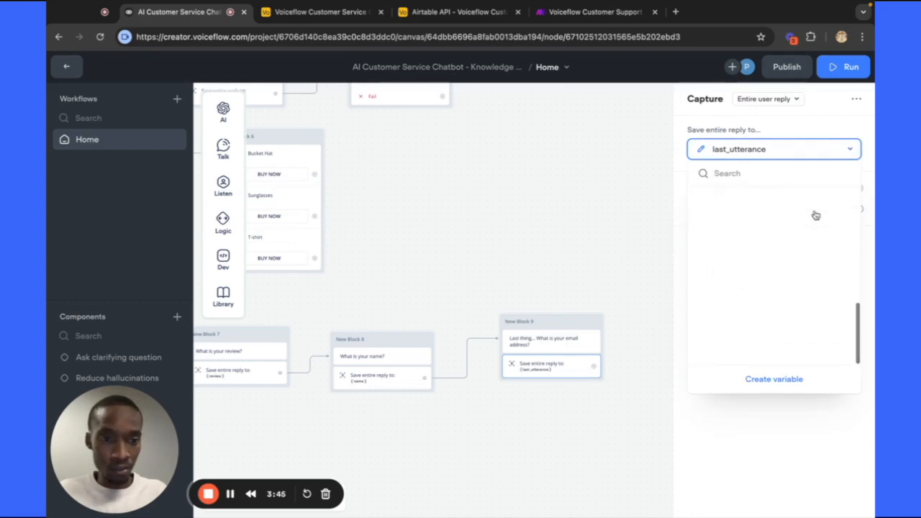
{"action": "left_click", "coordinate": [774, 380]}
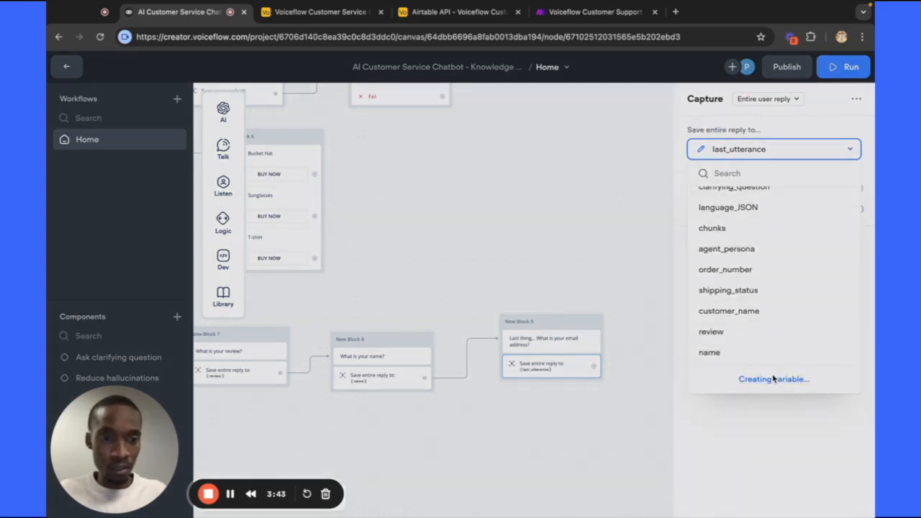
{"action": "type", "text": "email"}
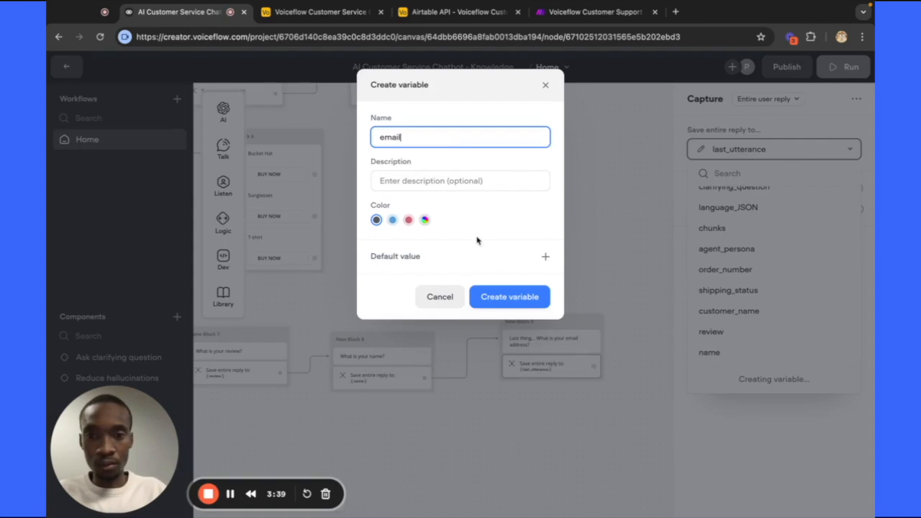
{"action": "left_click", "coordinate": [514, 296]}
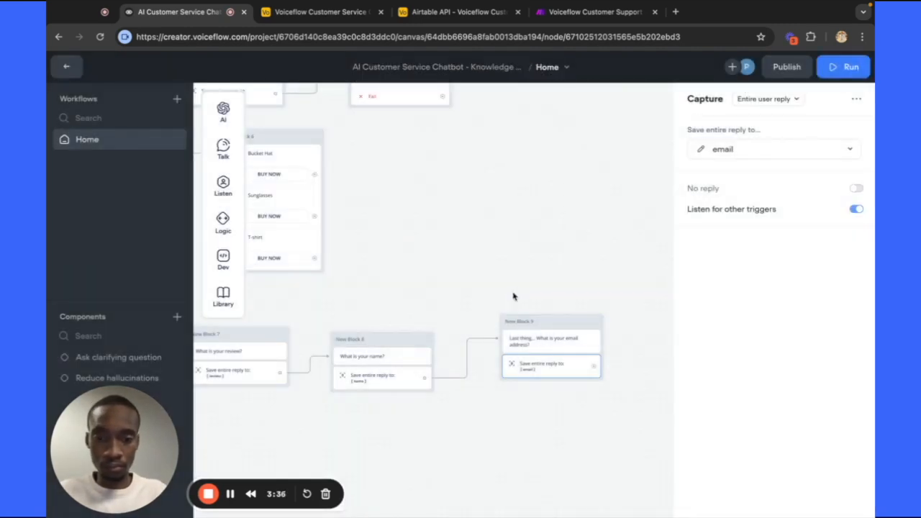
{"action": "scroll", "coordinate": [509, 298], "scroll_direction": "left", "scroll_amount": 5}
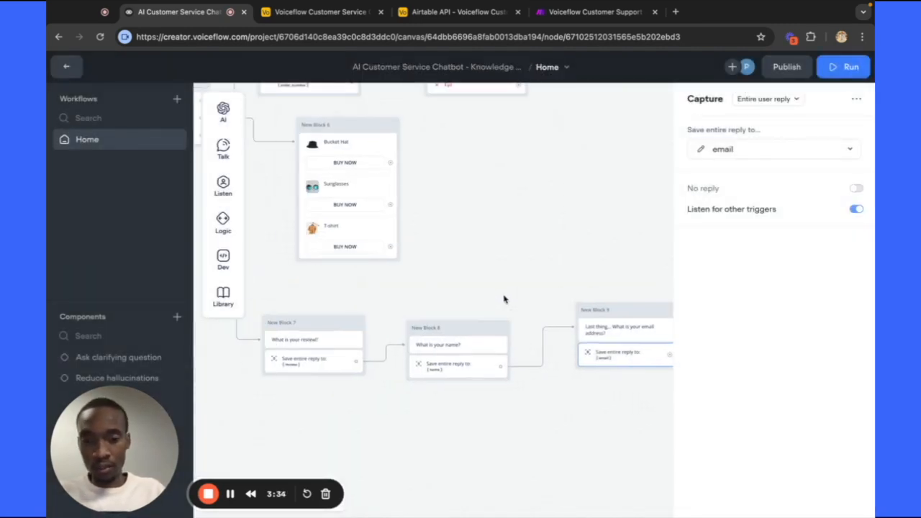
{"action": "scroll", "coordinate": [557, 276], "scroll_direction": "right", "scroll_amount": 5}
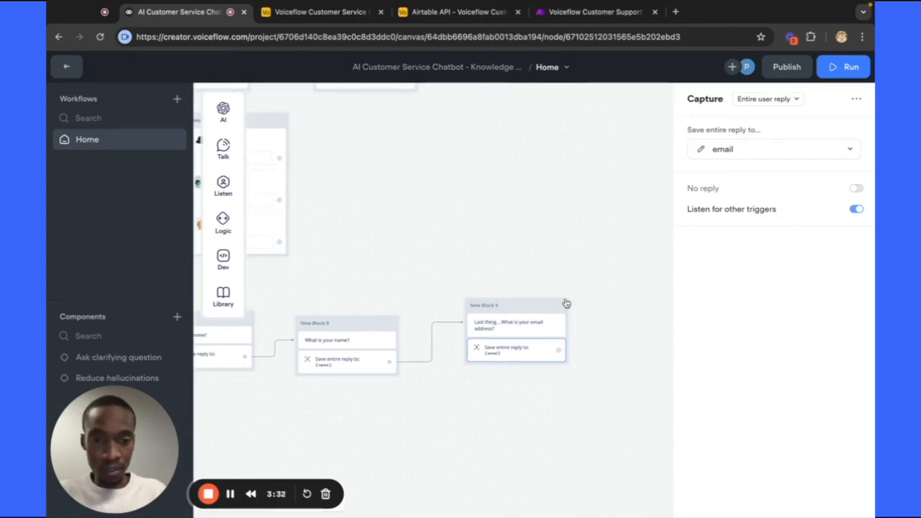
{"action": "left_click", "coordinate": [523, 325]}
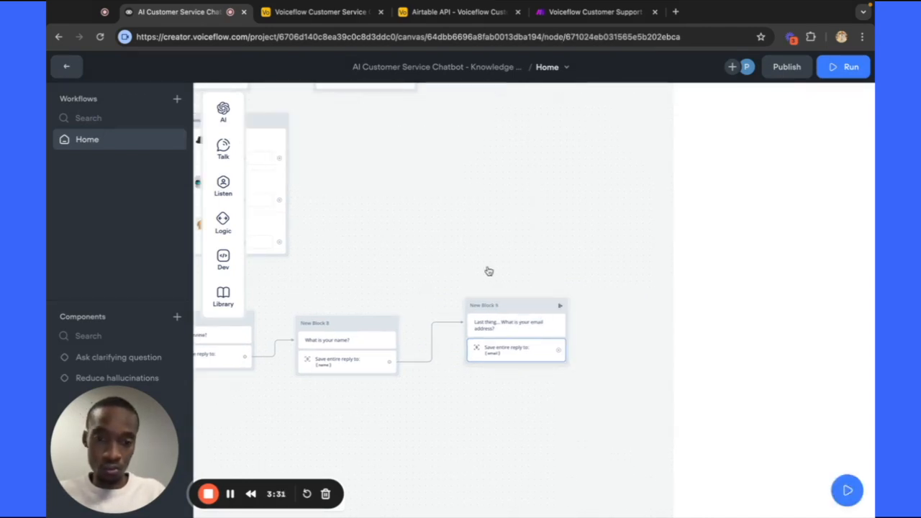
{"action": "scroll", "coordinate": [488, 271], "scroll_direction": "left", "scroll_amount": 1}
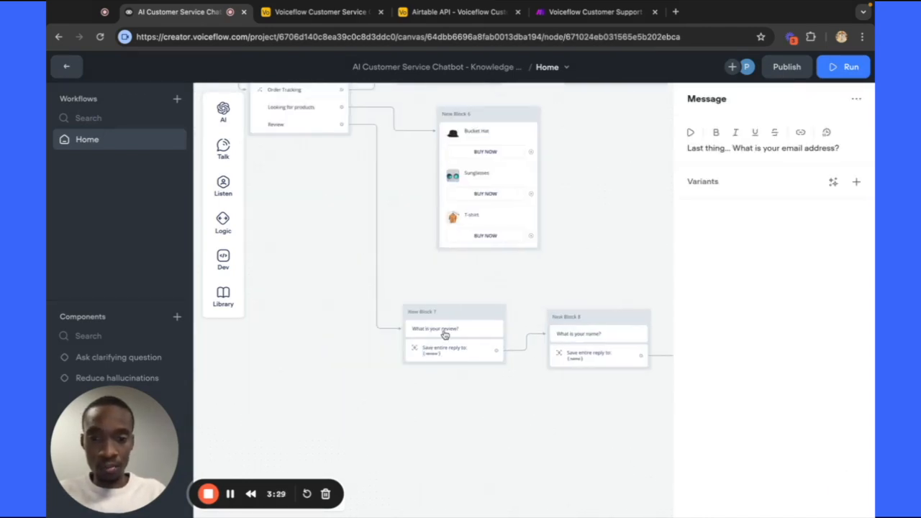
{"action": "left_click_drag", "start_coordinate": [544, 276], "coordinate": [553, 271]}
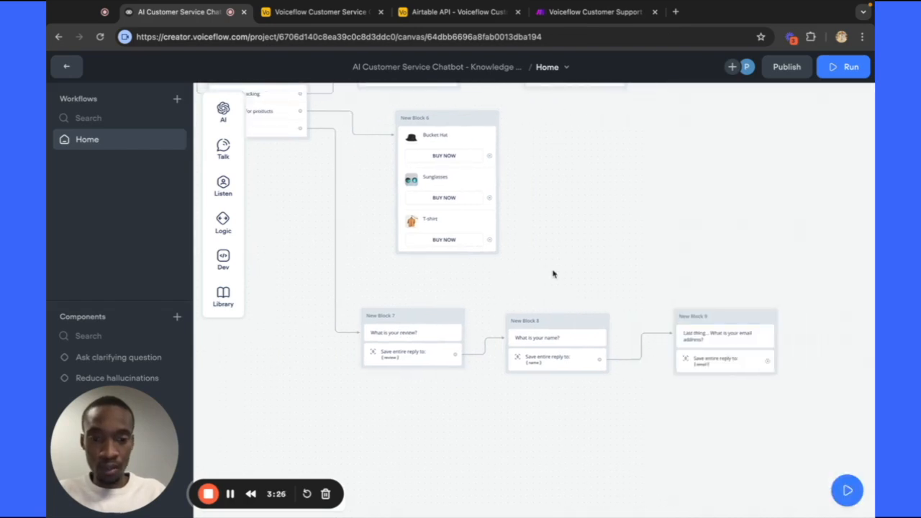
{"action": "scroll", "coordinate": [385, 363], "scroll_direction": "right", "scroll_amount": 1}
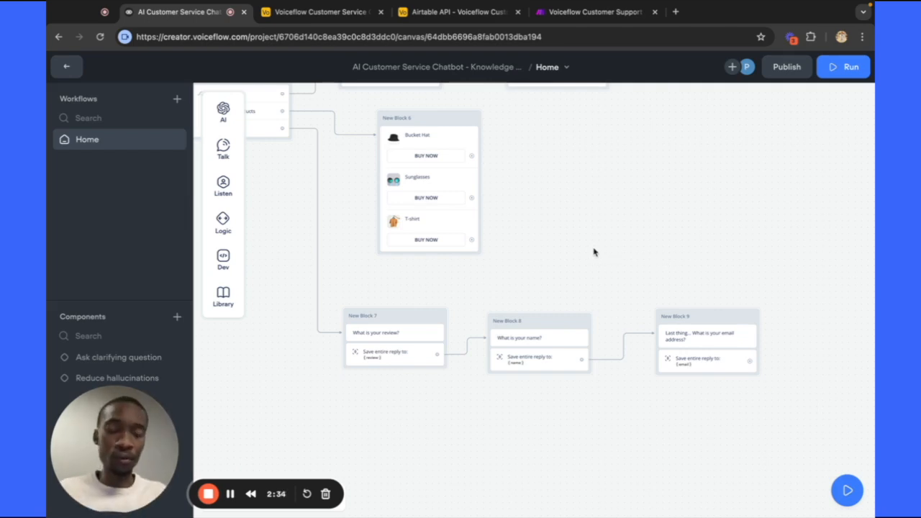
{"action": "scroll", "coordinate": [594, 252], "scroll_direction": "up", "scroll_amount": 3}
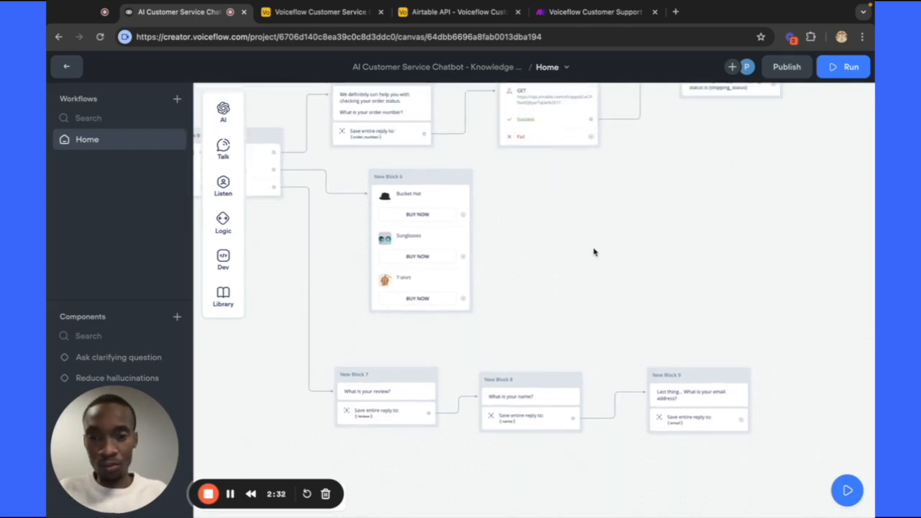
{"action": "scroll", "coordinate": [593, 252], "scroll_direction": "down", "scroll_amount": 2}
{"action": "scroll", "coordinate": [593, 252], "scroll_direction": "left", "scroll_amount": 2}
{"action": "scroll", "coordinate": [593, 252], "scroll_direction": "up", "scroll_amount": 1}
{"action": "scroll", "coordinate": [593, 252], "scroll_direction": "left", "scroll_amount": 1}
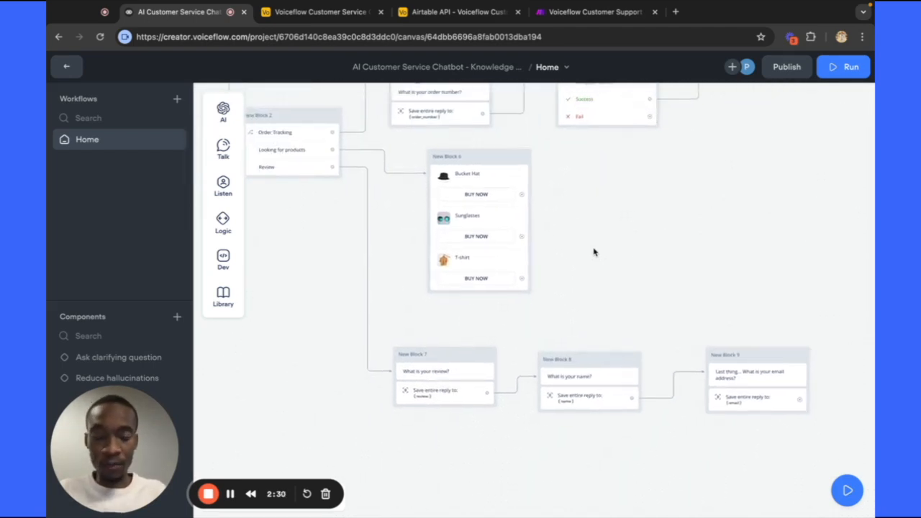
{"action": "scroll", "coordinate": [593, 252], "scroll_direction": "down", "scroll_amount": 1}
{"action": "scroll", "coordinate": [594, 252], "scroll_direction": "right", "scroll_amount": 2}
{"action": "scroll", "coordinate": [594, 252], "scroll_direction": "down", "scroll_amount": 2}
{"action": "scroll", "coordinate": [593, 252], "scroll_direction": "right", "scroll_amount": 5}
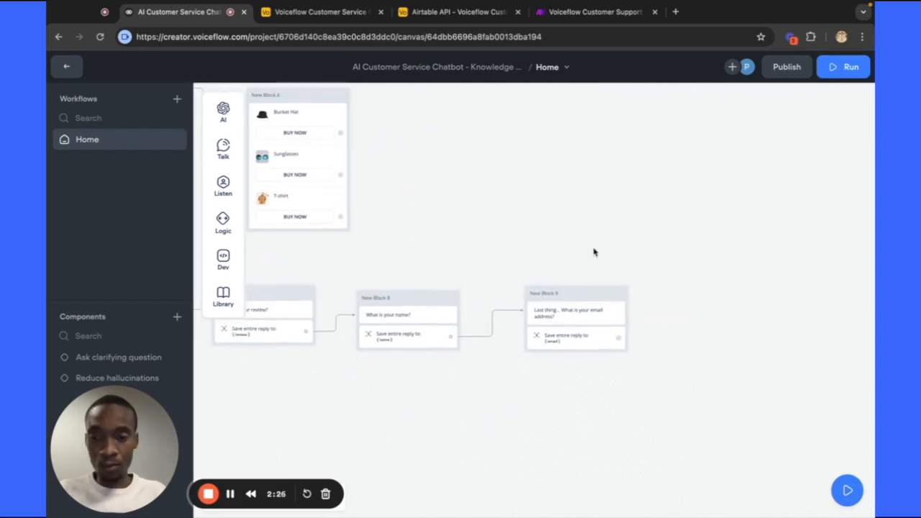
{"action": "scroll", "coordinate": [594, 252], "scroll_direction": "right", "scroll_amount": 1}
Add an API step (New Block 10) after the email question and set its method to POST.
{"action": "left_click_drag", "start_coordinate": [575, 338], "coordinate": [632, 328]}
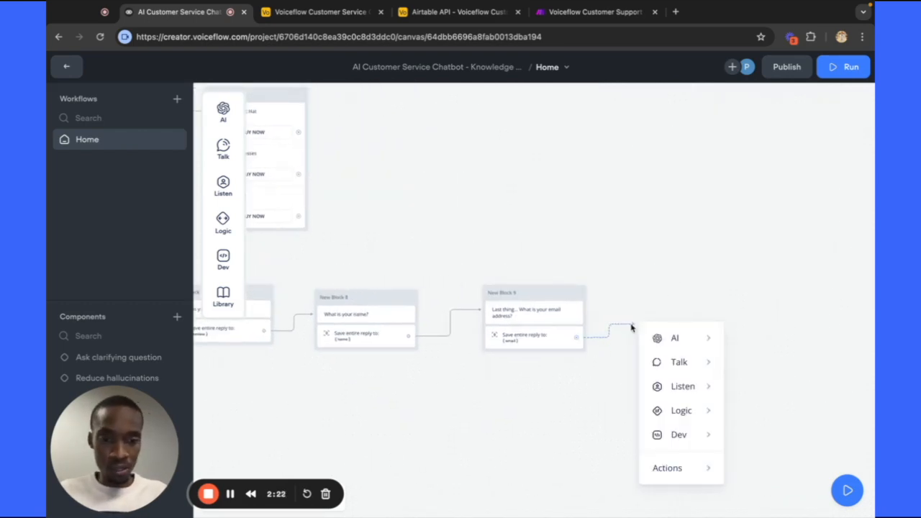
{"action": "mouse_move", "coordinate": [678, 434]}
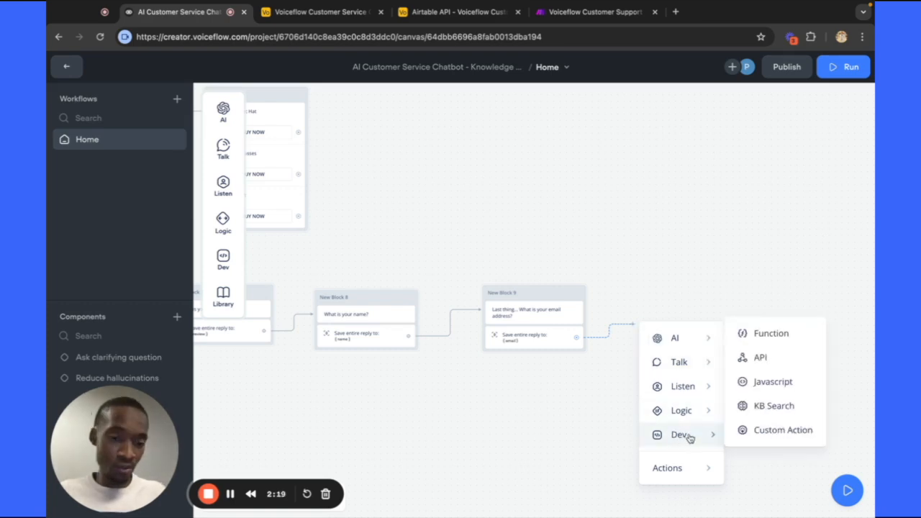
{"action": "left_click", "coordinate": [768, 359]}
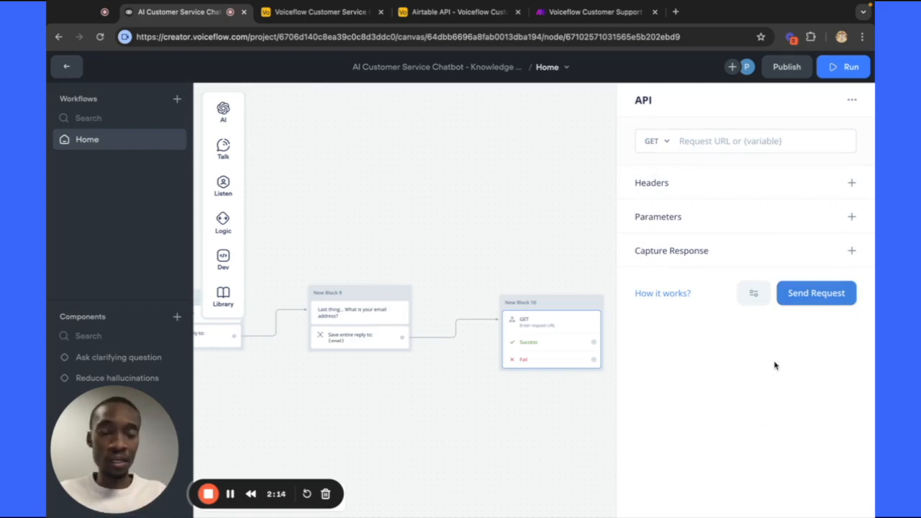
{"action": "left_click", "coordinate": [655, 142]}
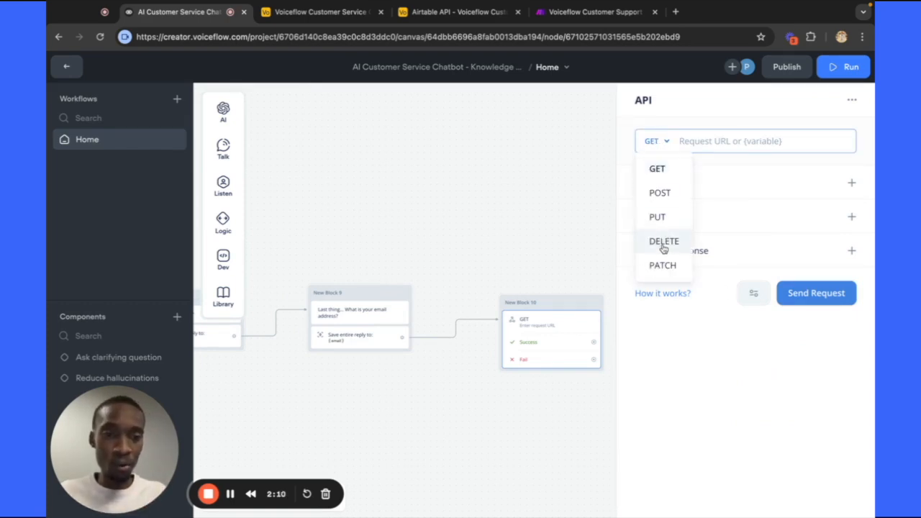
{"action": "left_click", "coordinate": [658, 192]}
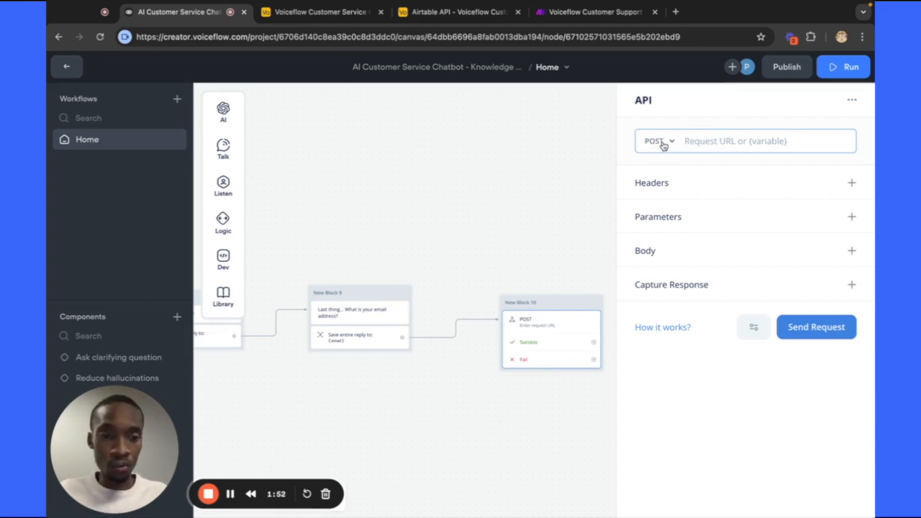
{"action": "left_click", "coordinate": [594, 14]}
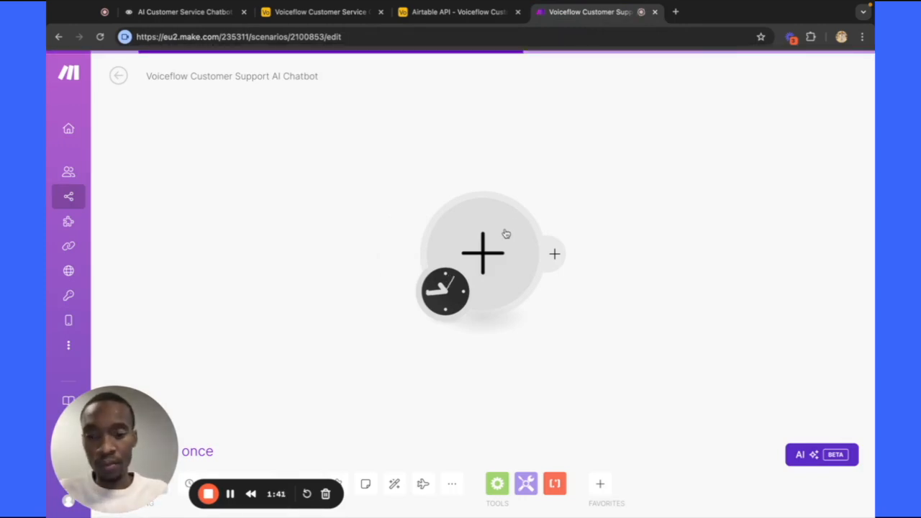
Make a Webhooks Custom webhook the scenario's first module and start a new webhook.
{"action": "left_click", "coordinate": [497, 259]}
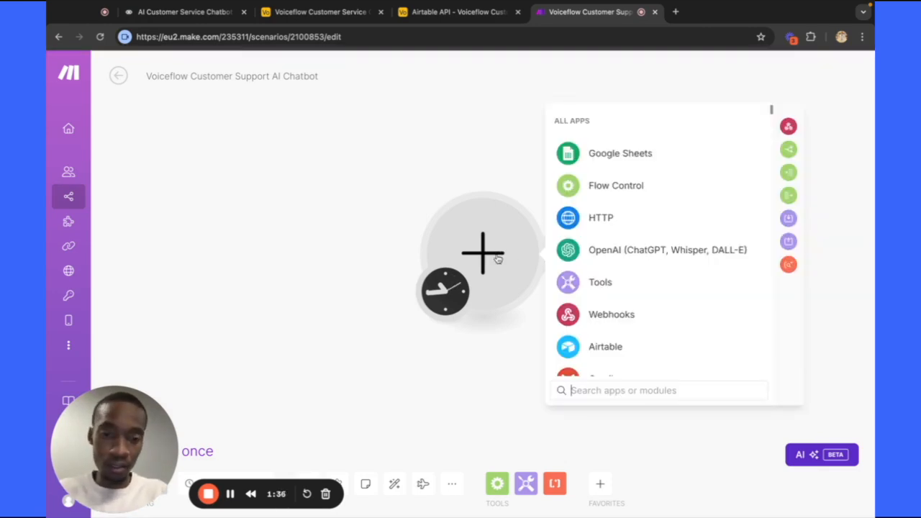
{"action": "type", "text": "webh"}
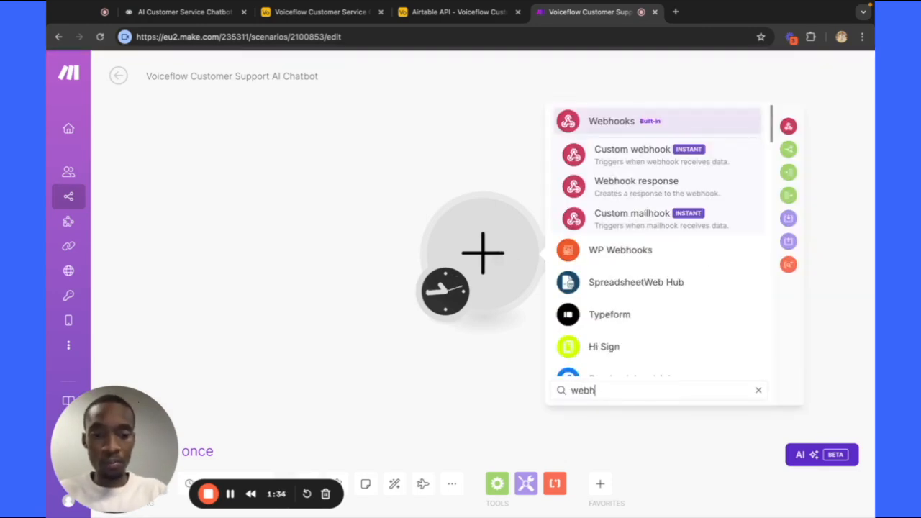
{"action": "type", "text": "oo"}
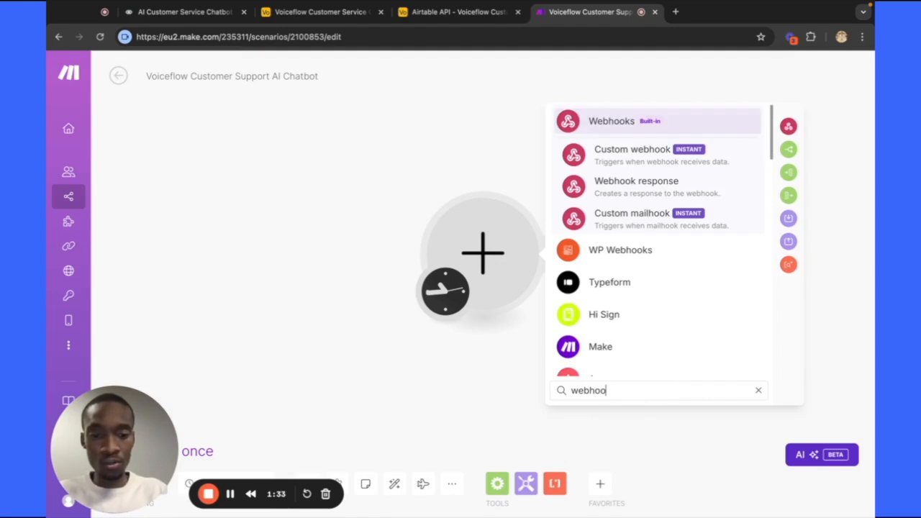
{"action": "left_click", "coordinate": [610, 122]}
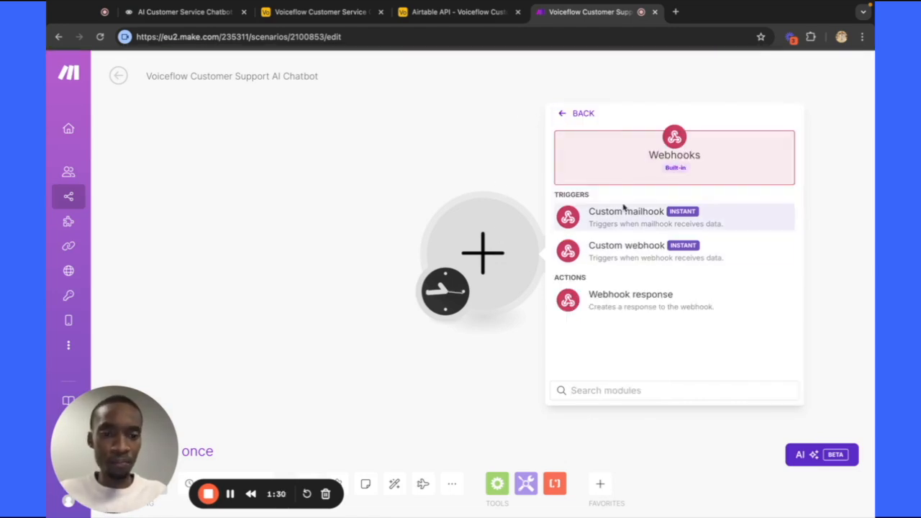
{"action": "left_click", "coordinate": [615, 248]}
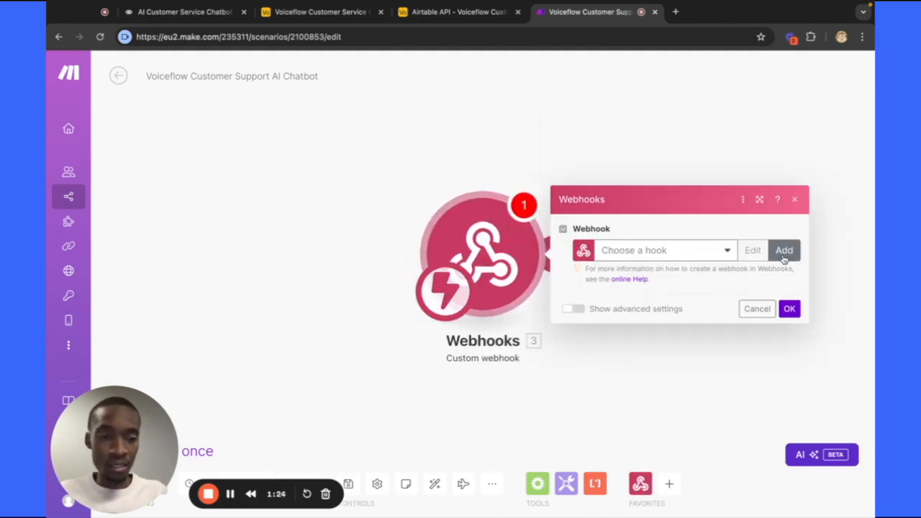
{"action": "left_click", "coordinate": [784, 256]}
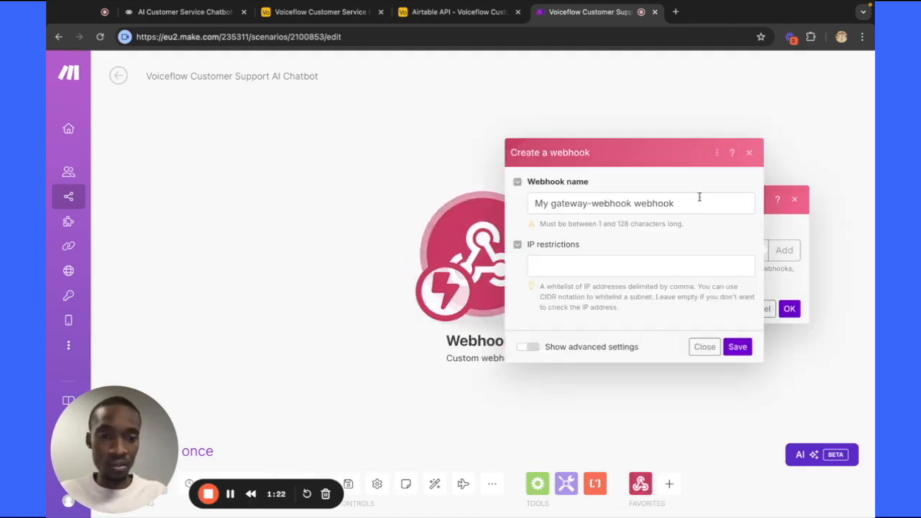
Name the webhook 'Voiceflow Support', save it, and copy its address to the clipboard.
{"action": "left_click", "coordinate": [689, 204]}
{"action": "key", "text": "ctrl+a"}
{"action": "key", "text": "BackSpace"}
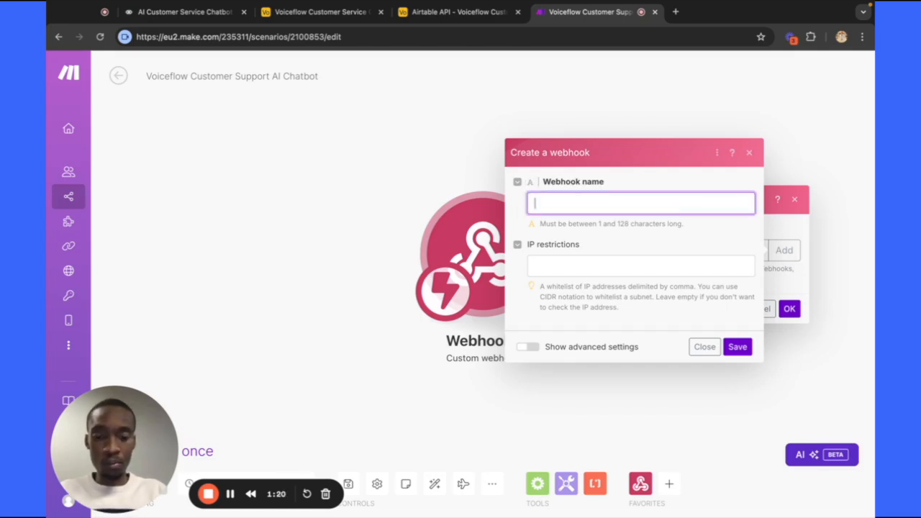
{"action": "type", "text": "Voiceflow "}
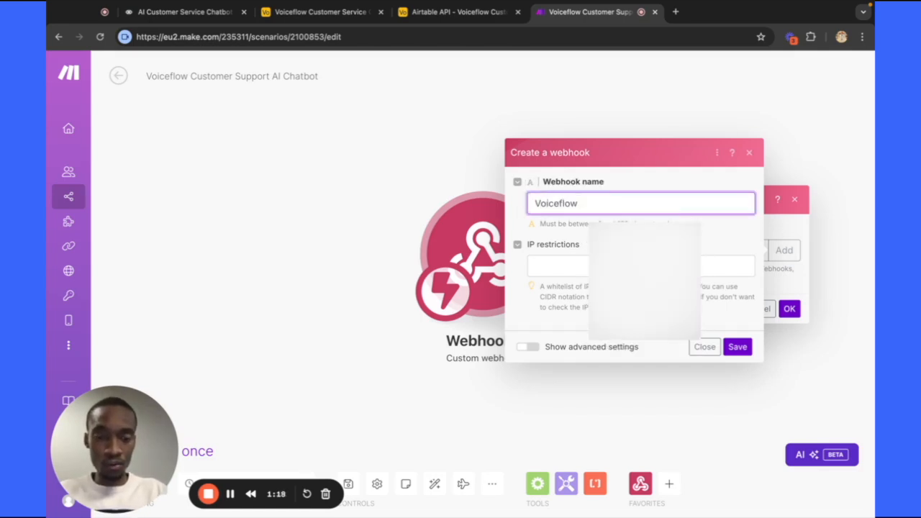
{"action": "type", "text": "Support"}
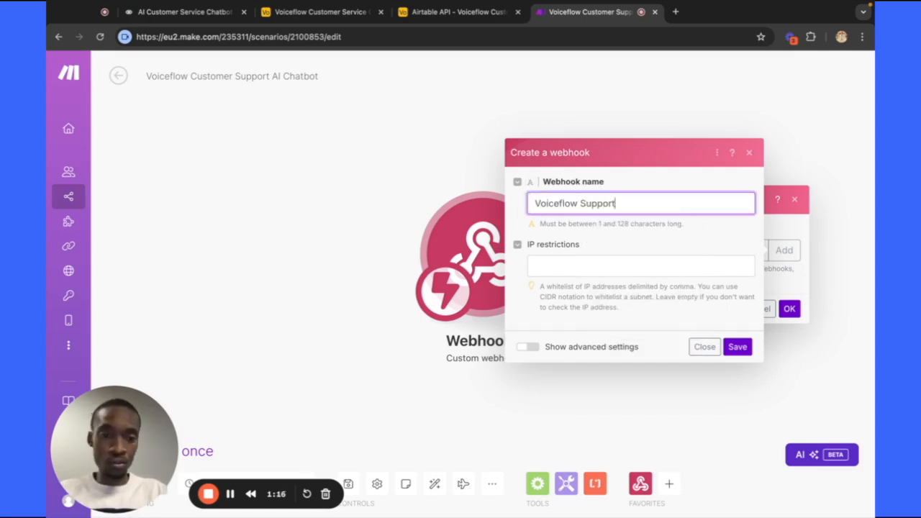
{"action": "key", "text": "BackSpace"}
{"action": "type", "text": "rt"}
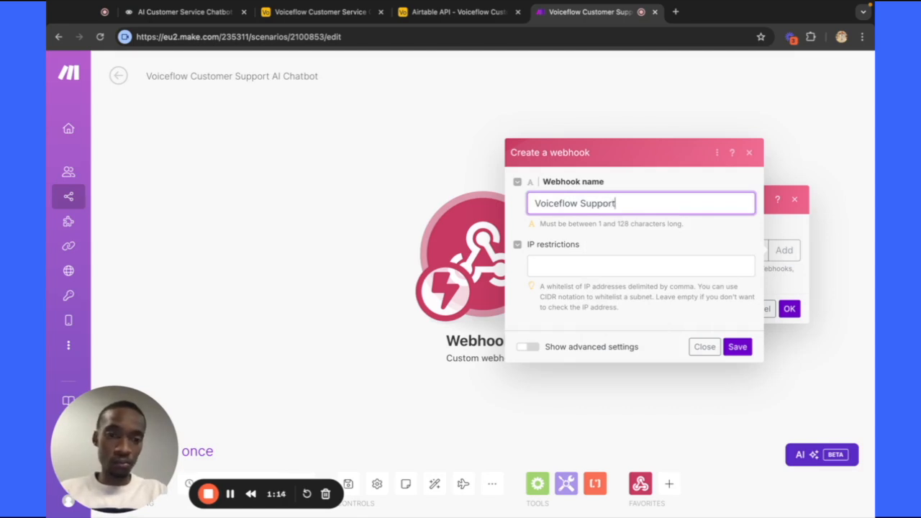
{"action": "left_click", "coordinate": [738, 346]}
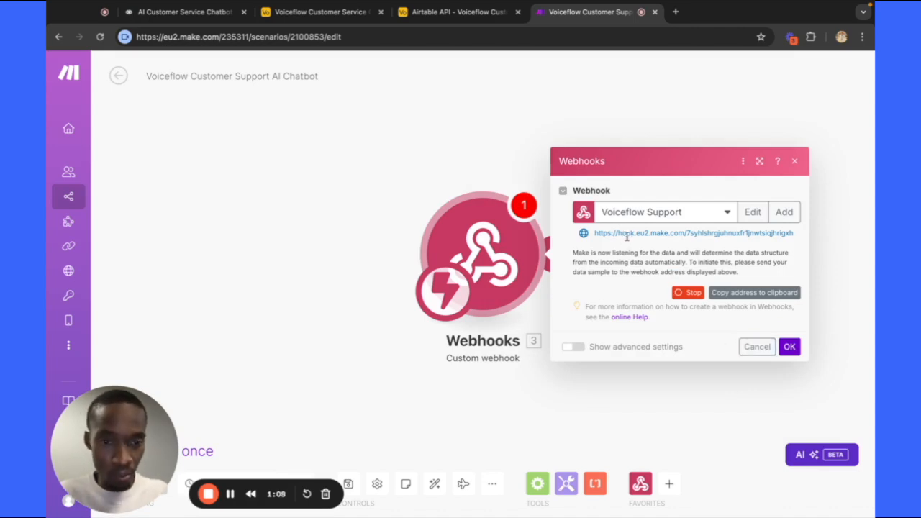
{"action": "left_click", "coordinate": [735, 295]}
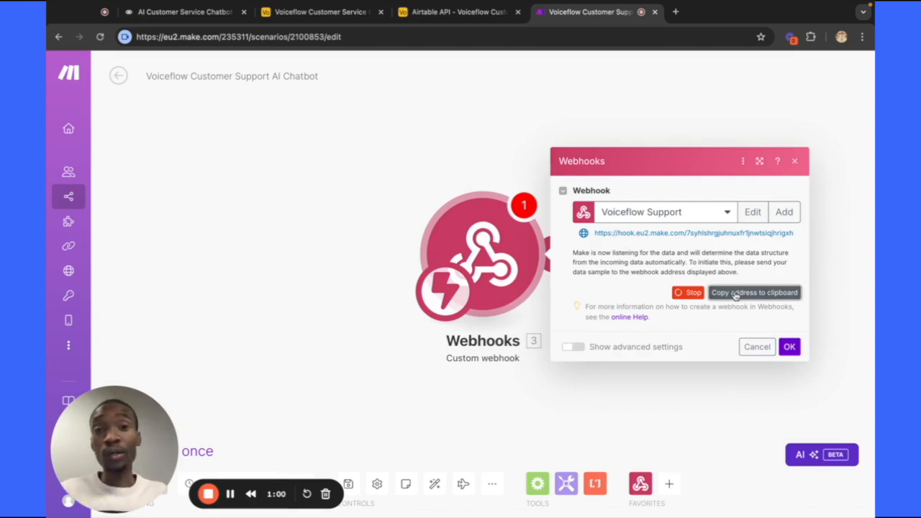
Paste the Make webhook address as the POST step's Request URL and add a Form Data body row.
{"action": "left_click", "coordinate": [177, 20]}
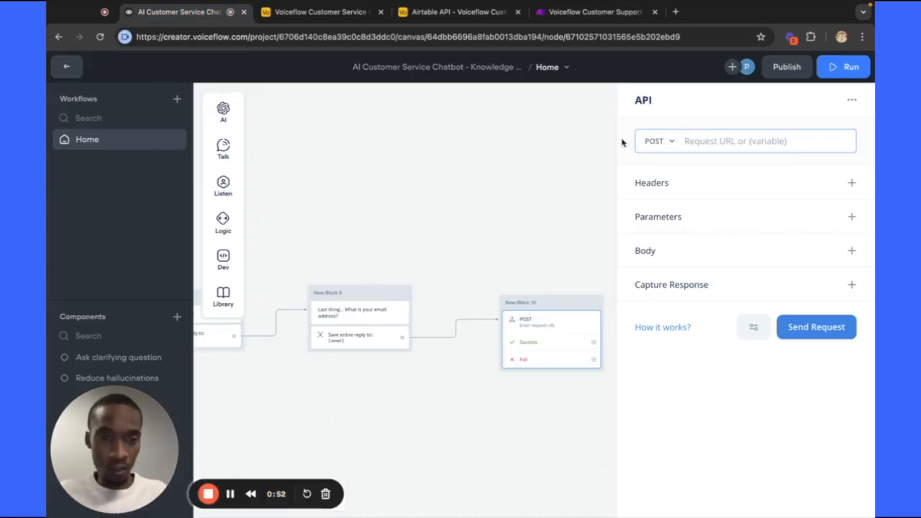
{"action": "left_click", "coordinate": [708, 140]}
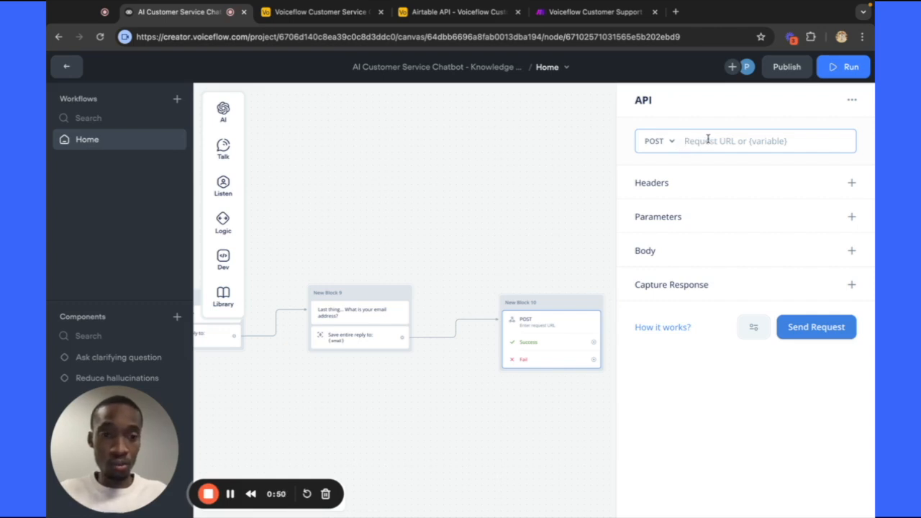
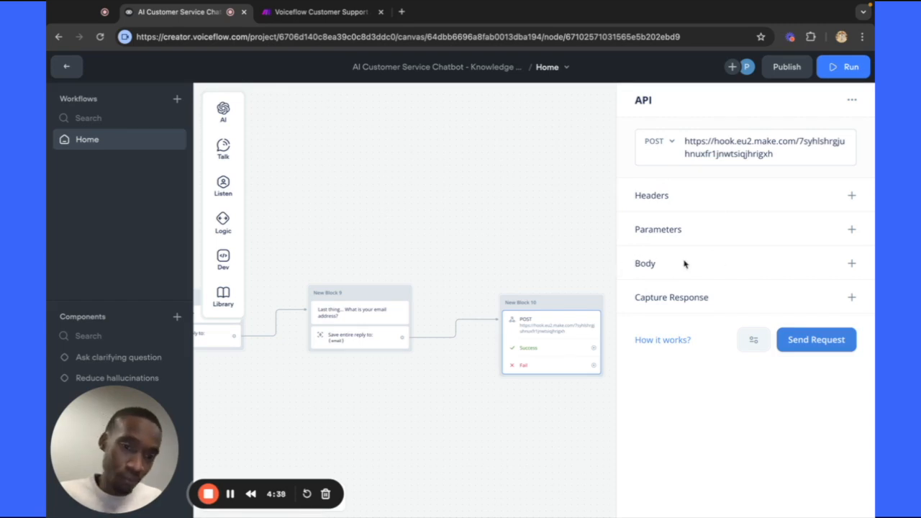
{"action": "left_click", "coordinate": [852, 265]}
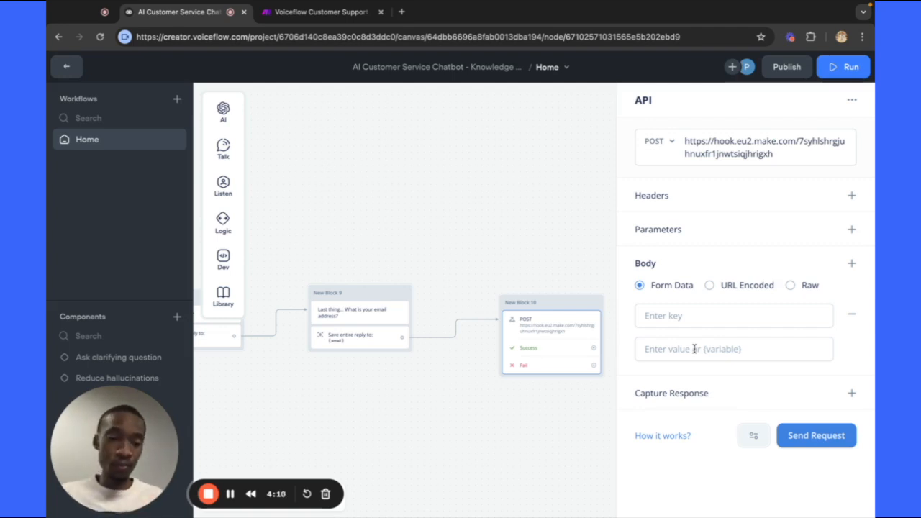
Fill the first body row with key Review mapped to the {review} variable.
{"action": "left_click", "coordinate": [657, 317]}
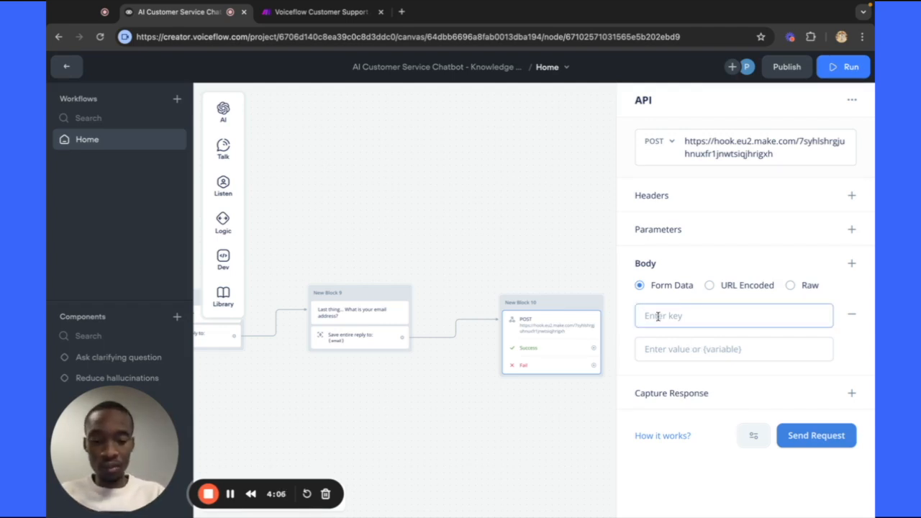
{"action": "type", "text": "Mame"}
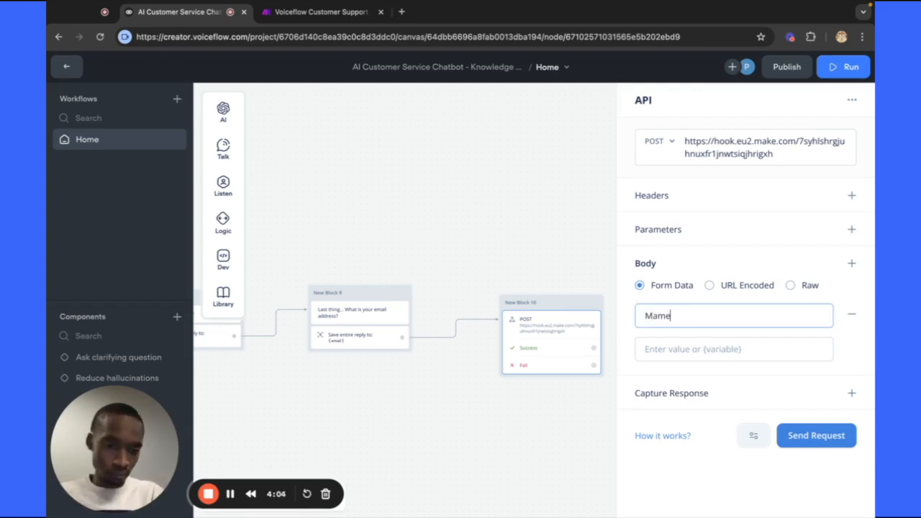
{"action": "key", "text": "BackSpace"}
{"action": "key", "text": "BackSpace"}
{"action": "key", "text": "BackSpace"}
{"action": "key", "text": "BackSpace"}
{"action": "type", "text": "Name"}
{"action": "key", "text": "BackSpace"}
{"action": "key", "text": "BackSpace"}
{"action": "key", "text": "BackSpace"}
{"action": "key", "text": "BackSpace"}
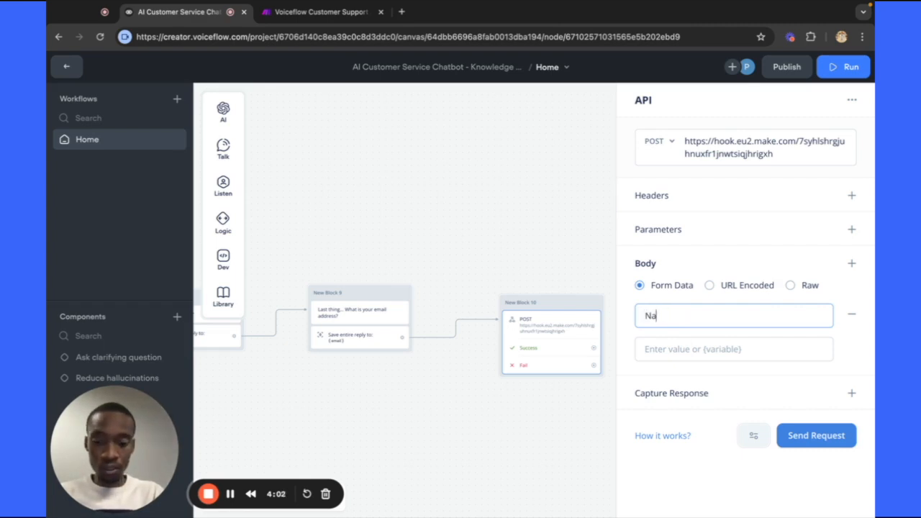
{"action": "type", "text": "Review"}
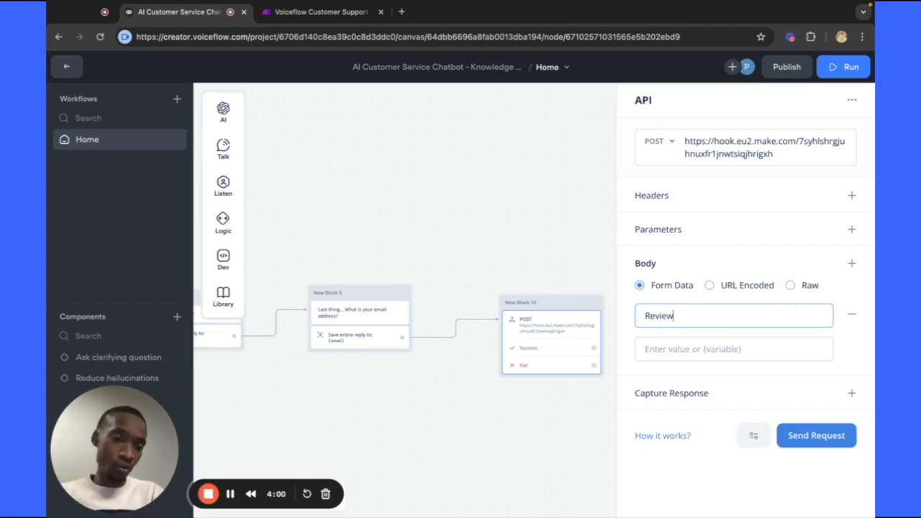
{"action": "left_click", "coordinate": [654, 355]}
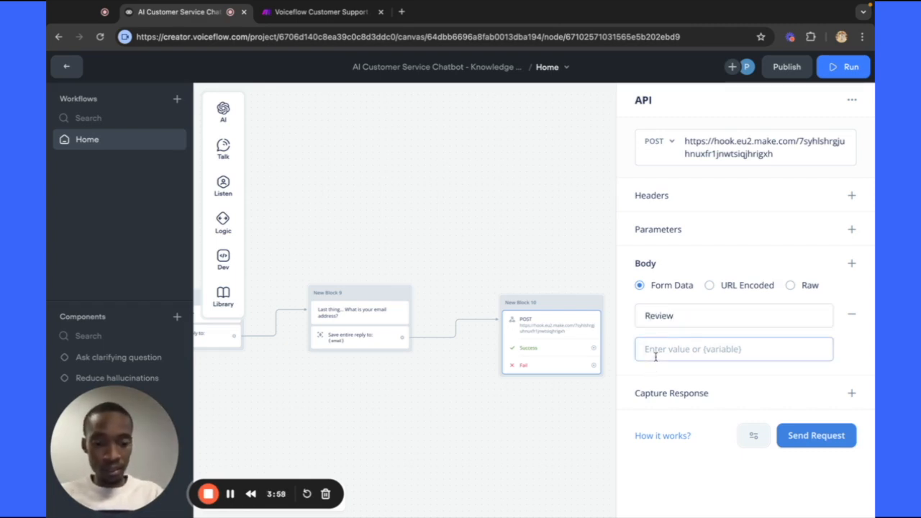
{"action": "type", "text": "{"}
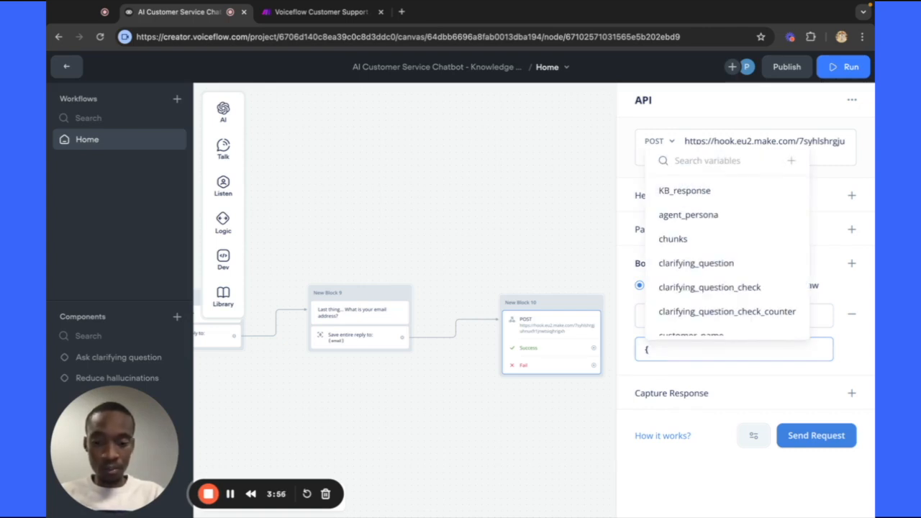
{"action": "type", "text": "rev"}
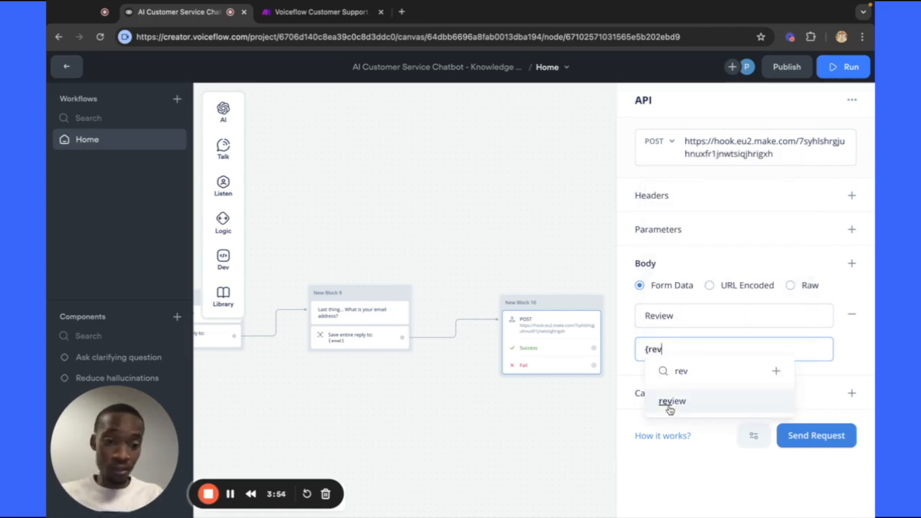
{"action": "left_click", "coordinate": [671, 402]}
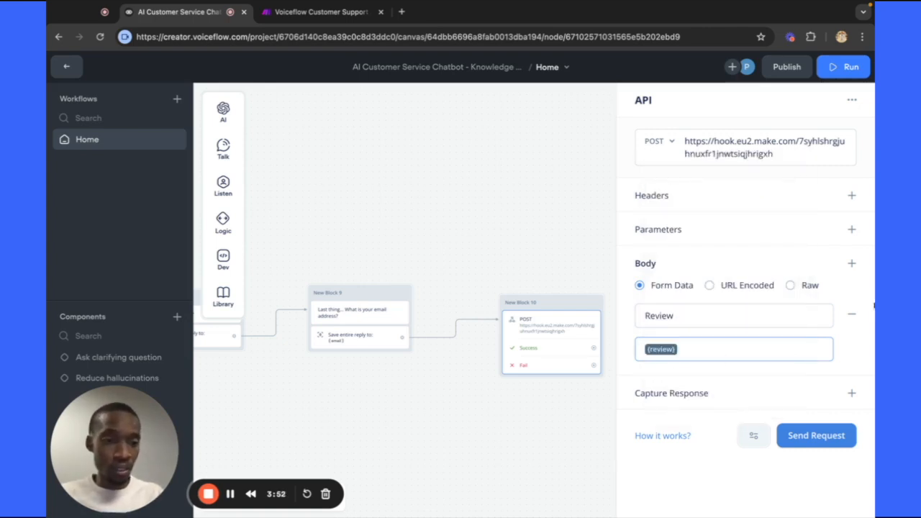
Add a body field with key Name mapped to the {name} variable.
{"action": "left_click", "coordinate": [851, 263]}
{"action": "left_click", "coordinate": [699, 368]}
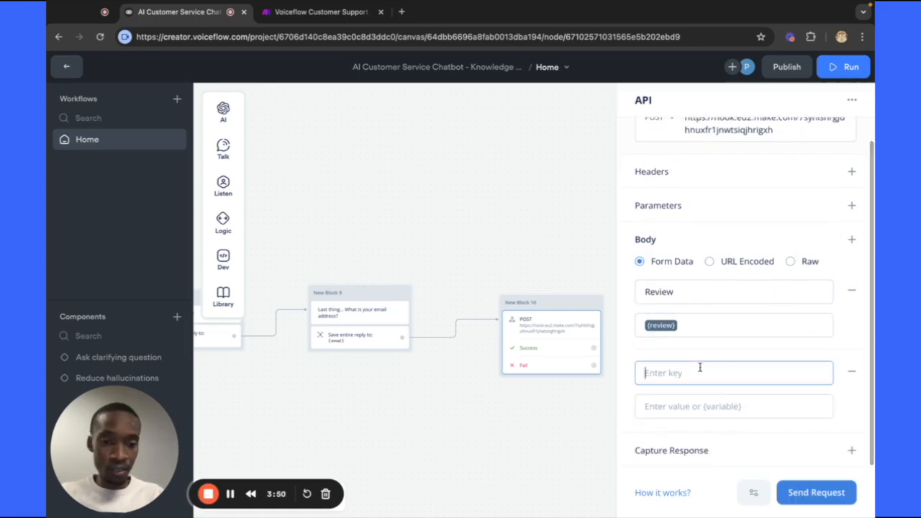
{"action": "type", "text": "Name"}
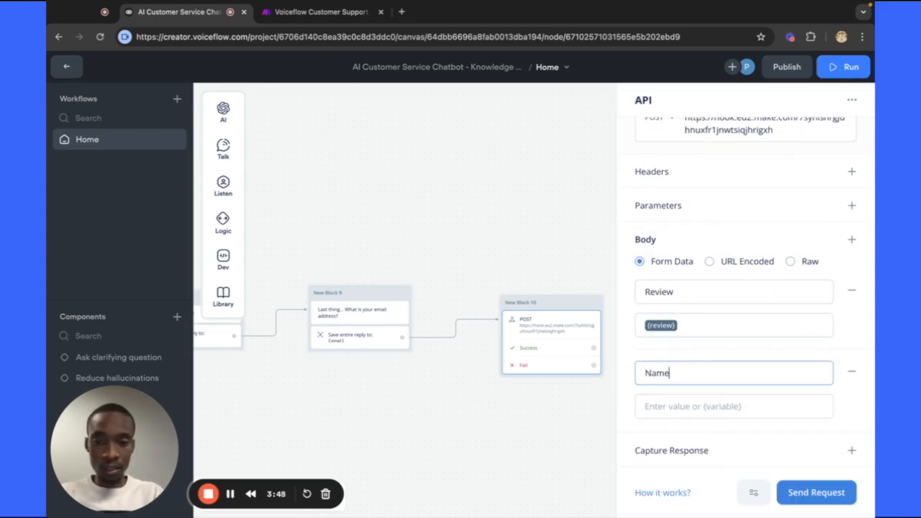
{"action": "left_click", "coordinate": [690, 406]}
{"action": "type", "text": "{"}
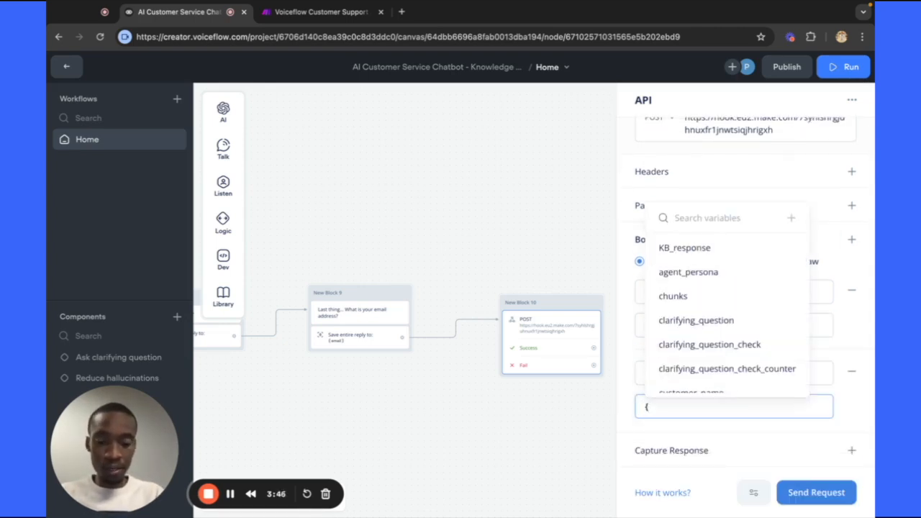
{"action": "type", "text": "nam"}
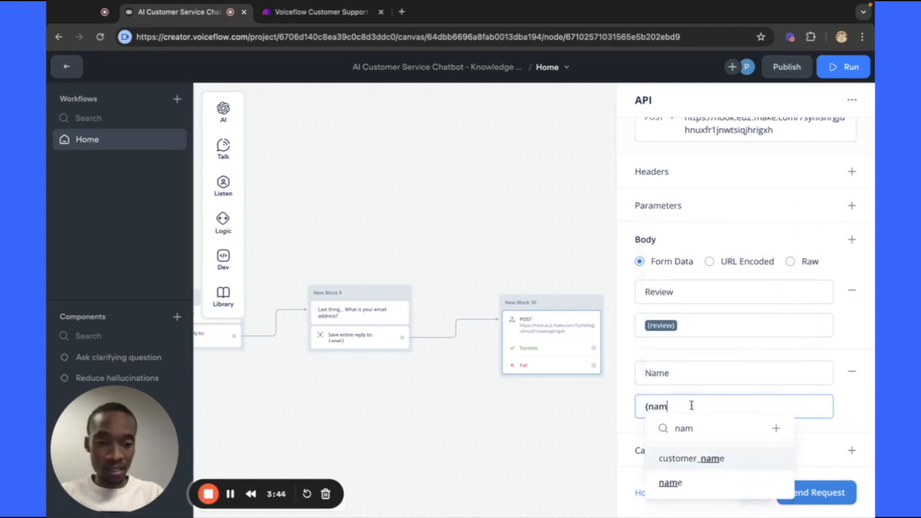
{"action": "left_click", "coordinate": [675, 483]}
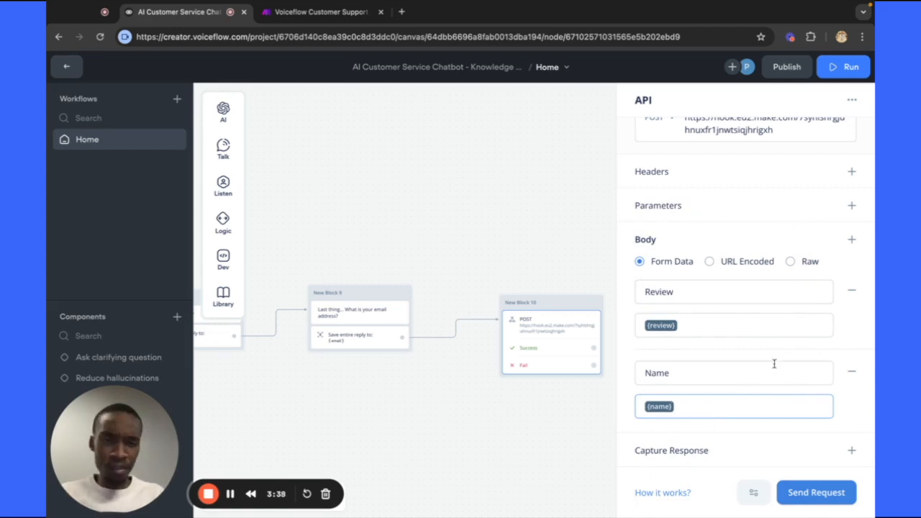
Add a body field with key Email mapped to the {email} variable.
{"action": "left_click", "coordinate": [852, 242]}
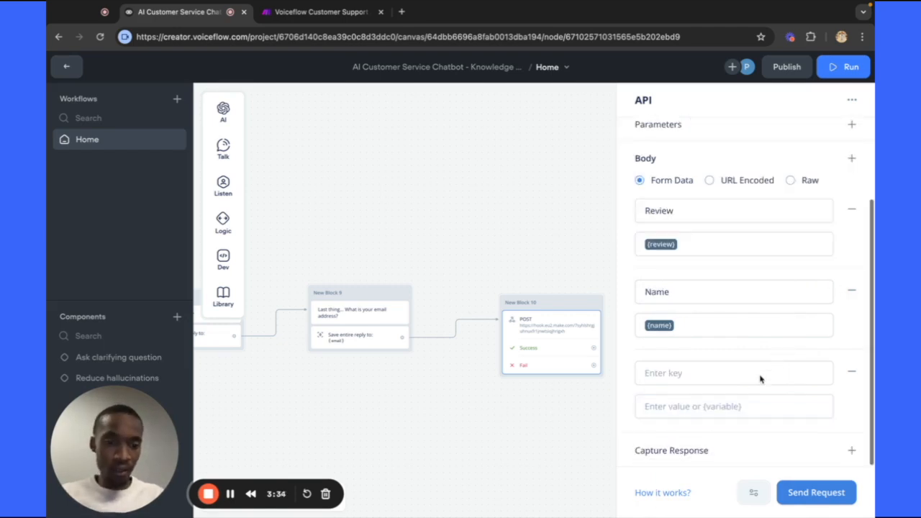
{"action": "left_click", "coordinate": [716, 373]}
{"action": "type", "text": "Email"}
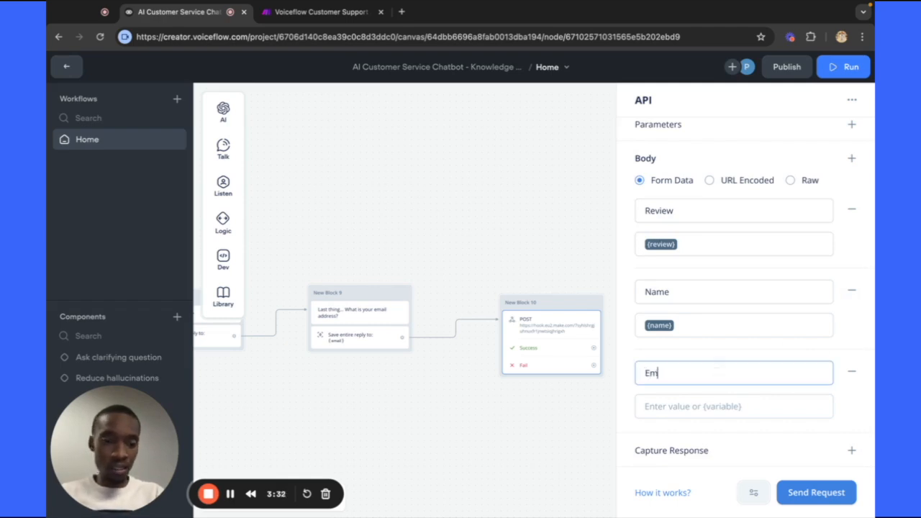
{"action": "left_click", "coordinate": [681, 410]}
{"action": "type", "text": "{"}
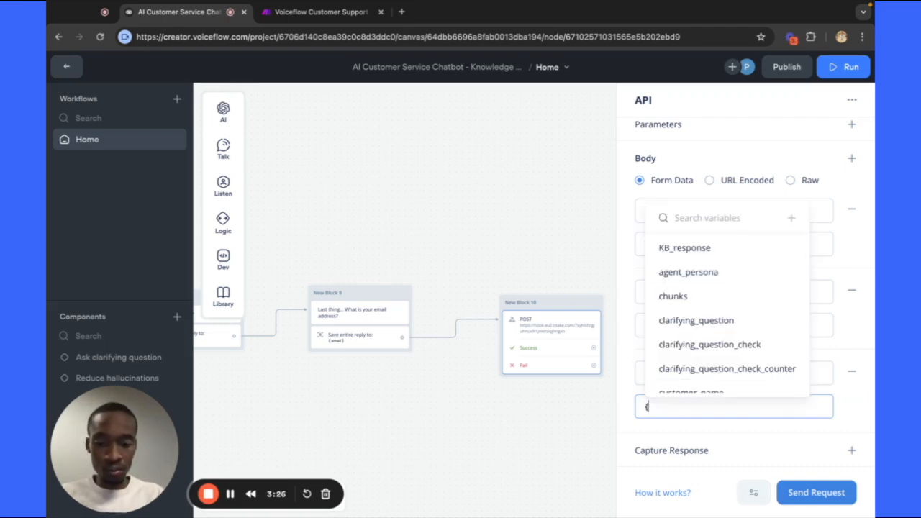
{"action": "type", "text": "ema"}
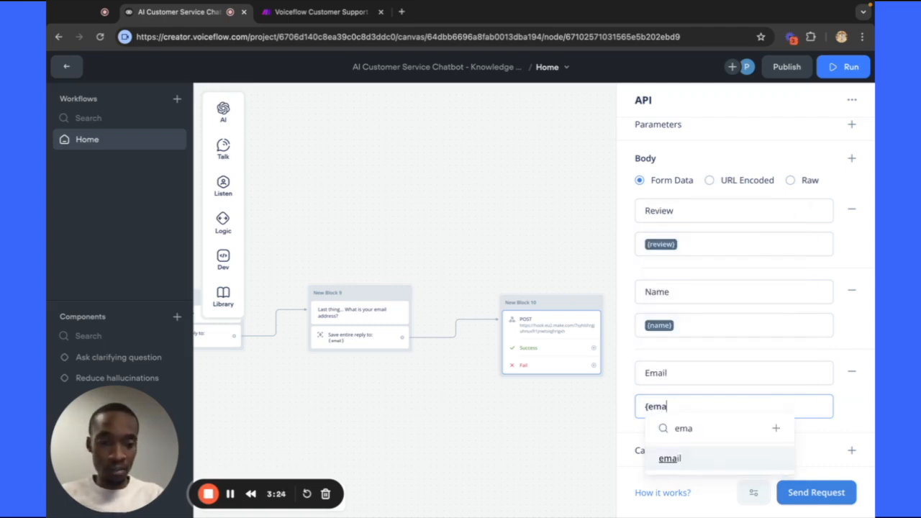
{"action": "left_click", "coordinate": [690, 467]}
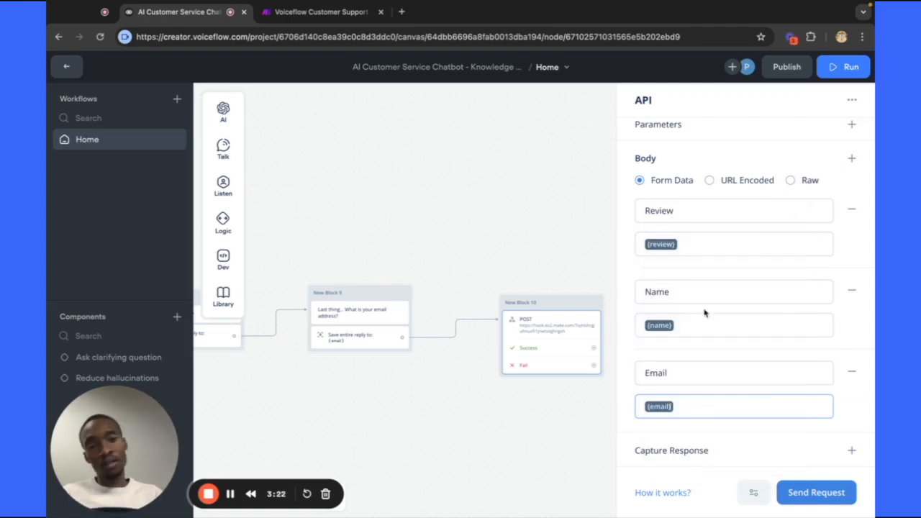
{"action": "scroll", "coordinate": [719, 360], "scroll_direction": "up", "scroll_amount": 3}
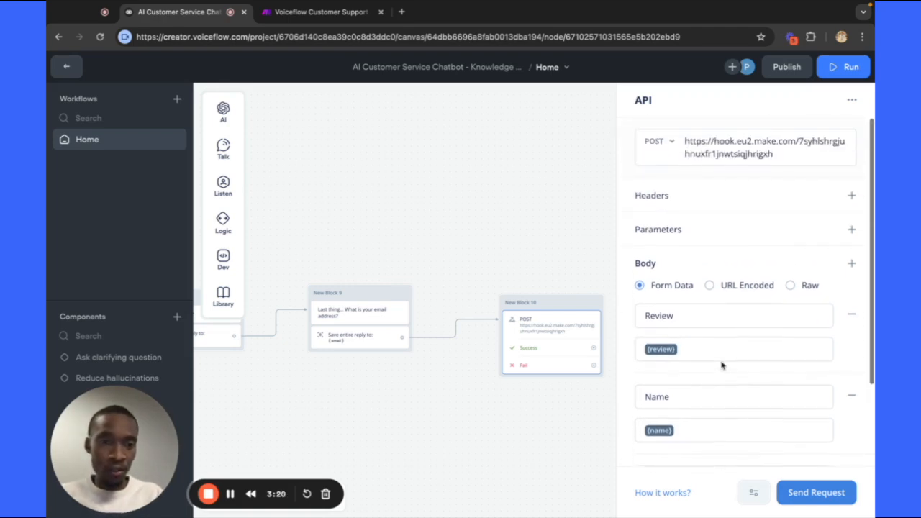
{"action": "scroll", "coordinate": [722, 364], "scroll_direction": "down", "scroll_amount": 1}
{"action": "scroll", "coordinate": [721, 366], "scroll_direction": "down", "scroll_amount": 1}
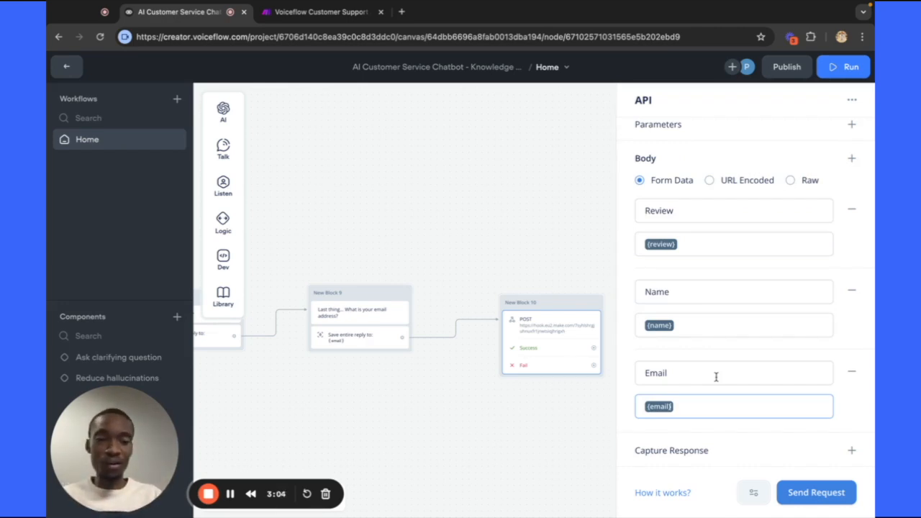
Send a test request with review 'Happy customer' plus a sample name and email address.
{"action": "left_click", "coordinate": [807, 492]}
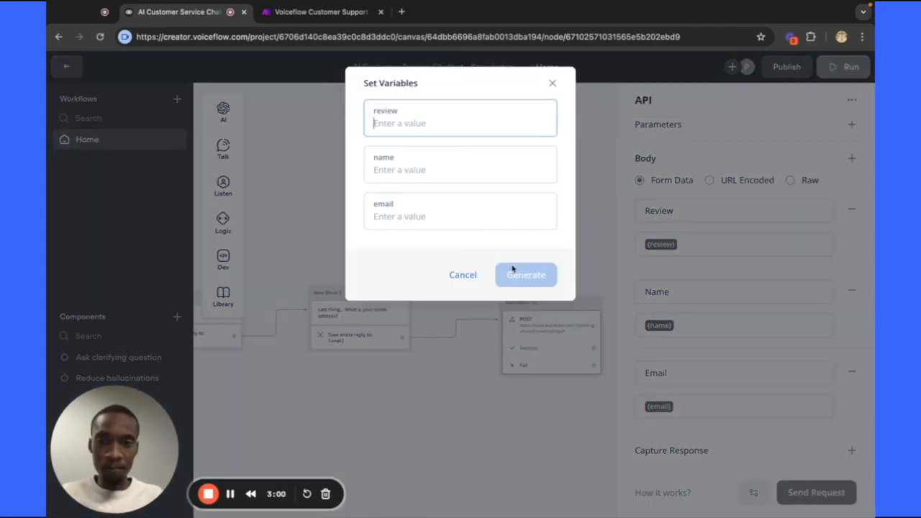
{"action": "type", "text": "Ha"}
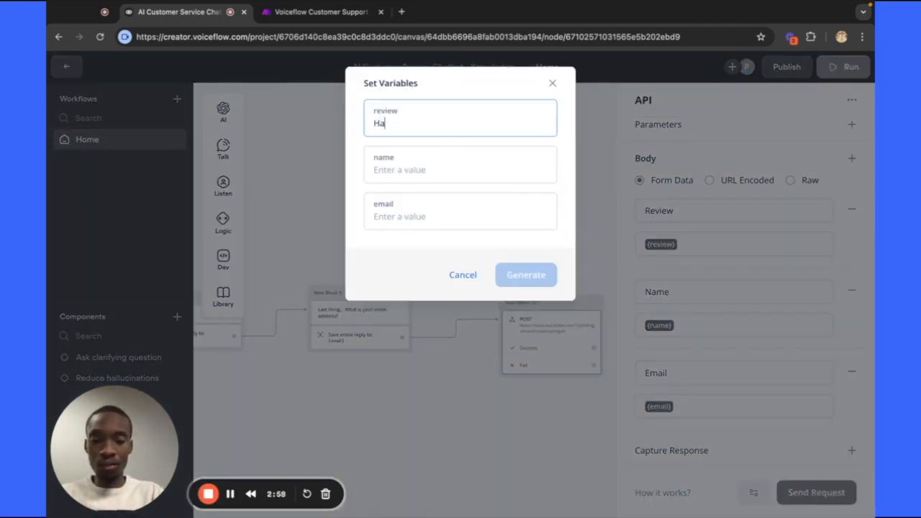
{"action": "type", "text": "ppy customer"}
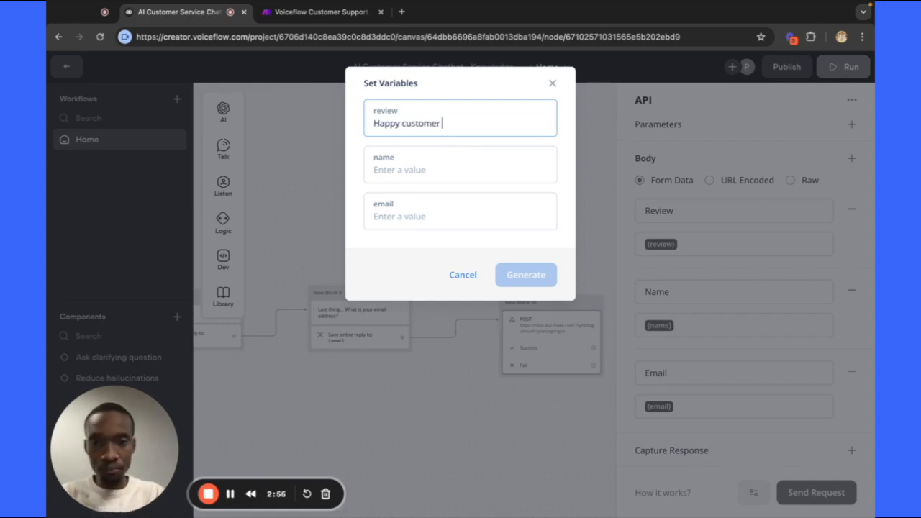
{"action": "left_click", "coordinate": [405, 169]}
{"action": "type", "text": "Peter"}
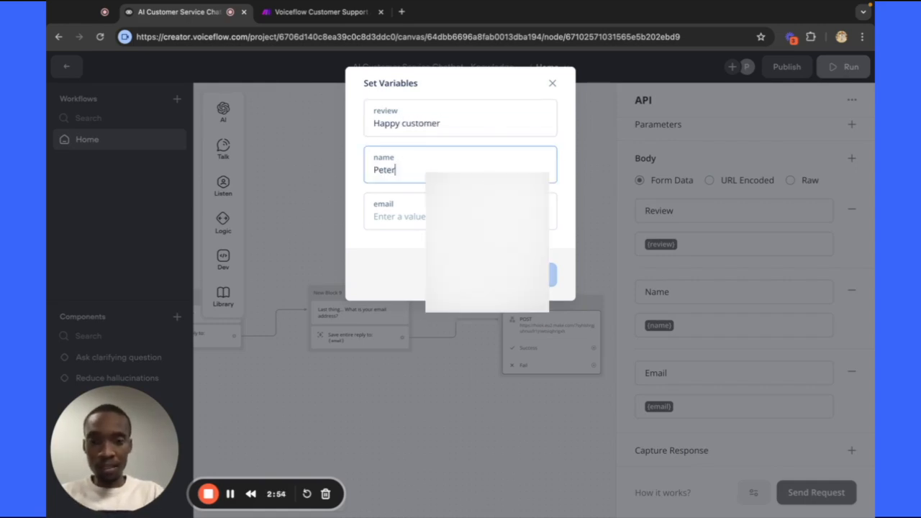
{"action": "left_click", "coordinate": [400, 225]}
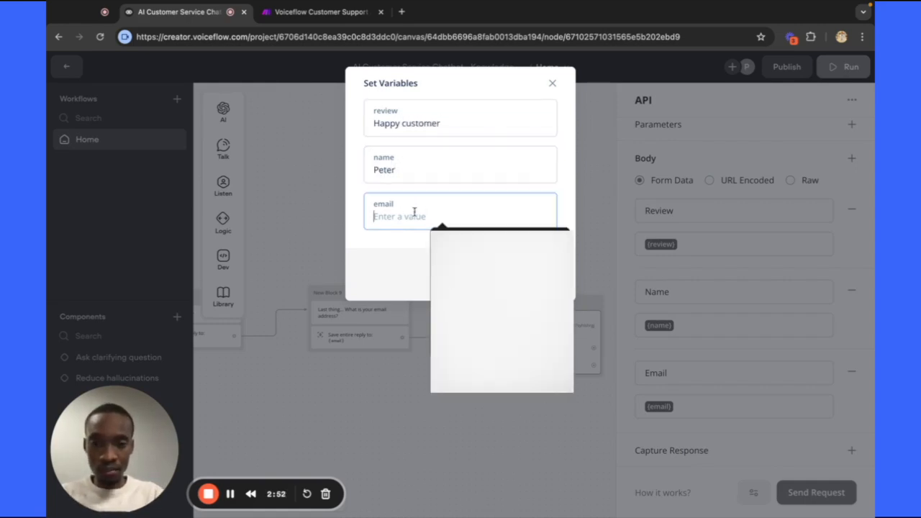
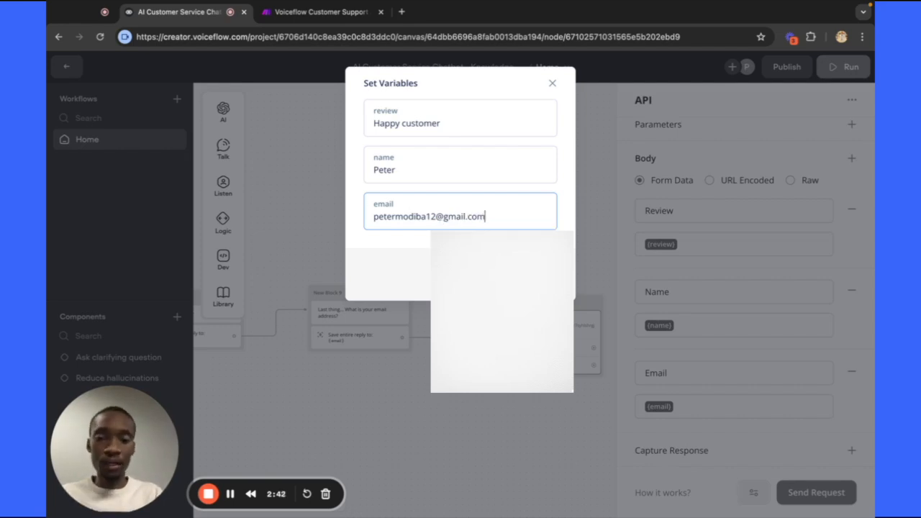
{"action": "key", "text": "Return"}
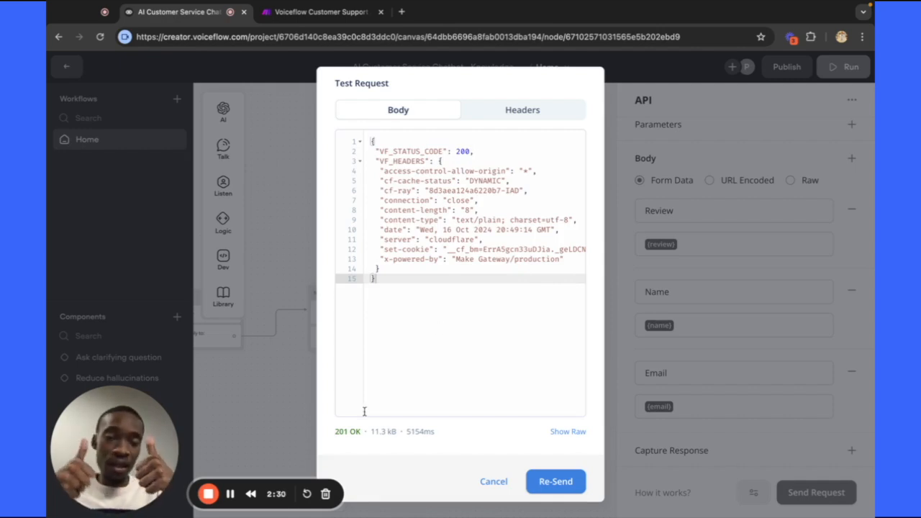
{"action": "left_click", "coordinate": [493, 482]}
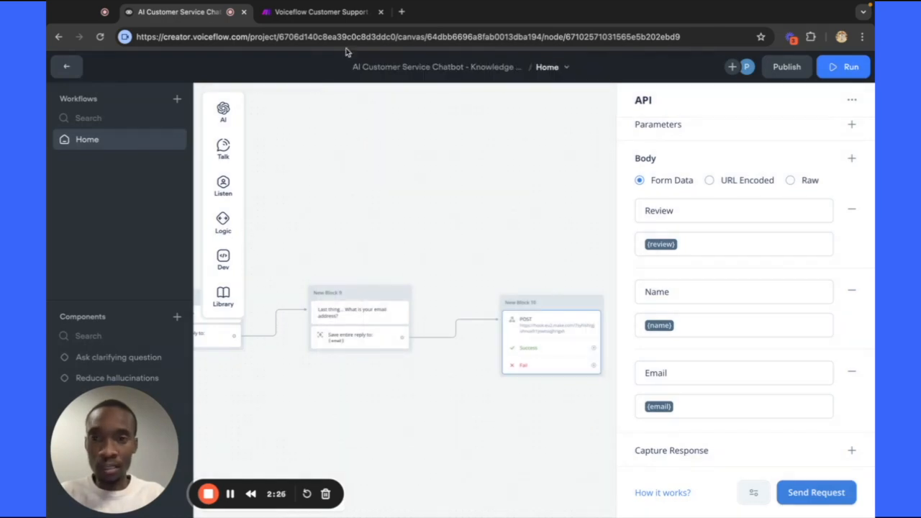
{"action": "left_click", "coordinate": [338, 15]}
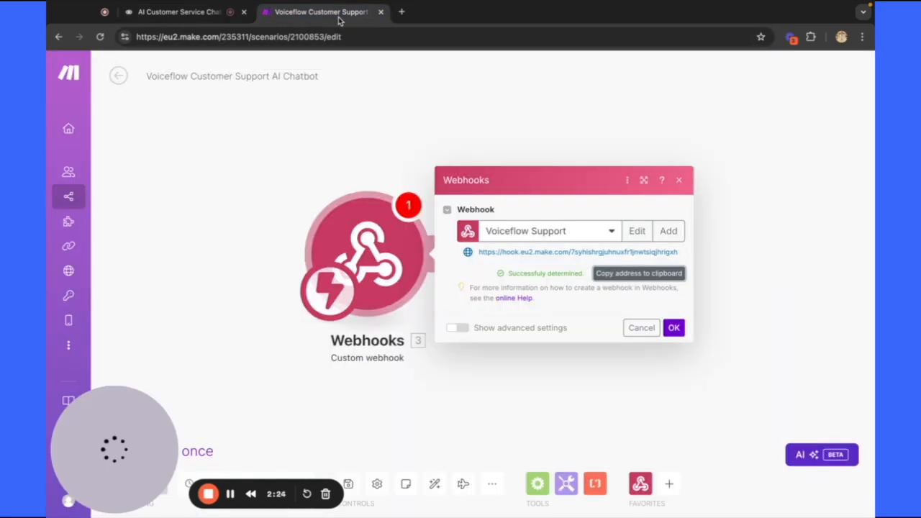
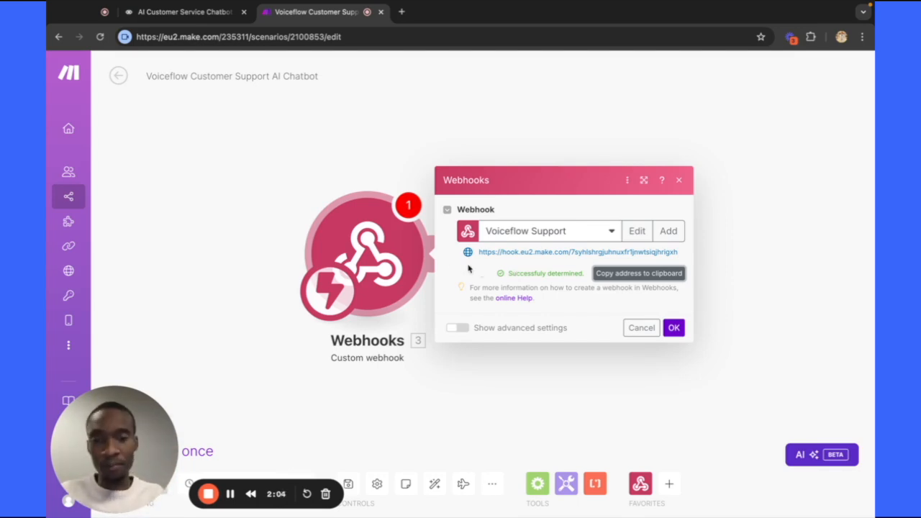
Run only the Make Webhooks module, retrying after the error, so it waits for incoming data.
{"action": "left_click", "coordinate": [341, 152]}
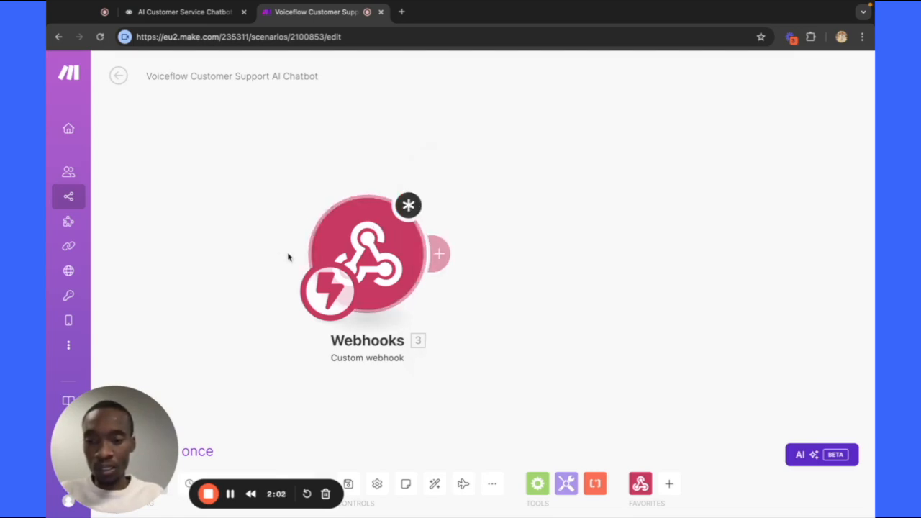
{"action": "right_click", "coordinate": [385, 263]}
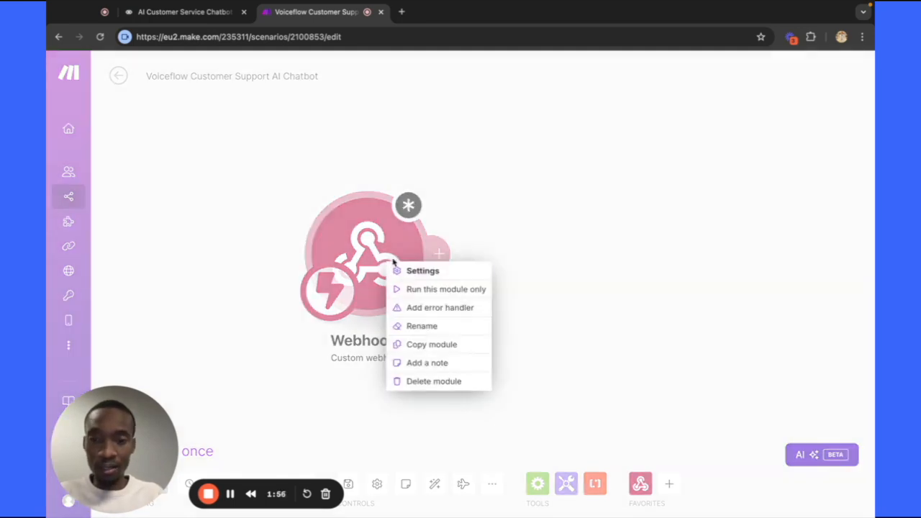
{"action": "left_click", "coordinate": [434, 296]}
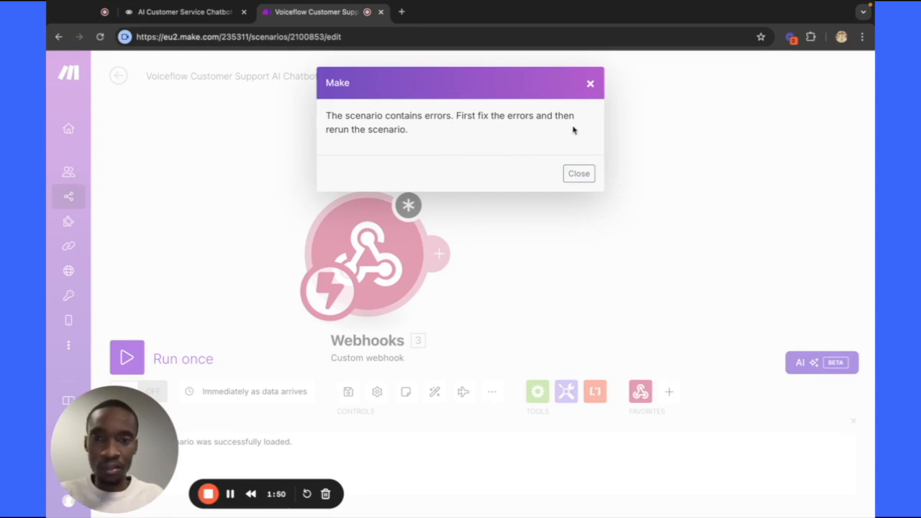
{"action": "left_click", "coordinate": [579, 175]}
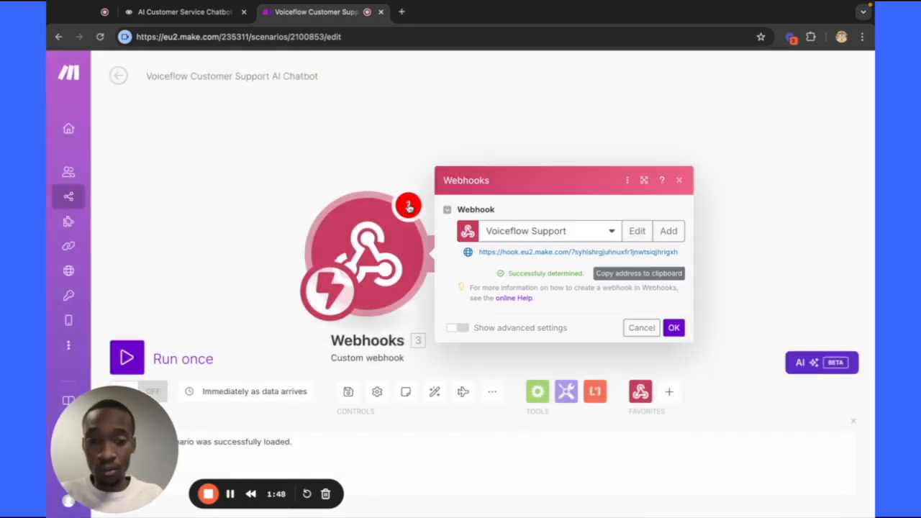
{"action": "left_click", "coordinate": [673, 327]}
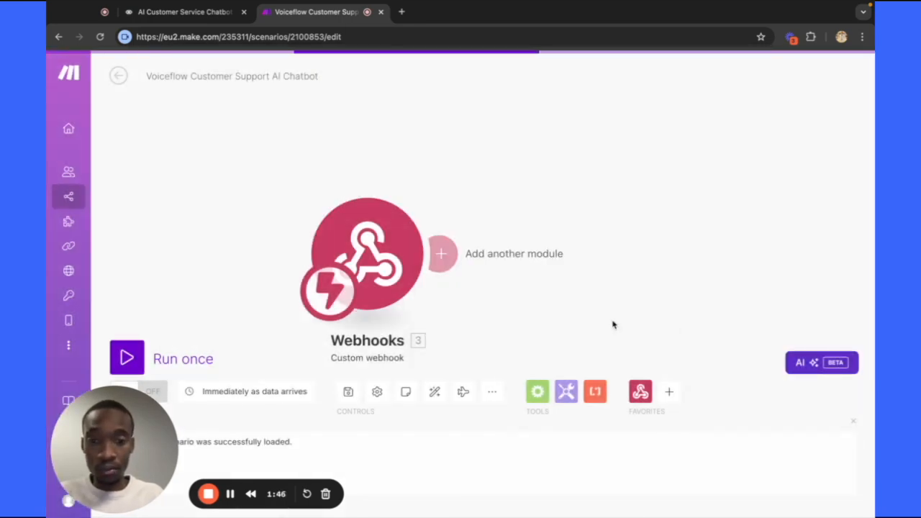
{"action": "right_click", "coordinate": [366, 246]}
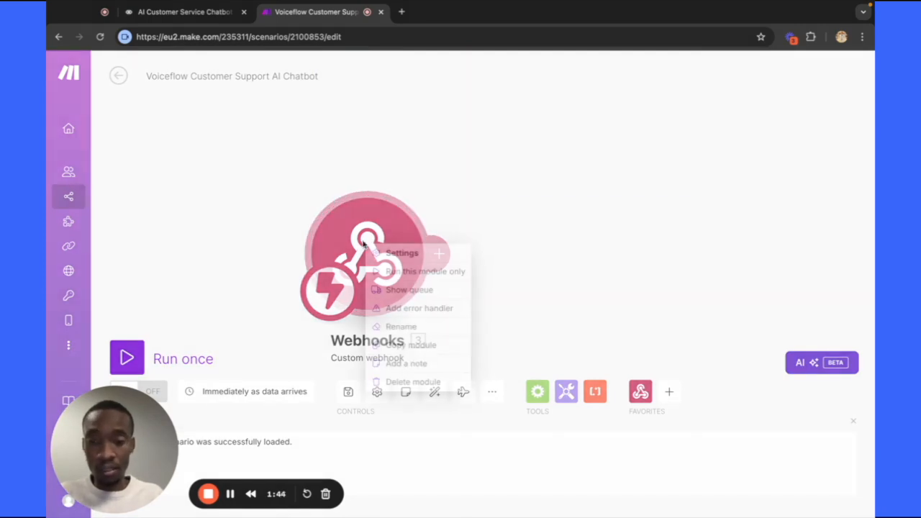
{"action": "left_click", "coordinate": [455, 272]}
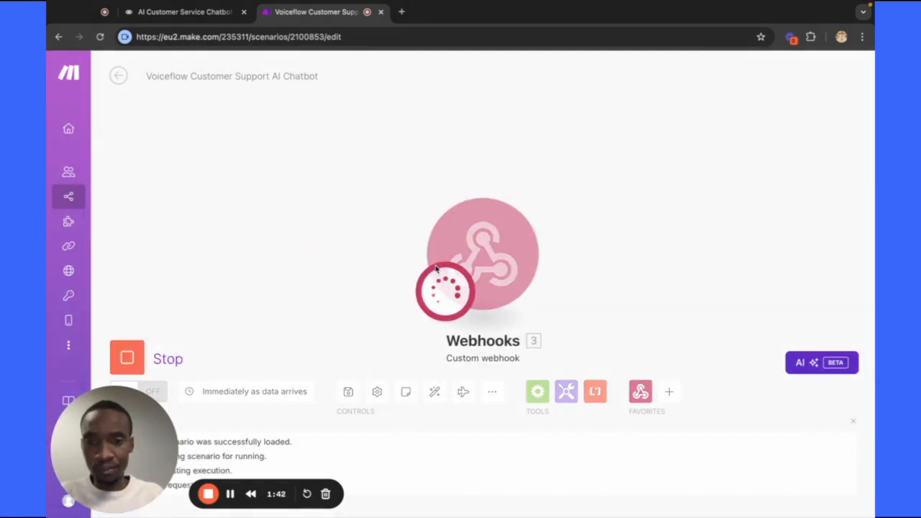
{"action": "left_click", "coordinate": [184, 12]}
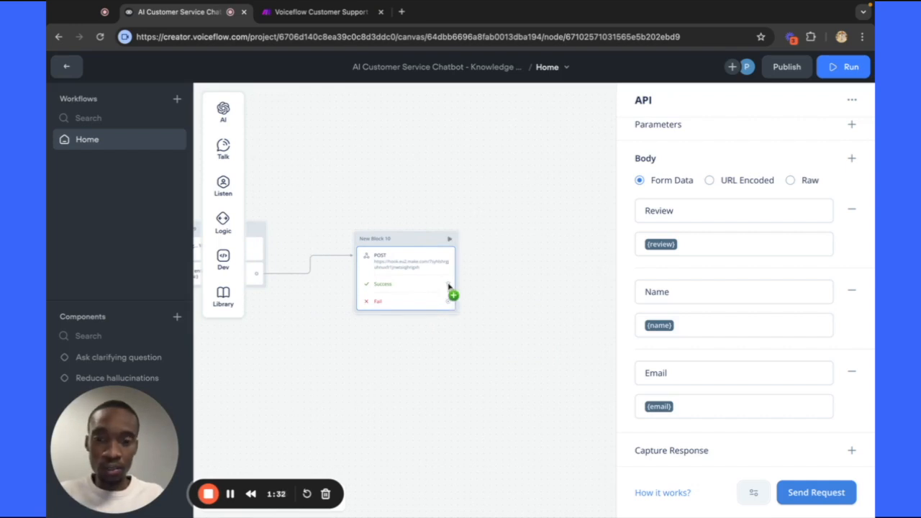
Attach a Talk > Message block to Block 10's Success port saying 'Thank you for your review! :)'.
{"action": "left_click_drag", "start_coordinate": [448, 286], "coordinate": [486, 264]}
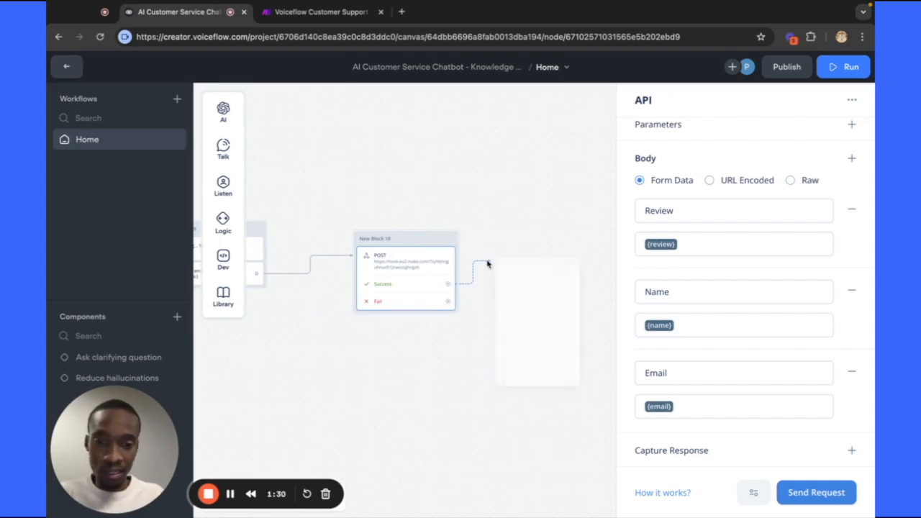
{"action": "mouse_move", "coordinate": [565, 300]}
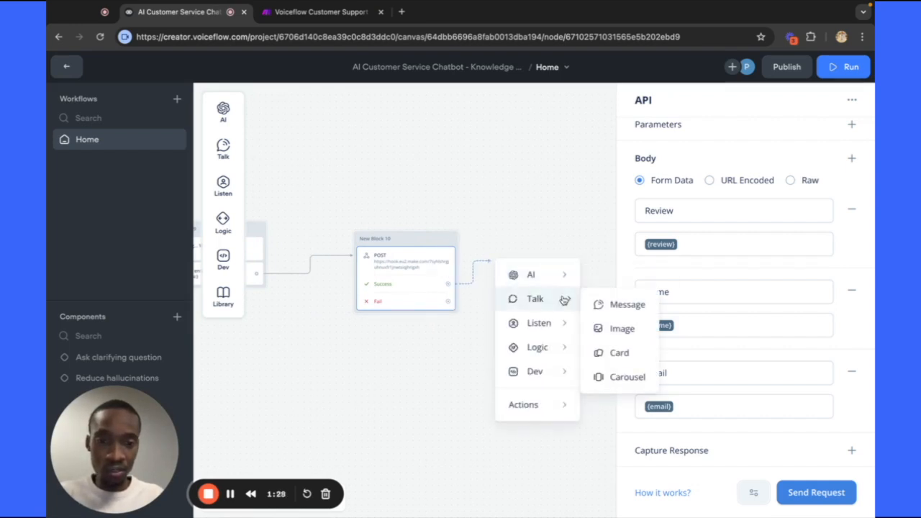
{"action": "left_click", "coordinate": [622, 306]}
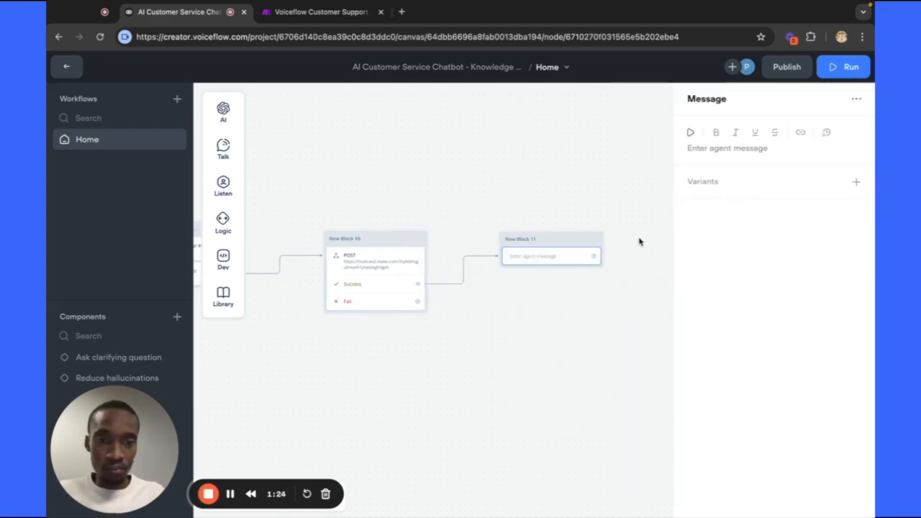
{"action": "left_click", "coordinate": [694, 148]}
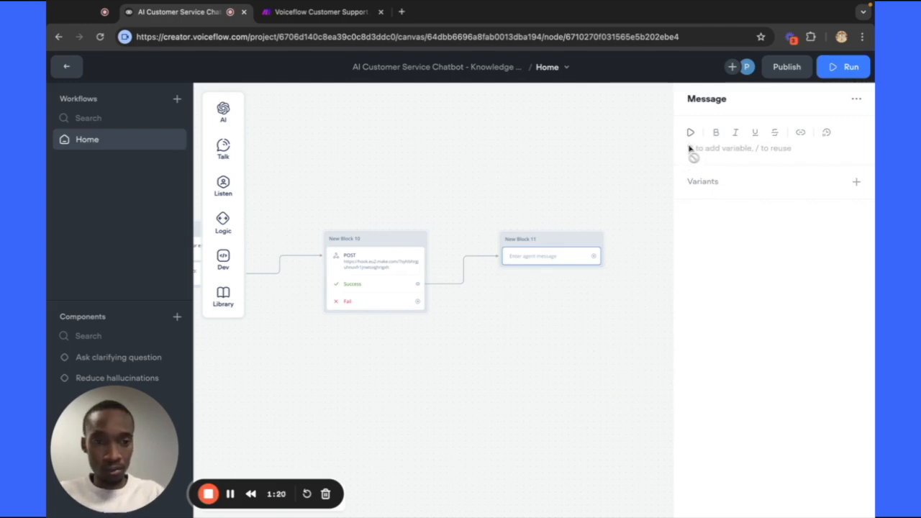
{"action": "type", "text": "Thank"}
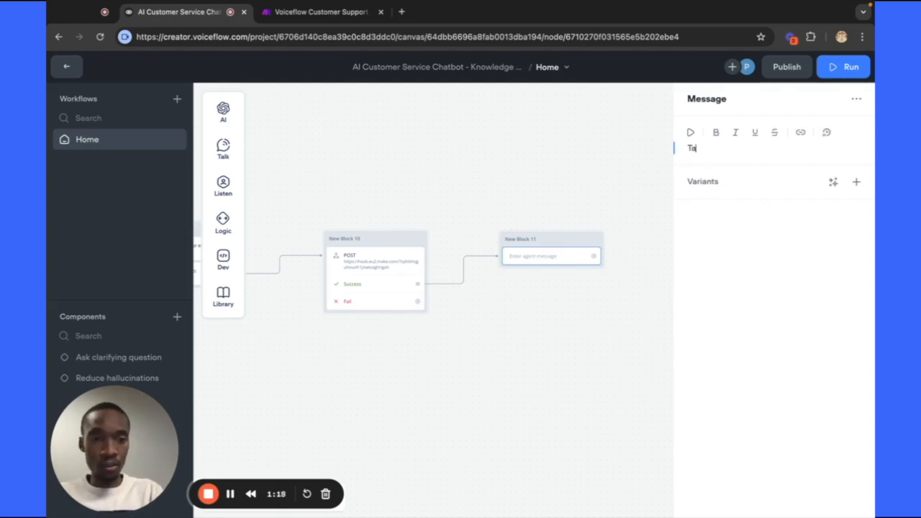
{"action": "type", "text": " you "}
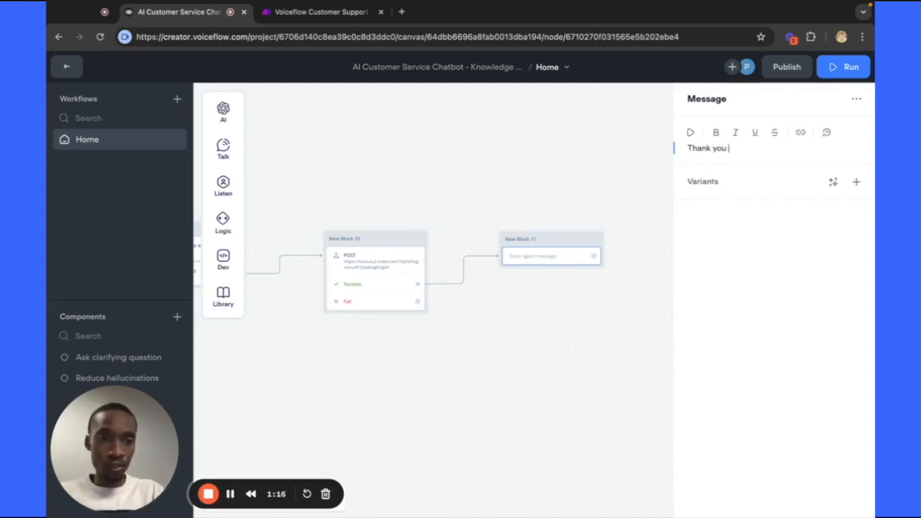
{"action": "type", "text": "for your"}
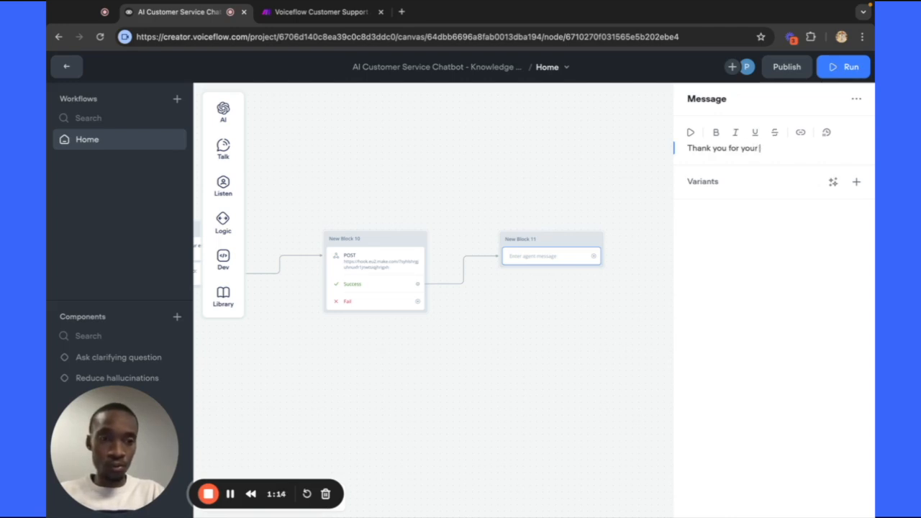
{"action": "type", "text": " revie"}
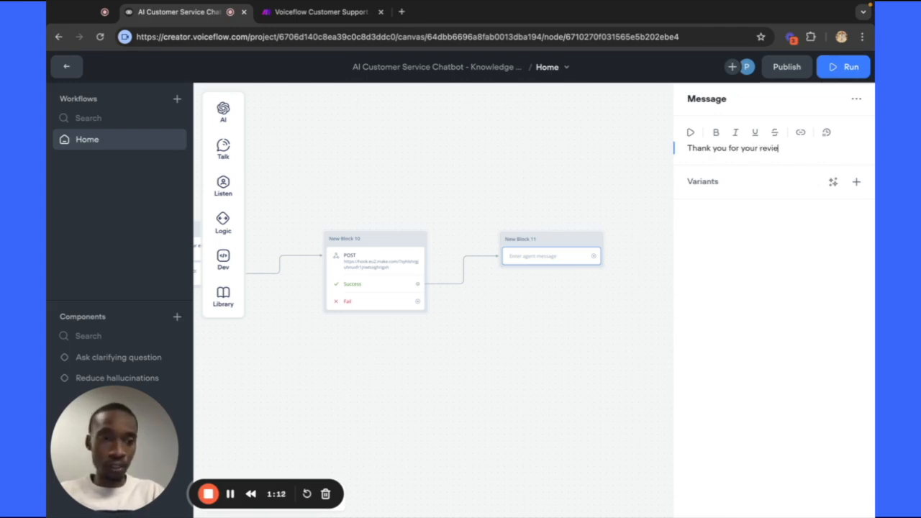
{"action": "type", "text": "w! :)"}
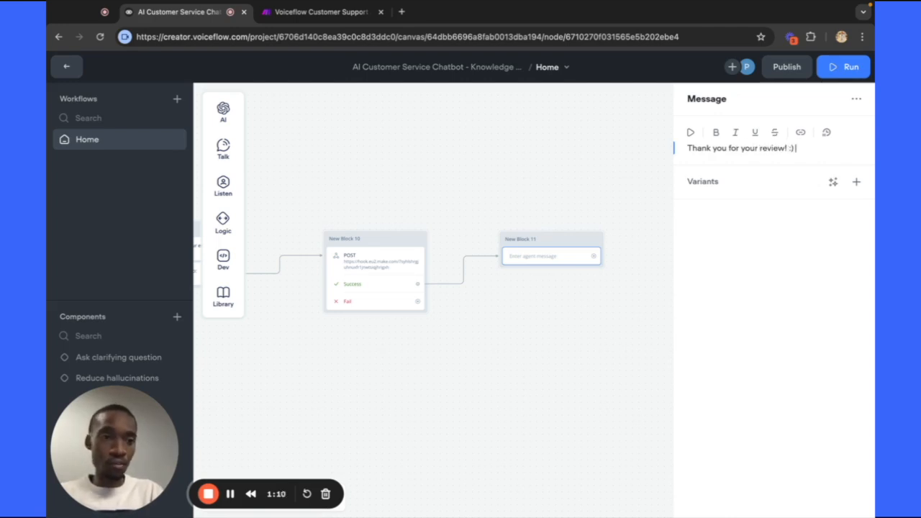
{"action": "left_click", "coordinate": [542, 201]}
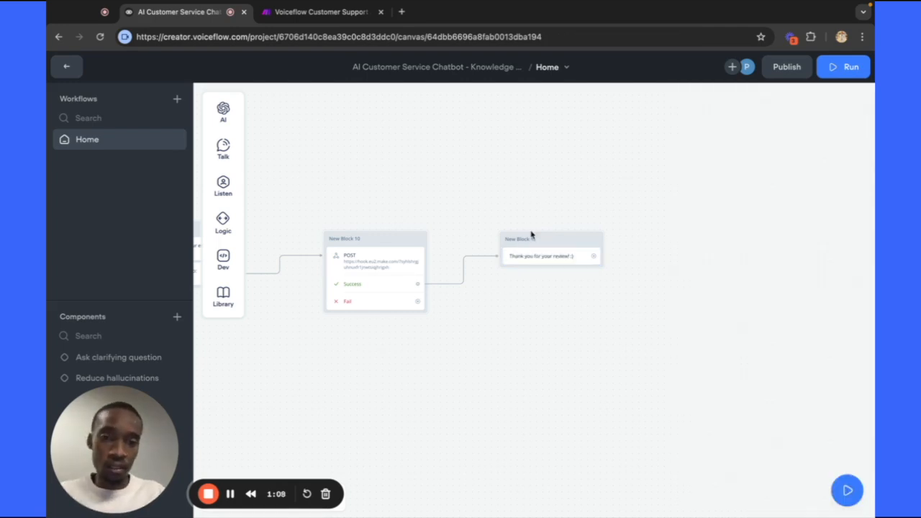
{"action": "scroll", "coordinate": [511, 382], "scroll_direction": "left", "scroll_amount": 10}
{"action": "scroll", "coordinate": [512, 382], "scroll_direction": "left", "scroll_amount": 5}
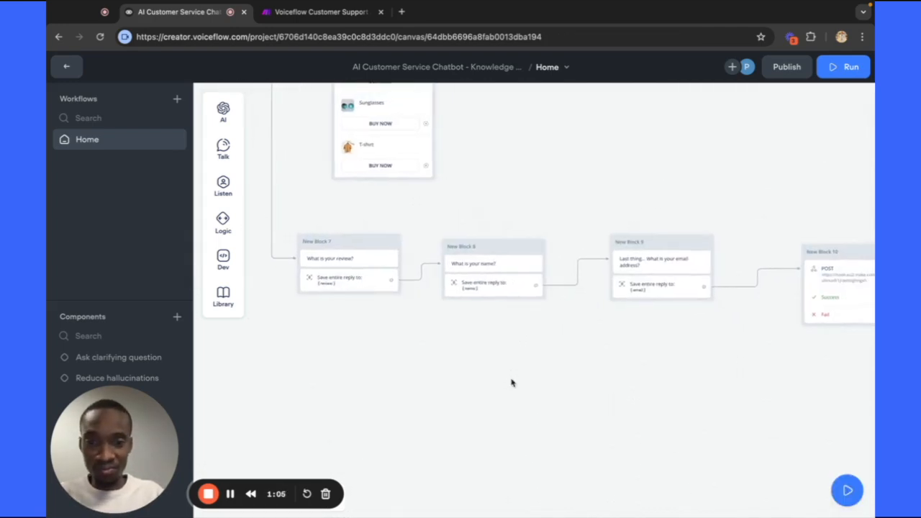
{"action": "scroll", "coordinate": [511, 382], "scroll_direction": "right", "scroll_amount": 5}
{"action": "scroll", "coordinate": [512, 382], "scroll_direction": "left", "scroll_amount": 7}
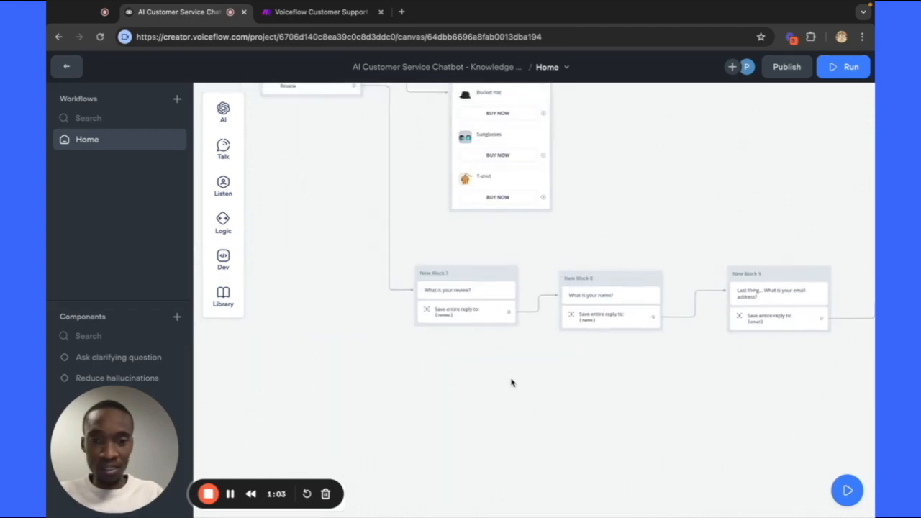
{"action": "scroll", "coordinate": [511, 382], "scroll_direction": "up", "scroll_amount": 2}
{"action": "scroll", "coordinate": [511, 382], "scroll_direction": "up", "scroll_amount": 5}
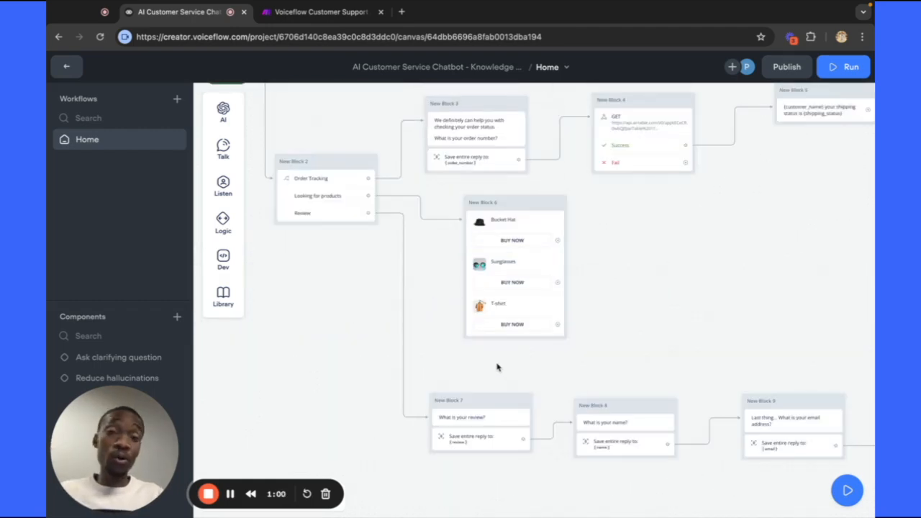
{"action": "scroll", "coordinate": [408, 310], "scroll_direction": "down", "scroll_amount": 3}
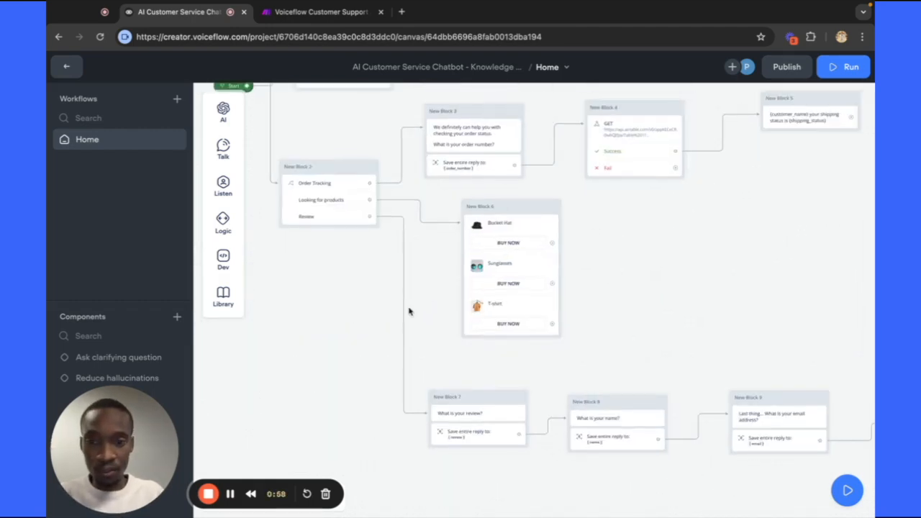
{"action": "scroll", "coordinate": [408, 310], "scroll_direction": "down", "scroll_amount": 2}
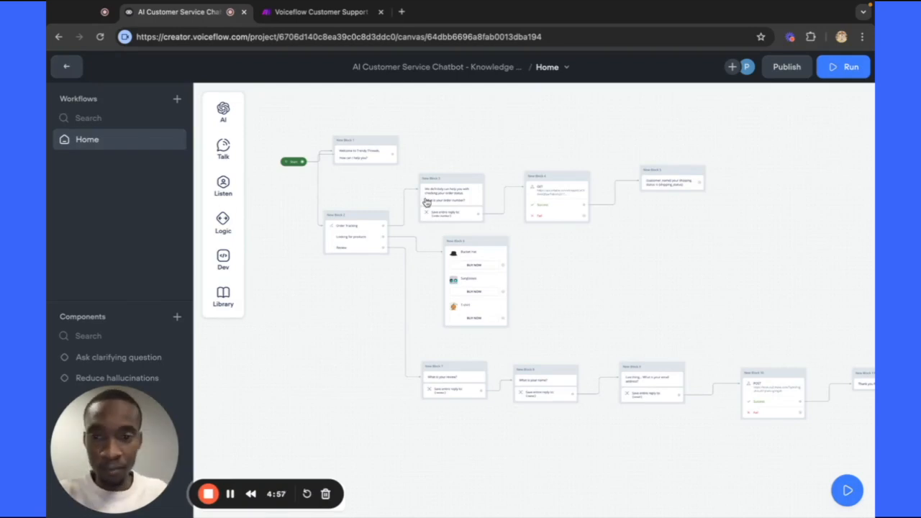
{"action": "scroll", "coordinate": [423, 148], "scroll_direction": "up", "scroll_amount": 2}
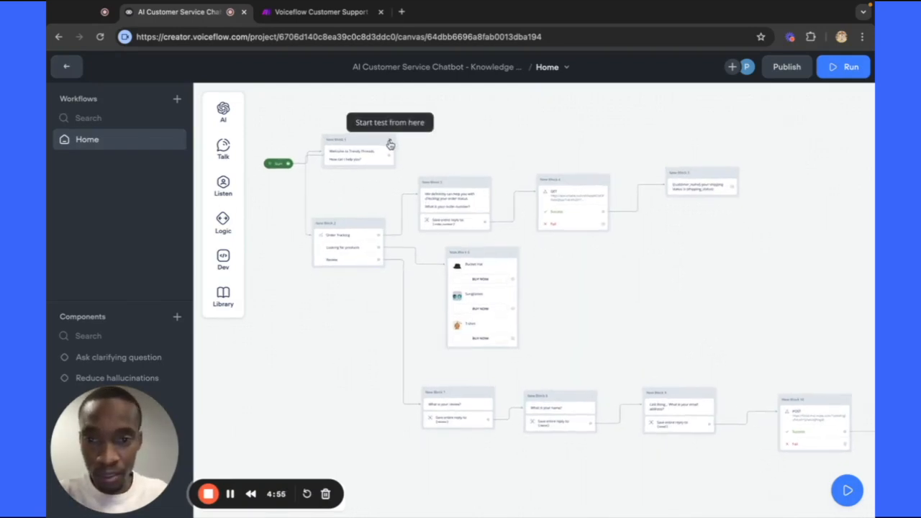
Start a test chat and send 'I would like to review your store'.
{"action": "left_click", "coordinate": [389, 142]}
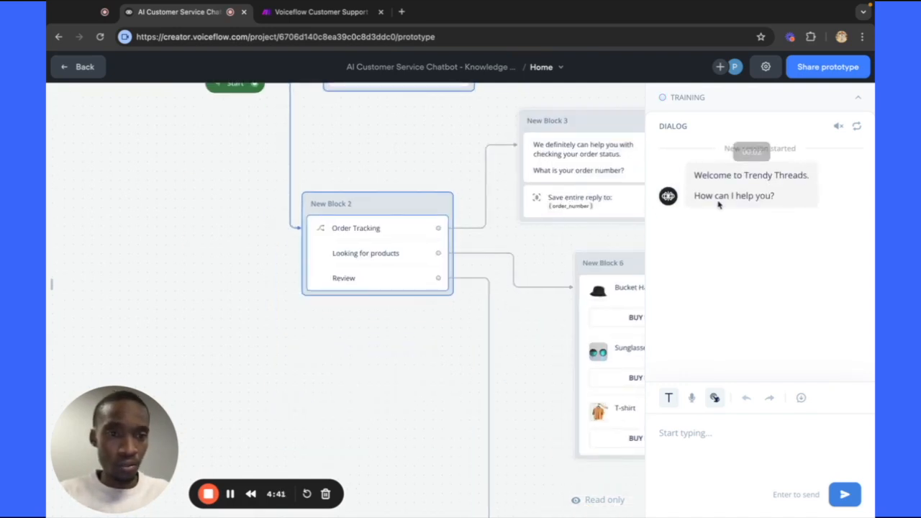
{"action": "left_click", "coordinate": [691, 439]}
{"action": "type", "text": "Iwo"}
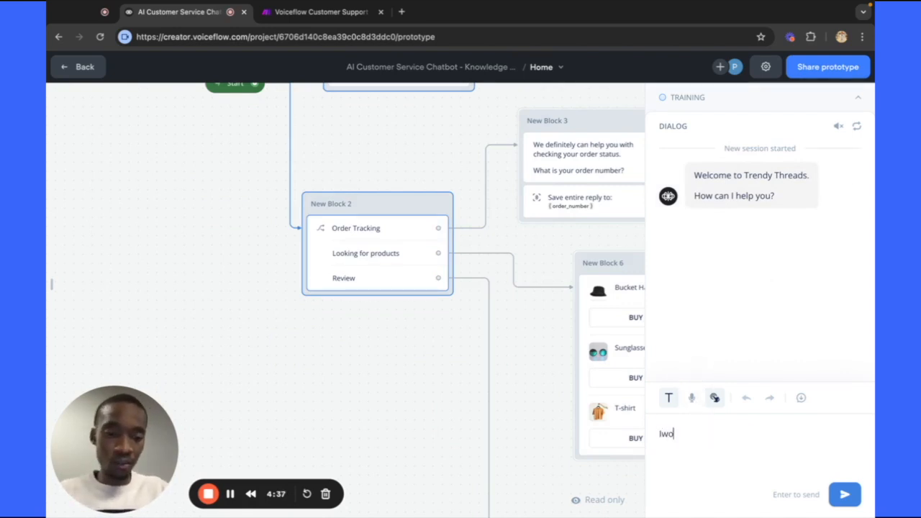
{"action": "key", "text": "BackSpace"}
{"action": "key", "text": "BackSpace"}
{"action": "type", "text": "would like"}
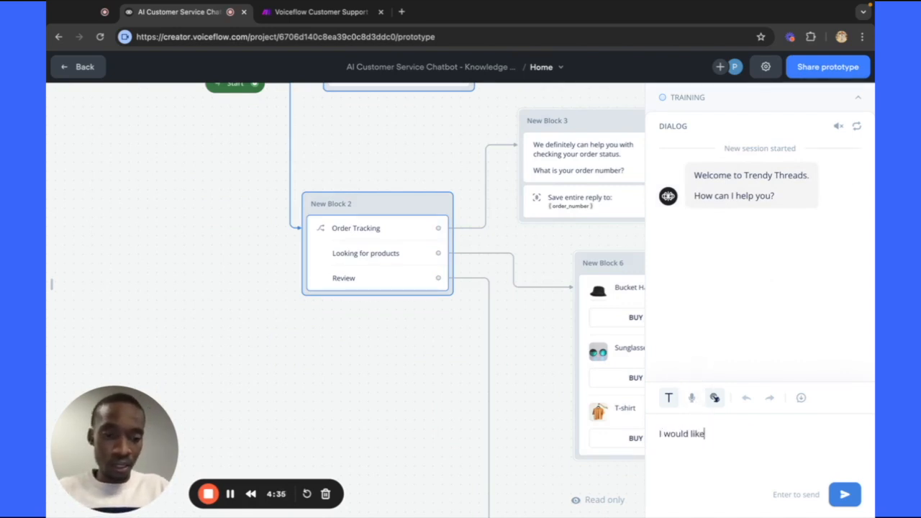
{"action": "type", "text": " to review your"}
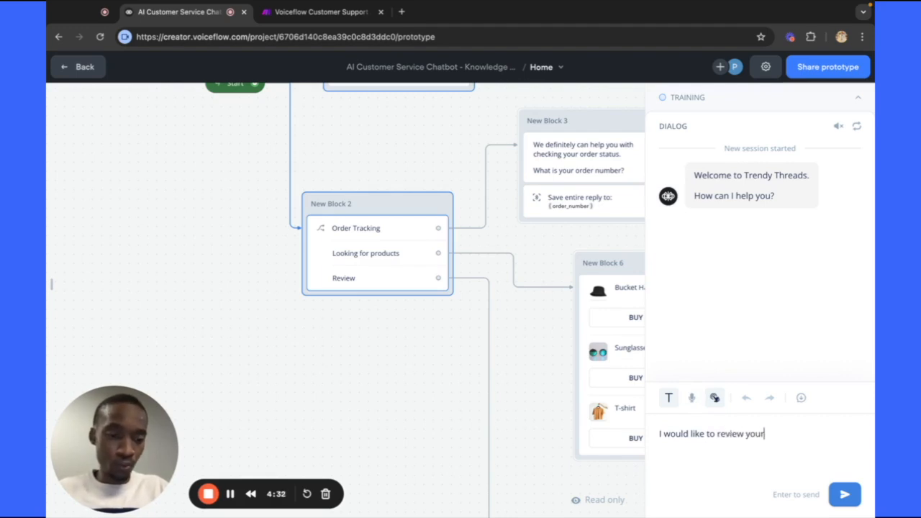
{"action": "type", "text": " store"}
{"action": "key", "text": "Return"}
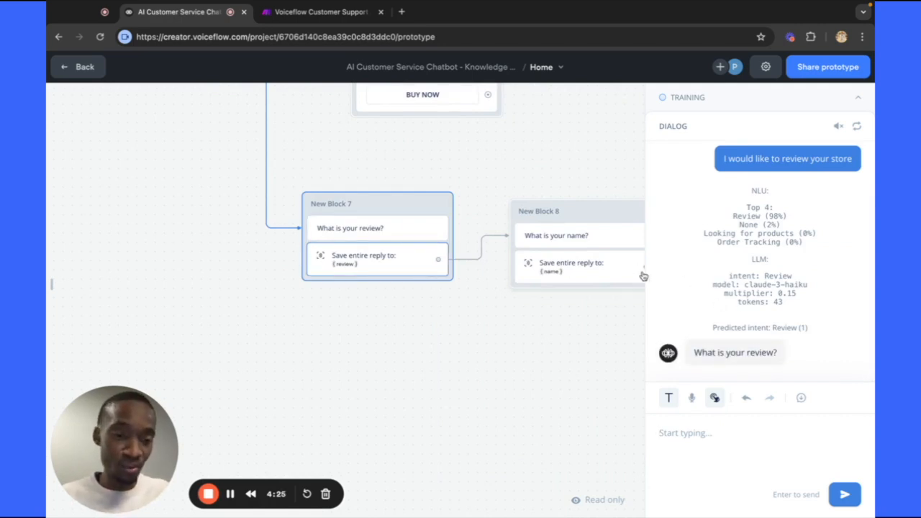
Send the review 'I am a happy customer and kudos to Peter for being a great dude while I was there.'.
{"action": "type", "text": "I"}
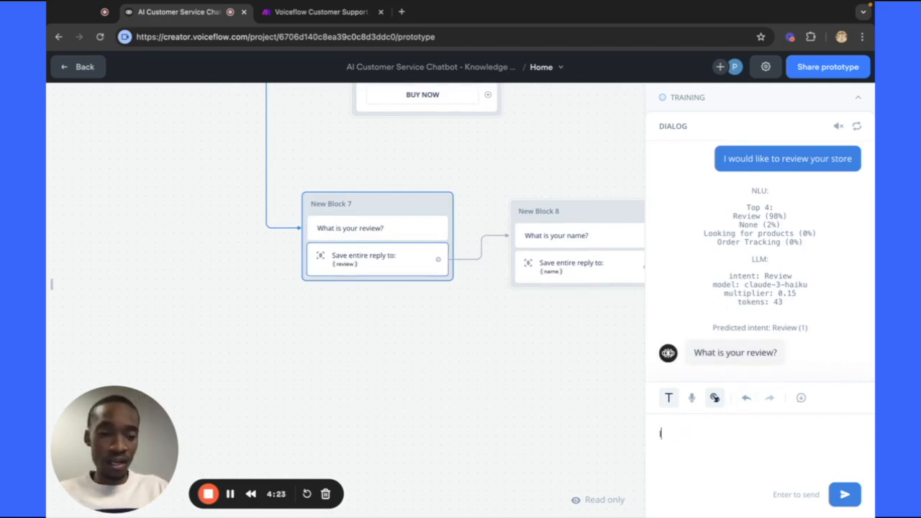
{"action": "type", "text": " am a h"}
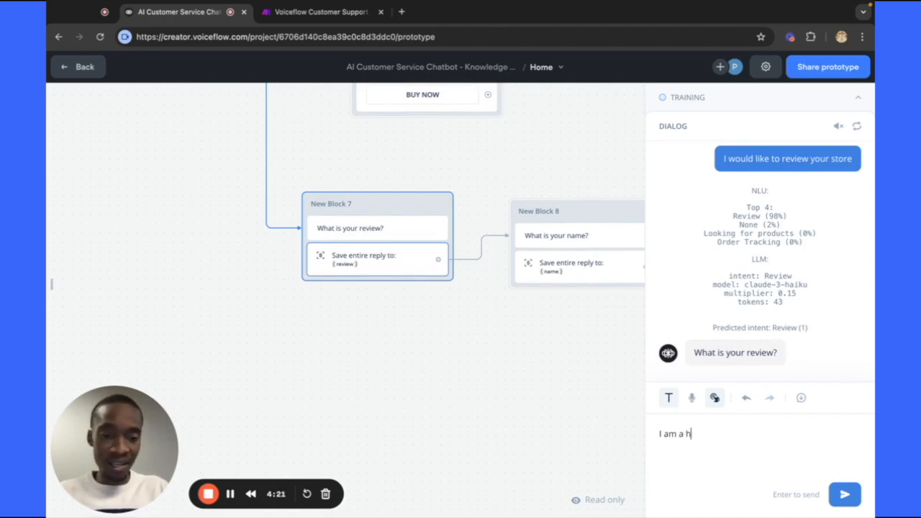
{"action": "type", "text": "appy customer and "}
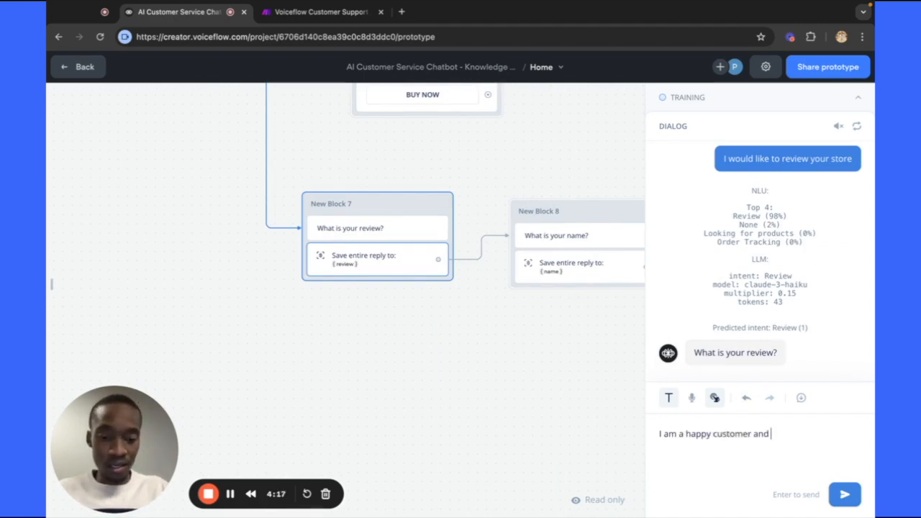
{"action": "type", "text": "kudu to"}
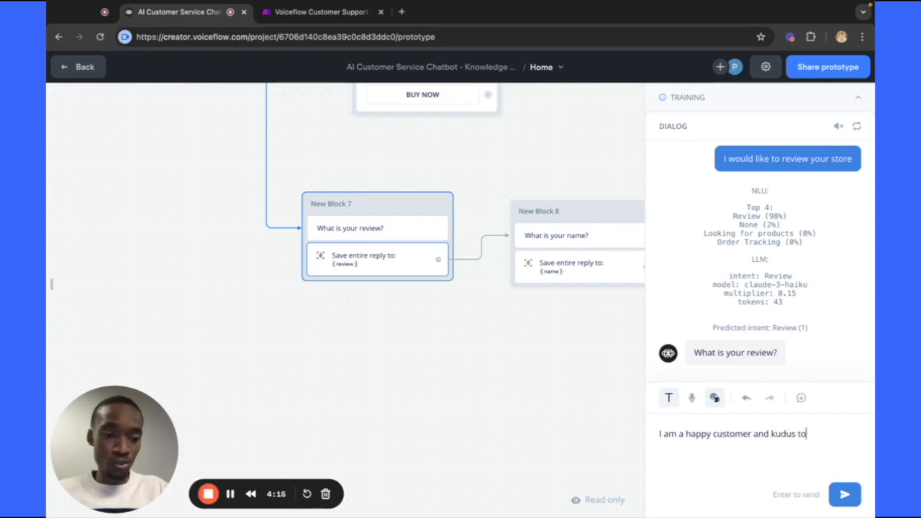
{"action": "key", "text": "BackSpace"}
{"action": "key", "text": "BackSpace"}
{"action": "key", "text": "BackSpace"}
{"action": "key", "text": "BackSpace"}
{"action": "type", "text": "os "}
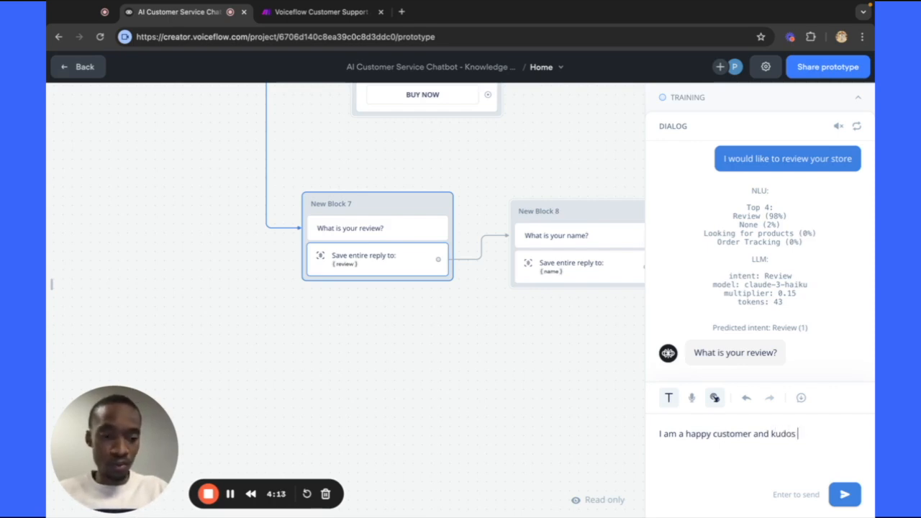
{"action": "type", "text": "to Peter"}
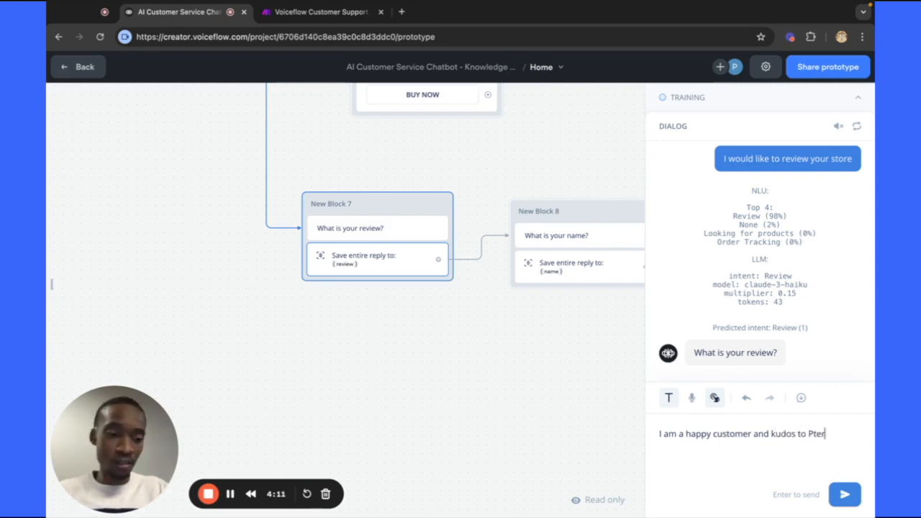
{"action": "key", "text": "BackSpace"}
{"action": "key", "text": "BackSpace"}
{"action": "type", "text": "eter f"}
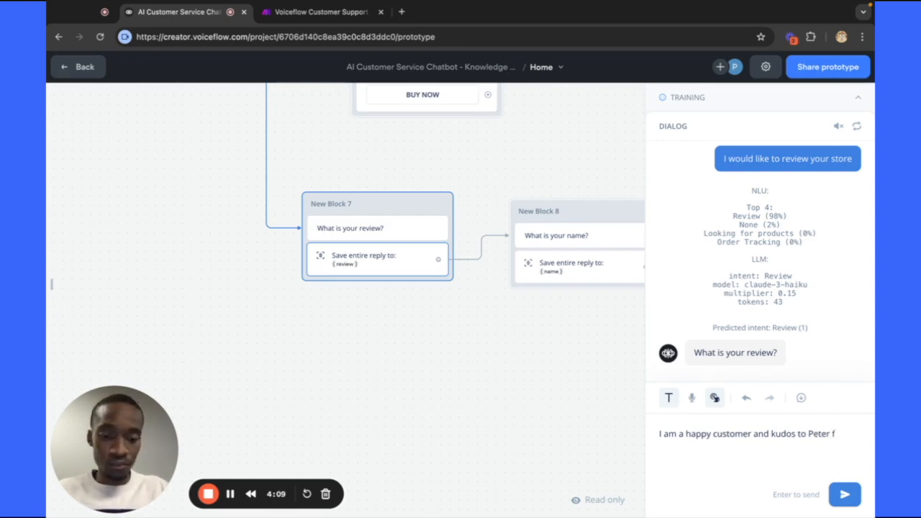
{"action": "type", "text": "or being a great "}
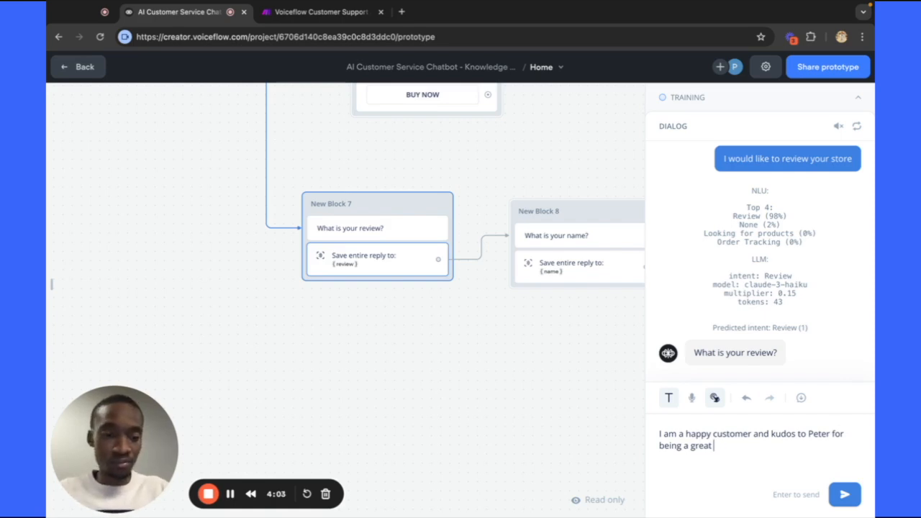
{"action": "type", "text": "dude"}
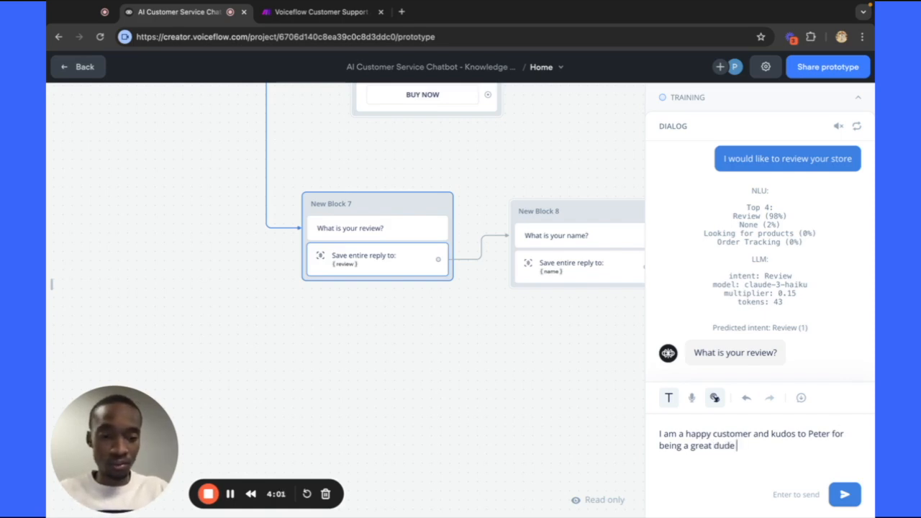
{"action": "type", "text": " while I"}
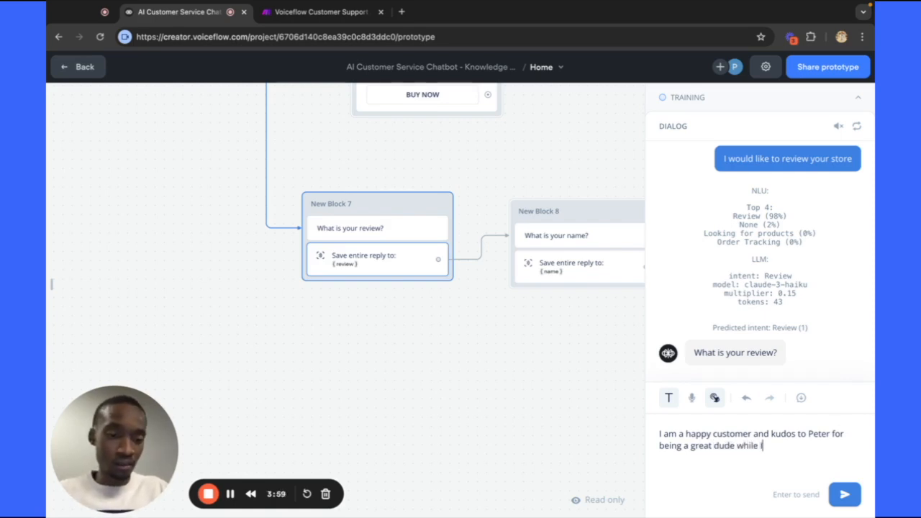
{"action": "type", "text": " was there "}
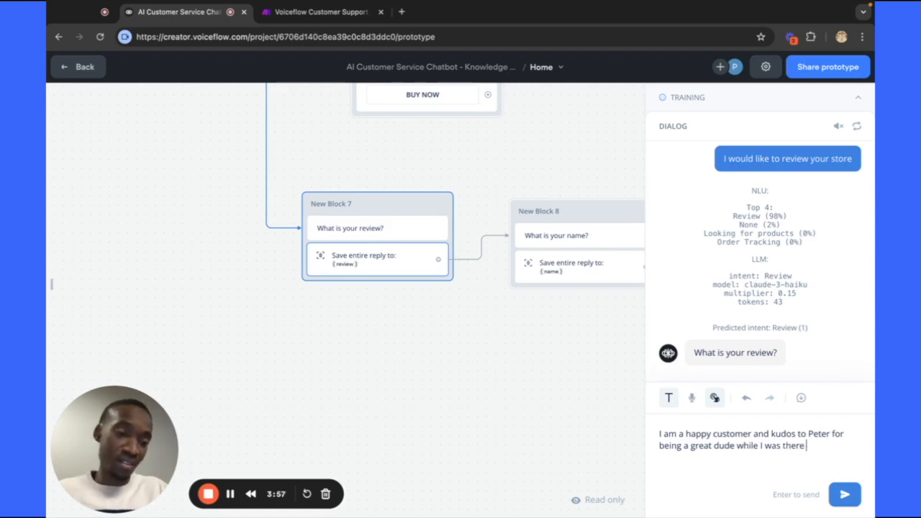
{"action": "type", "text": "."}
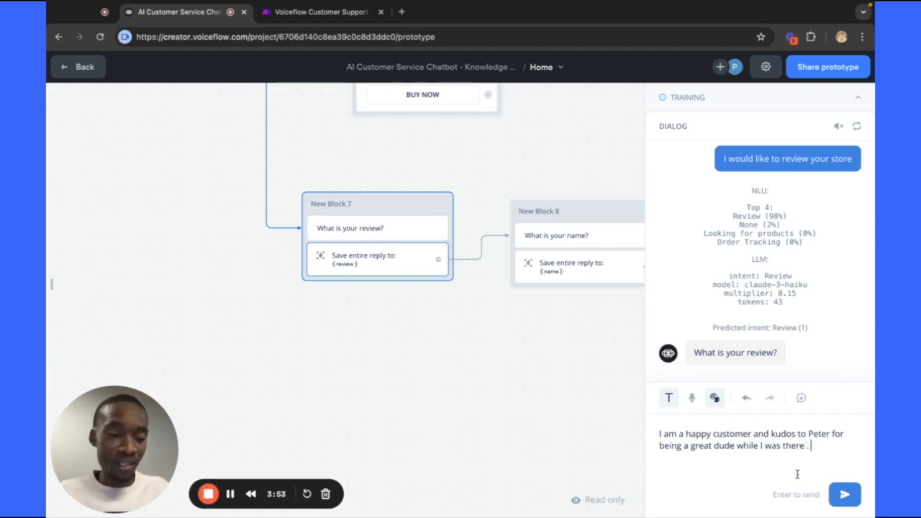
{"action": "key", "text": "Return"}
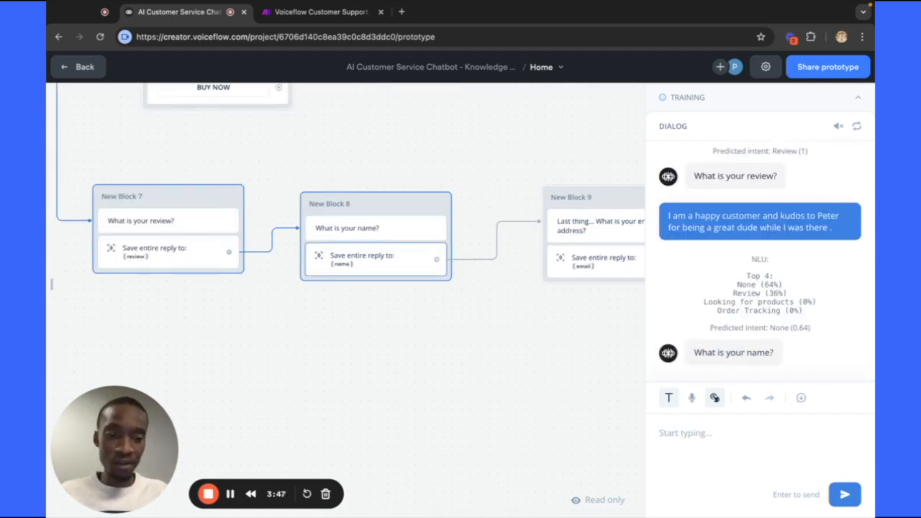
Answer the bot's name question with the user's name.
{"action": "type", "text": "Peter"}
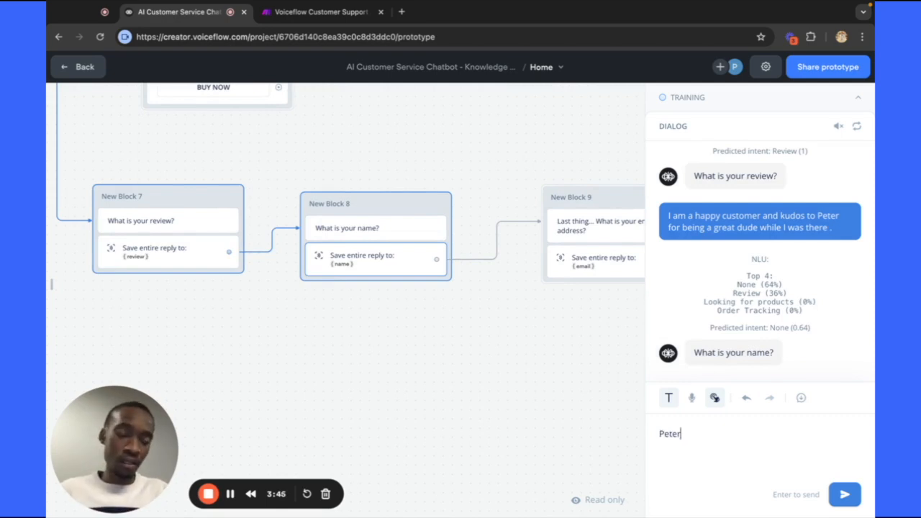
{"action": "key", "text": "BackSpace"}
{"action": "key", "text": "BackSpace"}
{"action": "key", "text": "BackSpace"}
{"action": "key", "text": "BackSpace"}
{"action": "key", "text": "BackSpace"}
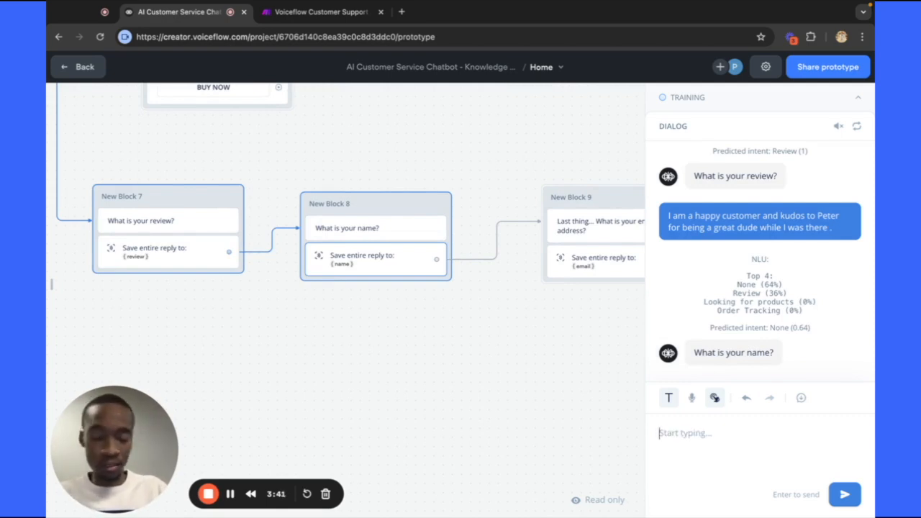
{"action": "type", "text": "Rya"}
{"action": "key", "text": "Return"}
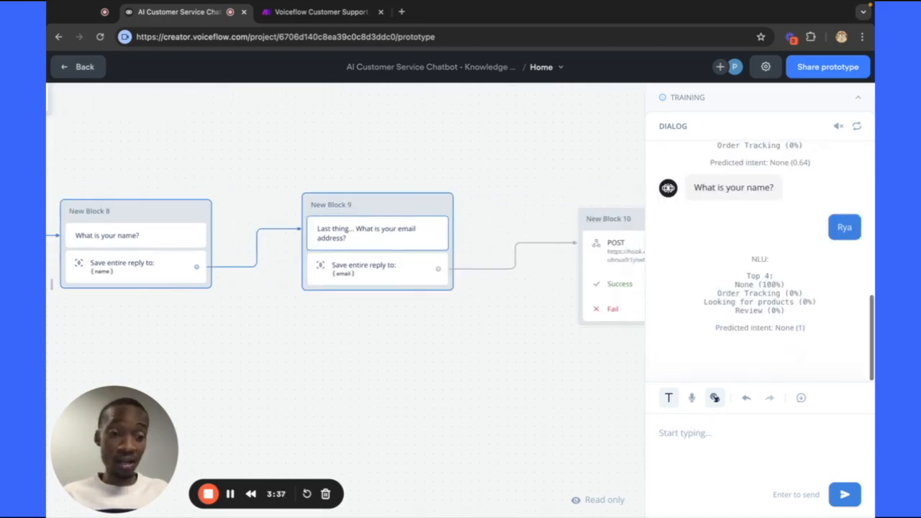
Send a sample email address as the answer to the email question.
{"action": "left_click", "coordinate": [716, 439]}
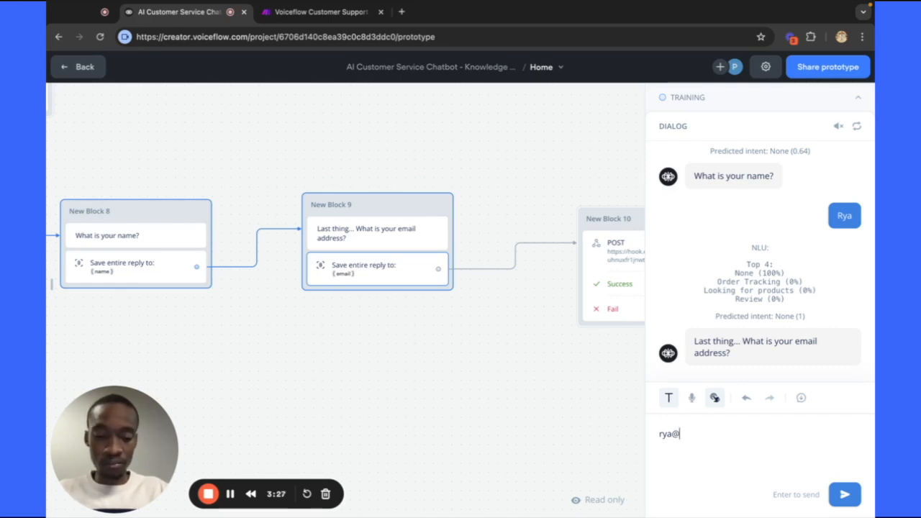
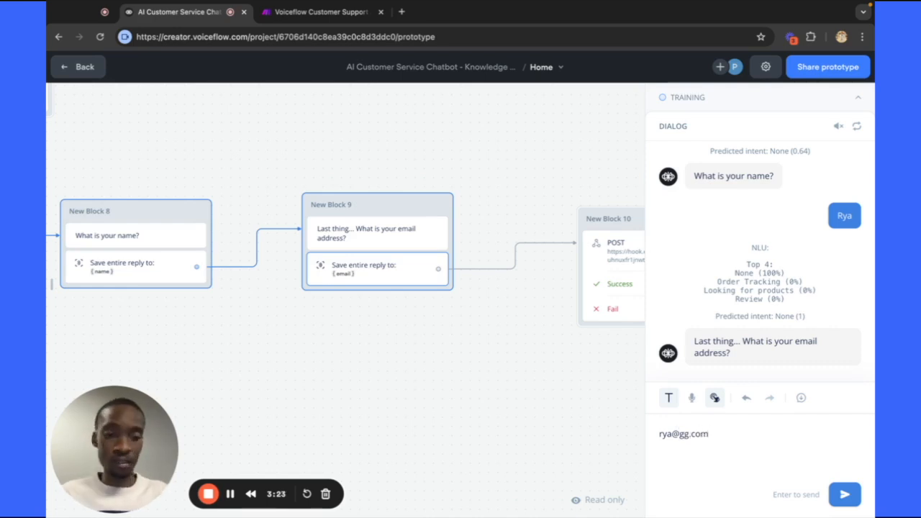
{"action": "left_click", "coordinate": [845, 494]}
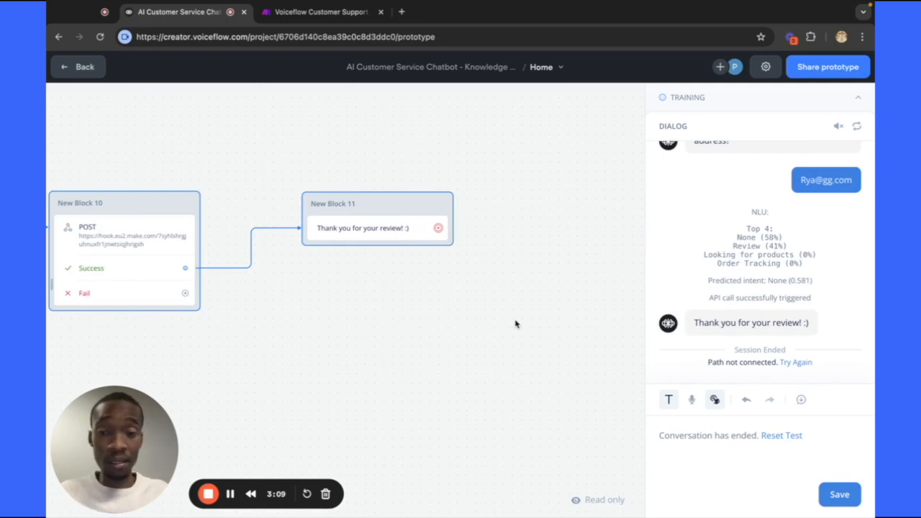
Check Make's webhook output Bundle 1 for the received review, name and email.
{"action": "left_click", "coordinate": [315, 22]}
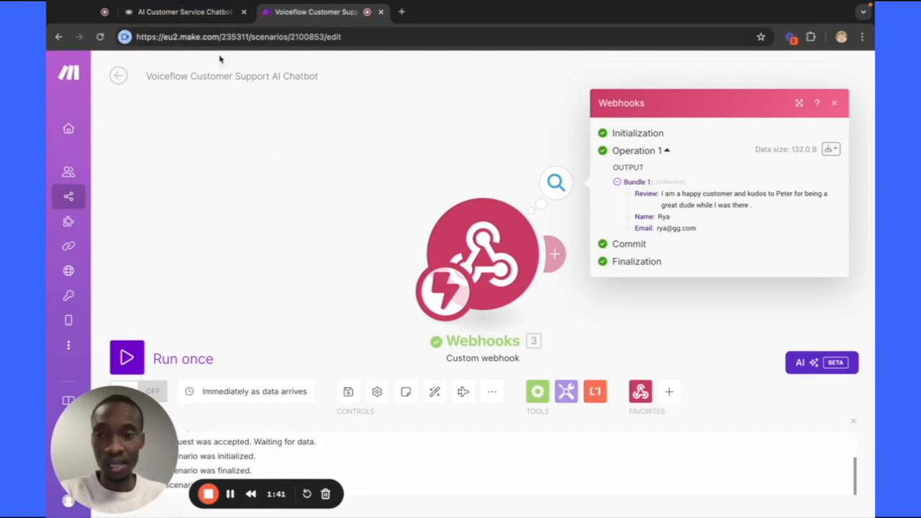
Return to the Voiceflow canvas and open the 'What is your name?' message block.
{"action": "left_click", "coordinate": [185, 14]}
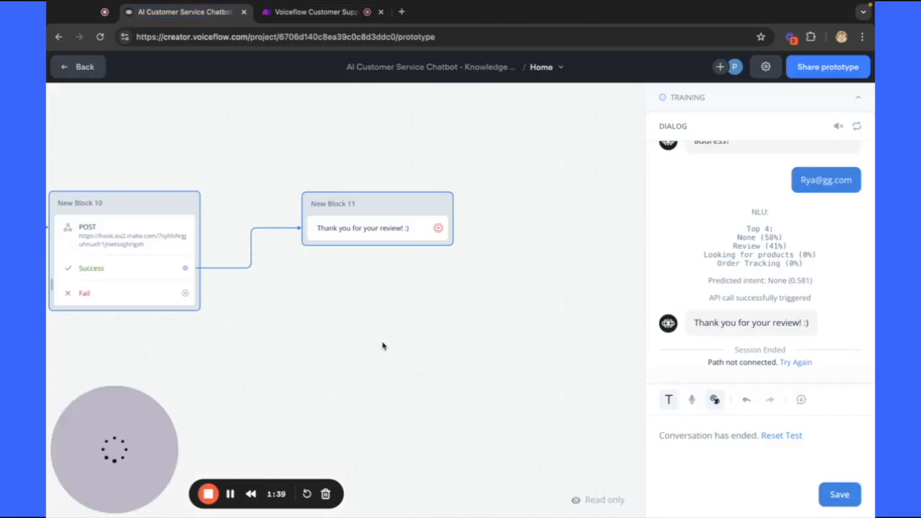
{"action": "scroll", "coordinate": [382, 346], "scroll_direction": "down", "scroll_amount": 4}
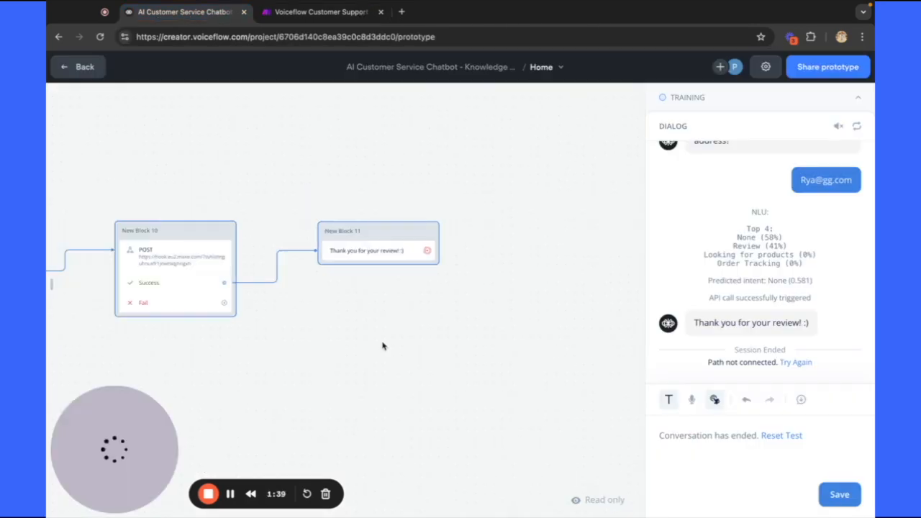
{"action": "scroll", "coordinate": [383, 346], "scroll_direction": "down", "scroll_amount": 1}
{"action": "scroll", "coordinate": [383, 346], "scroll_direction": "left", "scroll_amount": 1}
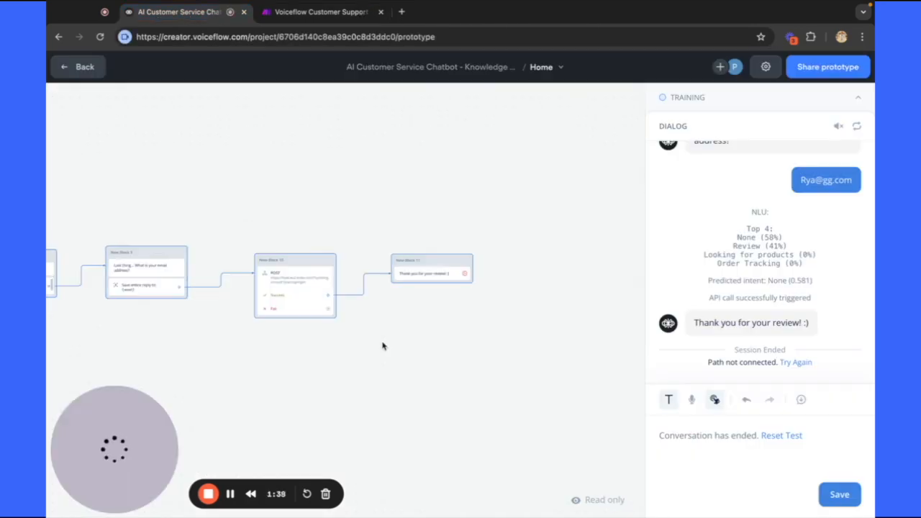
{"action": "scroll", "coordinate": [383, 346], "scroll_direction": "left", "scroll_amount": 3}
{"action": "scroll", "coordinate": [382, 346], "scroll_direction": "down", "scroll_amount": 5}
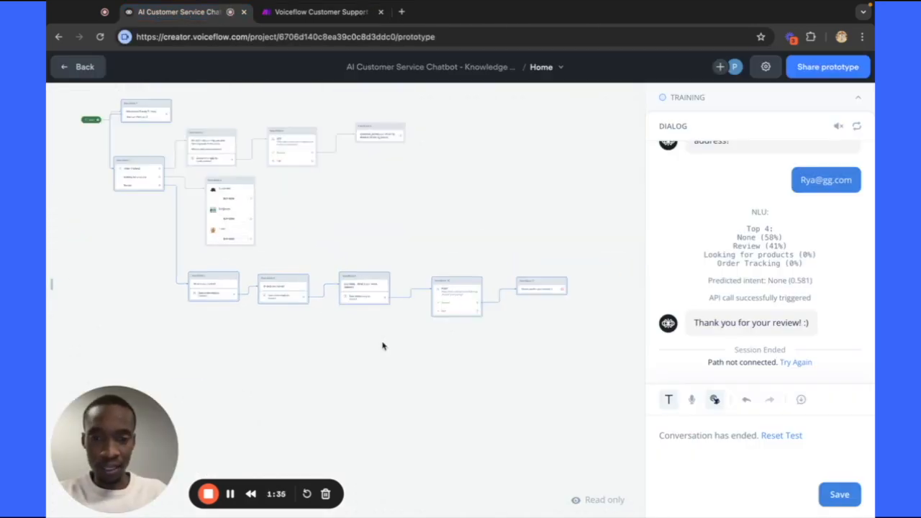
{"action": "scroll", "coordinate": [382, 346], "scroll_direction": "up", "scroll_amount": 4}
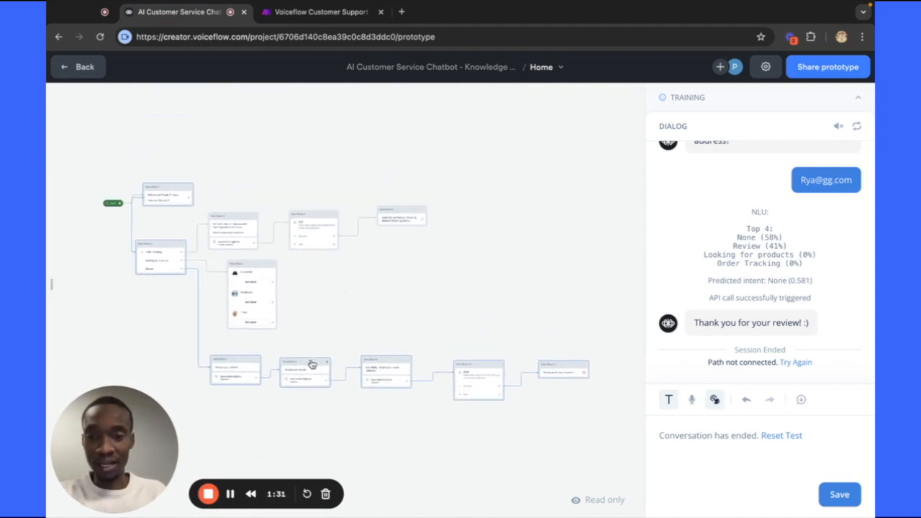
{"action": "left_click", "coordinate": [312, 364]}
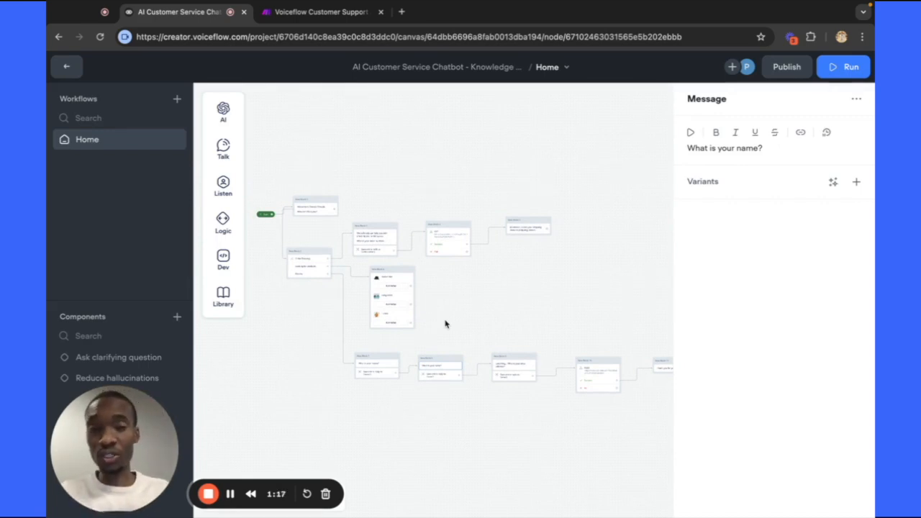
{"action": "scroll", "coordinate": [445, 324], "scroll_direction": "left", "scroll_amount": 1}
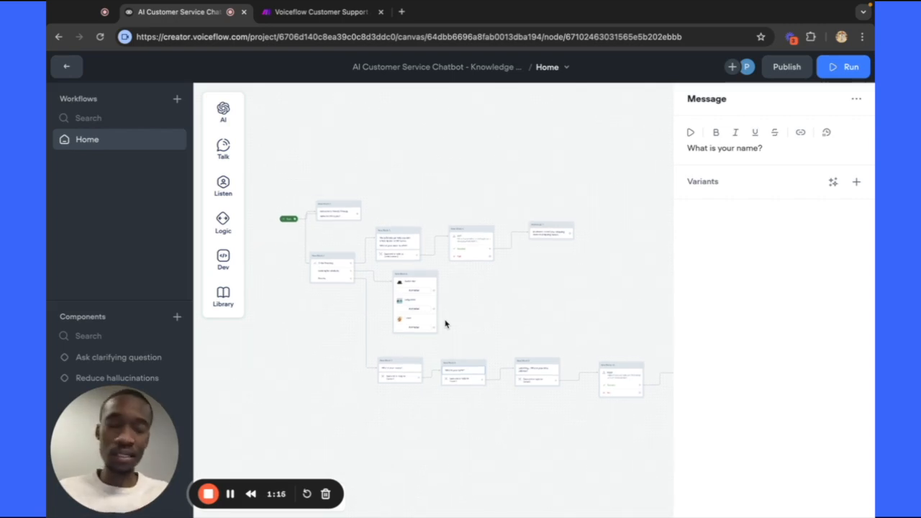